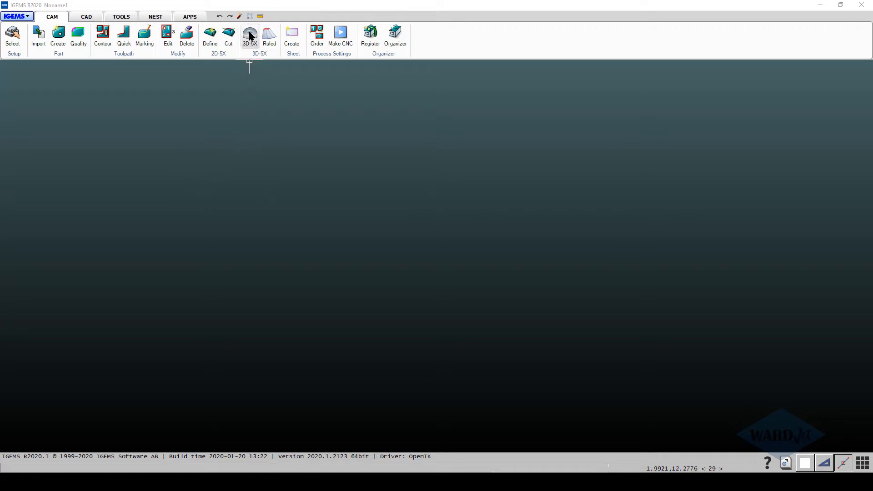
Start a 3D-5X session with the WATER-ONLY 5X machine and Board as the material
{"action": "left_click", "coordinate": [250, 36]}
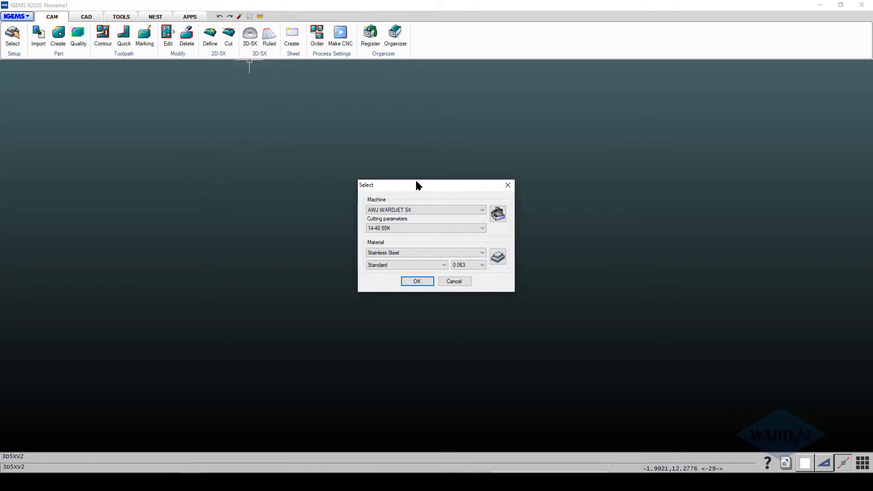
{"action": "left_click", "coordinate": [412, 211]}
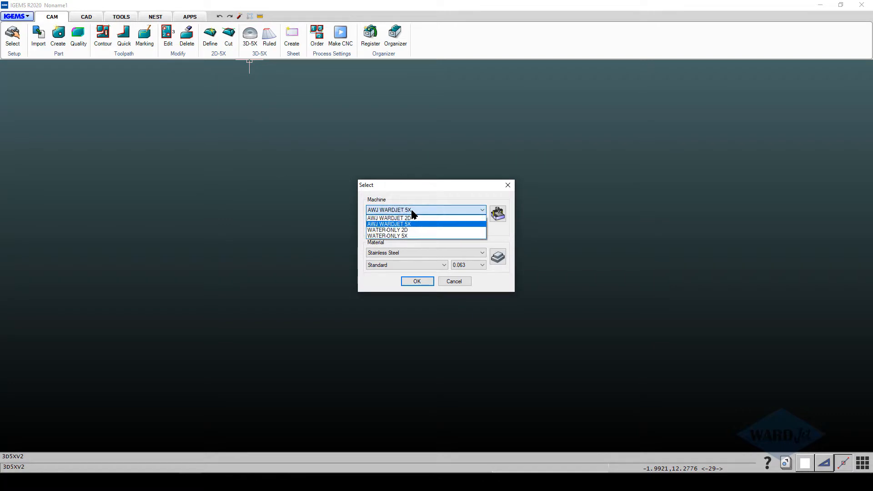
{"action": "left_click", "coordinate": [402, 236]}
{"action": "left_click", "coordinate": [400, 254]}
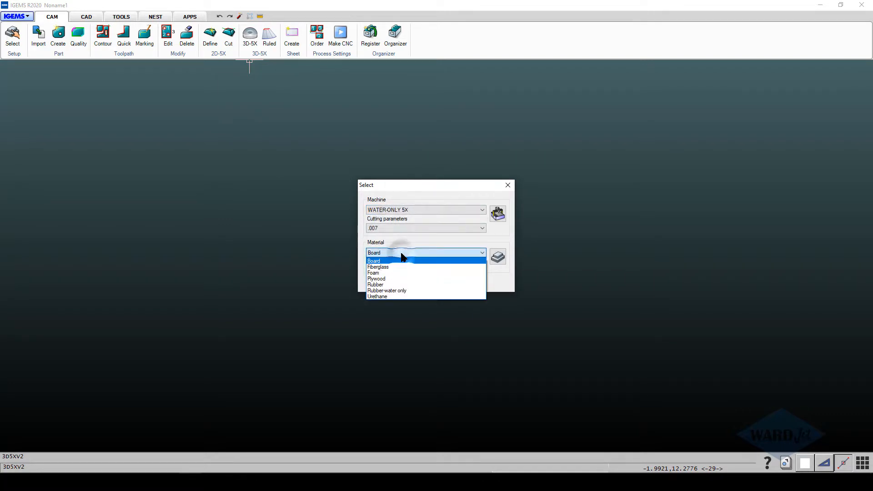
{"action": "left_click", "coordinate": [398, 272]}
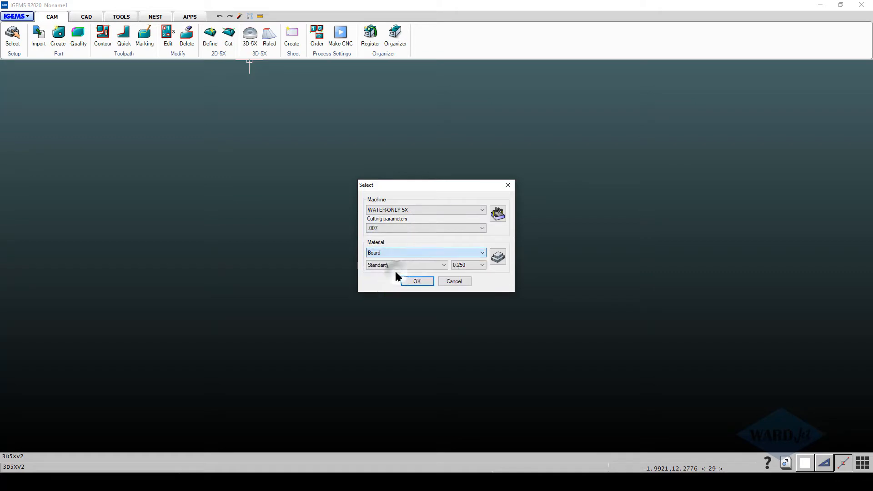
{"action": "left_click", "coordinate": [427, 282]}
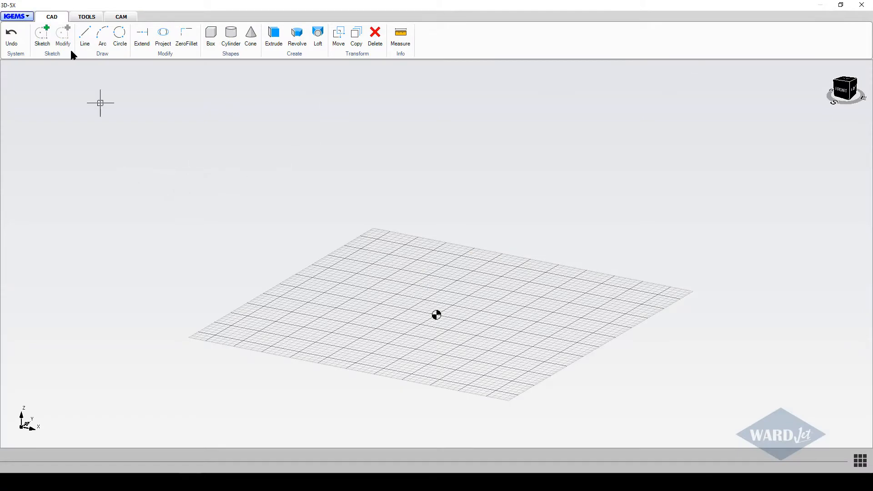
Open the "CAD - Modify" part from the supplied 3D samples
{"action": "left_click", "coordinate": [25, 19]}
{"action": "left_click", "coordinate": [37, 135]}
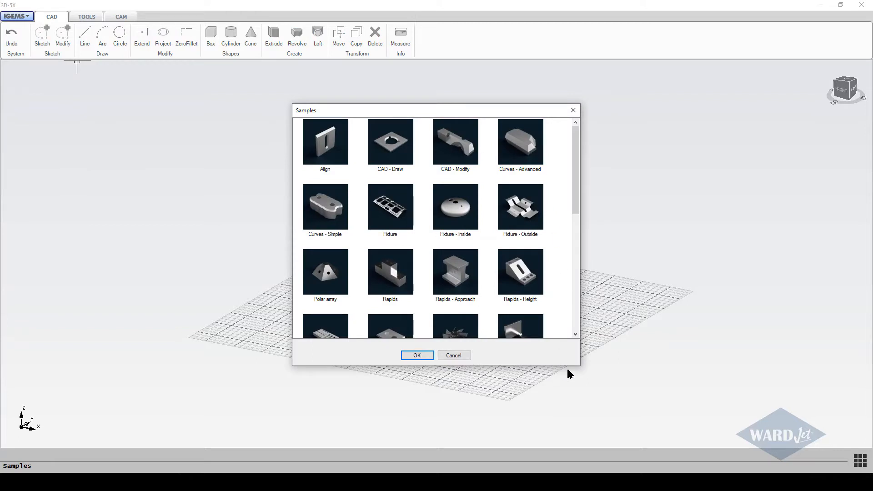
{"action": "left_click_drag", "start_coordinate": [579, 364], "coordinate": [677, 431]}
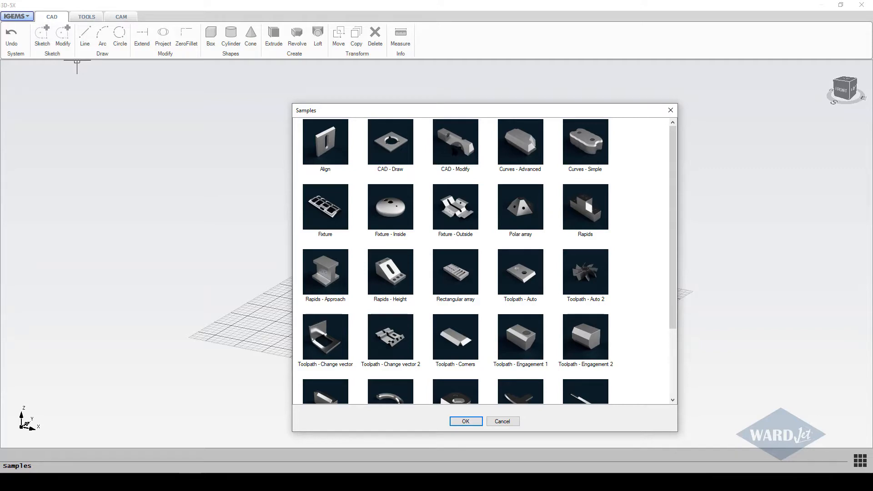
{"action": "left_click", "coordinate": [454, 141]}
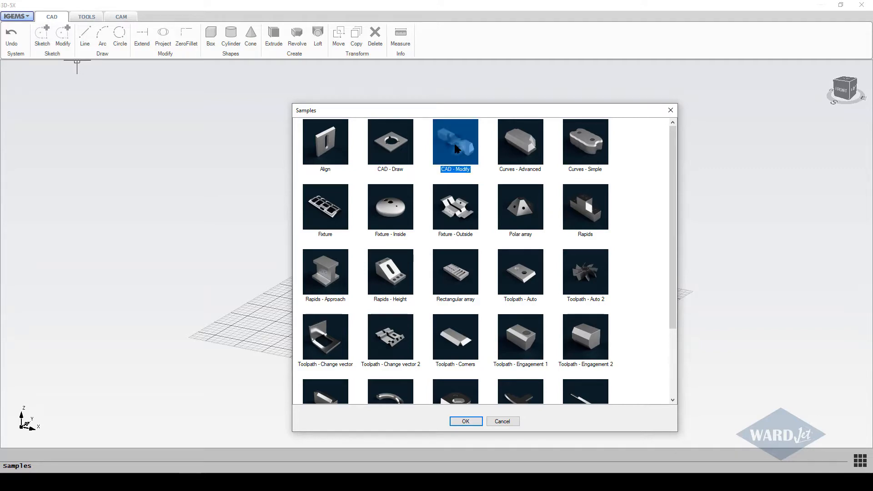
{"action": "left_click", "coordinate": [465, 421]}
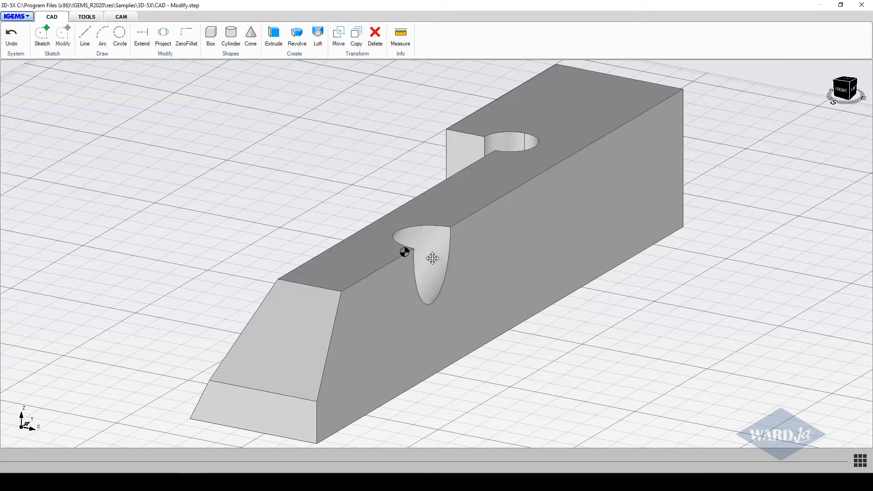
Examine the sample part's hole, notches, curved cutout and bevelled end from several angles and distances
{"action": "scroll", "coordinate": [429, 257], "scroll_direction": "down", "scroll_amount": 8}
{"action": "scroll", "coordinate": [426, 256], "scroll_direction": "up", "scroll_amount": 5}
{"action": "mouse_move", "coordinate": [429, 261]}
{"action": "middle_mouse_down"}
{"action": "mouse_move", "coordinate": [511, 248]}
{"action": "mouse_move", "coordinate": [421, 397]}
{"action": "middle_mouse_up"}
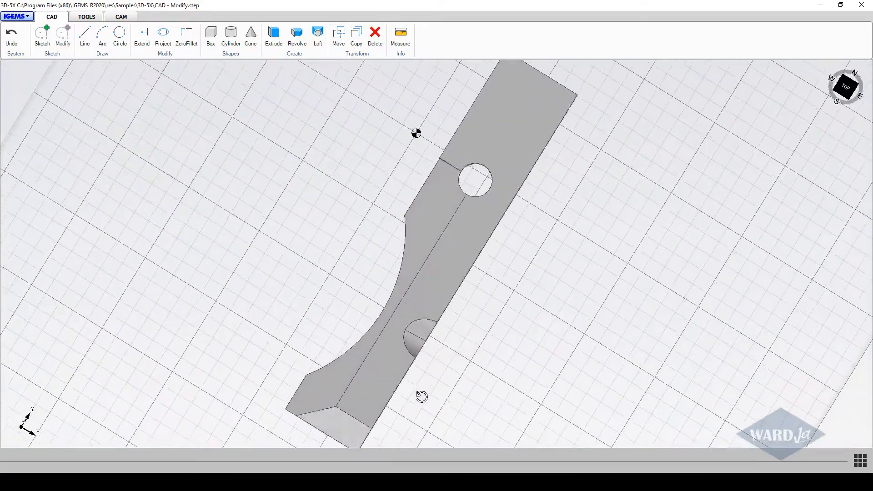
{"action": "scroll", "coordinate": [460, 224], "scroll_direction": "down", "scroll_amount": 4}
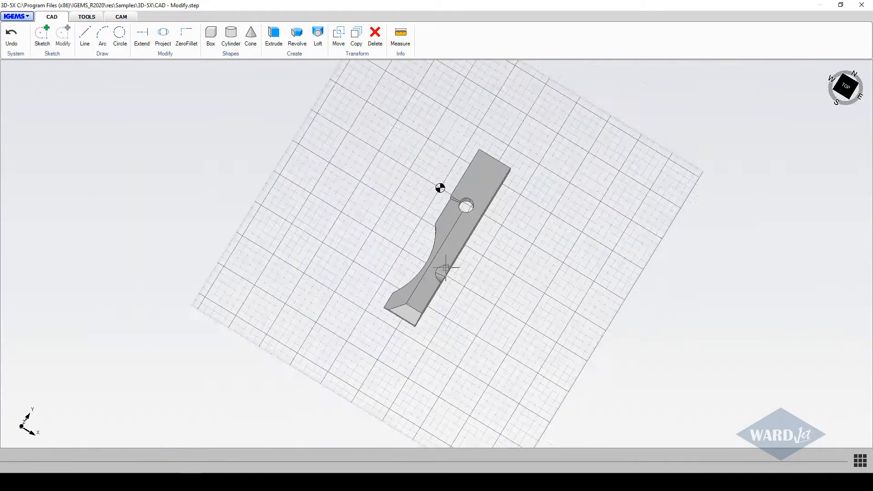
{"action": "scroll", "coordinate": [445, 267], "scroll_direction": "up", "scroll_amount": 7}
{"action": "middle_click_drag", "start_coordinate": [431, 277], "coordinate": [469, 294]}
{"action": "scroll", "coordinate": [401, 296], "scroll_direction": "down", "scroll_amount": 5}
{"action": "scroll", "coordinate": [469, 294], "scroll_direction": "up", "scroll_amount": 5}
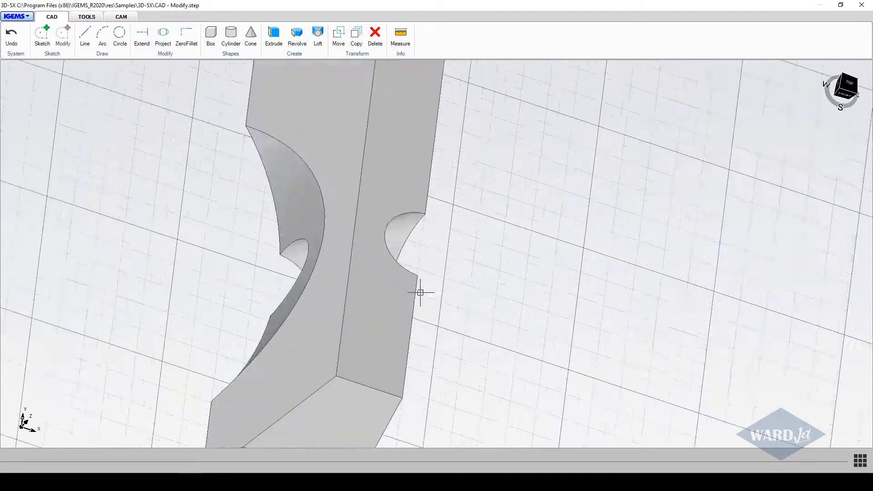
{"action": "scroll", "coordinate": [419, 289], "scroll_direction": "down", "scroll_amount": 4}
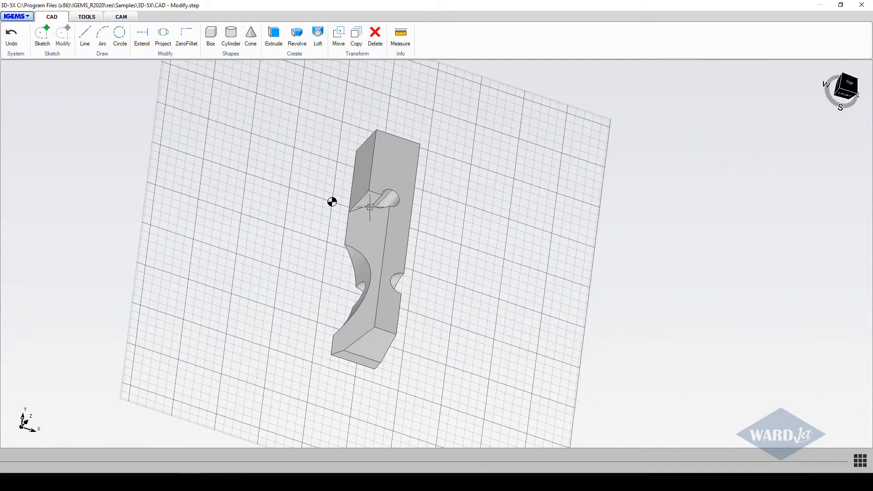
{"action": "scroll", "coordinate": [382, 260], "scroll_direction": "down", "scroll_amount": 3}
{"action": "scroll", "coordinate": [385, 329], "scroll_direction": "up", "scroll_amount": 7}
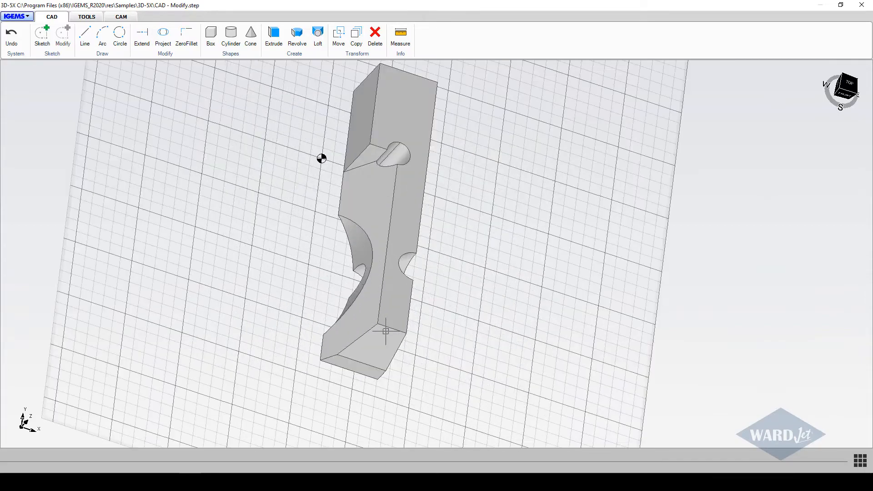
{"action": "middle_click_drag", "start_coordinate": [383, 329], "coordinate": [258, 275]}
{"action": "scroll", "coordinate": [364, 368], "scroll_direction": "up", "scroll_amount": 3}
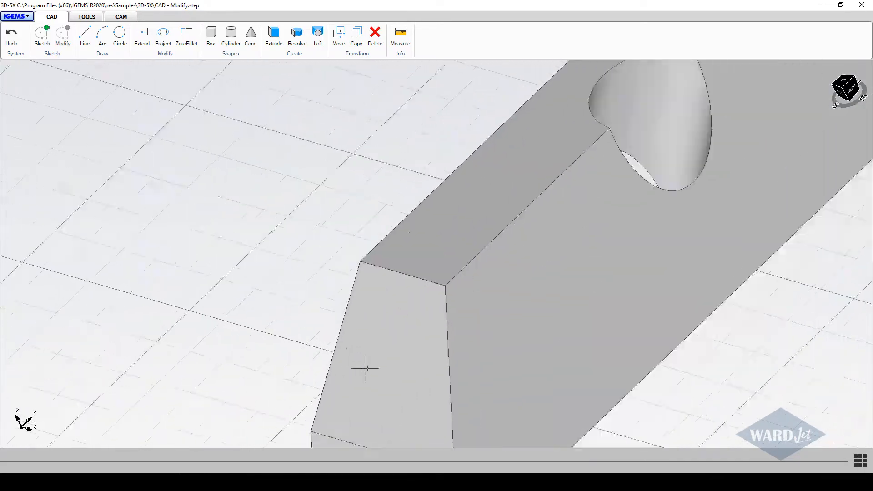
{"action": "scroll", "coordinate": [364, 369], "scroll_direction": "down", "scroll_amount": 5}
{"action": "middle_click_drag", "start_coordinate": [364, 368], "coordinate": [488, 337]}
{"action": "scroll", "coordinate": [511, 315], "scroll_direction": "up", "scroll_amount": 2}
{"action": "scroll", "coordinate": [510, 316], "scroll_direction": "down", "scroll_amount": 5}
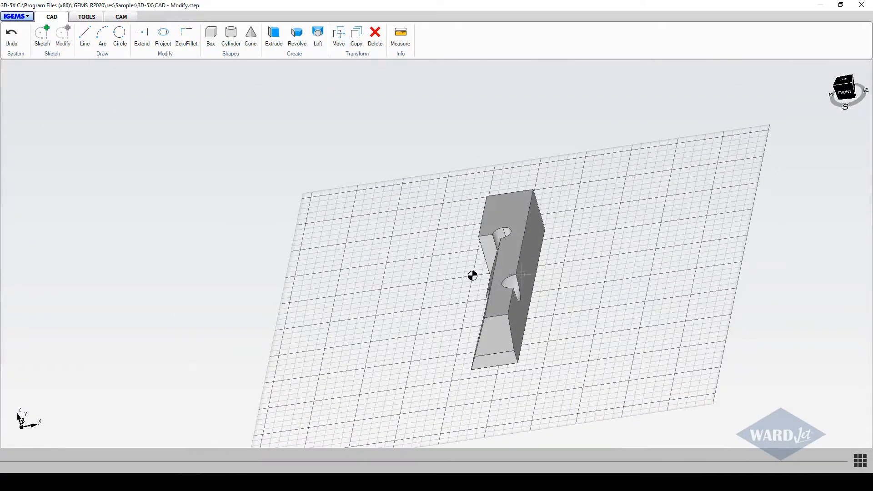
{"action": "middle_click_drag", "start_coordinate": [472, 275], "coordinate": [476, 236]}
{"action": "scroll", "coordinate": [425, 210], "scroll_direction": "up", "scroll_amount": 3}
{"action": "scroll", "coordinate": [482, 239], "scroll_direction": "down", "scroll_amount": 4}
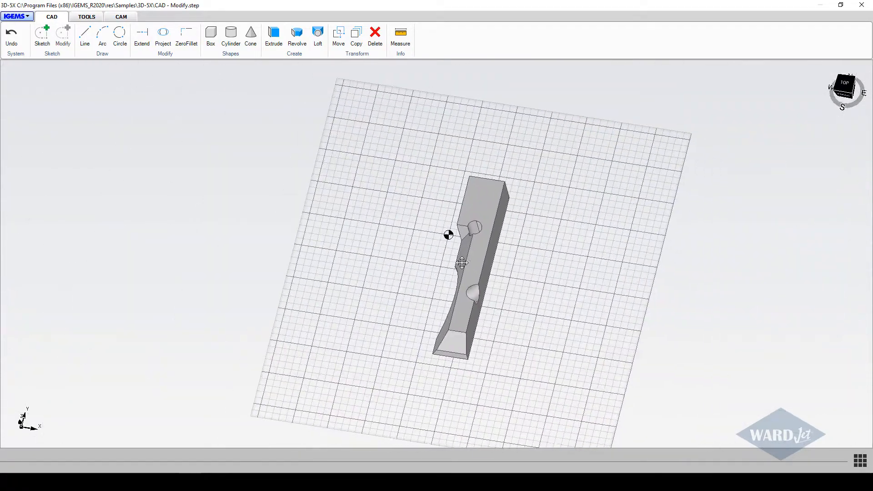
{"action": "scroll", "coordinate": [421, 150], "scroll_direction": "up", "scroll_amount": 3}
{"action": "scroll", "coordinate": [442, 214], "scroll_direction": "down", "scroll_amount": 2}
{"action": "scroll", "coordinate": [454, 262], "scroll_direction": "down", "scroll_amount": 2}
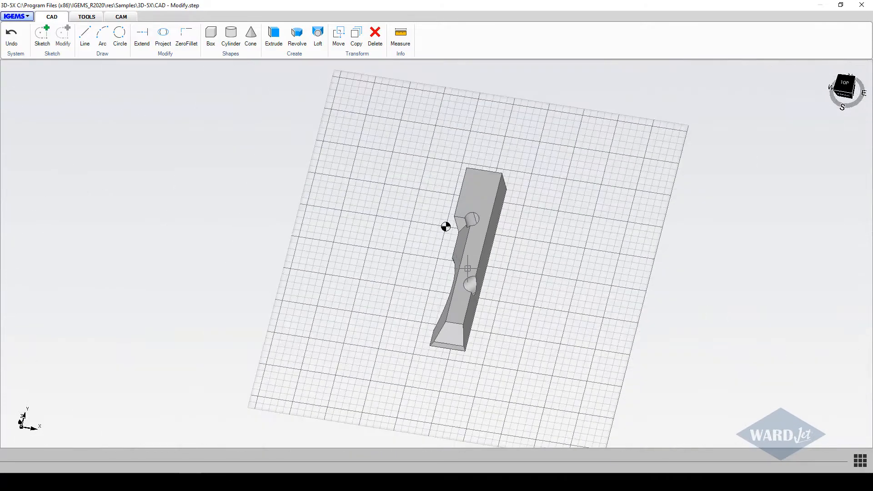
{"action": "scroll", "coordinate": [455, 263], "scroll_direction": "up", "scroll_amount": 3}
{"action": "scroll", "coordinate": [455, 263], "scroll_direction": "down", "scroll_amount": 3}
{"action": "mouse_move", "coordinate": [455, 262]}
{"action": "middle_mouse_down"}
{"action": "mouse_move", "coordinate": [515, 201]}
{"action": "mouse_move", "coordinate": [477, 287]}
{"action": "mouse_move", "coordinate": [391, 271]}
{"action": "mouse_move", "coordinate": [477, 247]}
{"action": "mouse_move", "coordinate": [464, 256]}
{"action": "middle_mouse_up"}
{"action": "scroll", "coordinate": [464, 256], "scroll_direction": "up", "scroll_amount": 3}
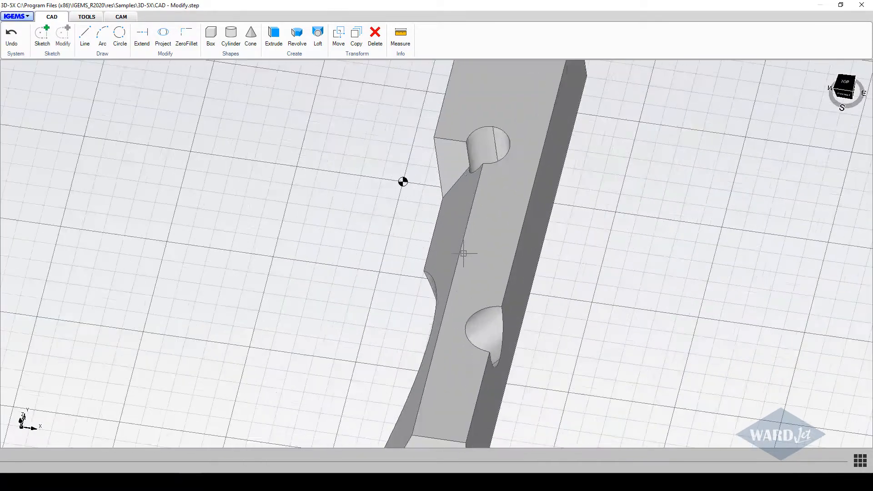
{"action": "scroll", "coordinate": [464, 254], "scroll_direction": "down", "scroll_amount": 3}
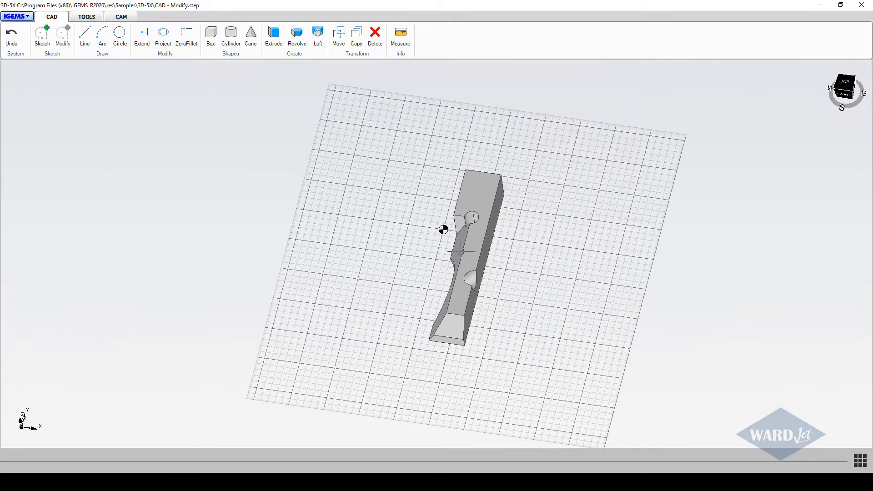
{"action": "middle_click_drag", "start_coordinate": [460, 251], "coordinate": [429, 272]}
{"action": "scroll", "coordinate": [429, 271], "scroll_direction": "up", "scroll_amount": 3}
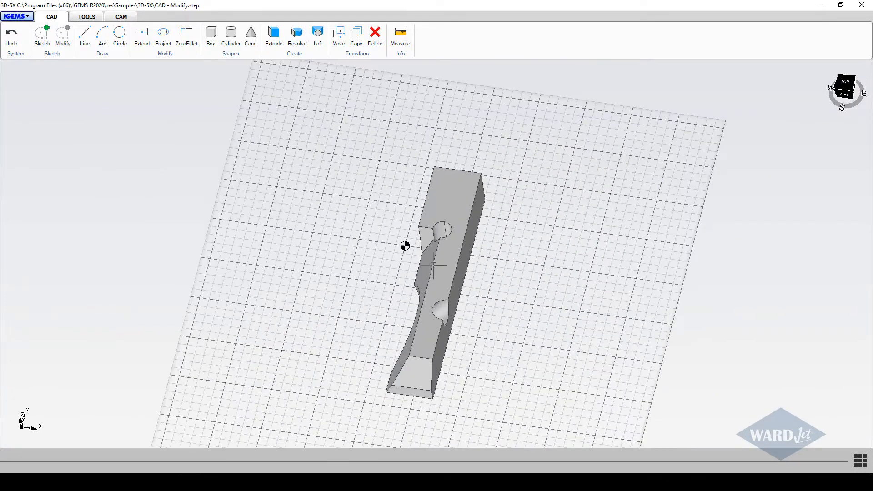
{"action": "scroll", "coordinate": [429, 272], "scroll_direction": "down", "scroll_amount": 3}
Rotate the part 90° counterclockwise about the Z axis so that its length runs along X
{"action": "left_click", "coordinate": [844, 83]}
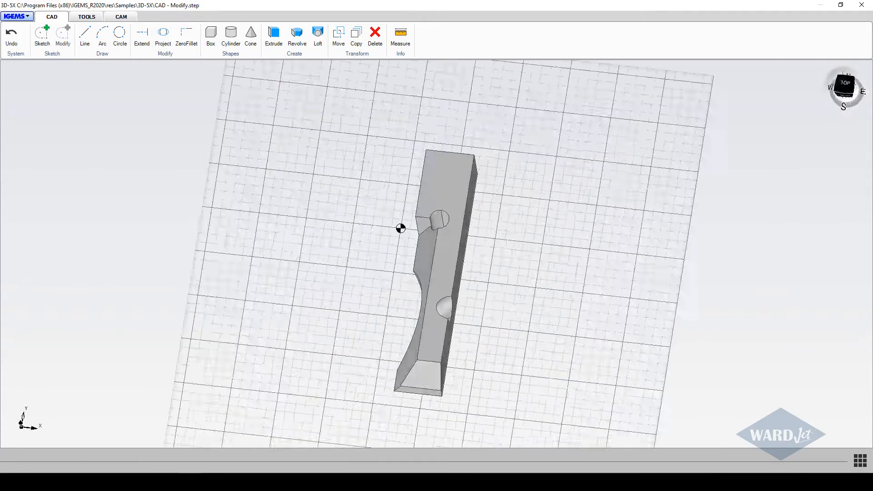
{"action": "scroll", "coordinate": [614, 261], "scroll_direction": "down", "scroll_amount": 3}
{"action": "middle_click_drag", "start_coordinate": [561, 259], "coordinate": [503, 259]}
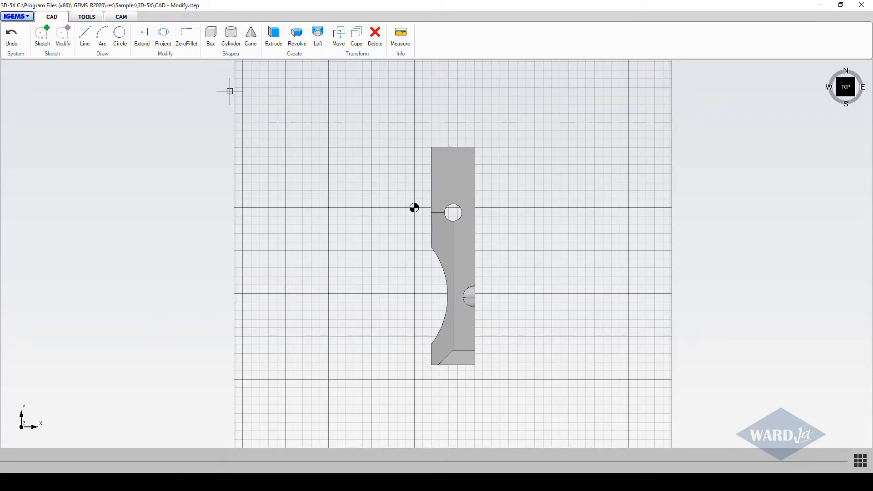
{"action": "left_click", "coordinate": [118, 17]}
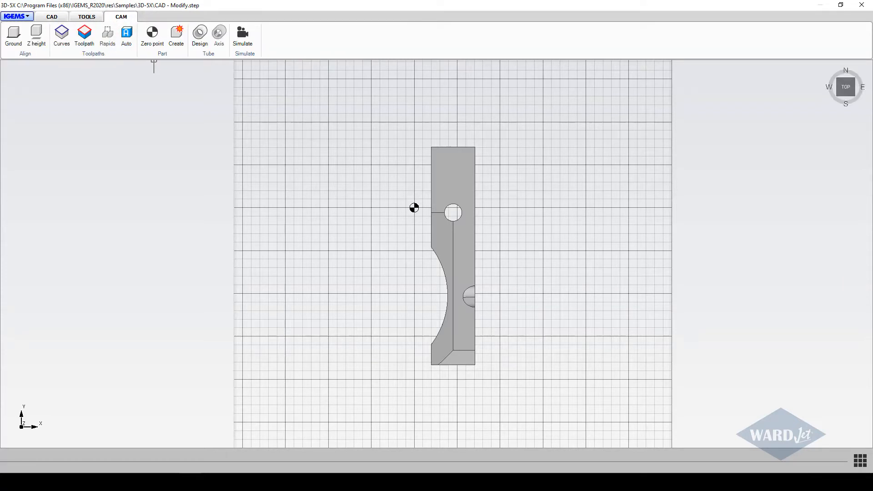
{"action": "left_click", "coordinate": [26, 55]}
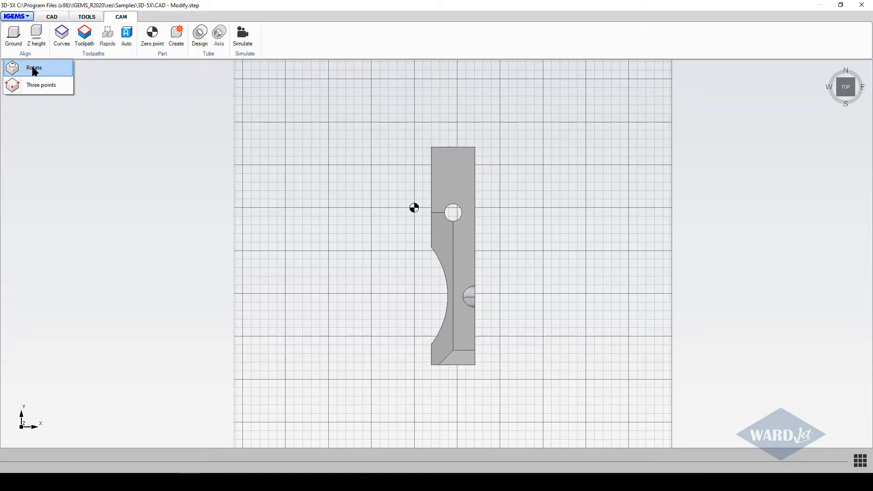
{"action": "left_click", "coordinate": [34, 68]}
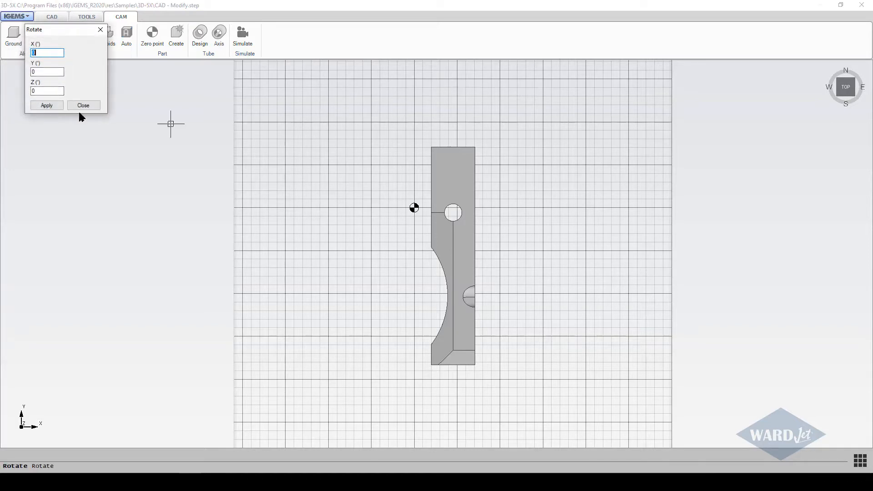
{"action": "double_click", "coordinate": [40, 91]}
{"action": "left_click", "coordinate": [46, 106]}
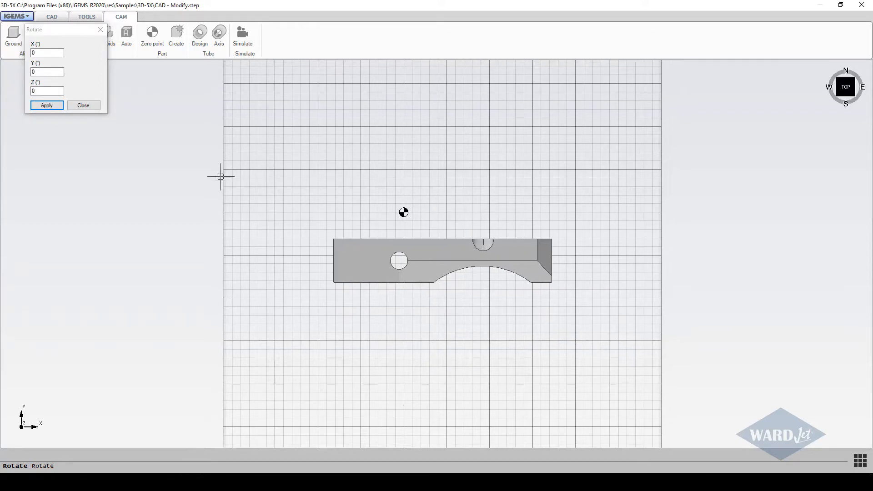
{"action": "left_click", "coordinate": [84, 105]}
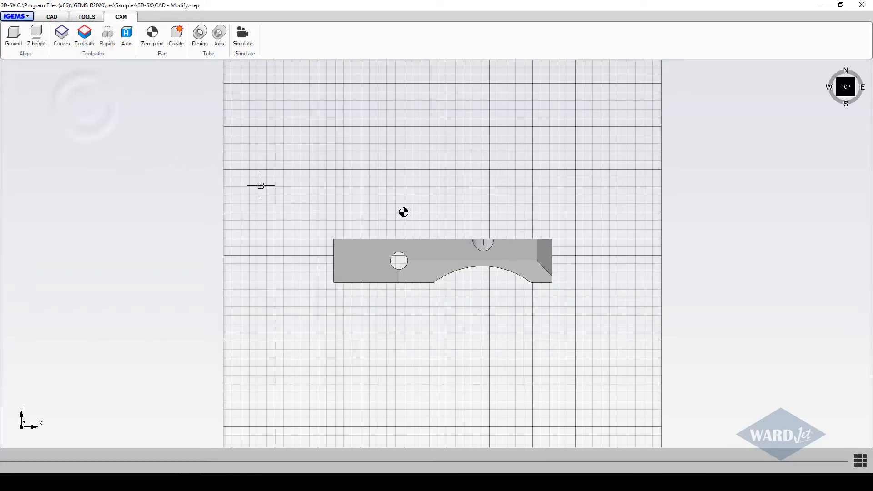
Examine the orientation of the rotated part and its hole, cutouts and angled faces in 3D
{"action": "mouse_move", "coordinate": [332, 244]}
{"action": "middle_mouse_down"}
{"action": "mouse_move", "coordinate": [382, 178]}
{"action": "mouse_move", "coordinate": [415, 176]}
{"action": "mouse_move", "coordinate": [385, 244]}
{"action": "mouse_move", "coordinate": [330, 257]}
{"action": "middle_mouse_up"}
{"action": "left_click", "coordinate": [20, 44]}
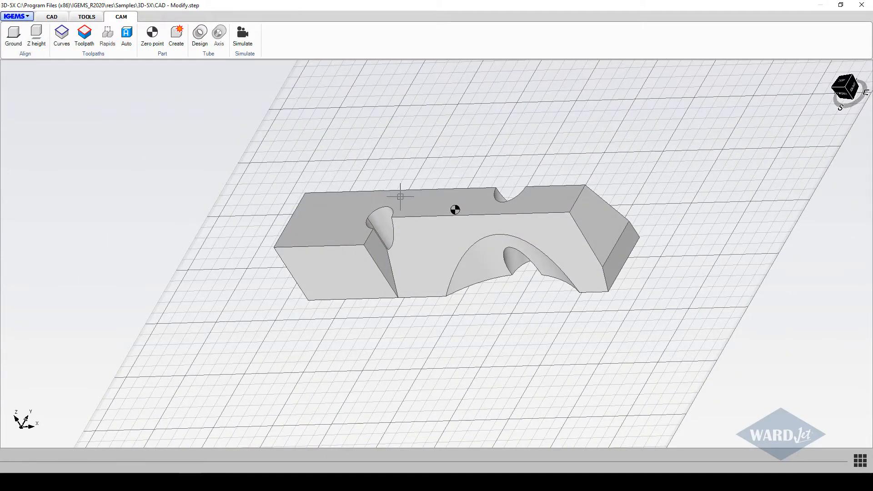
{"action": "middle_click_drag", "start_coordinate": [402, 199], "coordinate": [255, 304]}
{"action": "scroll", "coordinate": [267, 257], "scroll_direction": "down", "scroll_amount": 1}
{"action": "scroll", "coordinate": [273, 255], "scroll_direction": "up", "scroll_amount": 3}
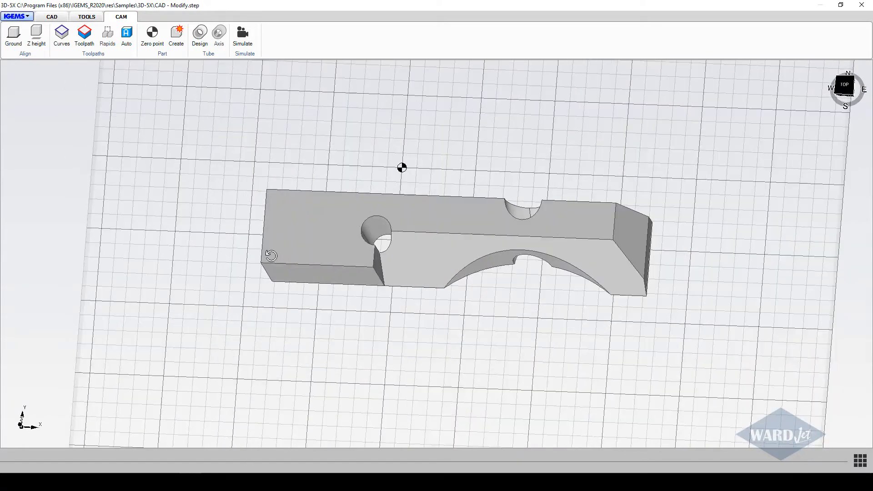
{"action": "scroll", "coordinate": [288, 246], "scroll_direction": "up", "scroll_amount": 2}
{"action": "mouse_move", "coordinate": [289, 220]}
{"action": "middle_mouse_down"}
{"action": "mouse_move", "coordinate": [282, 130]}
{"action": "mouse_move", "coordinate": [288, 236]}
{"action": "middle_mouse_up"}
{"action": "scroll", "coordinate": [288, 236], "scroll_direction": "down", "scroll_amount": 4}
{"action": "middle_click_drag", "start_coordinate": [412, 225], "coordinate": [406, 234]}
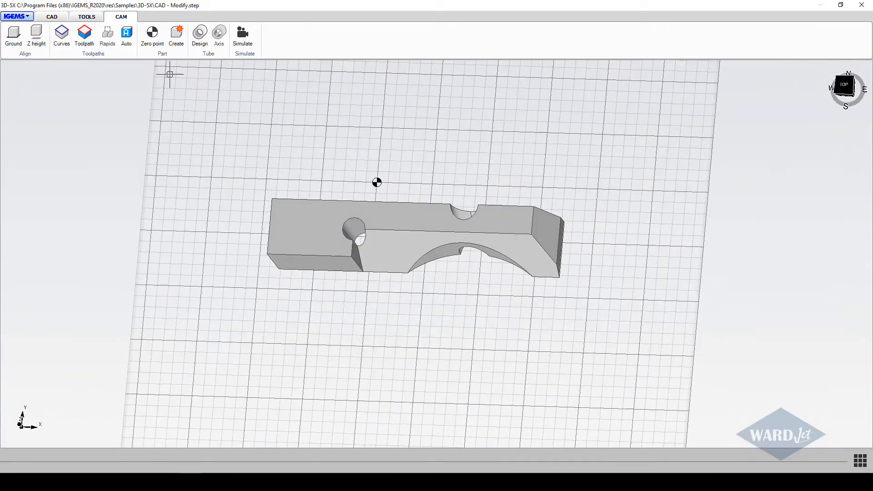
Set the part's zero point at the top face's corner with the lowest X and Y, using endpoint, midpoint and center object snaps
{"action": "left_click", "coordinate": [154, 34]}
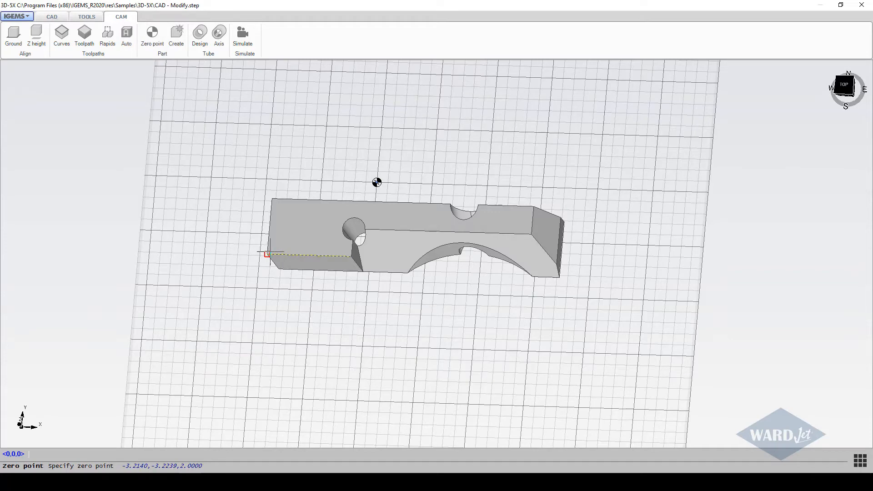
{"action": "left_click", "coordinate": [859, 461]}
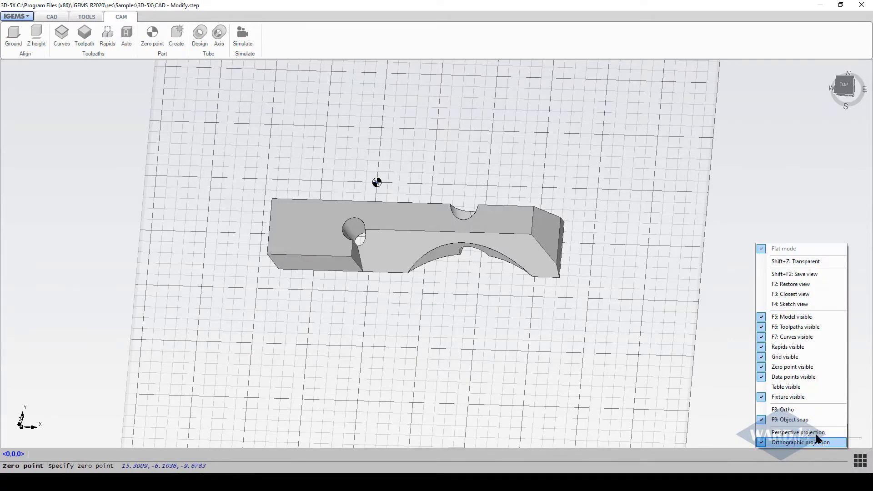
{"action": "left_click", "coordinate": [805, 423]}
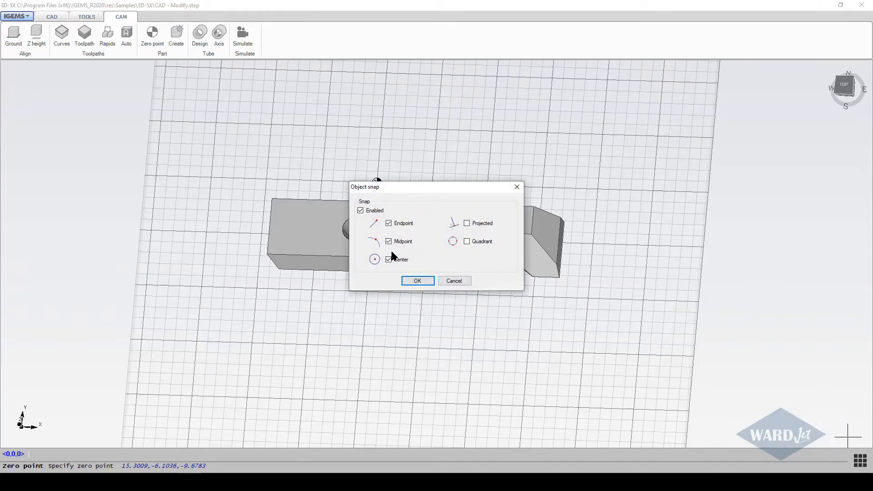
{"action": "left_click", "coordinate": [417, 281]}
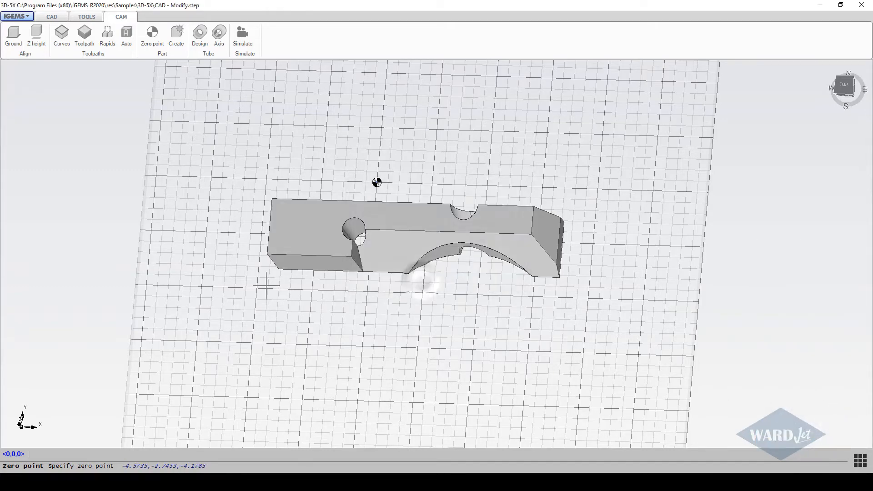
{"action": "left_click", "coordinate": [266, 253]}
Examine the new zero point's placement on the part's corner, both close up and against the whole part
{"action": "scroll", "coordinate": [271, 251], "scroll_direction": "up", "scroll_amount": 5}
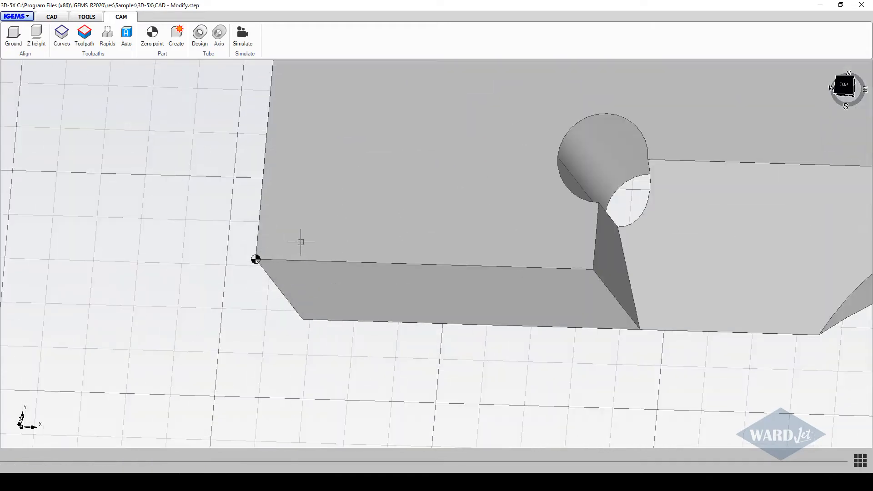
{"action": "scroll", "coordinate": [325, 244], "scroll_direction": "down", "scroll_amount": 6}
{"action": "mouse_move", "coordinate": [401, 233]}
{"action": "middle_mouse_down"}
{"action": "mouse_move", "coordinate": [411, 80]}
{"action": "mouse_move", "coordinate": [408, 229]}
{"action": "mouse_move", "coordinate": [350, 247]}
{"action": "middle_mouse_up"}
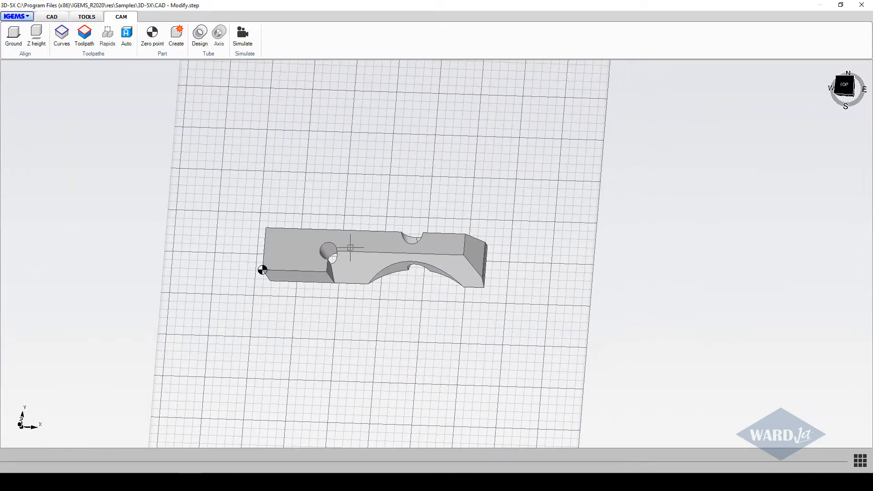
{"action": "scroll", "coordinate": [335, 261], "scroll_direction": "up", "scroll_amount": 6}
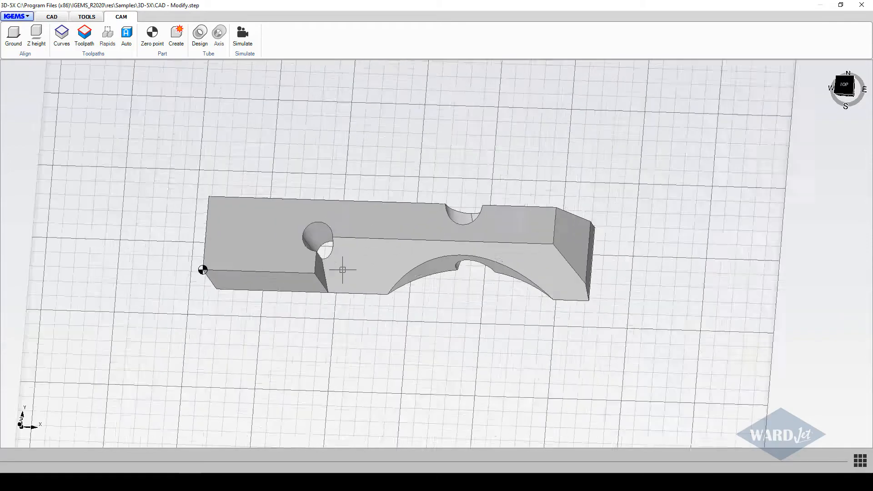
{"action": "scroll", "coordinate": [309, 228], "scroll_direction": "down", "scroll_amount": 3}
{"action": "scroll", "coordinate": [316, 232], "scroll_direction": "down", "scroll_amount": 1}
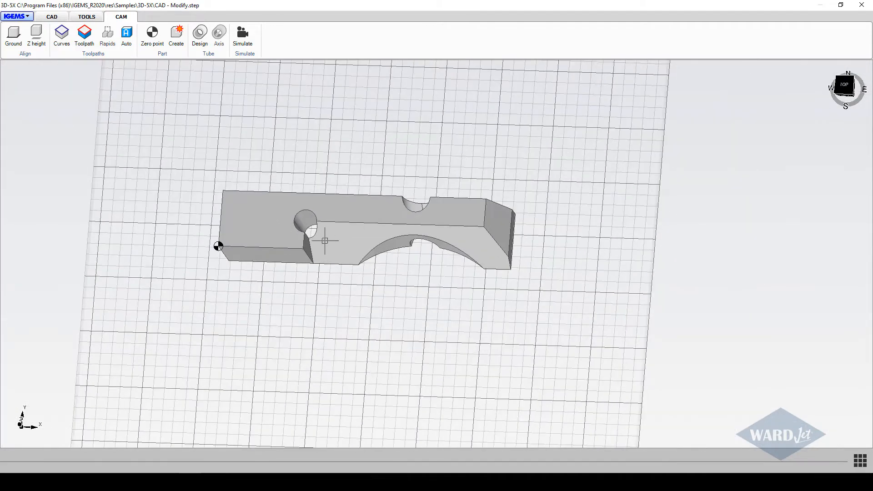
{"action": "scroll", "coordinate": [323, 234], "scroll_direction": "up", "scroll_amount": 4}
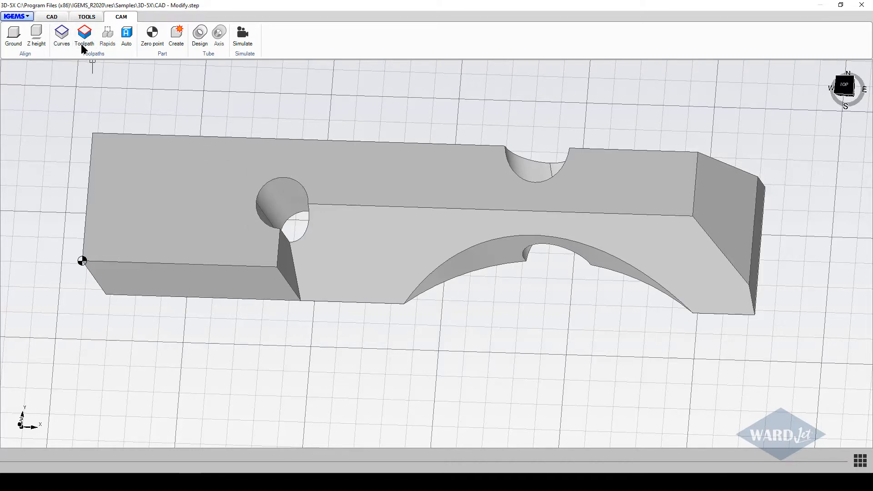
Create curves from the part's flat bottom surface, capturing its outer contour and hole edge
{"action": "left_click", "coordinate": [63, 34]}
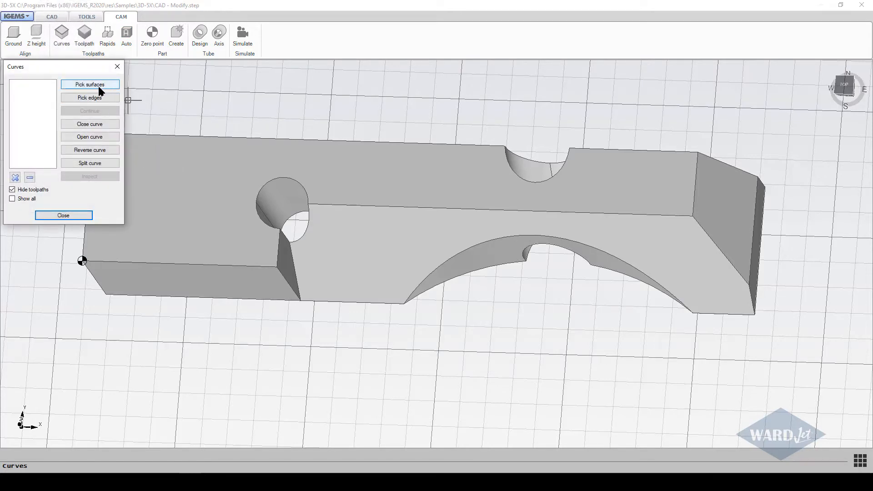
{"action": "left_click", "coordinate": [98, 86]}
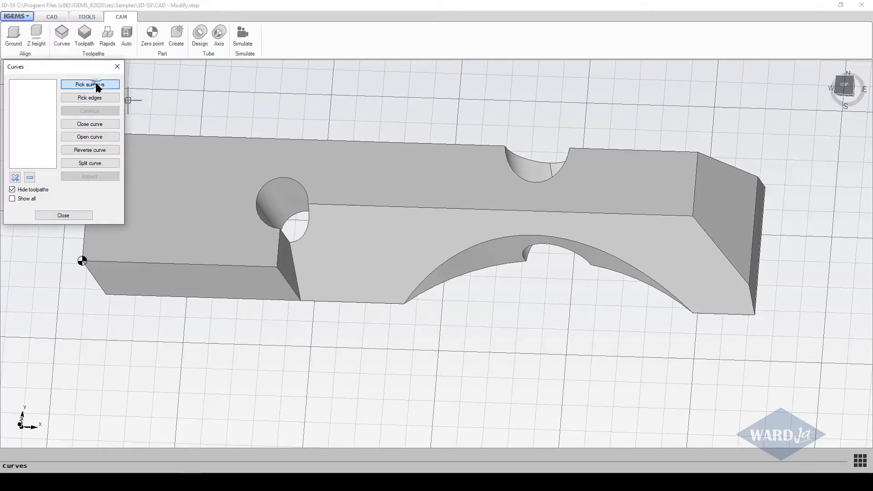
{"action": "middle_click_drag", "start_coordinate": [480, 273], "coordinate": [288, 148]}
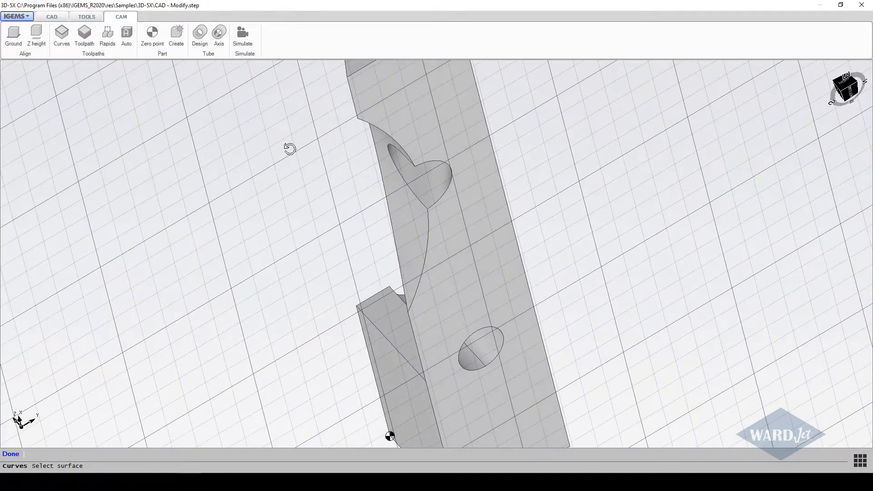
{"action": "left_click", "coordinate": [485, 279]}
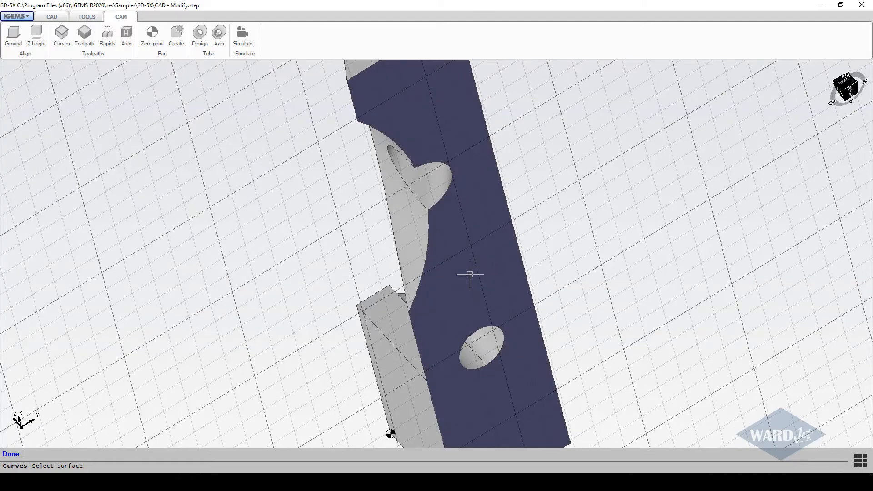
{"action": "middle_click_drag", "start_coordinate": [470, 274], "coordinate": [405, 202]}
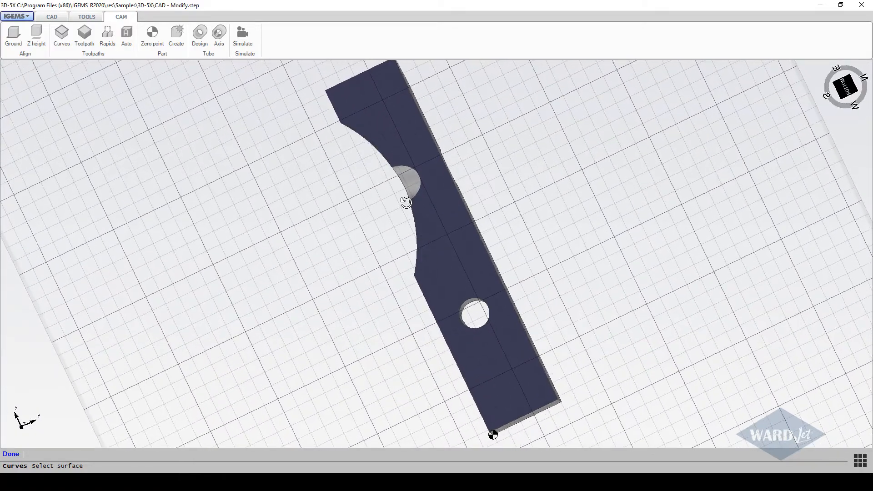
{"action": "scroll", "coordinate": [471, 299], "scroll_direction": "down", "scroll_amount": 3}
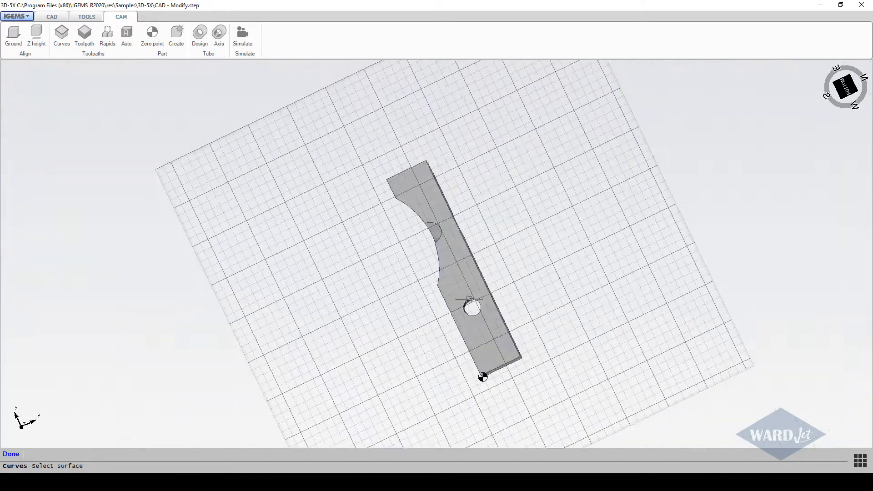
{"action": "middle_click_drag", "start_coordinate": [493, 319], "coordinate": [607, 308]}
{"action": "scroll", "coordinate": [401, 321], "scroll_direction": "up", "scroll_amount": 4}
{"action": "scroll", "coordinate": [429, 300], "scroll_direction": "down", "scroll_amount": 3}
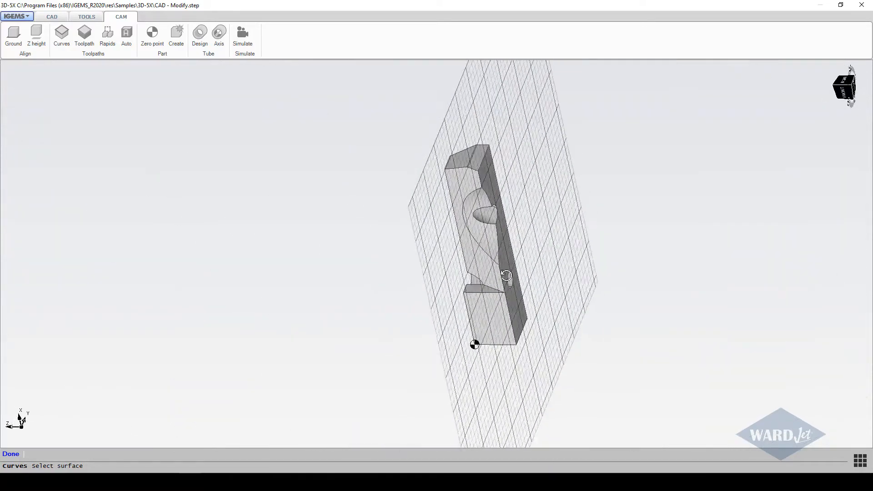
{"action": "middle_click_drag", "start_coordinate": [473, 345], "coordinate": [522, 296]}
{"action": "scroll", "coordinate": [523, 296], "scroll_direction": "up", "scroll_amount": 5}
{"action": "middle_click_drag", "start_coordinate": [455, 286], "coordinate": [500, 254]}
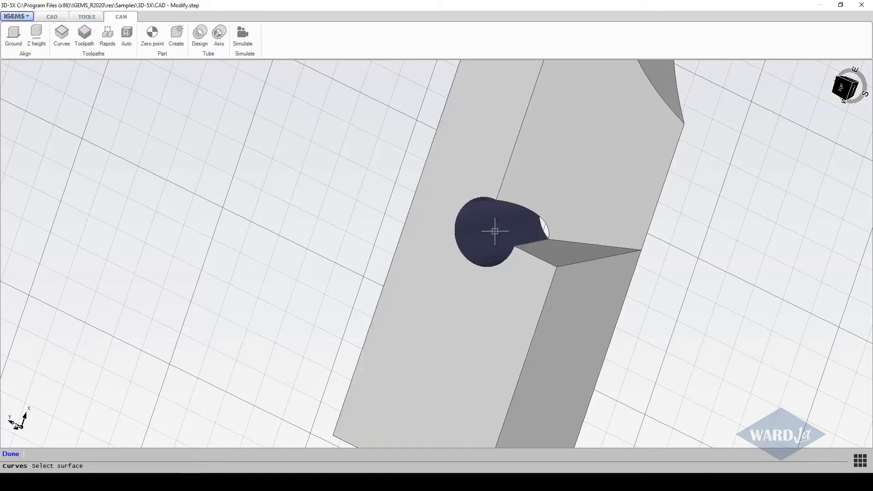
{"action": "scroll", "coordinate": [514, 230], "scroll_direction": "down", "scroll_amount": 2}
{"action": "middle_click_drag", "start_coordinate": [659, 240], "coordinate": [334, 251]}
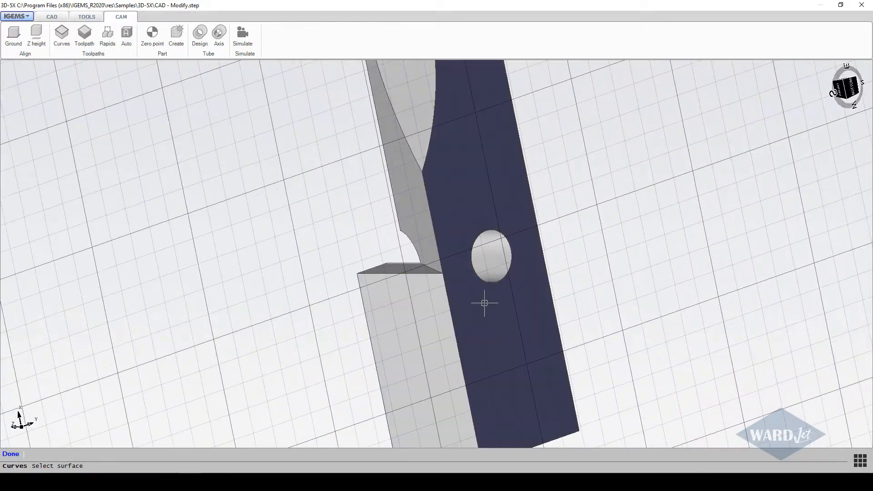
{"action": "left_click", "coordinate": [496, 313]}
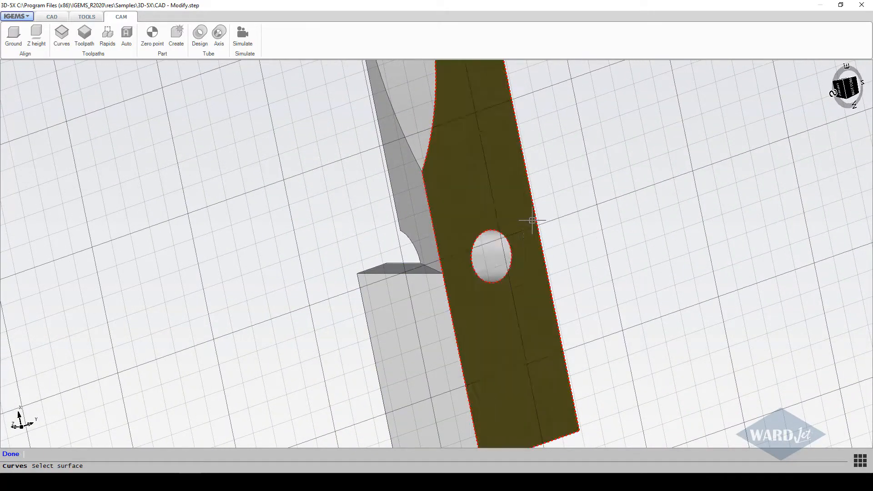
{"action": "scroll", "coordinate": [533, 220], "scroll_direction": "down", "scroll_amount": 3}
{"action": "middle_click_drag", "start_coordinate": [535, 220], "coordinate": [540, 316]}
{"action": "scroll", "coordinate": [650, 268], "scroll_direction": "up", "scroll_amount": 2}
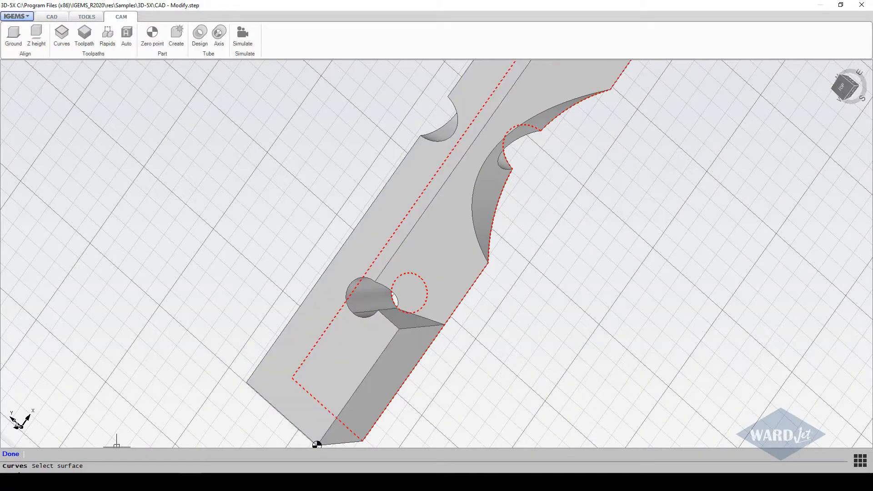
{"action": "left_click", "coordinate": [10, 453]}
Review the hole curve and the outer contour curve on the part from above and from below
{"action": "middle_click_drag", "start_coordinate": [234, 275], "coordinate": [363, 253]}
{"action": "left_click", "coordinate": [848, 85]}
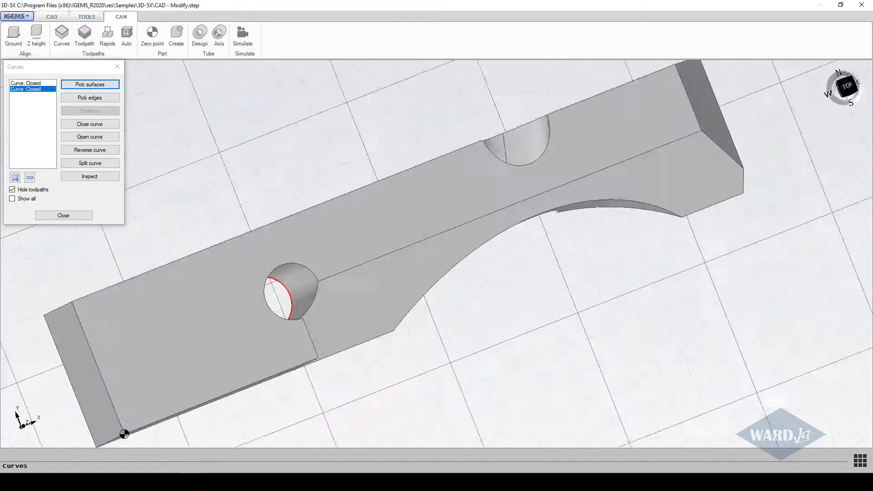
{"action": "middle_click_drag", "start_coordinate": [252, 395], "coordinate": [275, 381]}
{"action": "scroll", "coordinate": [275, 381], "scroll_direction": "down", "scroll_amount": 2}
{"action": "scroll", "coordinate": [331, 360], "scroll_direction": "down", "scroll_amount": 2}
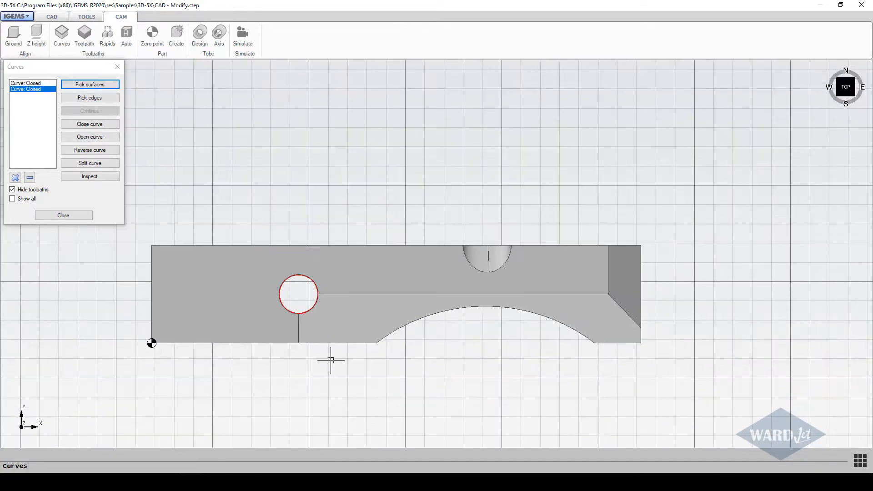
{"action": "left_click", "coordinate": [34, 84]}
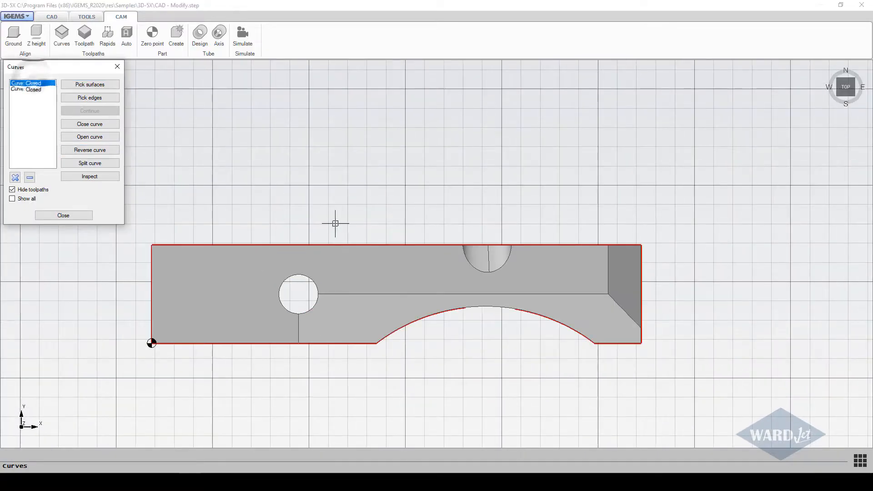
{"action": "middle_click_drag", "start_coordinate": [413, 279], "coordinate": [386, 46]}
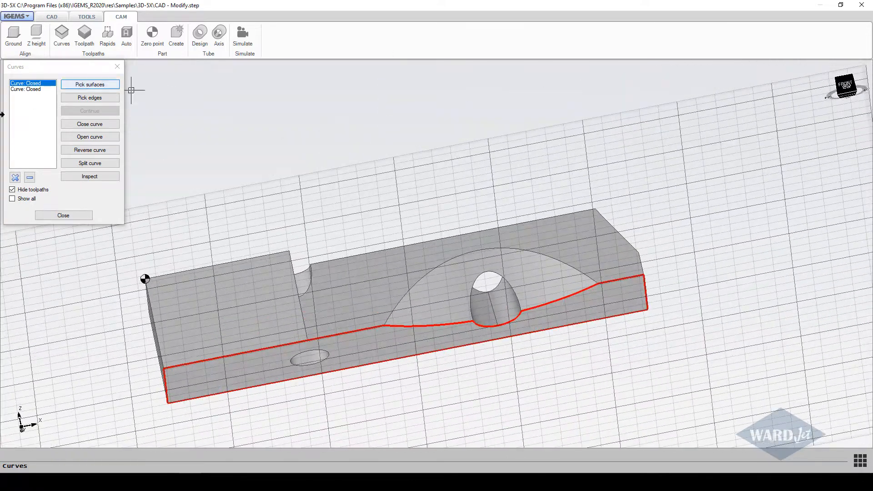
{"action": "left_click", "coordinate": [24, 89]}
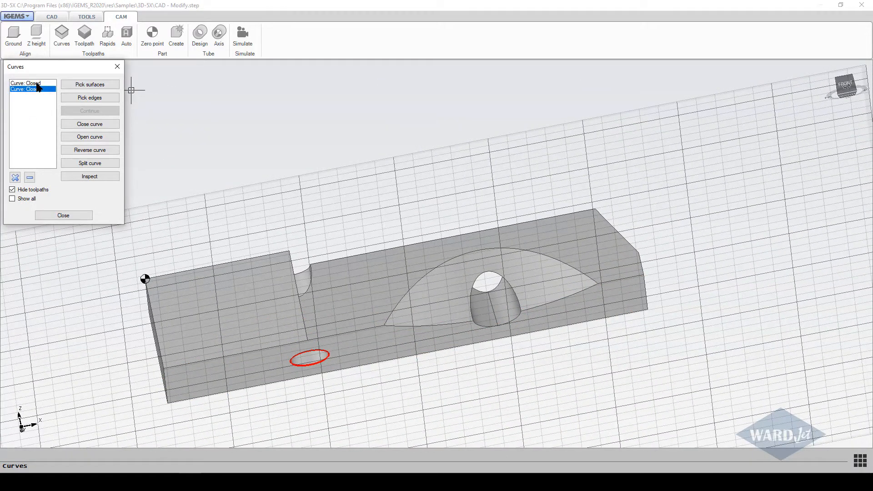
Delete the outer contour curve of the bottom surface, keeping only the hole curve, and finish editing the curves
{"action": "left_click", "coordinate": [35, 83]}
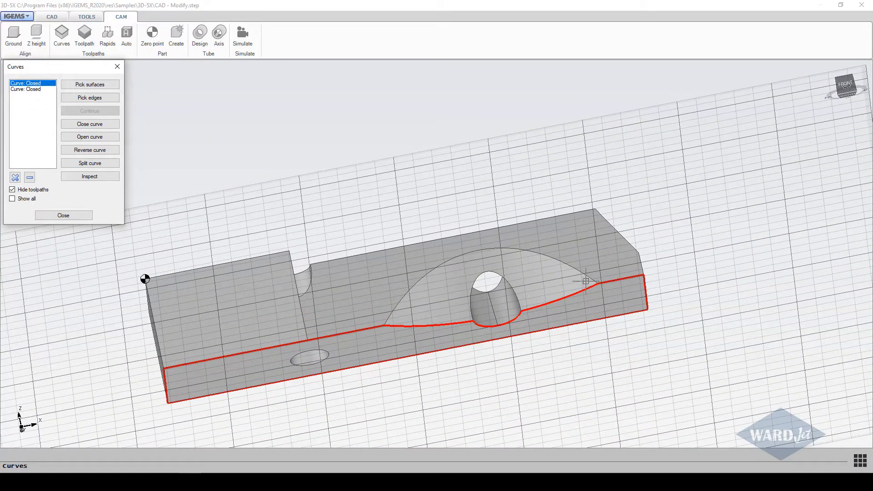
{"action": "scroll", "coordinate": [500, 321], "scroll_direction": "down", "scroll_amount": 2}
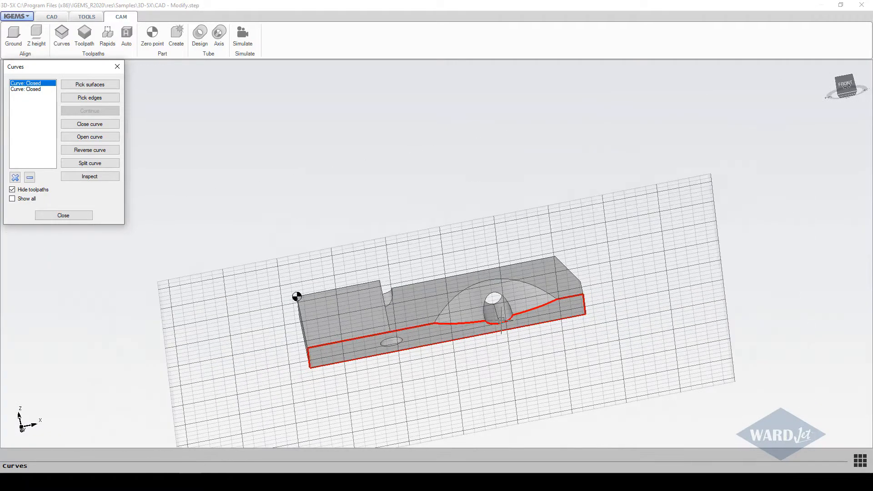
{"action": "scroll", "coordinate": [498, 316], "scroll_direction": "up", "scroll_amount": 5}
{"action": "scroll", "coordinate": [496, 315], "scroll_direction": "down", "scroll_amount": 1}
{"action": "middle_click_drag", "start_coordinate": [493, 315], "coordinate": [464, 170]}
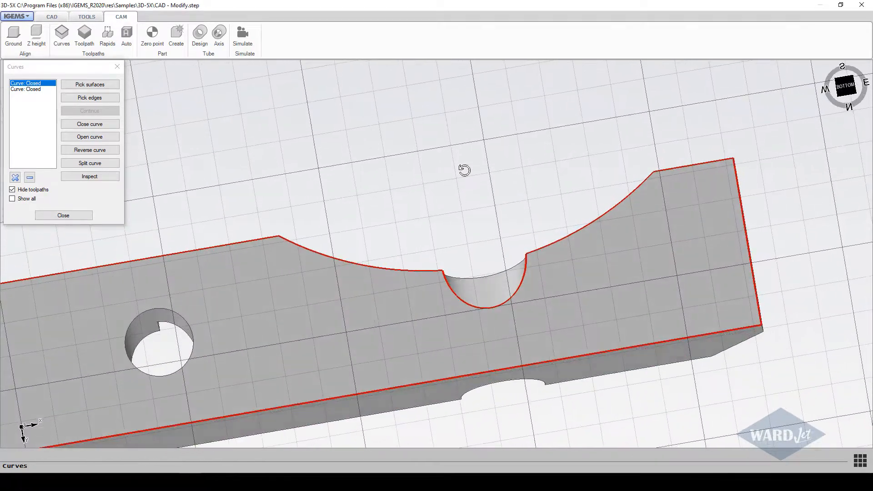
{"action": "scroll", "coordinate": [441, 272], "scroll_direction": "down", "scroll_amount": 3}
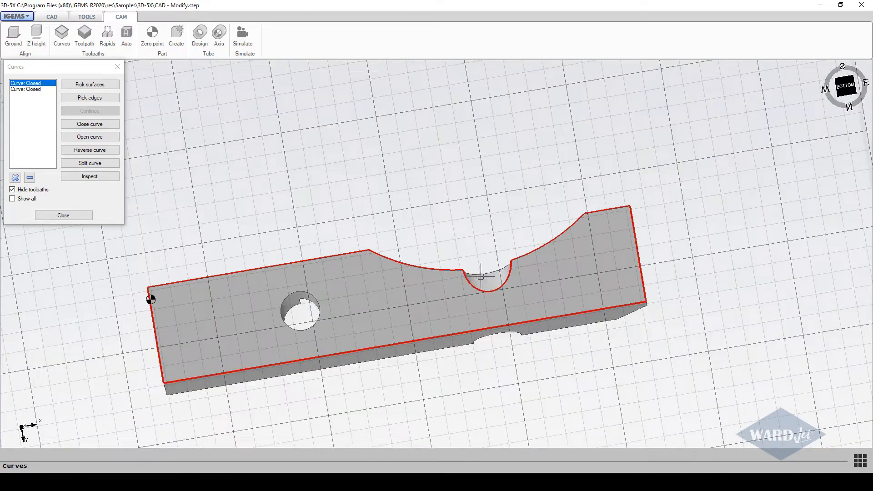
{"action": "left_click", "coordinate": [30, 177]}
{"action": "left_click", "coordinate": [58, 214]}
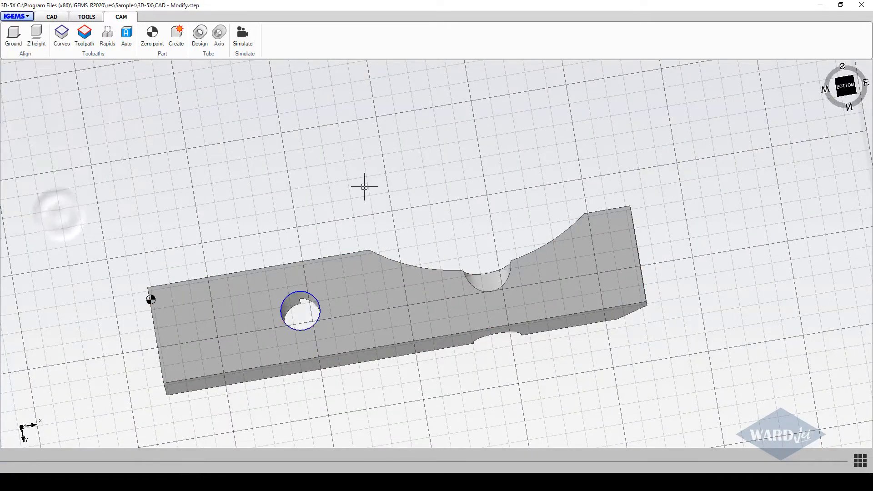
Add a fixed-type toolpath on the bottom hole curve, setting its start point in line with the notch edge and its cutting direction
{"action": "scroll", "coordinate": [364, 187], "scroll_direction": "down", "scroll_amount": 2}
{"action": "middle_click_drag", "start_coordinate": [363, 187], "coordinate": [147, 79]}
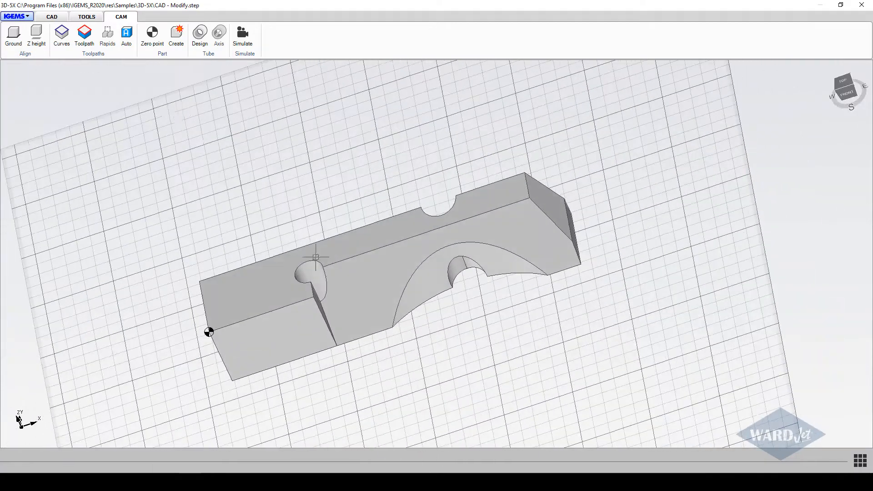
{"action": "left_click", "coordinate": [84, 39]}
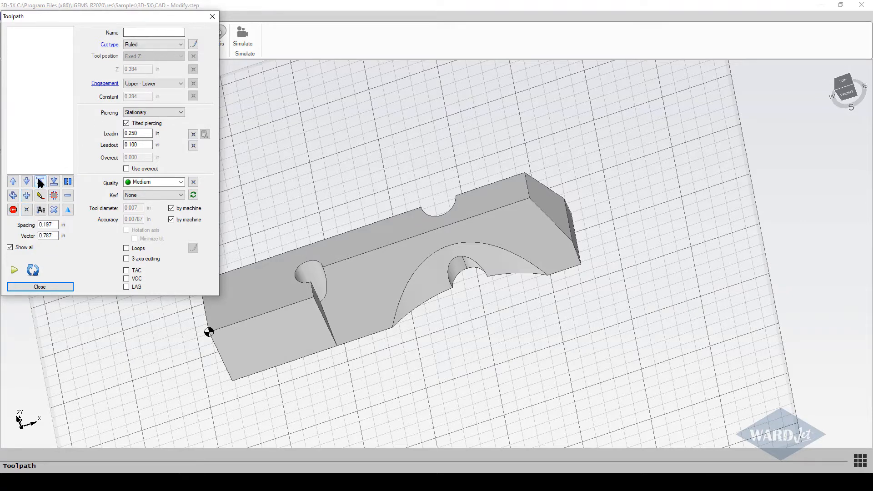
{"action": "left_click", "coordinate": [40, 287]}
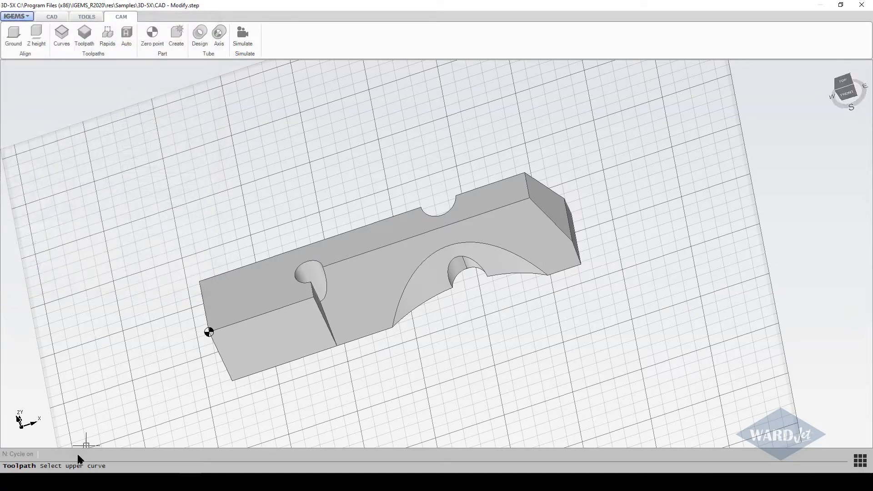
{"action": "middle_click_drag", "start_coordinate": [297, 293], "coordinate": [298, 195]}
{"action": "scroll", "coordinate": [291, 316], "scroll_direction": "up", "scroll_amount": 4}
{"action": "middle_click_drag", "start_coordinate": [370, 395], "coordinate": [330, 278]}
{"action": "left_click", "coordinate": [342, 301]}
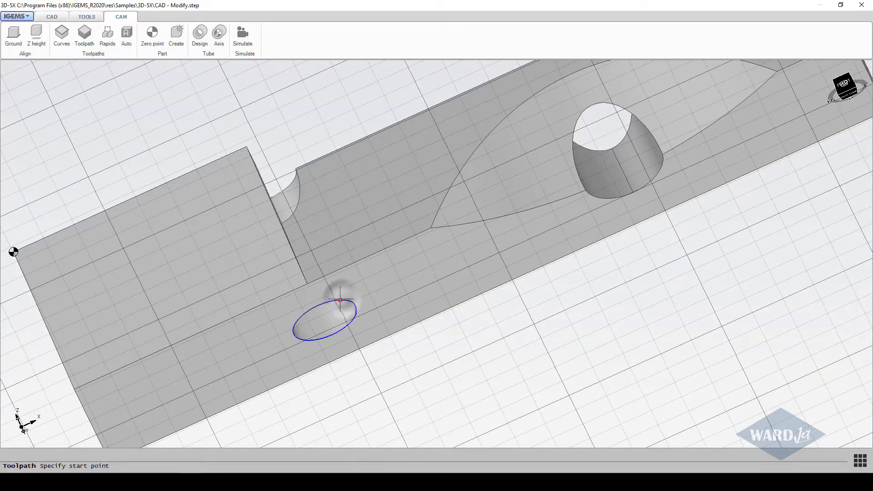
{"action": "left_click", "coordinate": [321, 314]}
{"action": "left_click", "coordinate": [321, 314]}
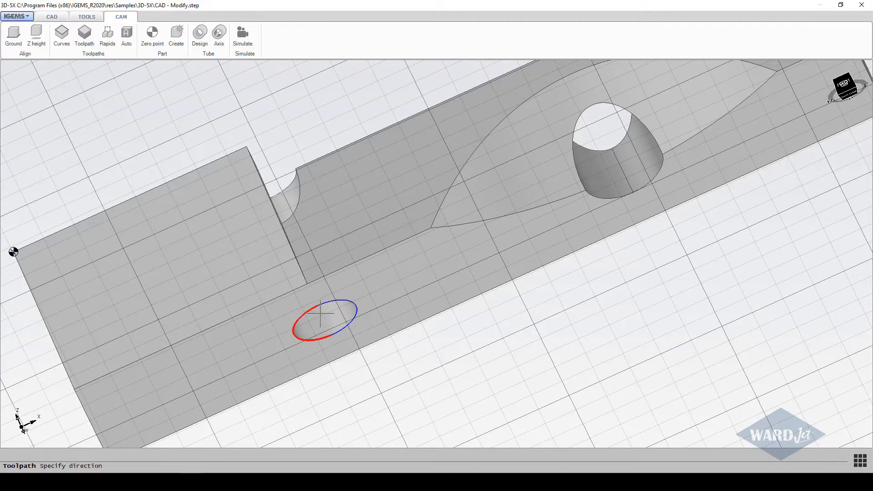
{"action": "left_click", "coordinate": [330, 311]}
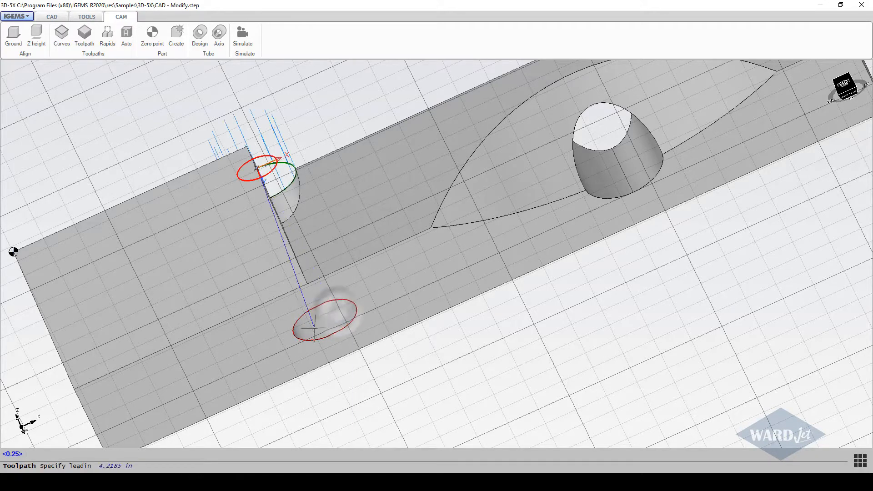
Place the toolpath's 0.25 in lead-in and 0.1 in lead-out inside the hole, away from the hole wall
{"action": "scroll", "coordinate": [305, 229], "scroll_direction": "up", "scroll_amount": 2}
{"action": "scroll", "coordinate": [305, 230], "scroll_direction": "down", "scroll_amount": 2}
{"action": "middle_click_drag", "start_coordinate": [306, 236], "coordinate": [315, 262]}
{"action": "scroll", "coordinate": [279, 177], "scroll_direction": "up", "scroll_amount": 5}
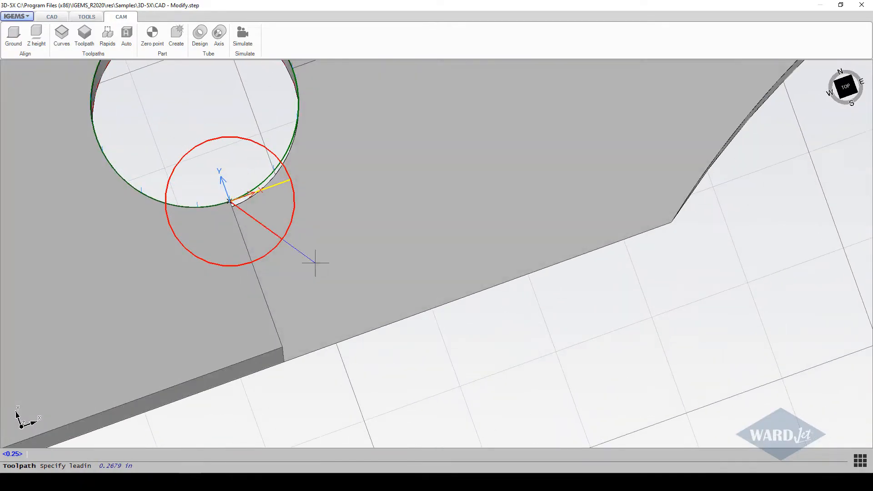
{"action": "left_click", "coordinate": [206, 123]}
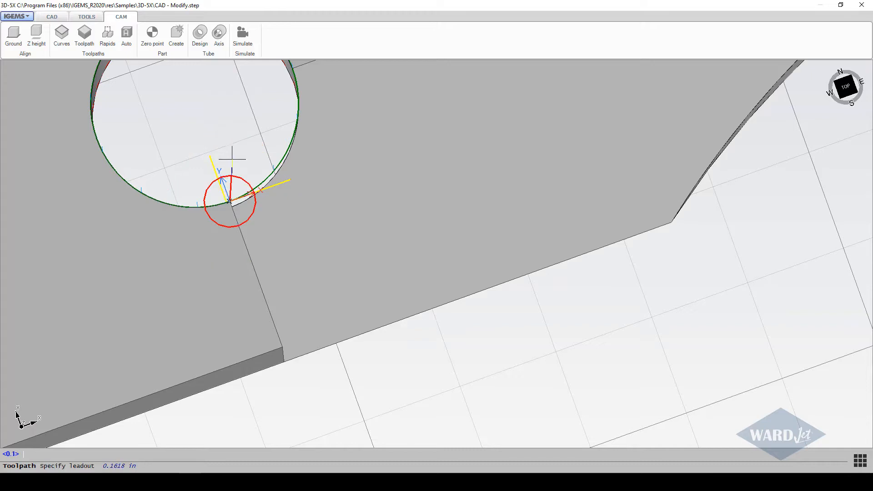
{"action": "scroll", "coordinate": [222, 175], "scroll_direction": "up", "scroll_amount": 3}
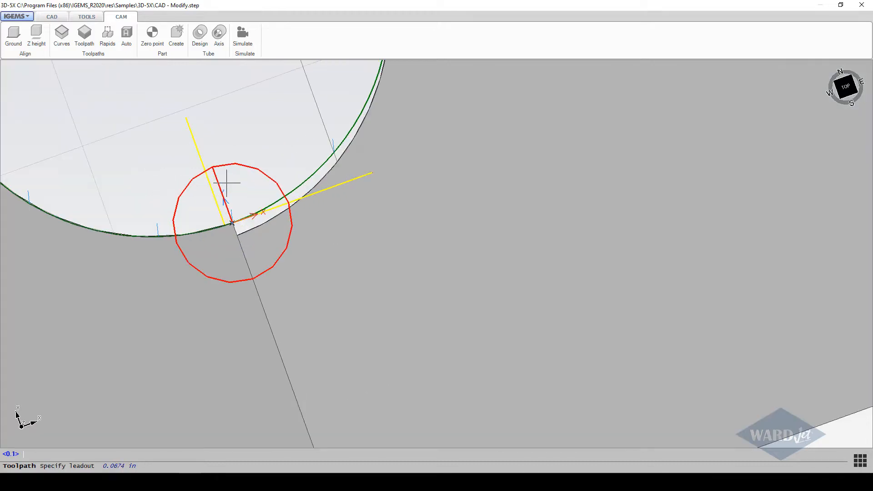
{"action": "key", "text": "Return"}
{"action": "middle_click_drag", "start_coordinate": [227, 182], "coordinate": [376, 179]}
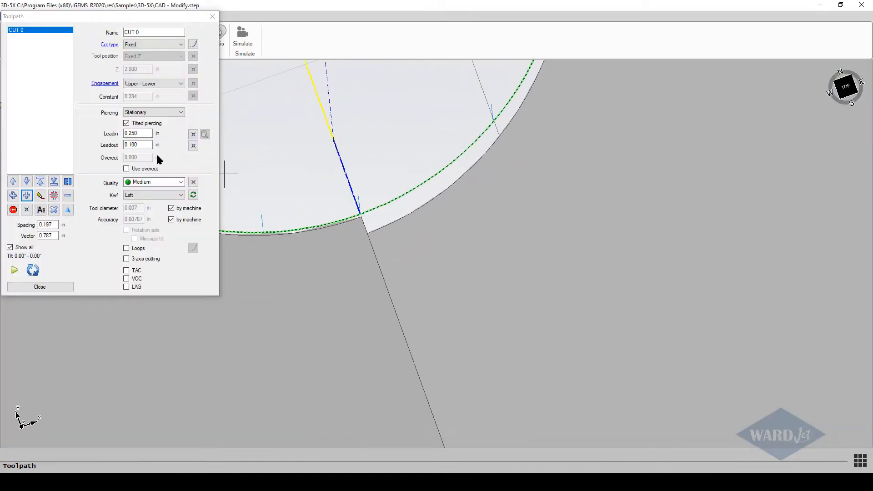
Set the hole toolpath's lead-out to 0 in, its lead-in to 0.05 in and its piercing type to User
{"action": "left_click_drag", "start_coordinate": [147, 147], "coordinate": [114, 161]}
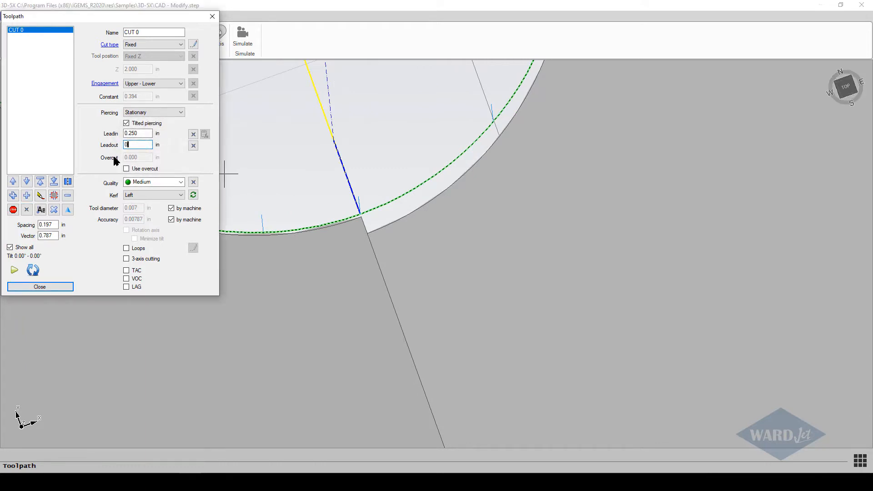
{"action": "left_click_drag", "start_coordinate": [146, 133], "coordinate": [115, 151]}
{"action": "type", "text": ".05"}
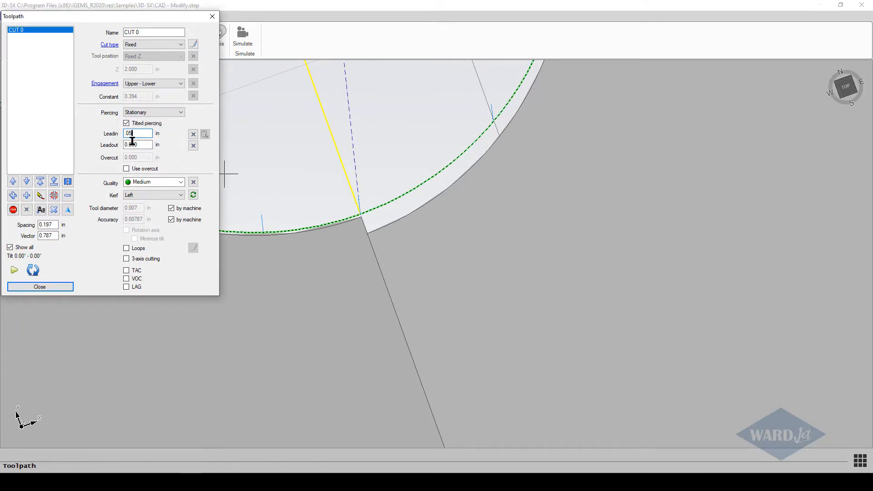
{"action": "left_click", "coordinate": [145, 114]}
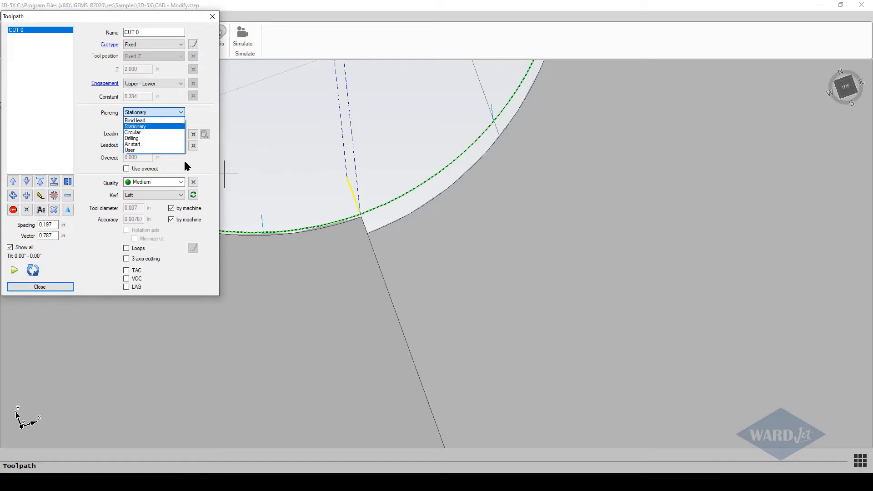
{"action": "left_click", "coordinate": [133, 150]}
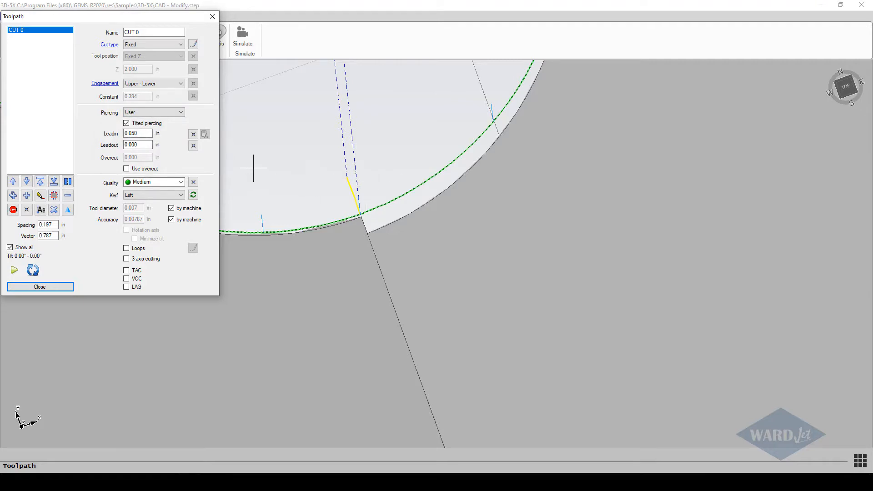
Examine the hole toolpath, its tool vectors and its lead-in on the part from above, the front and below
{"action": "middle_click_drag", "start_coordinate": [351, 132], "coordinate": [349, 207]}
{"action": "scroll", "coordinate": [364, 162], "scroll_direction": "down", "scroll_amount": 8}
{"action": "scroll", "coordinate": [340, 179], "scroll_direction": "up", "scroll_amount": 3}
{"action": "scroll", "coordinate": [341, 159], "scroll_direction": "down", "scroll_amount": 1}
{"action": "middle_click_drag", "start_coordinate": [332, 126], "coordinate": [334, 174]}
{"action": "scroll", "coordinate": [334, 174], "scroll_direction": "down", "scroll_amount": 2}
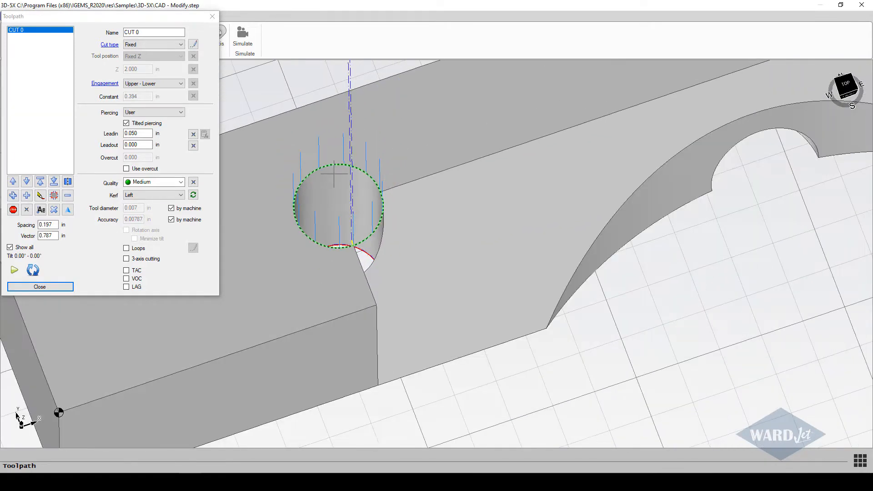
{"action": "scroll", "coordinate": [364, 182], "scroll_direction": "up", "scroll_amount": 2}
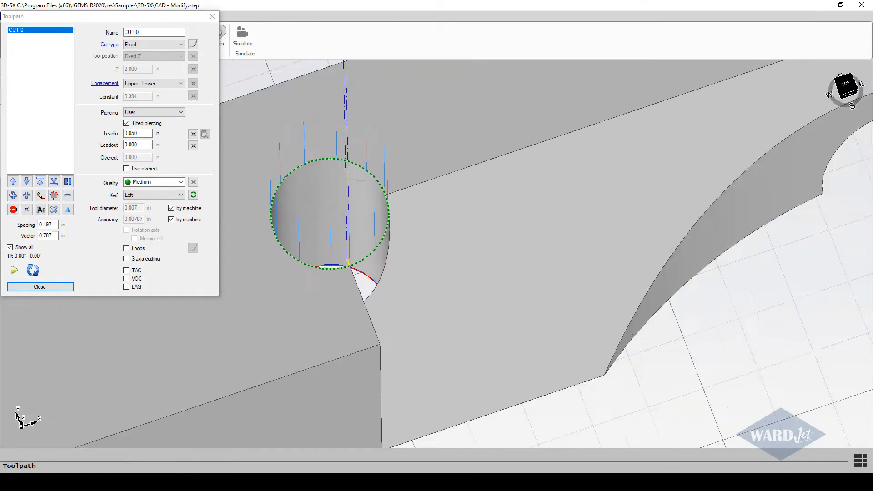
{"action": "scroll", "coordinate": [366, 157], "scroll_direction": "down", "scroll_amount": 4}
{"action": "middle_click_drag", "start_coordinate": [363, 160], "coordinate": [335, 132]}
{"action": "scroll", "coordinate": [347, 175], "scroll_direction": "up", "scroll_amount": 2}
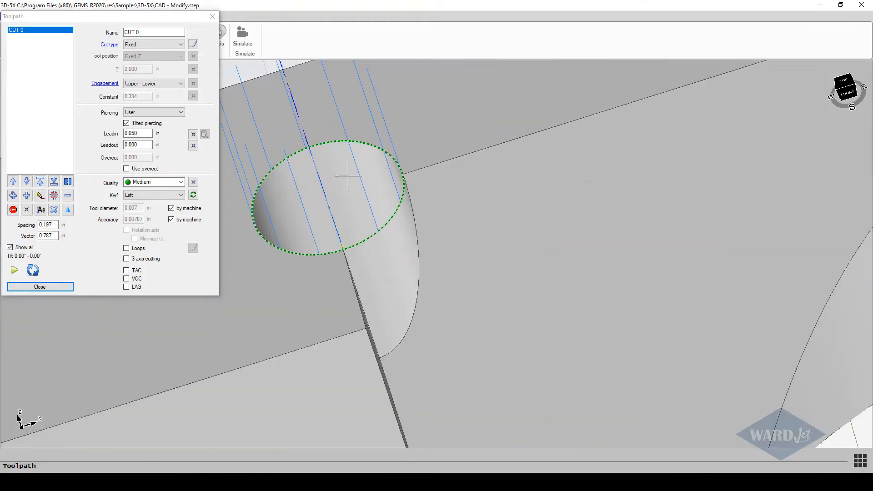
{"action": "scroll", "coordinate": [346, 175], "scroll_direction": "down", "scroll_amount": 5}
{"action": "middle_click_drag", "start_coordinate": [341, 182], "coordinate": [324, 137]}
{"action": "scroll", "coordinate": [337, 190], "scroll_direction": "up", "scroll_amount": 2}
{"action": "scroll", "coordinate": [337, 190], "scroll_direction": "down", "scroll_amount": 2}
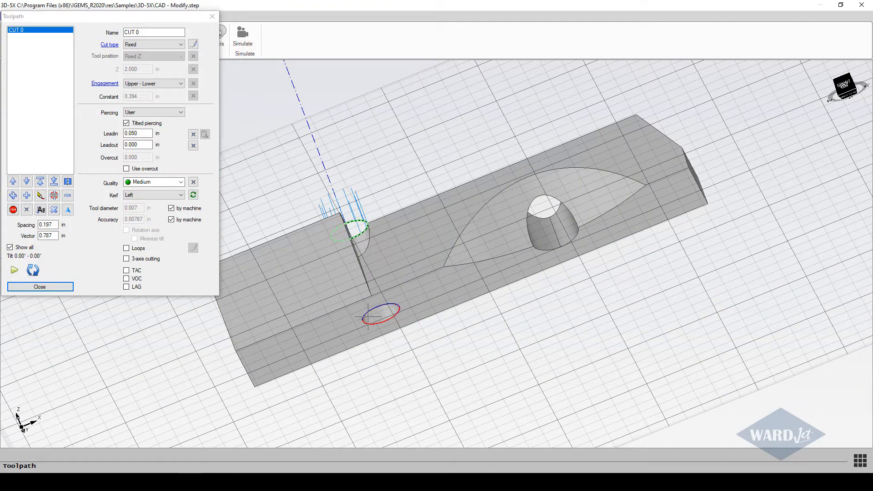
{"action": "scroll", "coordinate": [356, 224], "scroll_direction": "up", "scroll_amount": 2}
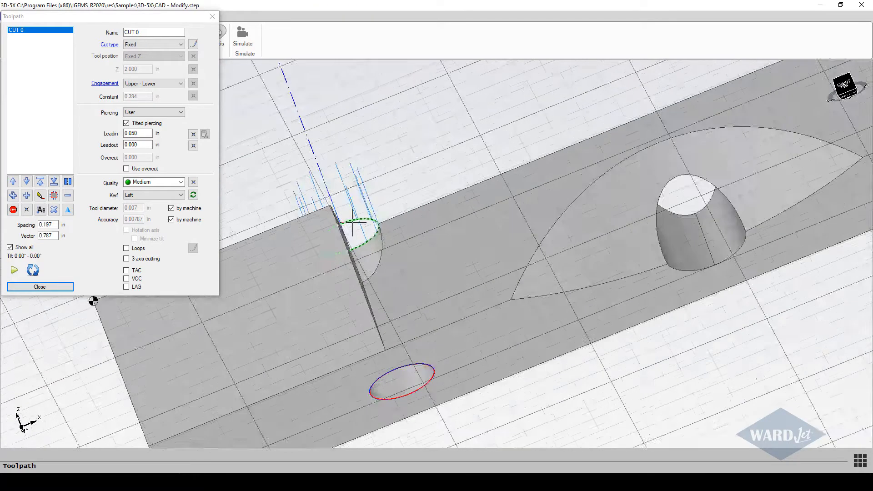
{"action": "scroll", "coordinate": [356, 224], "scroll_direction": "down", "scroll_amount": 2}
{"action": "middle_click_drag", "start_coordinate": [356, 225], "coordinate": [400, 339]}
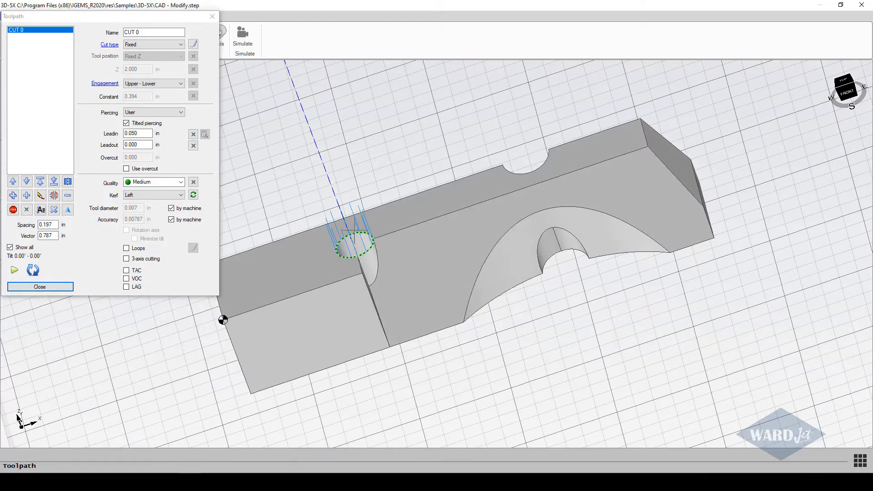
{"action": "scroll", "coordinate": [353, 233], "scroll_direction": "up", "scroll_amount": 4}
{"action": "scroll", "coordinate": [359, 251], "scroll_direction": "down", "scroll_amount": 4}
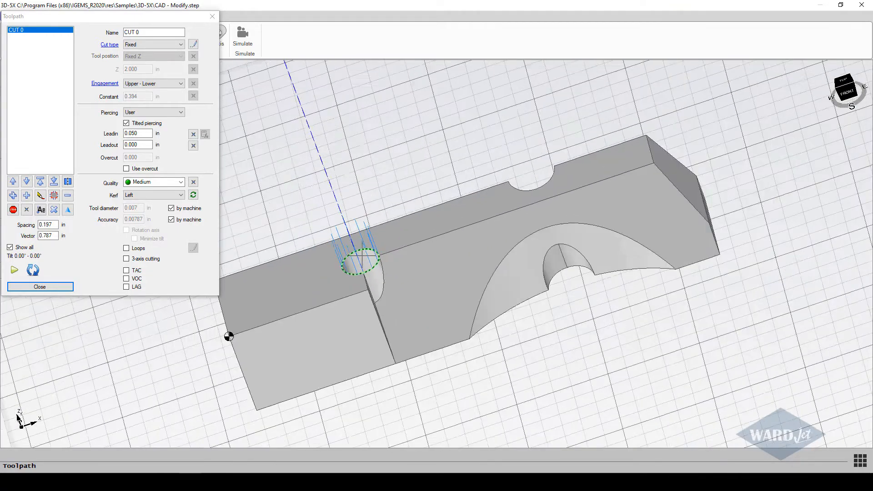
{"action": "scroll", "coordinate": [323, 239], "scroll_direction": "down", "scroll_amount": 2}
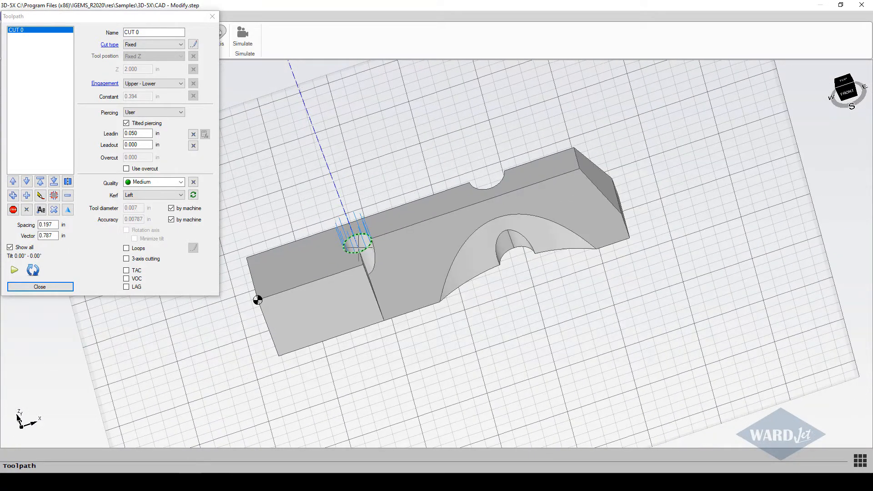
Rename the hole toolpath as Vertical Hole and finish editing the toolpaths
{"action": "middle_click_drag", "start_coordinate": [357, 248], "coordinate": [355, 248]}
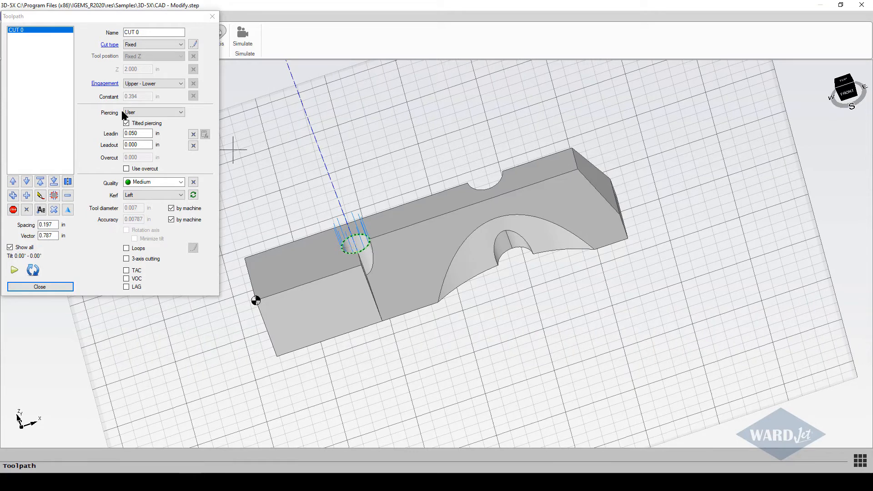
{"action": "left_click", "coordinate": [145, 32]}
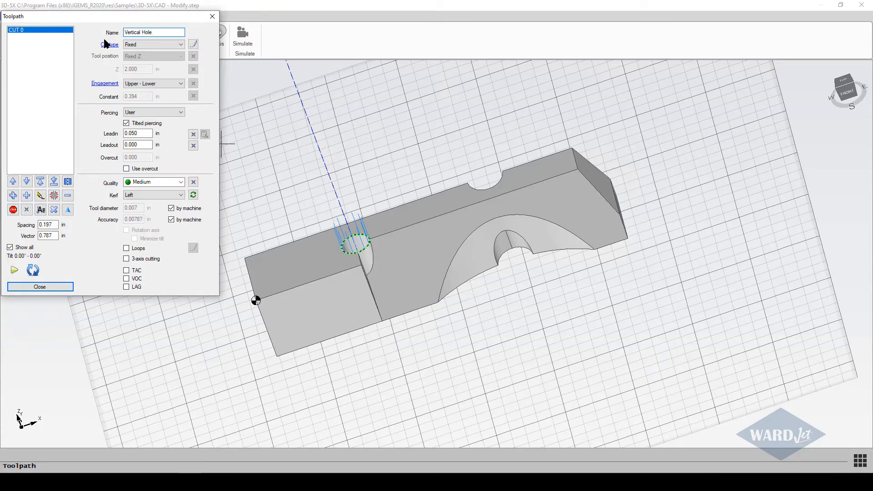
{"action": "left_click", "coordinate": [56, 285]}
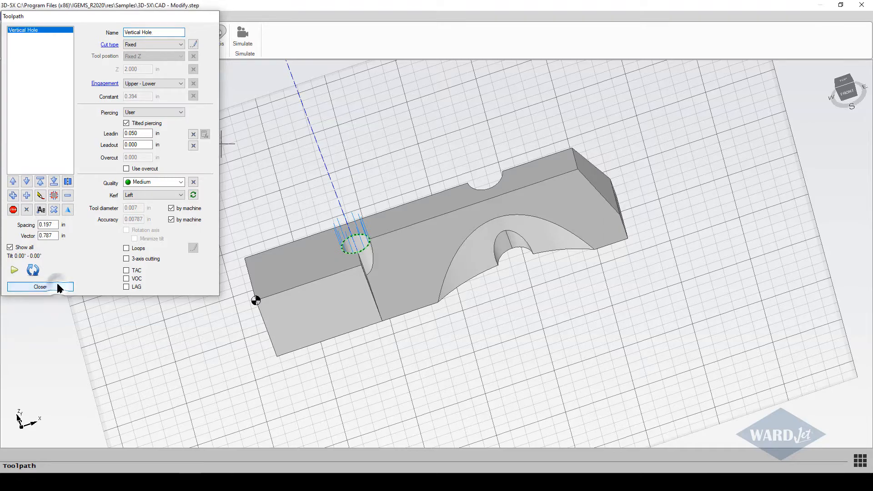
Create a closed curve by picking the connected rim edges of the angled hole where it crosses the part's top and sloped faces
{"action": "scroll", "coordinate": [388, 222], "scroll_direction": "up", "scroll_amount": 2}
{"action": "scroll", "coordinate": [388, 222], "scroll_direction": "down", "scroll_amount": 3}
{"action": "middle_click_drag", "start_coordinate": [388, 223], "coordinate": [390, 312]}
{"action": "scroll", "coordinate": [433, 222], "scroll_direction": "up", "scroll_amount": 3}
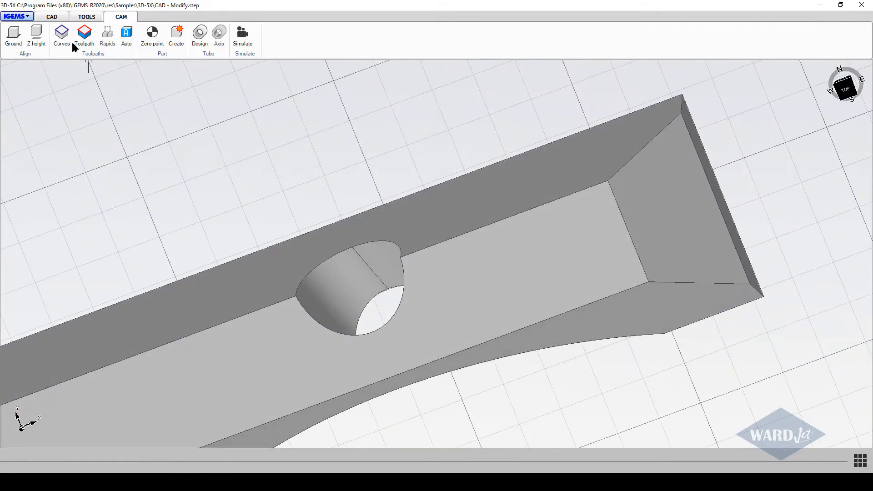
{"action": "left_click", "coordinate": [61, 34]}
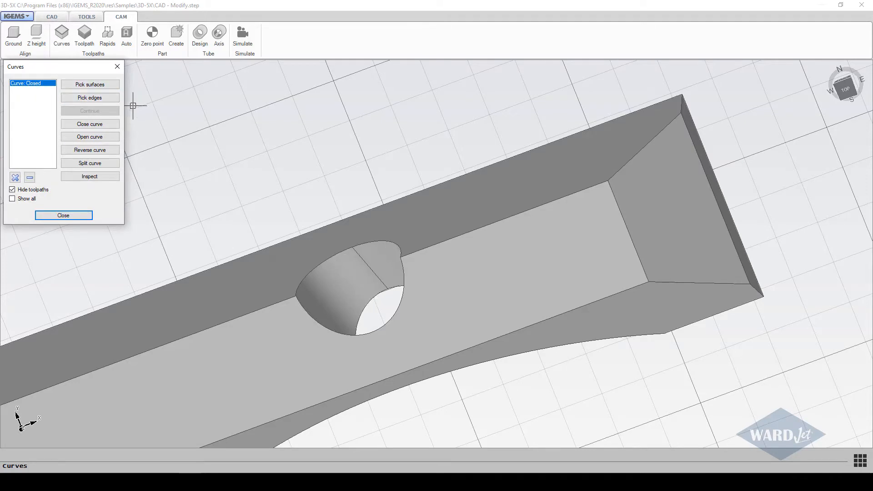
{"action": "left_click", "coordinate": [85, 100]}
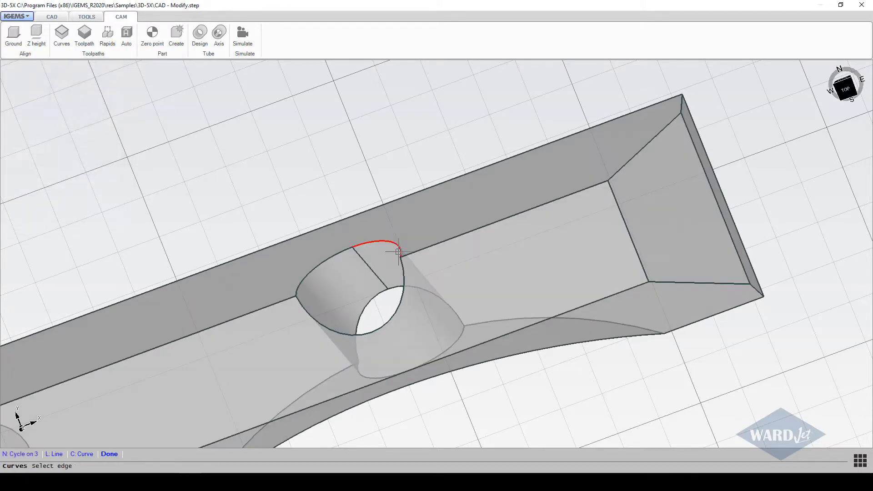
{"action": "left_click", "coordinate": [385, 243]}
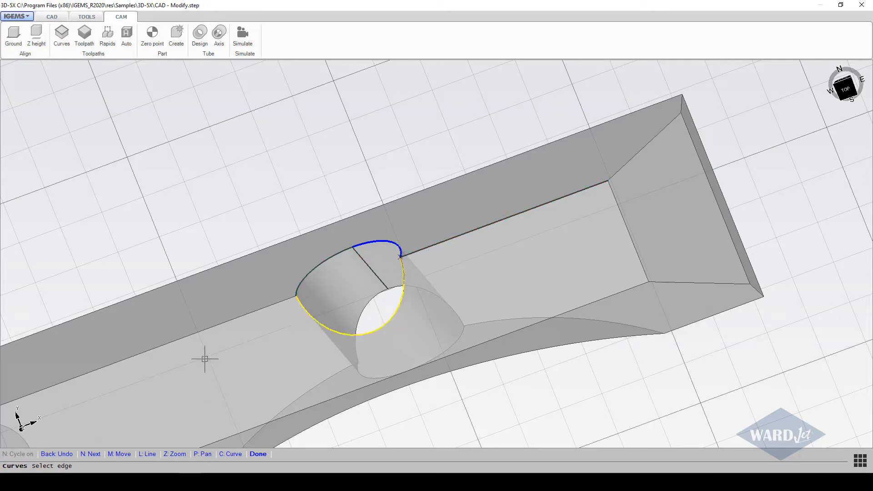
{"action": "left_click", "coordinate": [88, 456]}
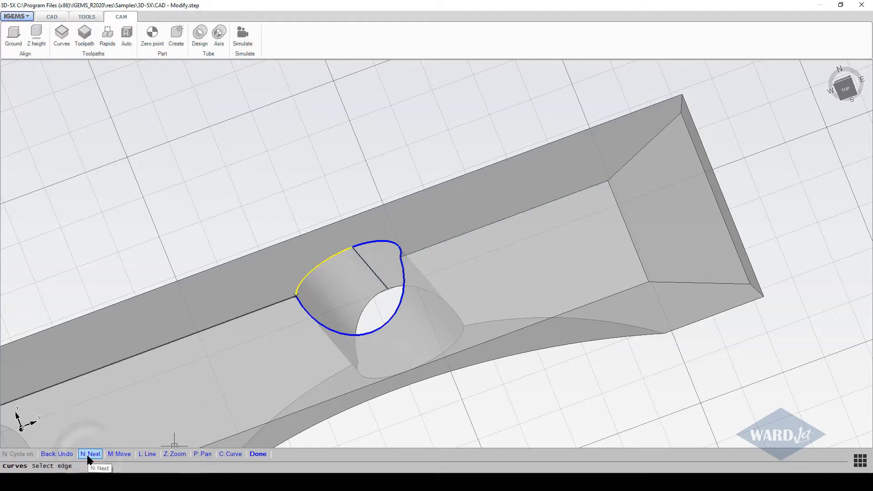
{"action": "left_click", "coordinate": [87, 456]}
Review the angled hole's rim curve on the part from the front, below and above
{"action": "scroll", "coordinate": [314, 273], "scroll_direction": "down", "scroll_amount": 4}
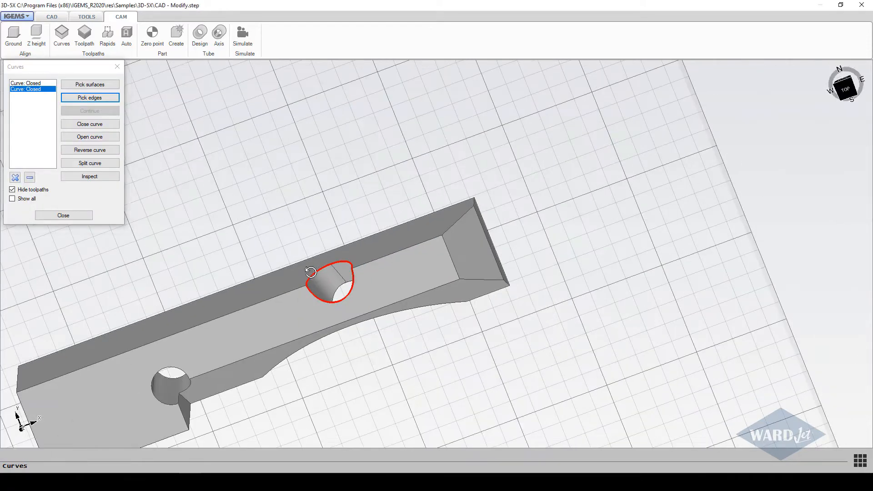
{"action": "middle_click_drag", "start_coordinate": [308, 271], "coordinate": [278, 116]}
{"action": "scroll", "coordinate": [364, 348], "scroll_direction": "up", "scroll_amount": 3}
{"action": "scroll", "coordinate": [362, 347], "scroll_direction": "down", "scroll_amount": 3}
{"action": "middle_click_drag", "start_coordinate": [361, 347], "coordinate": [342, 255]}
{"action": "scroll", "coordinate": [346, 317], "scroll_direction": "up", "scroll_amount": 4}
{"action": "scroll", "coordinate": [348, 318], "scroll_direction": "up", "scroll_amount": 1}
{"action": "scroll", "coordinate": [316, 304], "scroll_direction": "down", "scroll_amount": 3}
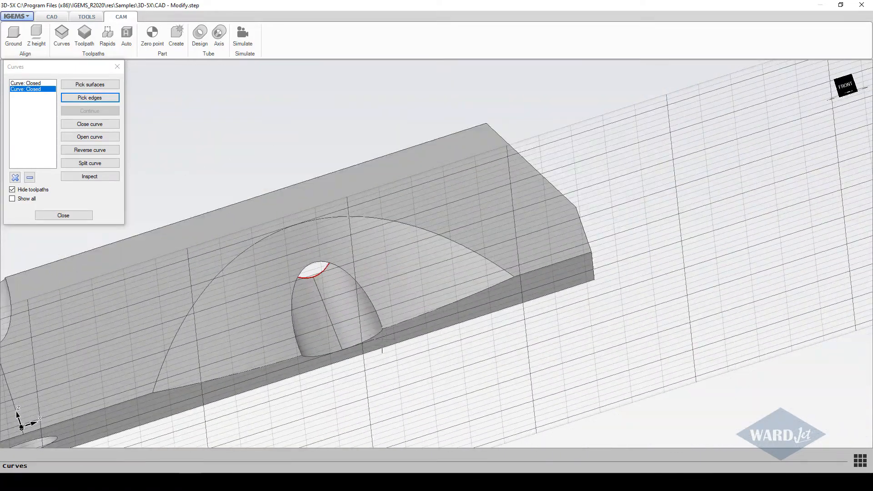
{"action": "middle_click_drag", "start_coordinate": [333, 344], "coordinate": [335, 207]}
{"action": "scroll", "coordinate": [330, 319], "scroll_direction": "up", "scroll_amount": 2}
{"action": "scroll", "coordinate": [335, 309], "scroll_direction": "down", "scroll_amount": 4}
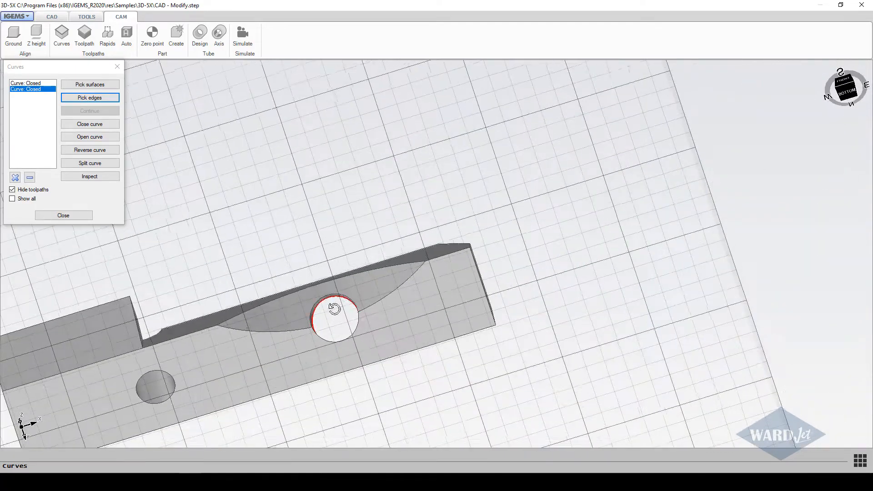
{"action": "middle_click_drag", "start_coordinate": [335, 309], "coordinate": [367, 425]}
{"action": "scroll", "coordinate": [316, 203], "scroll_direction": "up", "scroll_amount": 3}
{"action": "scroll", "coordinate": [315, 202], "scroll_direction": "up", "scroll_amount": 1}
{"action": "middle_click_drag", "start_coordinate": [316, 203], "coordinate": [335, 343]}
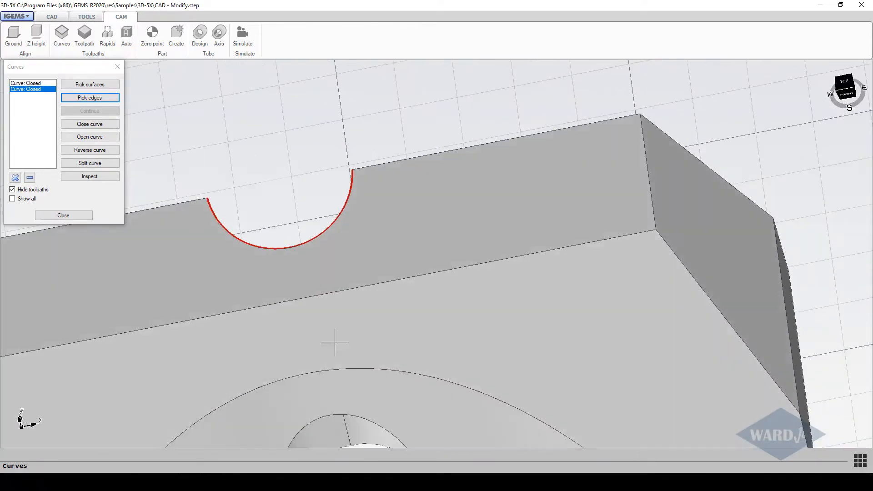
{"action": "middle_click_drag", "start_coordinate": [331, 250], "coordinate": [296, 363]}
{"action": "scroll", "coordinate": [336, 265], "scroll_direction": "down", "scroll_amount": 3}
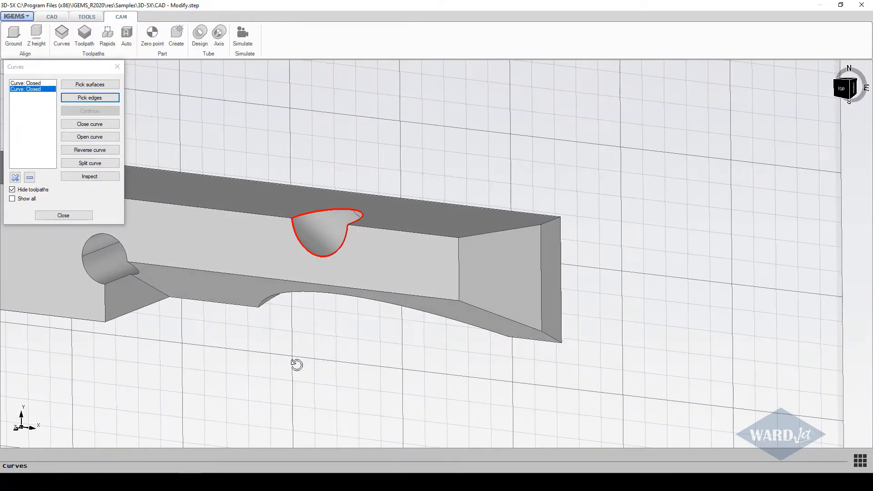
Add a toolpath on the angled hole's rim curve, closing it at a start point on the top-face arc, with no lower curve
{"action": "scroll", "coordinate": [268, 251], "scroll_direction": "up", "scroll_amount": 1}
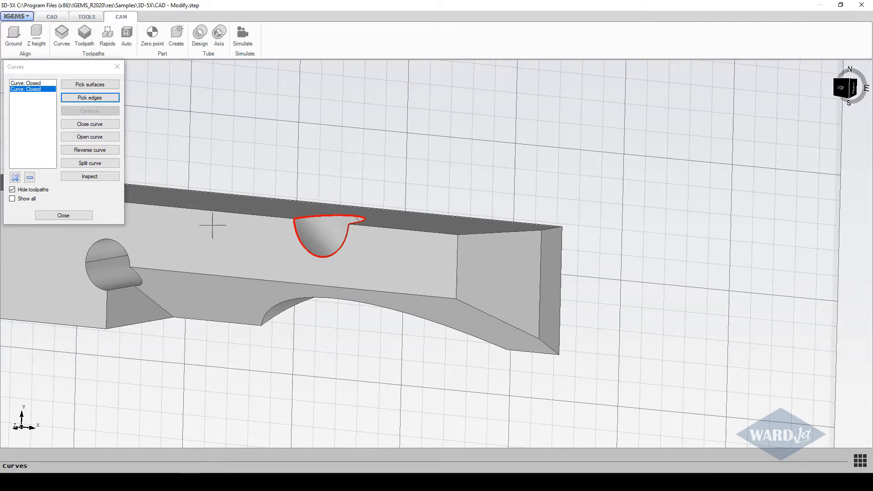
{"action": "left_click", "coordinate": [63, 215]}
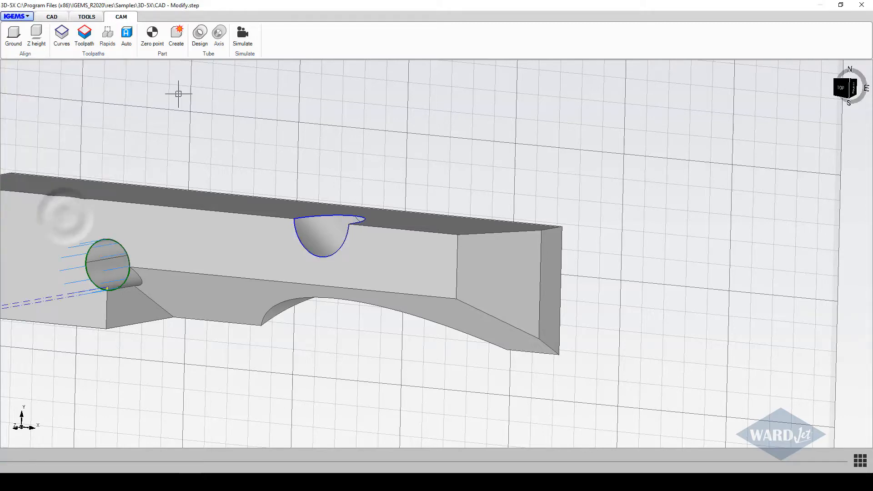
{"action": "left_click", "coordinate": [83, 38]}
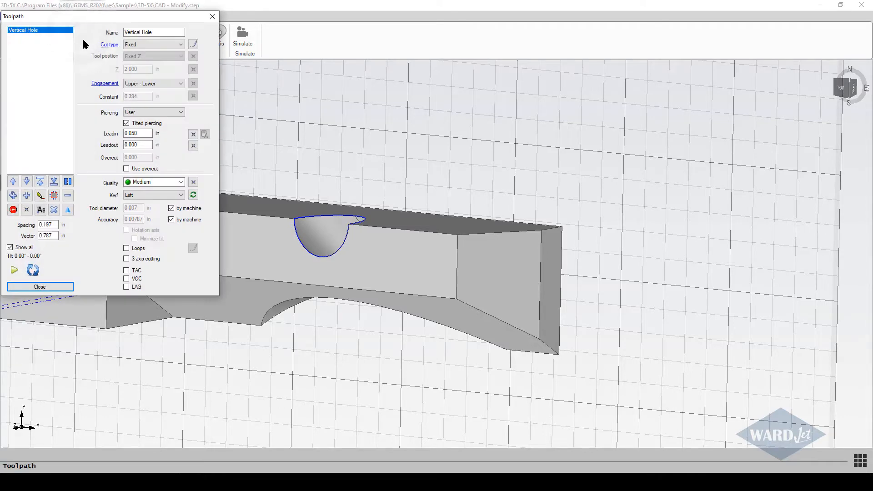
{"action": "left_click", "coordinate": [27, 196]}
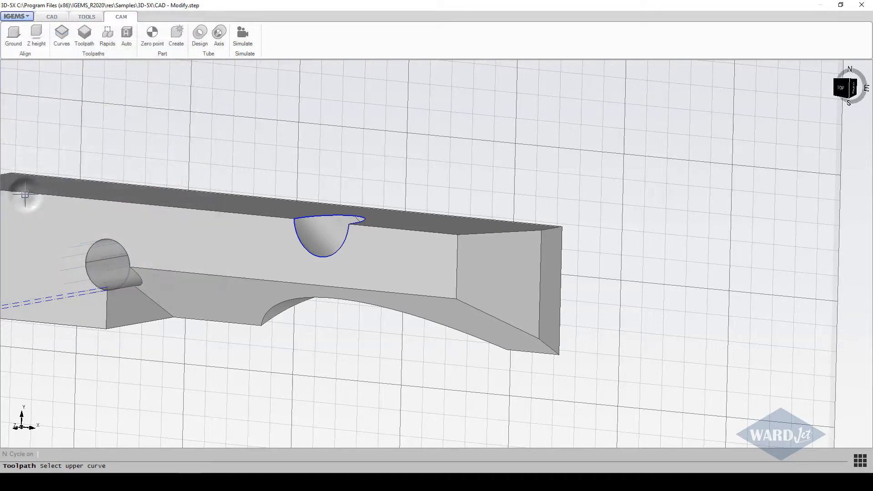
{"action": "left_click", "coordinate": [320, 254]}
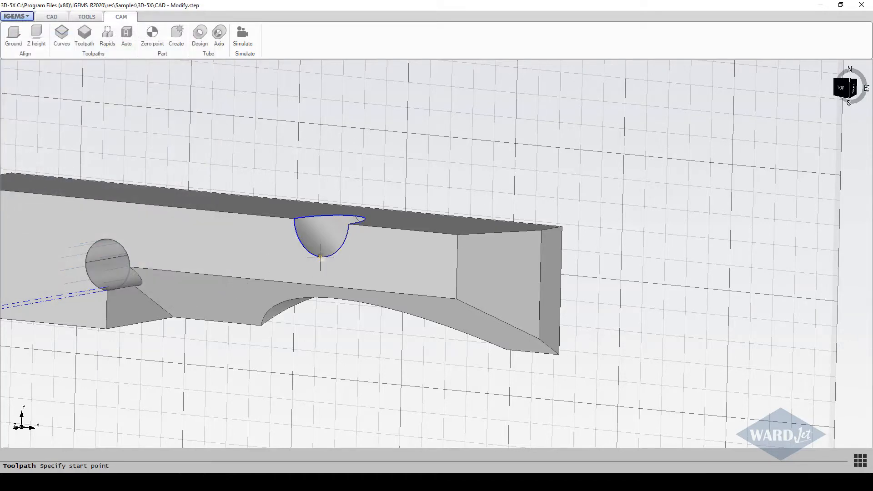
{"action": "left_click", "coordinate": [322, 256]}
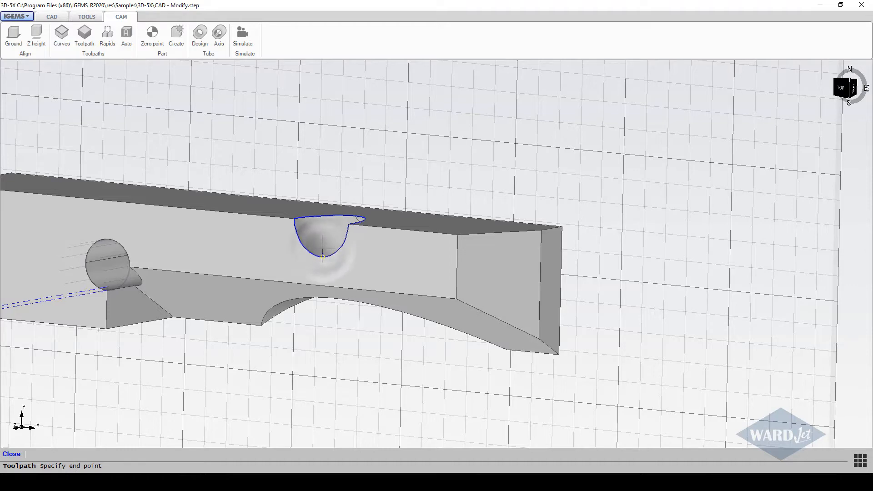
{"action": "left_click", "coordinate": [320, 247]}
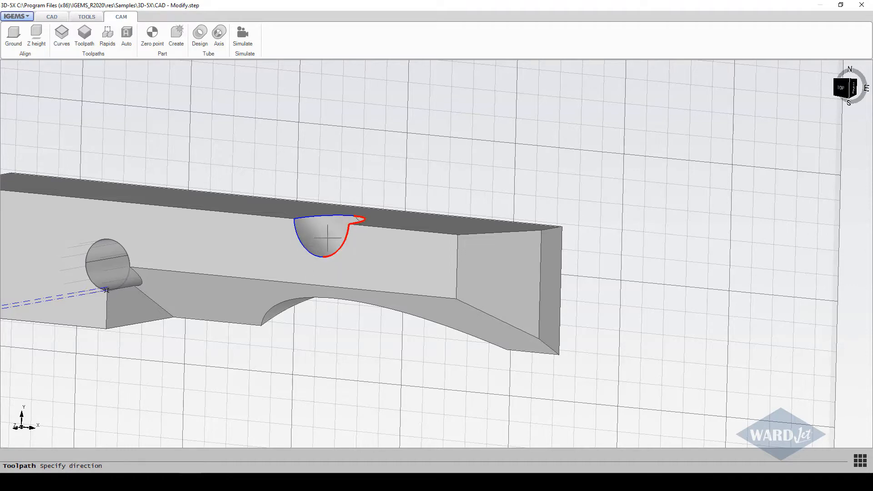
{"action": "left_click", "coordinate": [327, 238]}
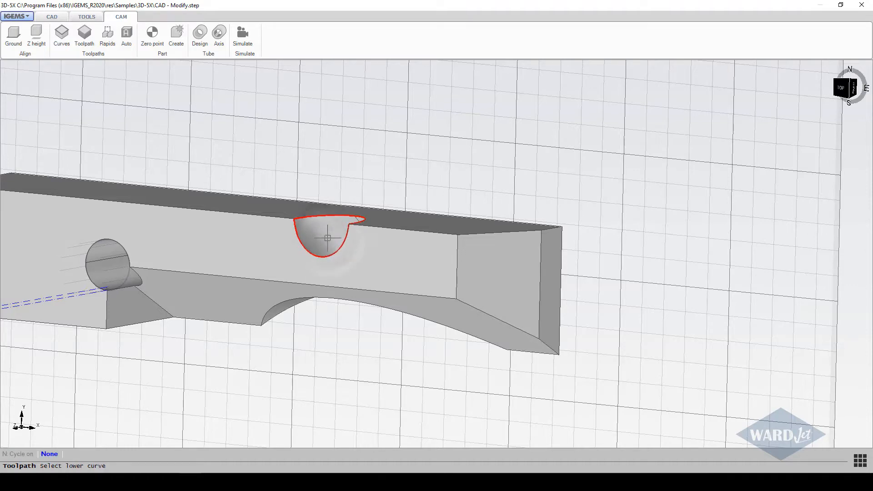
{"action": "left_click", "coordinate": [326, 294]}
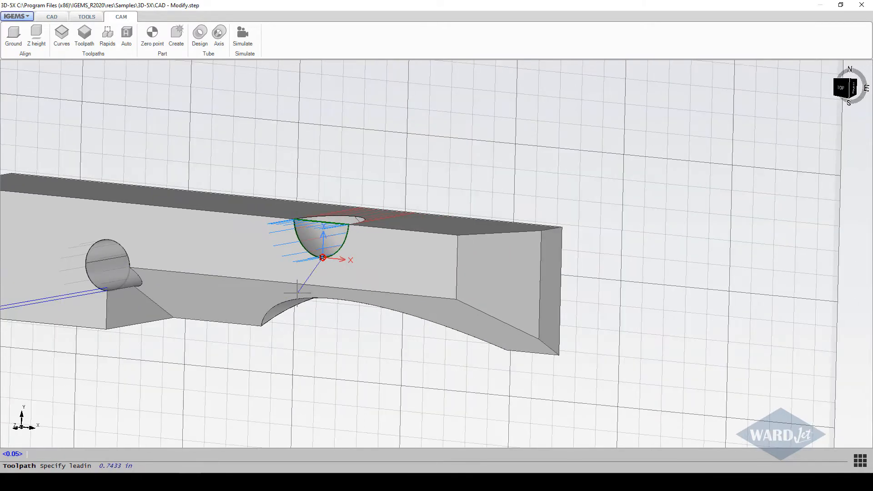
Give the angled hole's toolpath a 0.050 in lead-in from inside the hole and a zero lead-out
{"action": "scroll", "coordinate": [320, 258], "scroll_direction": "up", "scroll_amount": 8}
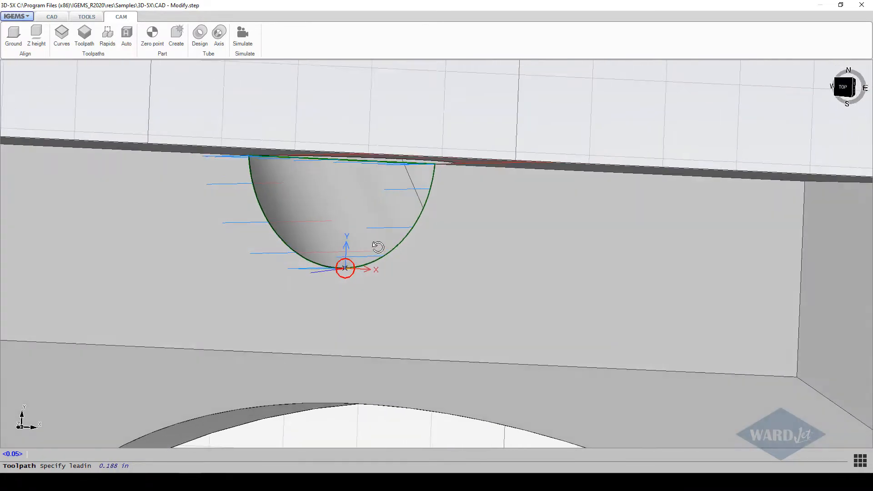
{"action": "scroll", "coordinate": [355, 257], "scroll_direction": "up", "scroll_amount": 5}
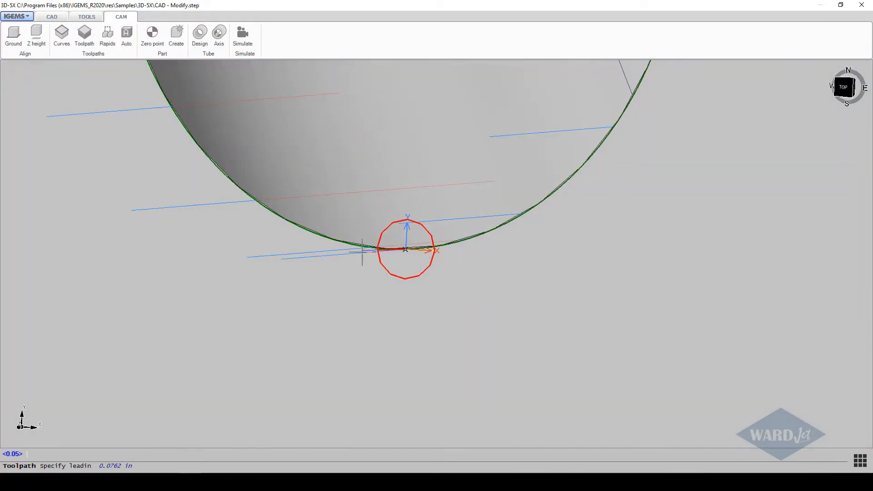
{"action": "left_click", "coordinate": [401, 207]}
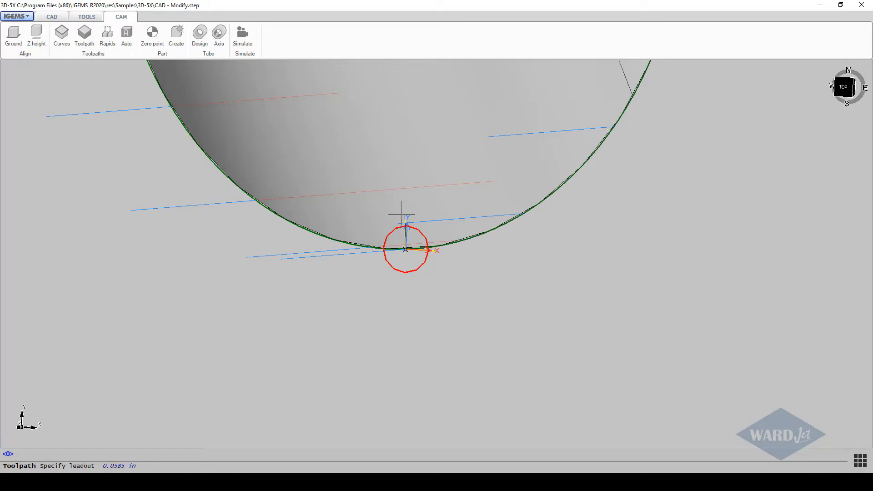
{"action": "right_click", "coordinate": [402, 214]}
{"action": "scroll", "coordinate": [415, 227], "scroll_direction": "down", "scroll_amount": 6}
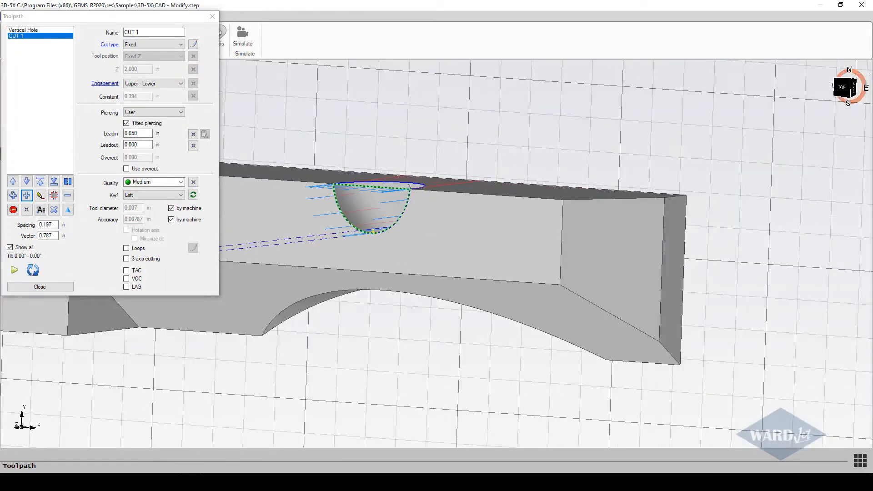
Examine the angled hole's toolpath and the direction of its tool vectors from the part's right side and at an oblique angle
{"action": "left_click", "coordinate": [853, 87]}
{"action": "scroll", "coordinate": [495, 354], "scroll_direction": "up", "scroll_amount": 4}
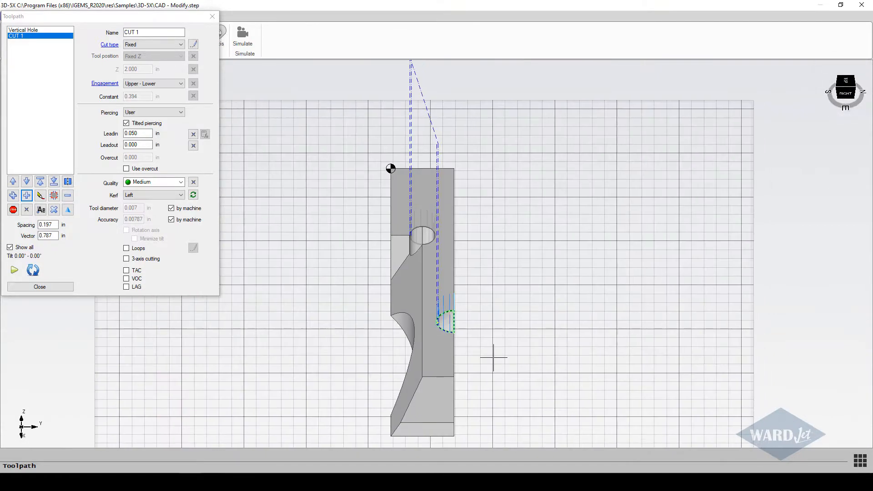
{"action": "left_click", "coordinate": [46, 44]}
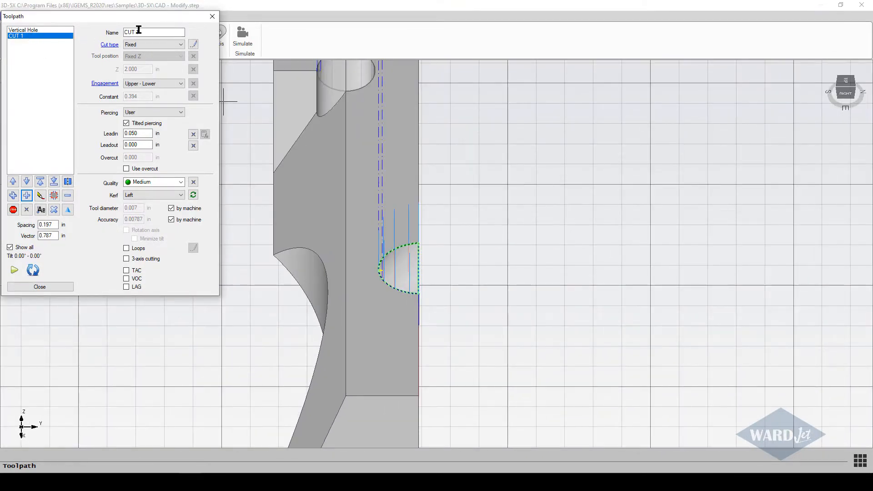
{"action": "scroll", "coordinate": [418, 271], "scroll_direction": "up", "scroll_amount": 5}
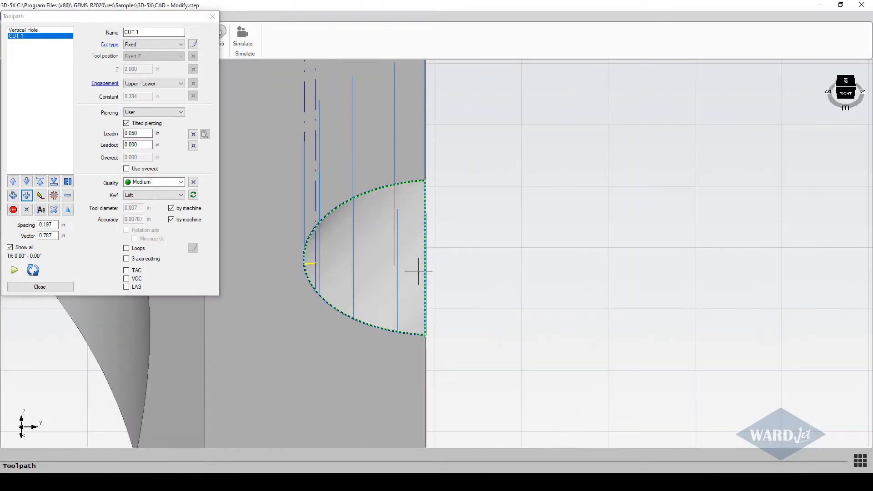
{"action": "middle_click_drag", "start_coordinate": [418, 271], "coordinate": [366, 250]}
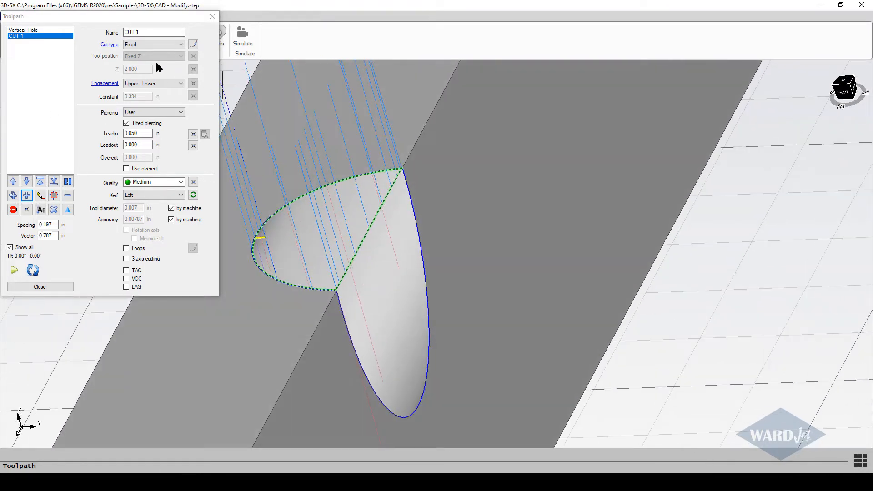
{"action": "scroll", "coordinate": [395, 244], "scroll_direction": "down", "scroll_amount": 4}
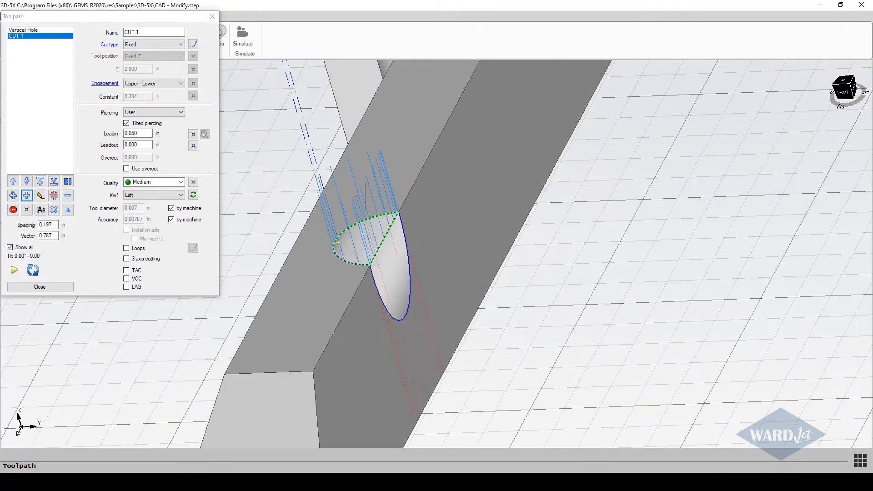
{"action": "scroll", "coordinate": [389, 301], "scroll_direction": "up", "scroll_amount": 3}
{"action": "scroll", "coordinate": [377, 316], "scroll_direction": "down", "scroll_amount": 4}
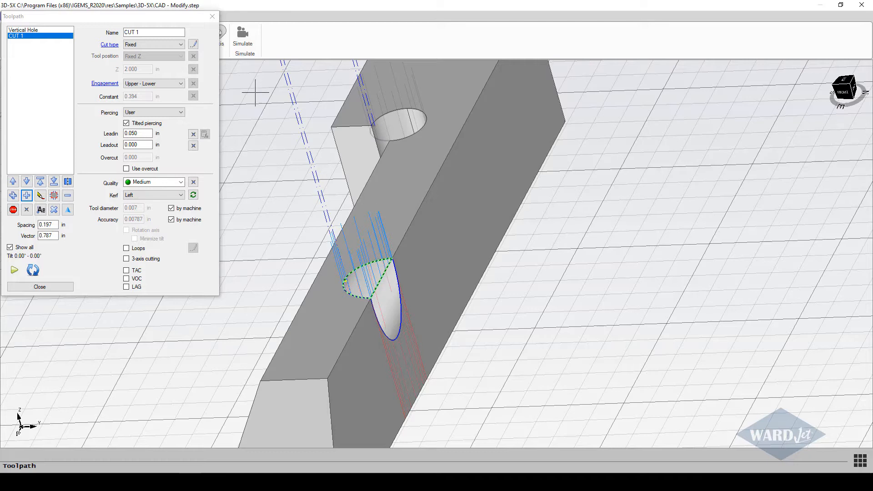
Align the fixed cutting direction of the angled hole's toolpath with the straight edge running along the hole's inner wall
{"action": "left_click", "coordinate": [194, 44]}
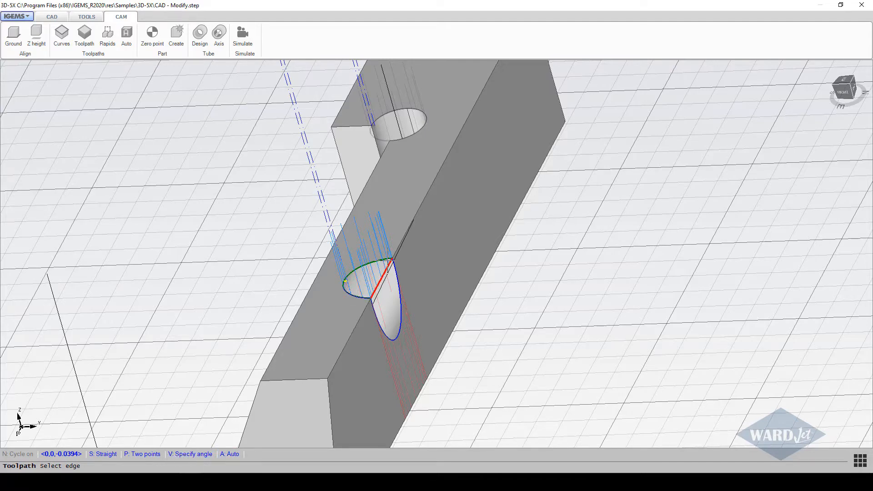
{"action": "scroll", "coordinate": [391, 71], "scroll_direction": "down", "scroll_amount": 3}
{"action": "scroll", "coordinate": [384, 284], "scroll_direction": "up", "scroll_amount": 5}
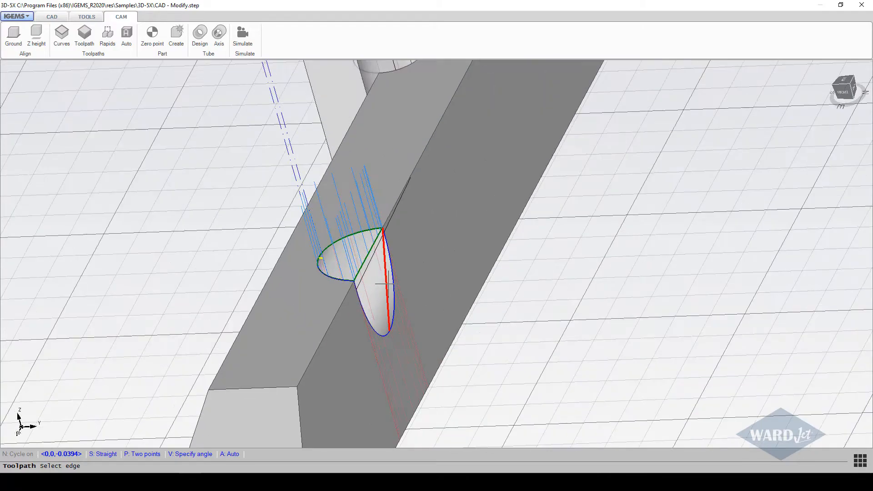
{"action": "middle_click_drag", "start_coordinate": [384, 285], "coordinate": [352, 367]}
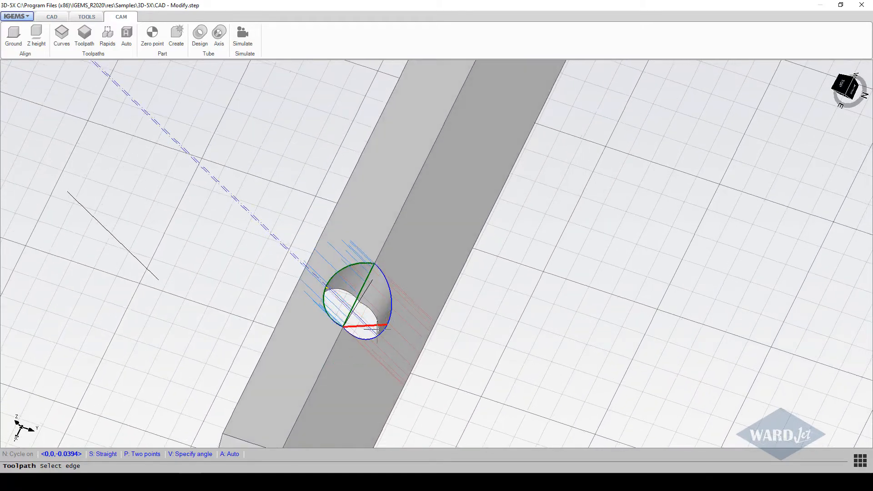
{"action": "scroll", "coordinate": [377, 328], "scroll_direction": "up", "scroll_amount": 2}
{"action": "mouse_move", "coordinate": [381, 321]}
{"action": "middle_mouse_down"}
{"action": "mouse_move", "coordinate": [444, 306]}
{"action": "mouse_move", "coordinate": [378, 328]}
{"action": "middle_mouse_up"}
{"action": "scroll", "coordinate": [380, 331], "scroll_direction": "up", "scroll_amount": 4}
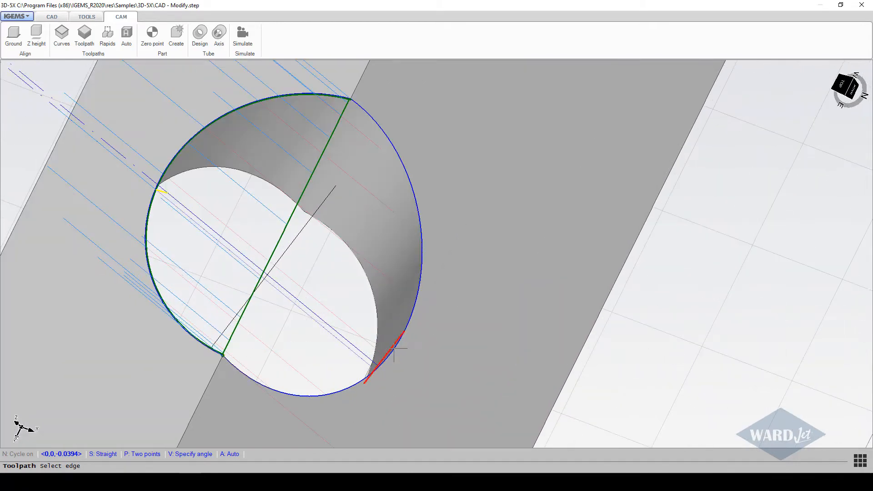
{"action": "mouse_move", "coordinate": [395, 347]}
{"action": "middle_mouse_down"}
{"action": "mouse_move", "coordinate": [397, 364]}
{"action": "mouse_move", "coordinate": [400, 332]}
{"action": "middle_mouse_up"}
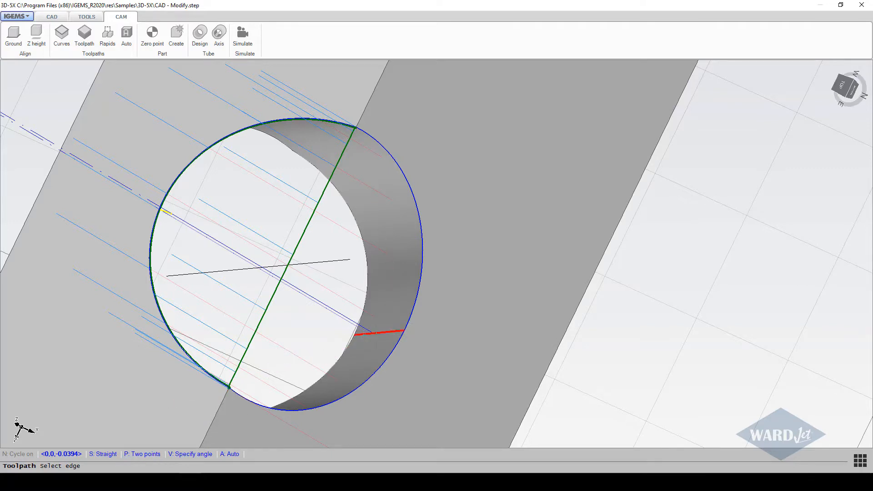
{"action": "left_click", "coordinate": [376, 335]}
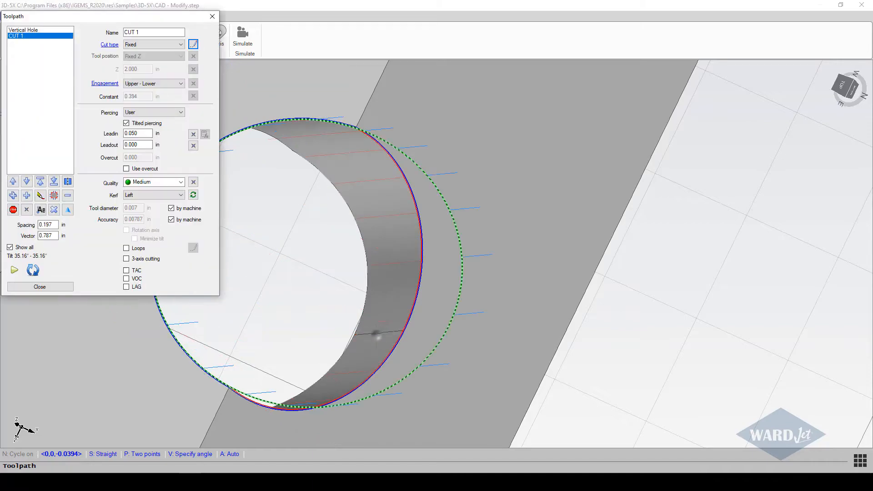
Check the tilted tool vectors from the part's right end and open the simulation for the CUT 1 toolpath
{"action": "scroll", "coordinate": [376, 335], "scroll_direction": "down", "scroll_amount": 6}
{"action": "middle_click_drag", "start_coordinate": [376, 335], "coordinate": [444, 205]}
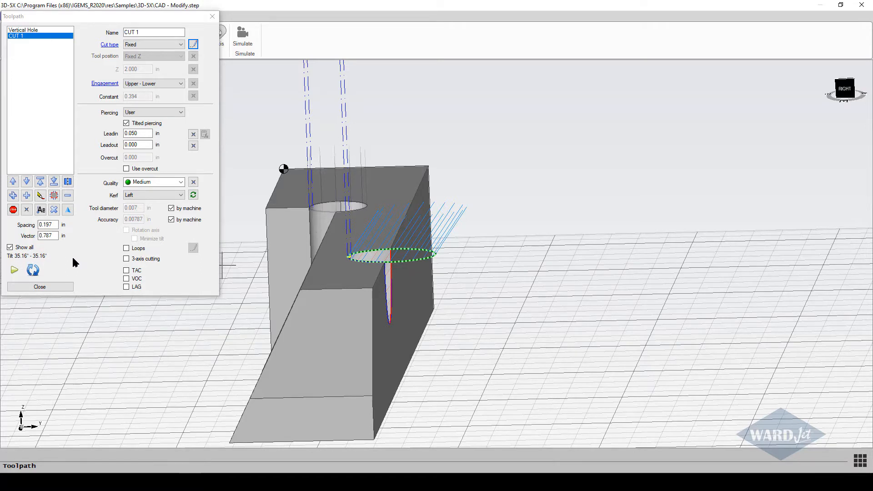
{"action": "middle_click_drag", "start_coordinate": [352, 238], "coordinate": [400, 237]}
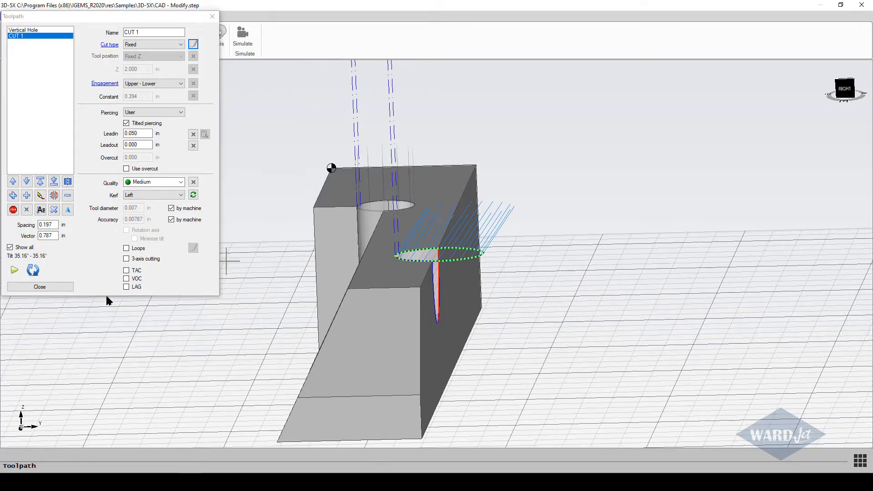
{"action": "left_click", "coordinate": [14, 271]}
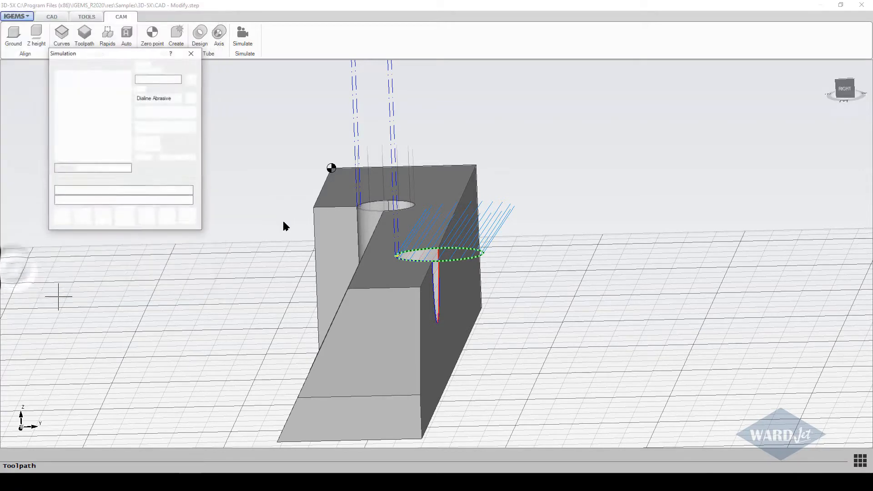
{"action": "middle_click_drag", "start_coordinate": [323, 207], "coordinate": [321, 222]}
{"action": "scroll", "coordinate": [321, 222], "scroll_direction": "down", "scroll_amount": 4}
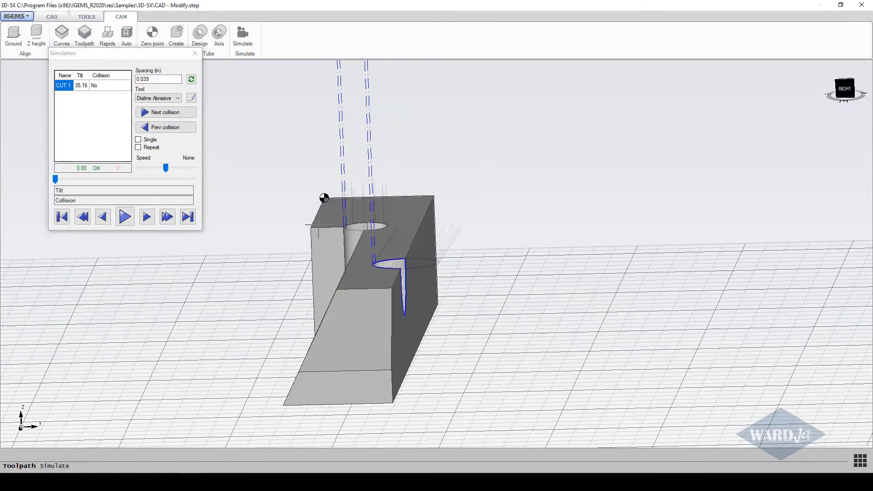
Inspect the Dialine Abrasive 3" tool's dimensions without changing them, and set the simulation tool to Dialine Water-Only
{"action": "left_click", "coordinate": [178, 100]}
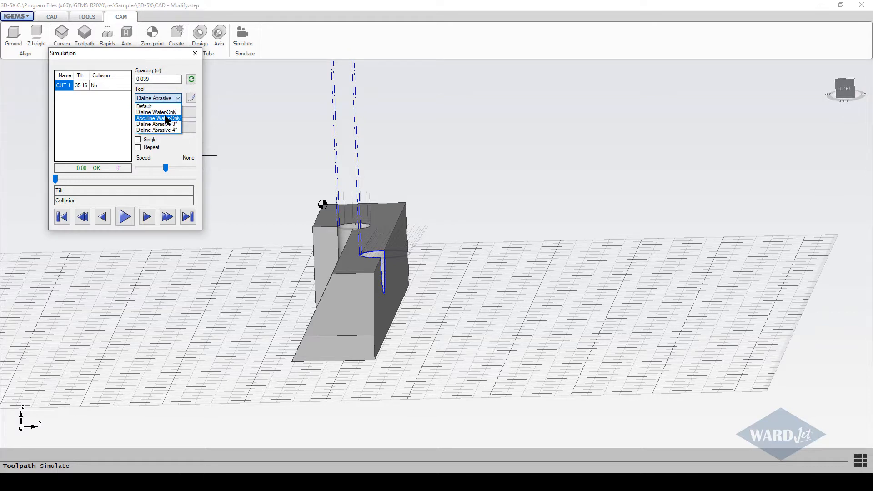
{"action": "left_click", "coordinate": [192, 100]}
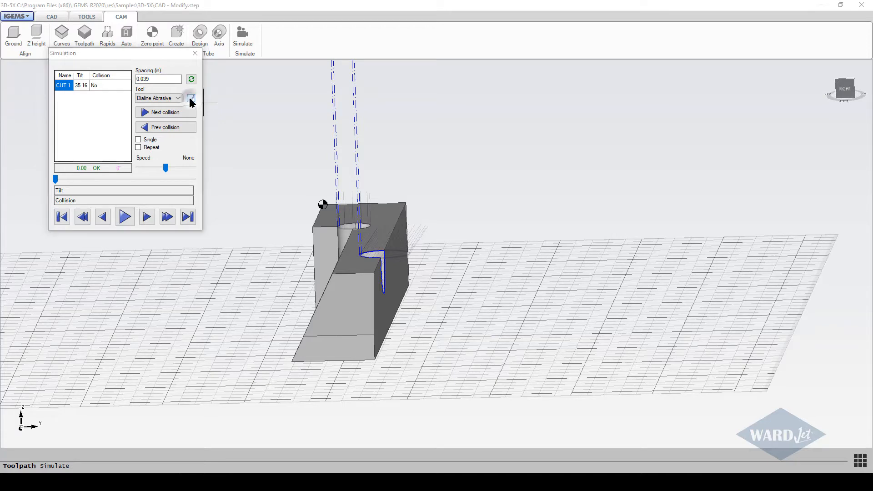
{"action": "left_click", "coordinate": [191, 97]}
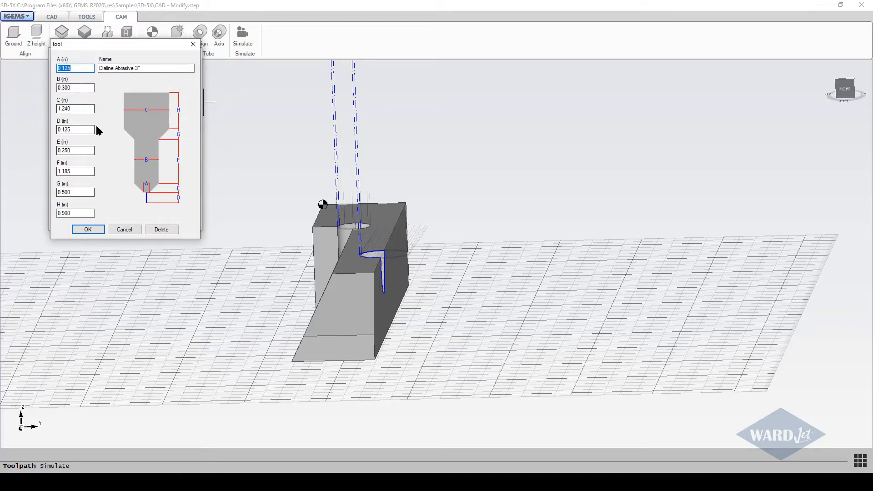
{"action": "left_click", "coordinate": [131, 230]}
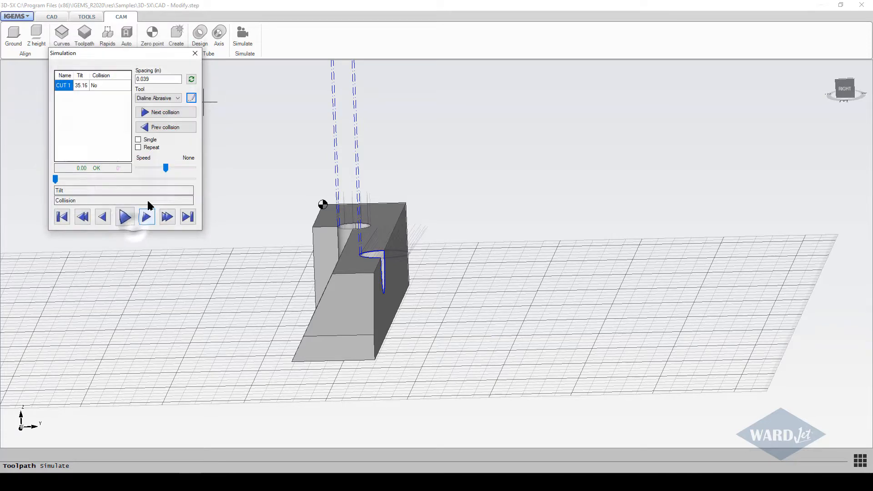
{"action": "left_click", "coordinate": [178, 98]}
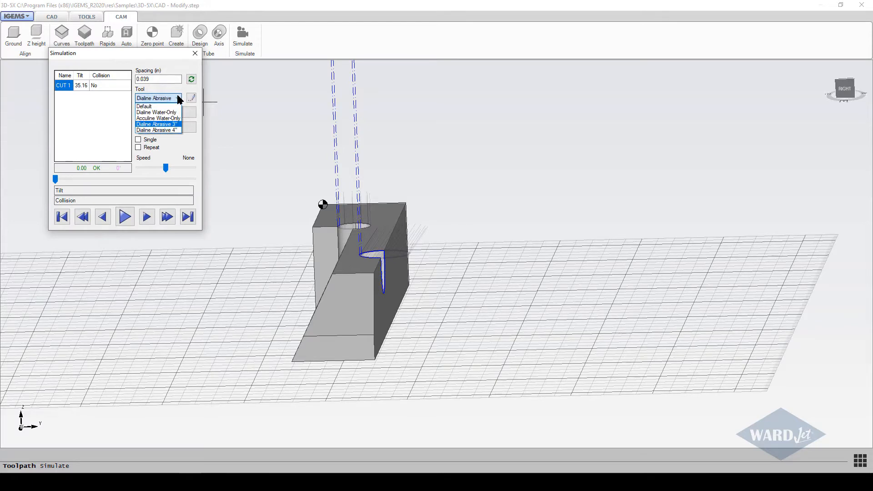
{"action": "left_click", "coordinate": [175, 113]}
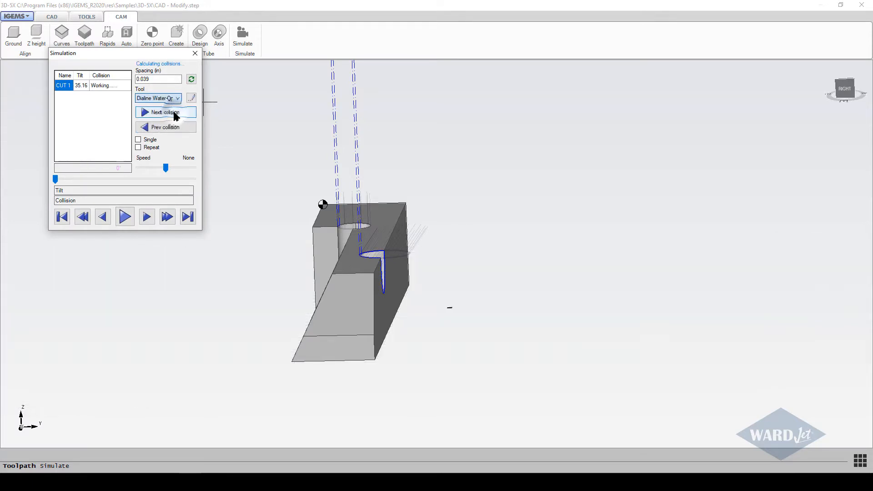
Inspect the Dialine Water-Only tool's dimensions without changing them, and run the CUT 1 simulation to check for collisions
{"action": "left_click", "coordinate": [189, 101]}
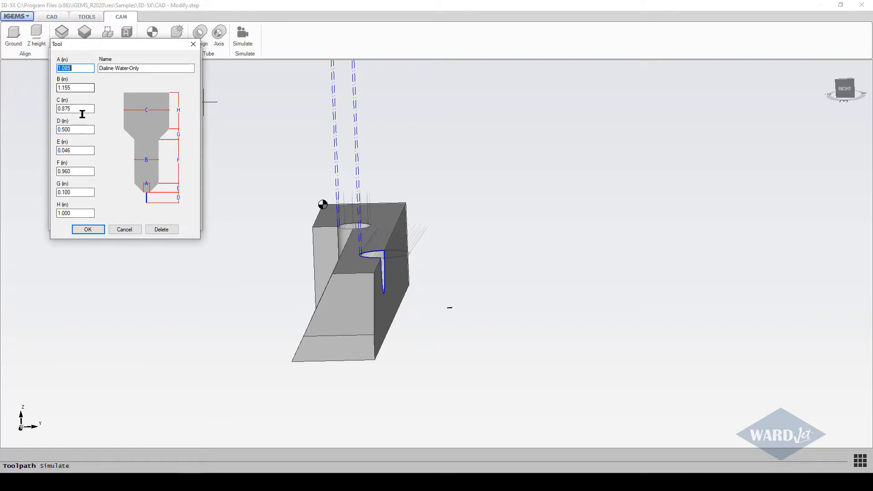
{"action": "left_click", "coordinate": [125, 229]}
{"action": "left_click", "coordinate": [125, 217]}
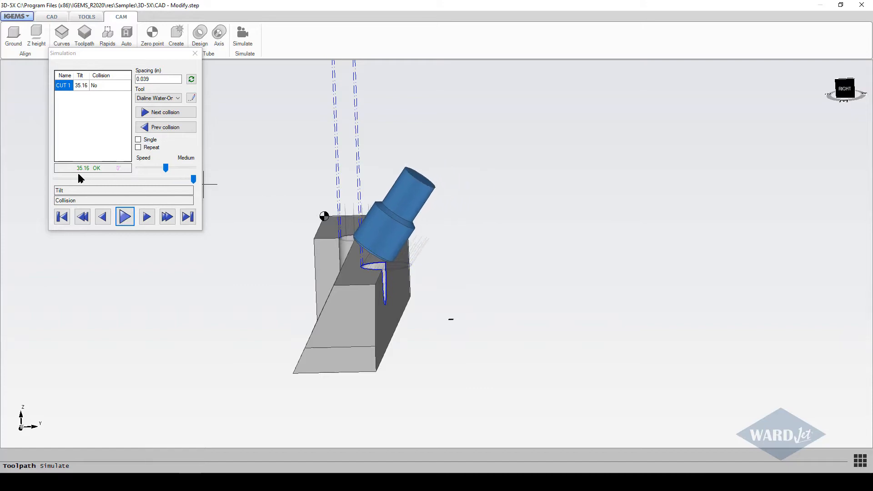
{"action": "left_click", "coordinate": [195, 53]}
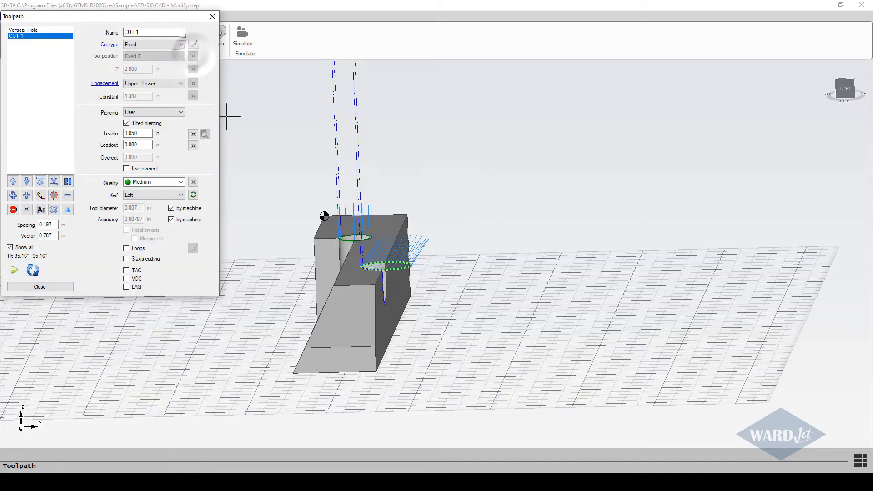
Examine the part's two hole toolpaths from a higher viewpoint and close the toolpath settings
{"action": "middle_click_drag", "start_coordinate": [272, 182], "coordinate": [340, 225]}
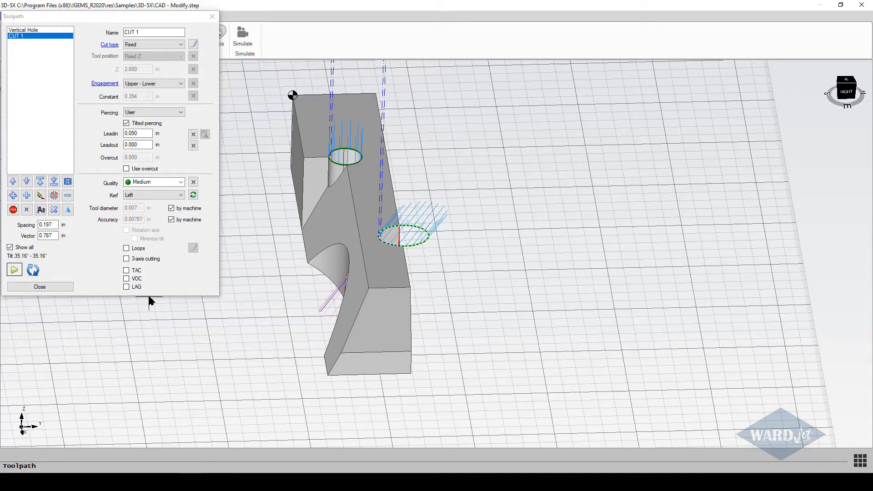
{"action": "scroll", "coordinate": [383, 298], "scroll_direction": "up", "scroll_amount": 4}
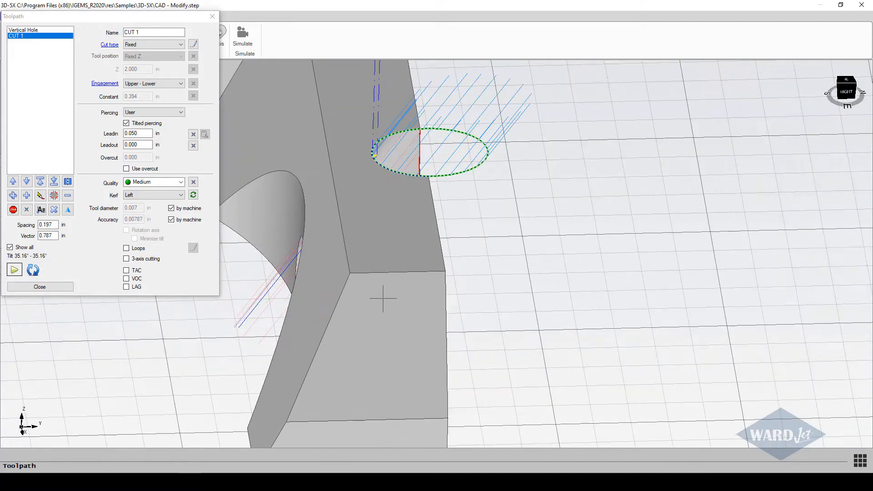
{"action": "scroll", "coordinate": [383, 298], "scroll_direction": "down", "scroll_amount": 4}
{"action": "middle_click_drag", "start_coordinate": [384, 299], "coordinate": [272, 254]}
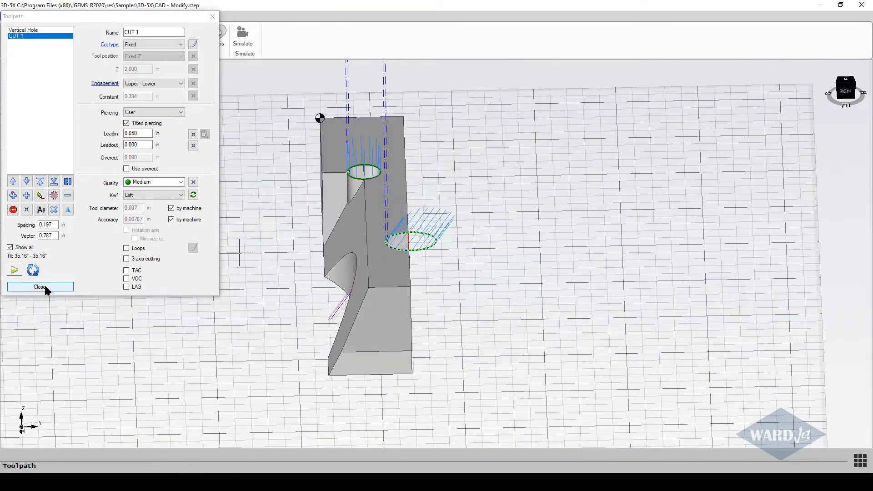
{"action": "left_click", "coordinate": [40, 287]}
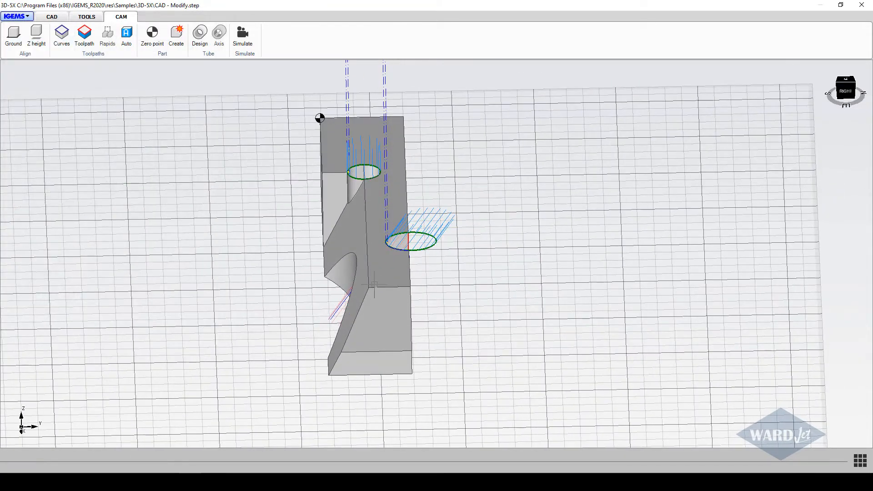
Examine the angled hole's tool vectors and the sloped end face from the back, the right end and above
{"action": "scroll", "coordinate": [400, 288], "scroll_direction": "up", "scroll_amount": 5}
{"action": "scroll", "coordinate": [400, 288], "scroll_direction": "down", "scroll_amount": 3}
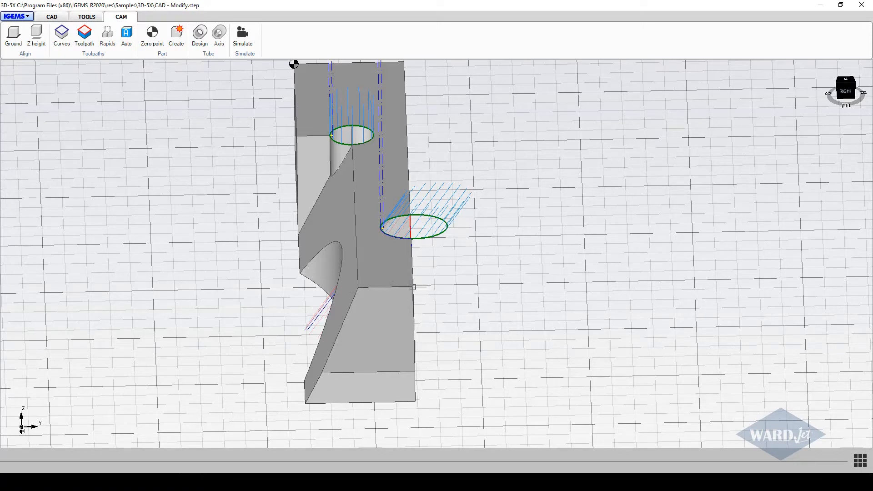
{"action": "middle_click_drag", "start_coordinate": [415, 355], "coordinate": [348, 343]}
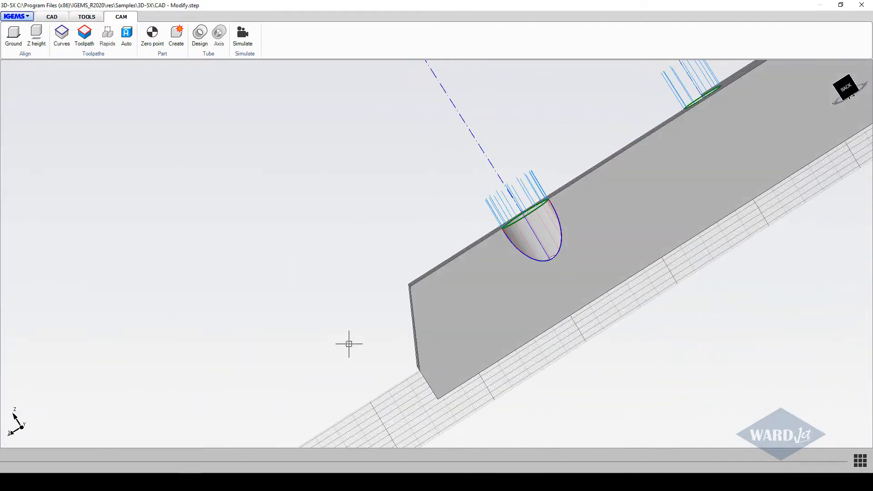
{"action": "middle_click_drag", "start_coordinate": [409, 315], "coordinate": [476, 298]}
{"action": "middle_click_drag", "start_coordinate": [359, 284], "coordinate": [379, 310]}
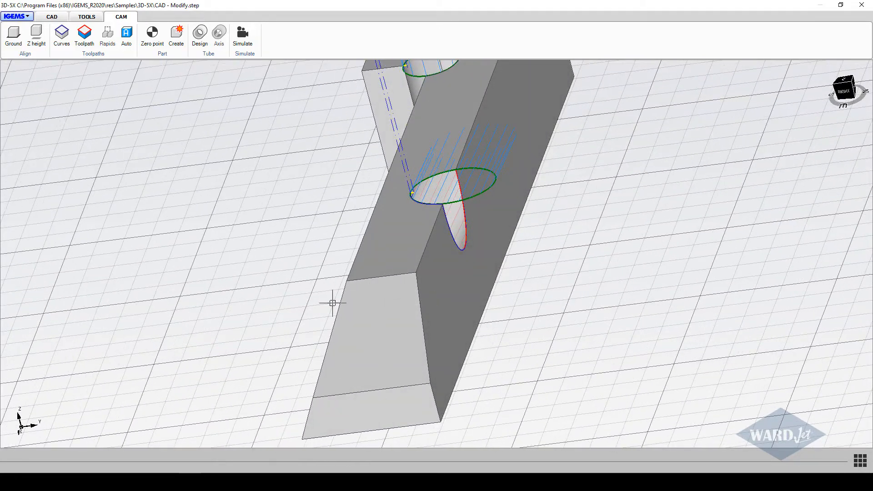
{"action": "scroll", "coordinate": [345, 302], "scroll_direction": "up", "scroll_amount": 1}
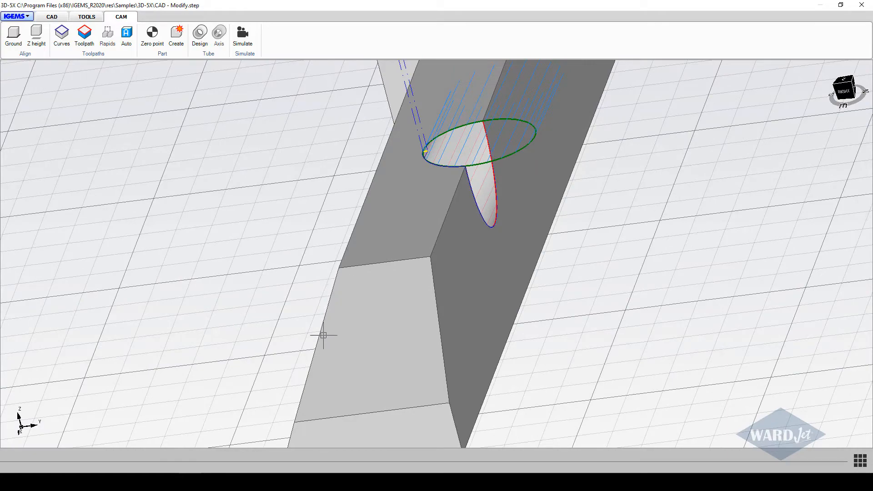
{"action": "scroll", "coordinate": [318, 348], "scroll_direction": "down", "scroll_amount": 2}
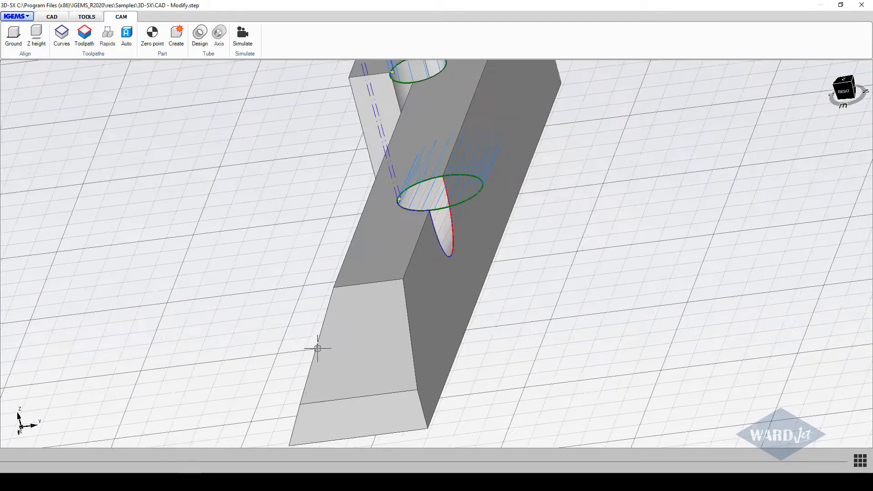
{"action": "scroll", "coordinate": [337, 334], "scroll_direction": "up", "scroll_amount": 2}
{"action": "scroll", "coordinate": [337, 334], "scroll_direction": "down", "scroll_amount": 3}
{"action": "middle_click_drag", "start_coordinate": [338, 334], "coordinate": [372, 318]}
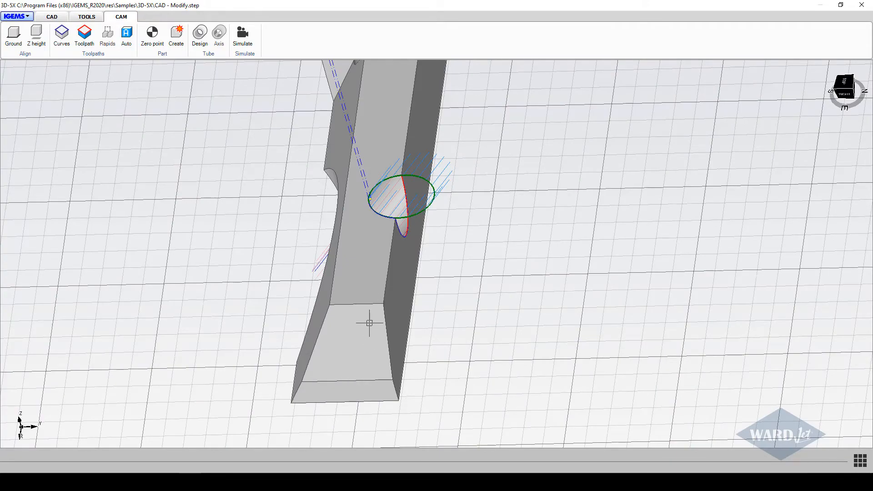
{"action": "middle_click_drag", "start_coordinate": [364, 321], "coordinate": [385, 298]}
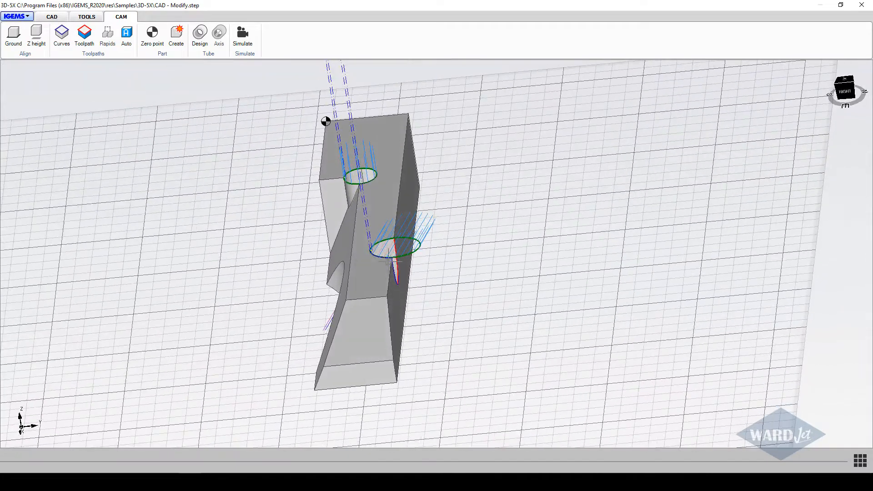
{"action": "scroll", "coordinate": [374, 300], "scroll_direction": "up", "scroll_amount": 4}
{"action": "scroll", "coordinate": [373, 301], "scroll_direction": "down", "scroll_amount": 5}
{"action": "scroll", "coordinate": [374, 301], "scroll_direction": "up", "scroll_amount": 3}
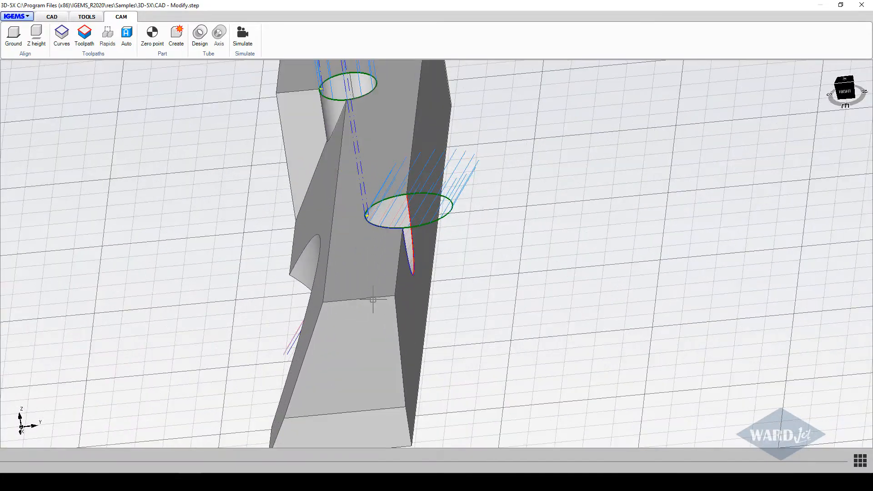
{"action": "scroll", "coordinate": [358, 297], "scroll_direction": "down", "scroll_amount": 5}
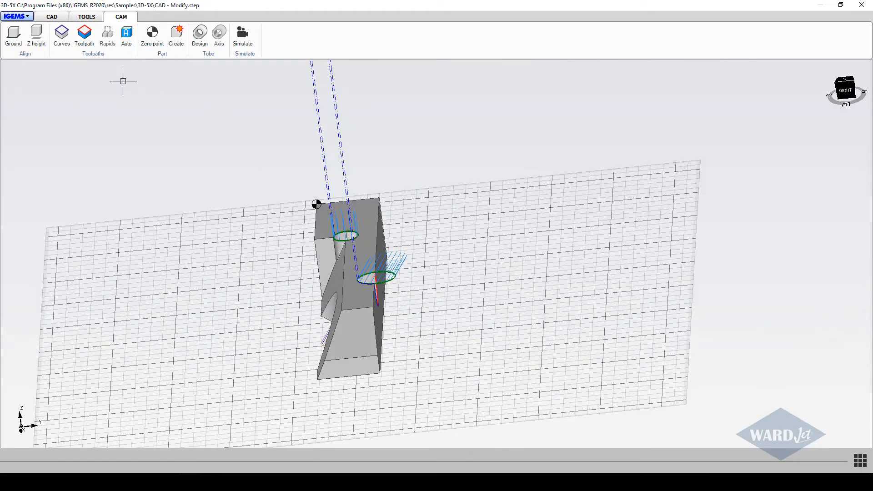
Extract the upper and lower edges of the sloped end face as two separate open curves
{"action": "left_click", "coordinate": [85, 33]}
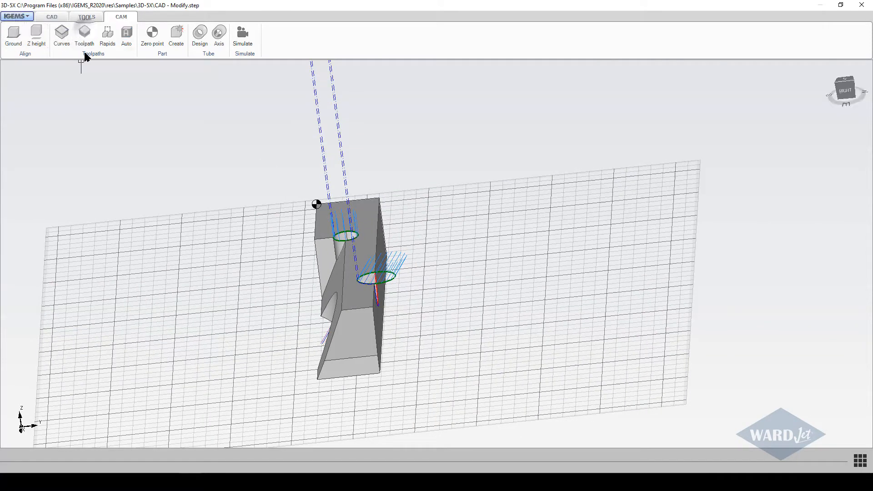
{"action": "left_click", "coordinate": [66, 285]}
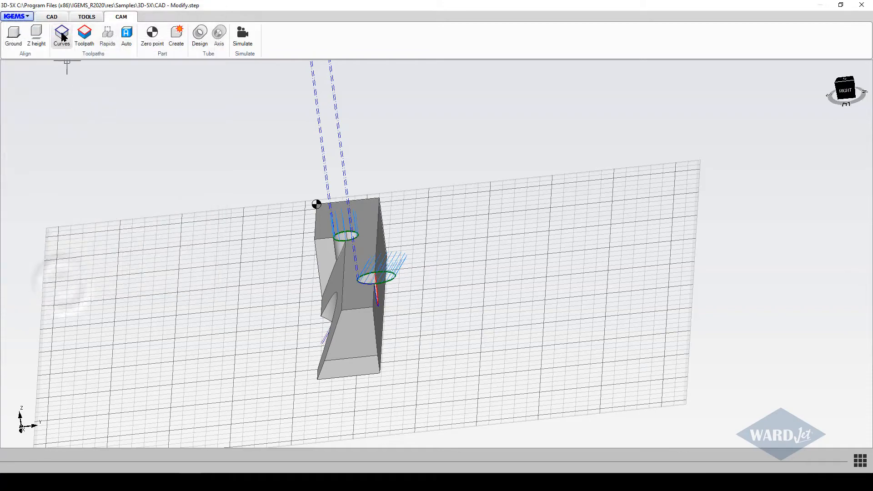
{"action": "left_click", "coordinate": [63, 35]}
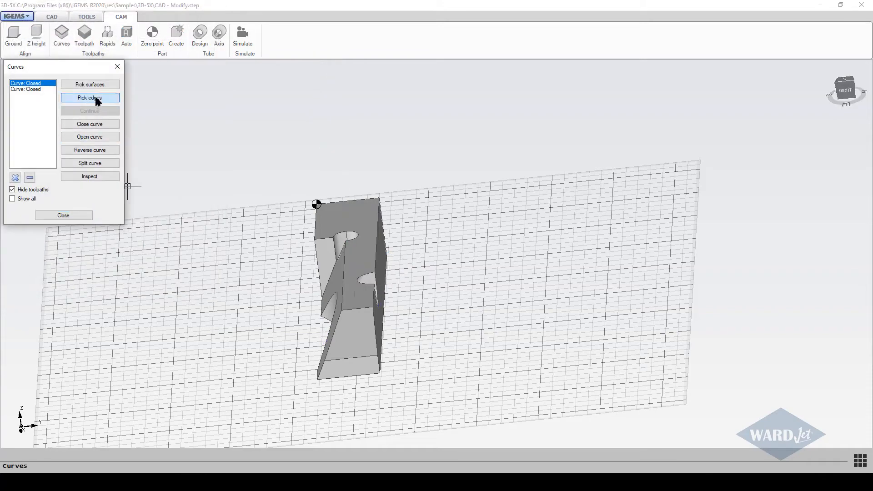
{"action": "left_click", "coordinate": [89, 98]}
{"action": "scroll", "coordinate": [356, 308], "scroll_direction": "up", "scroll_amount": 3}
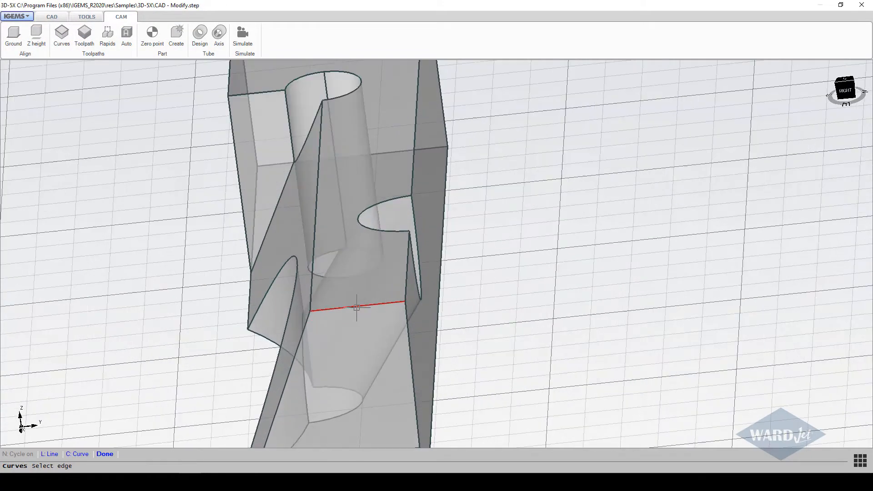
{"action": "left_click", "coordinate": [355, 309]}
{"action": "scroll", "coordinate": [355, 309], "scroll_direction": "down", "scroll_amount": 2}
{"action": "right_click", "coordinate": [372, 367]}
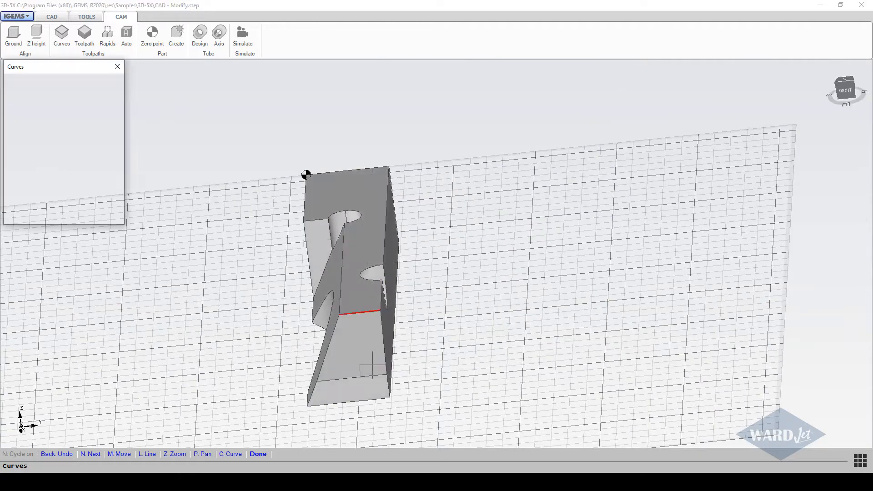
{"action": "left_click", "coordinate": [97, 97]}
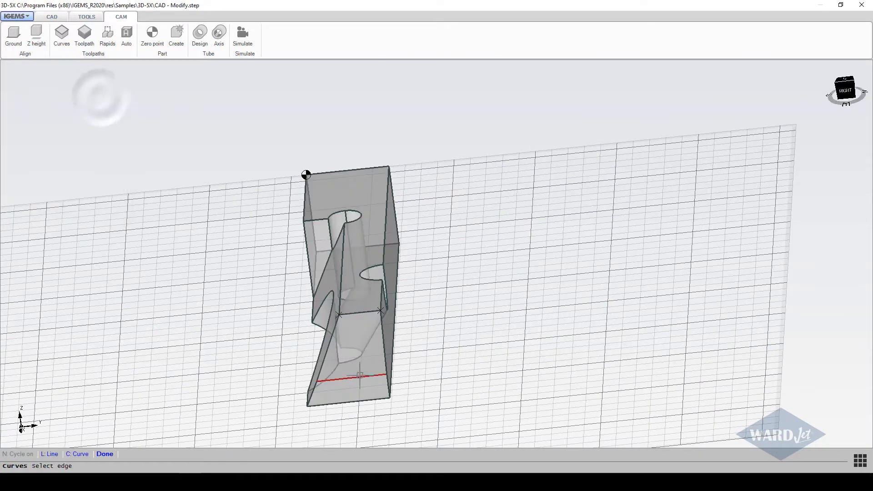
{"action": "left_click", "coordinate": [322, 394]}
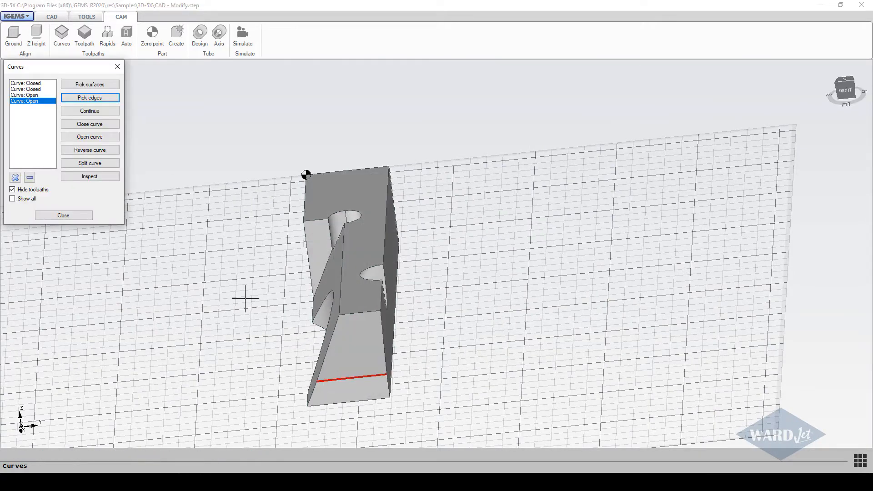
{"action": "left_click", "coordinate": [69, 216]}
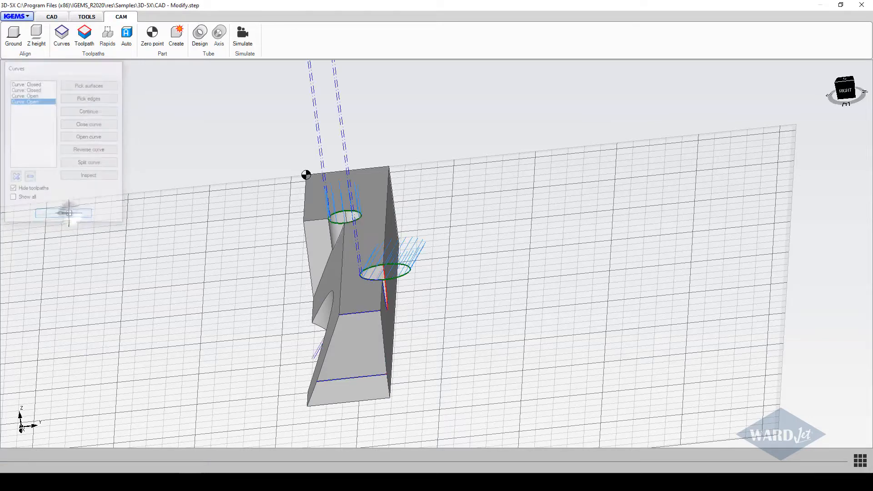
Create a toolpath from the sloped face's upper and lower curves, running from the angled hole's side to the opposite side
{"action": "left_click", "coordinate": [86, 36]}
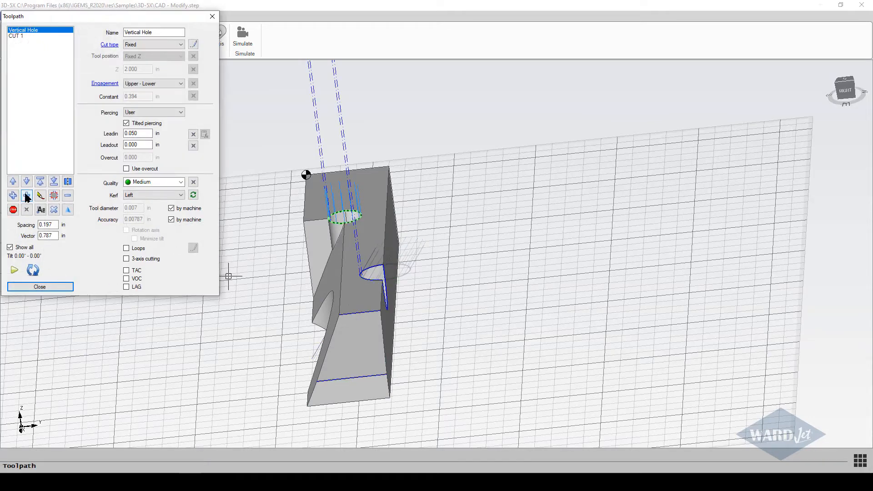
{"action": "left_click", "coordinate": [27, 198]}
{"action": "scroll", "coordinate": [362, 321], "scroll_direction": "up", "scroll_amount": 5}
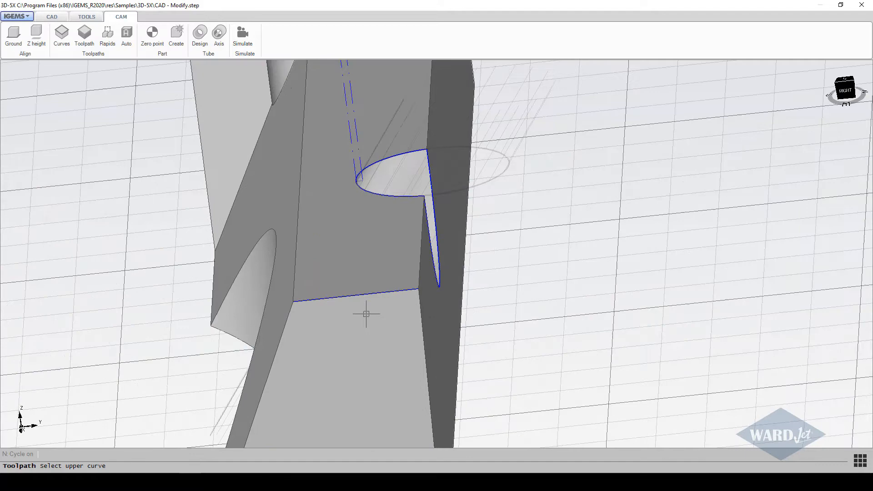
{"action": "left_click", "coordinate": [378, 294]}
{"action": "left_click", "coordinate": [462, 268]}
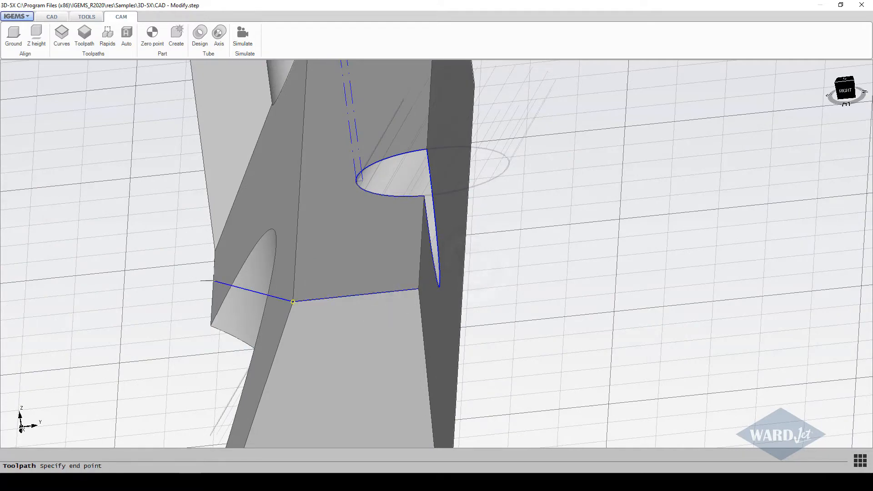
{"action": "left_click", "coordinate": [214, 281]}
{"action": "scroll", "coordinate": [274, 321], "scroll_direction": "down", "scroll_amount": 3}
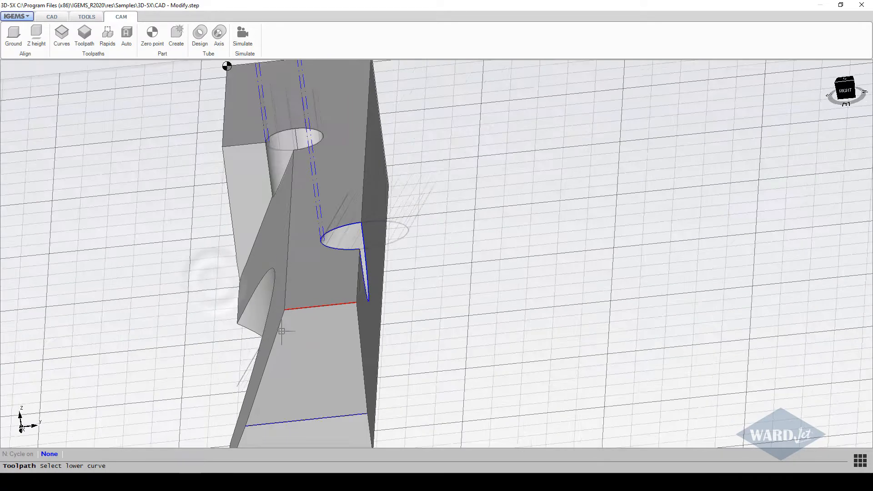
{"action": "left_click", "coordinate": [332, 417]}
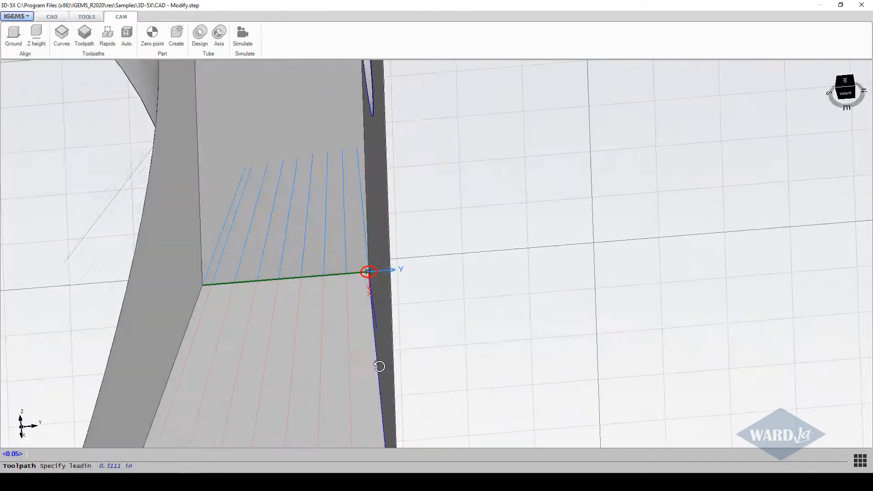
Place a 0.05 in lead-in at the start of the sloped face's toolpath, extending outward past the part's side
{"action": "scroll", "coordinate": [394, 272], "scroll_direction": "up", "scroll_amount": 4}
{"action": "middle_click_drag", "start_coordinate": [394, 273], "coordinate": [380, 146]}
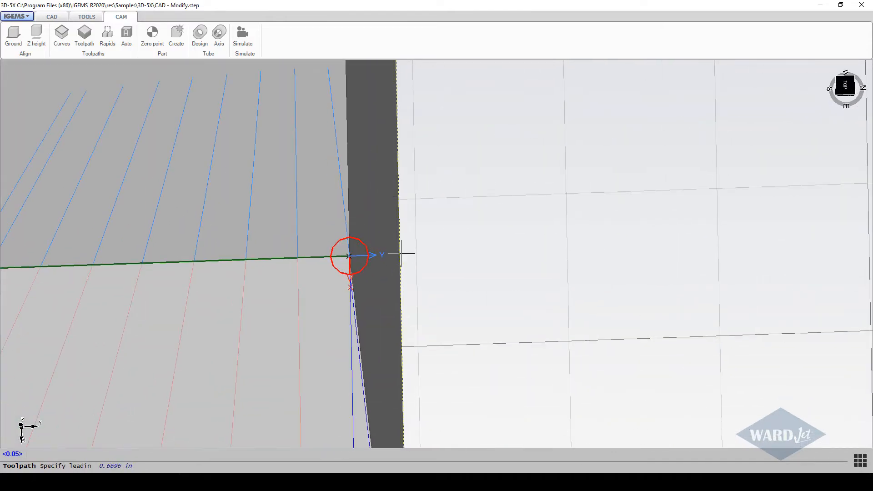
{"action": "middle_click_drag", "start_coordinate": [393, 259], "coordinate": [399, 282]}
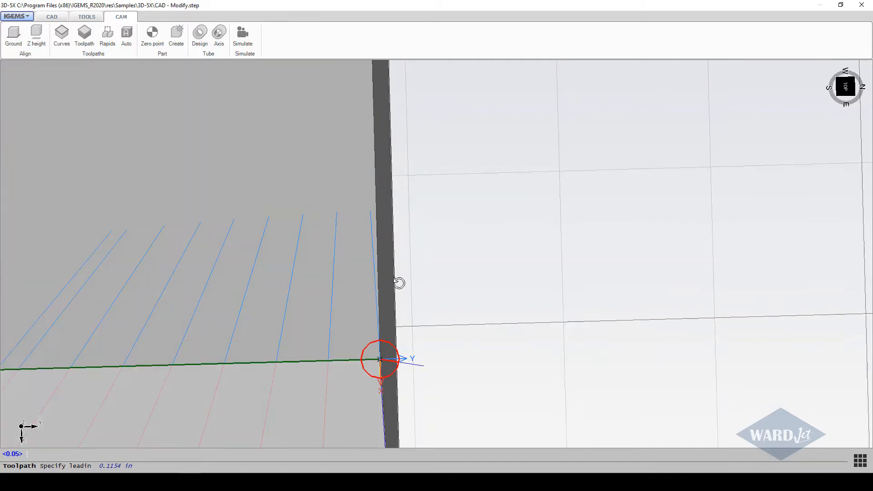
{"action": "left_click", "coordinate": [417, 359]}
Place a lead-out about 0.216 in long past the far end of the sloped face's toolpath, and open the CUT 2 simulation
{"action": "middle_click_drag", "start_coordinate": [468, 310], "coordinate": [606, 187]}
{"action": "scroll", "coordinate": [606, 187], "scroll_direction": "down", "scroll_amount": 3}
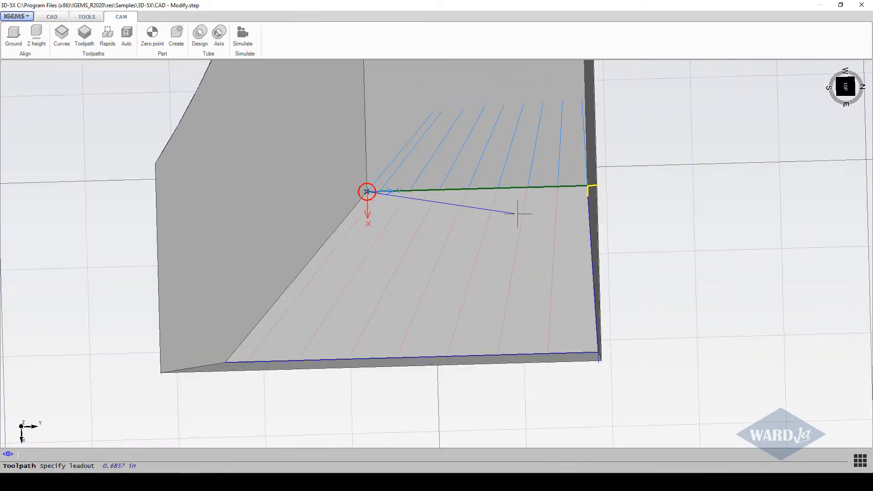
{"action": "middle_click_drag", "start_coordinate": [506, 209], "coordinate": [472, 119]}
{"action": "scroll", "coordinate": [336, 180], "scroll_direction": "down", "scroll_amount": 4}
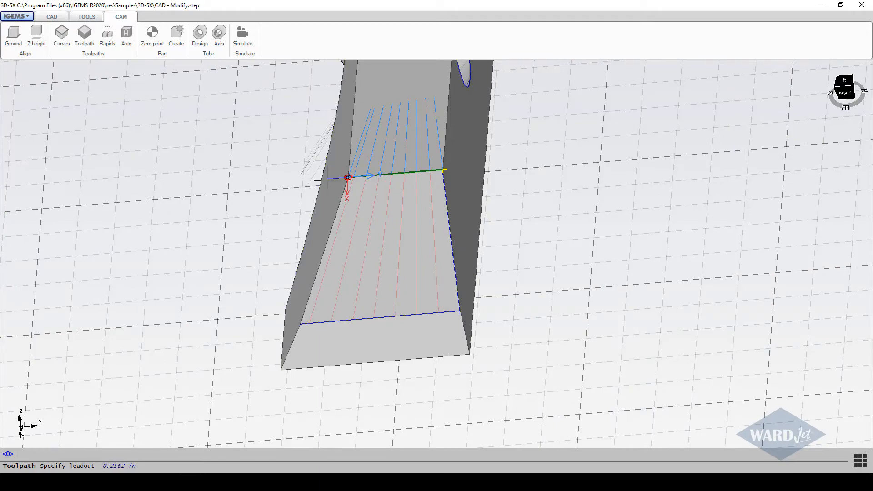
{"action": "left_click", "coordinate": [329, 179]}
{"action": "middle_click_drag", "start_coordinate": [333, 248], "coordinate": [388, 187]}
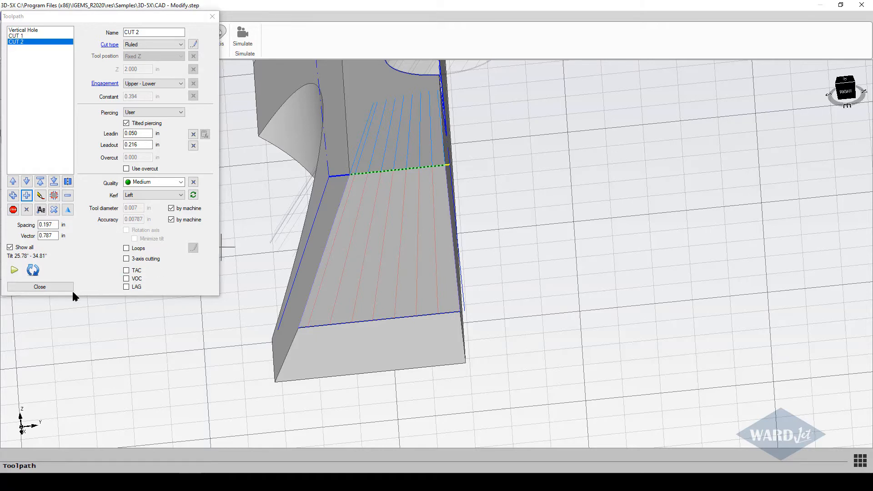
{"action": "left_click", "coordinate": [14, 270]}
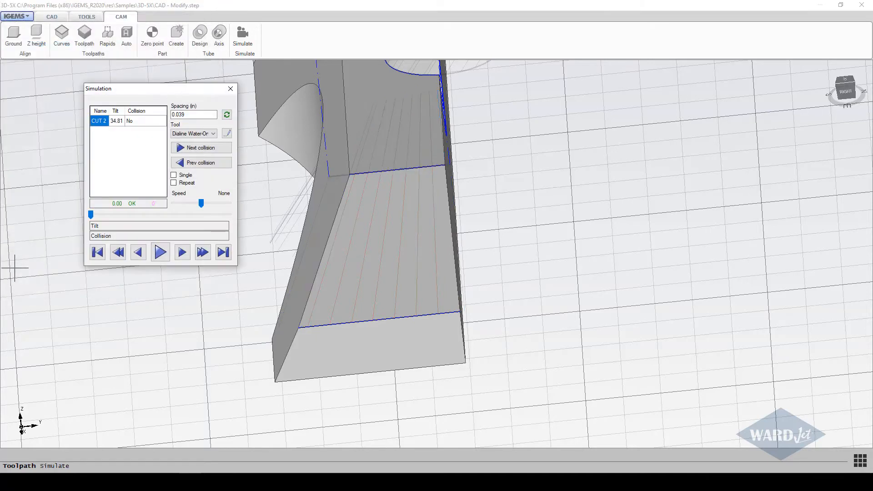
Play the CUT 2 simulation to its end, pausing once on the way, and close the simulation
{"action": "left_click", "coordinate": [160, 252]}
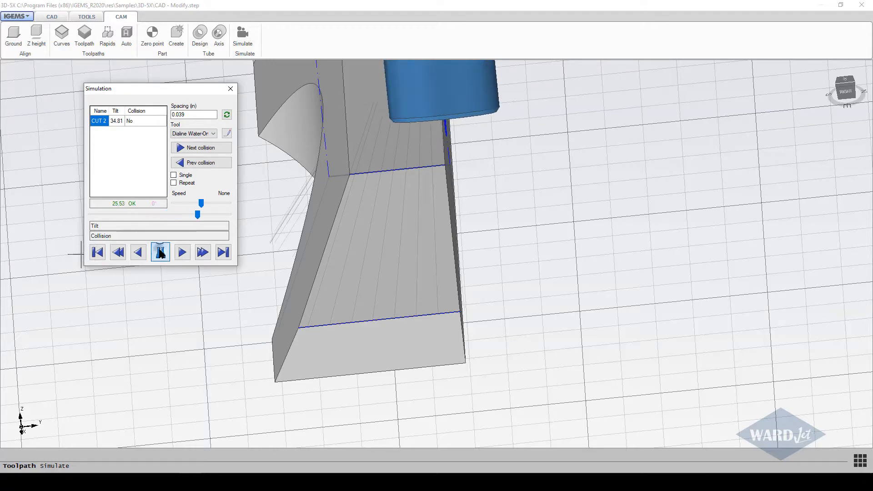
{"action": "left_click", "coordinate": [160, 252]}
{"action": "left_click", "coordinate": [160, 253]}
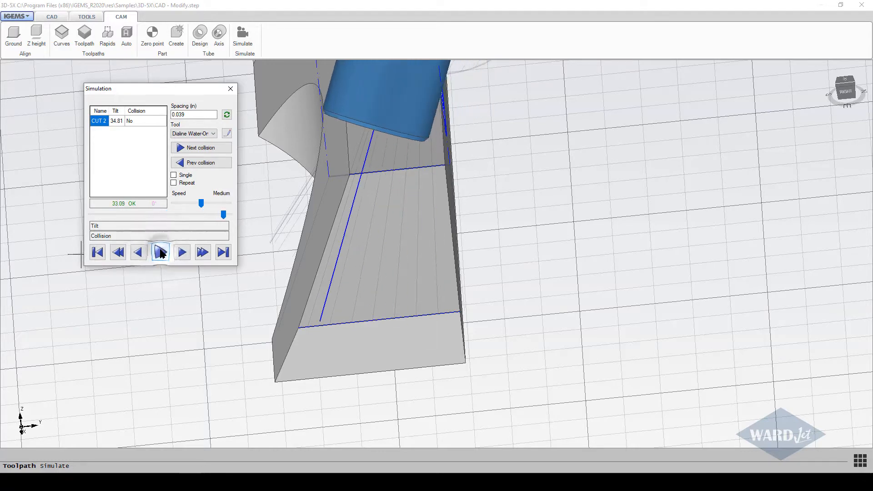
{"action": "left_click", "coordinate": [231, 89]}
Delete the ruled CUT 2 toolpath from the sloped end face
{"action": "scroll", "coordinate": [392, 237], "scroll_direction": "up", "scroll_amount": 1}
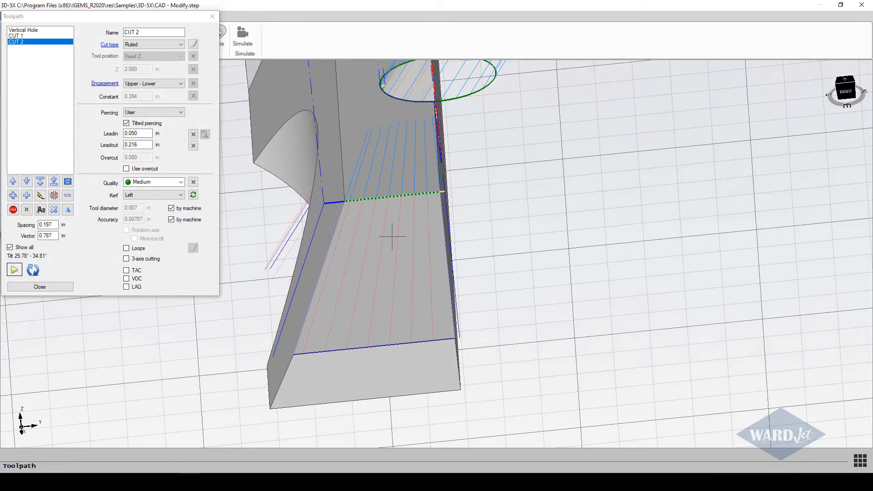
{"action": "scroll", "coordinate": [390, 227], "scroll_direction": "up", "scroll_amount": 5}
{"action": "scroll", "coordinate": [390, 230], "scroll_direction": "down", "scroll_amount": 8}
{"action": "mouse_move", "coordinate": [390, 237]}
{"action": "middle_mouse_down"}
{"action": "mouse_move", "coordinate": [328, 278]}
{"action": "mouse_move", "coordinate": [380, 241]}
{"action": "mouse_move", "coordinate": [368, 255]}
{"action": "mouse_move", "coordinate": [415, 237]}
{"action": "mouse_move", "coordinate": [401, 235]}
{"action": "middle_mouse_up"}
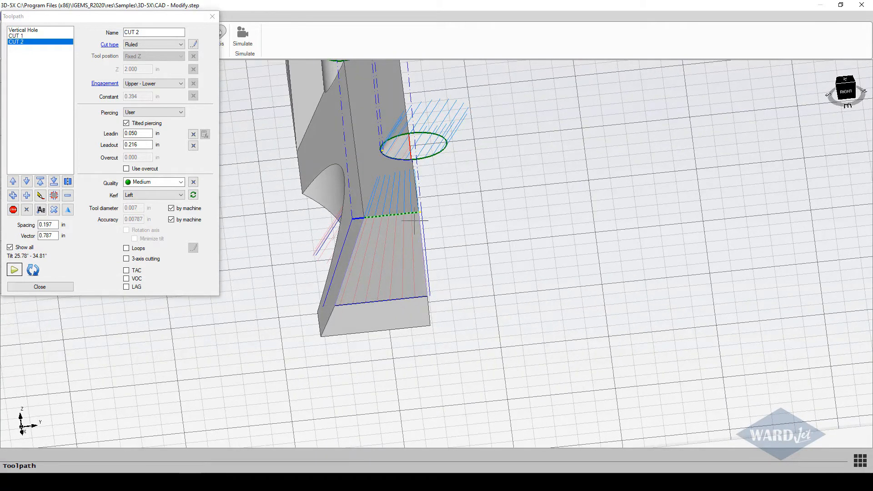
{"action": "left_click", "coordinate": [67, 197]}
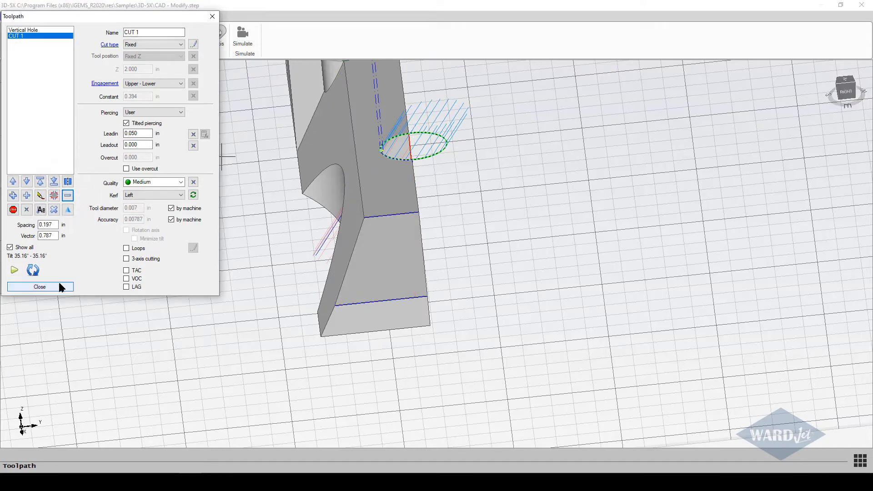
Create a toolpath from the sloped face's lower edge only, starting at the angled hole's side, with no lower curve
{"action": "left_click", "coordinate": [26, 196]}
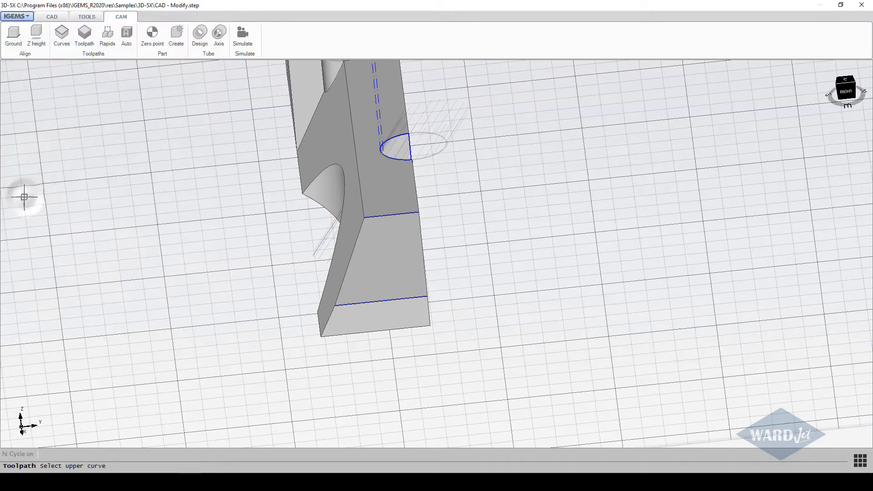
{"action": "left_click", "coordinate": [418, 297]}
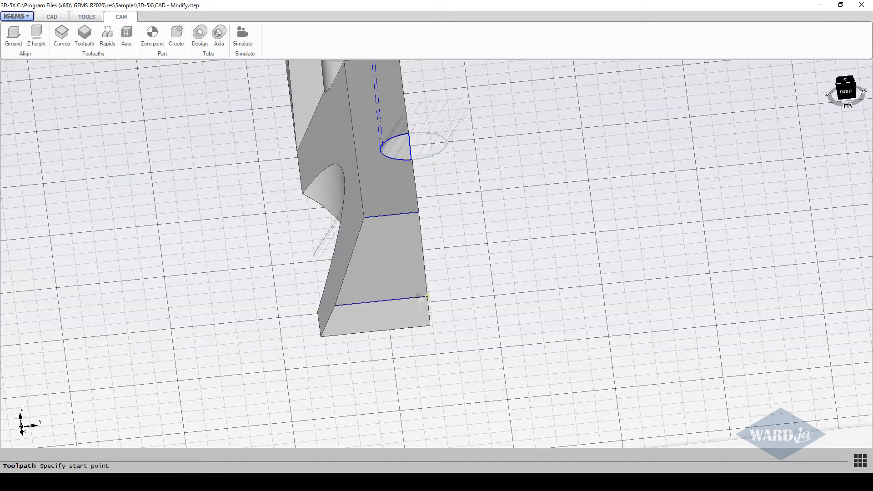
{"action": "left_click", "coordinate": [469, 284]}
{"action": "left_click", "coordinate": [296, 307]}
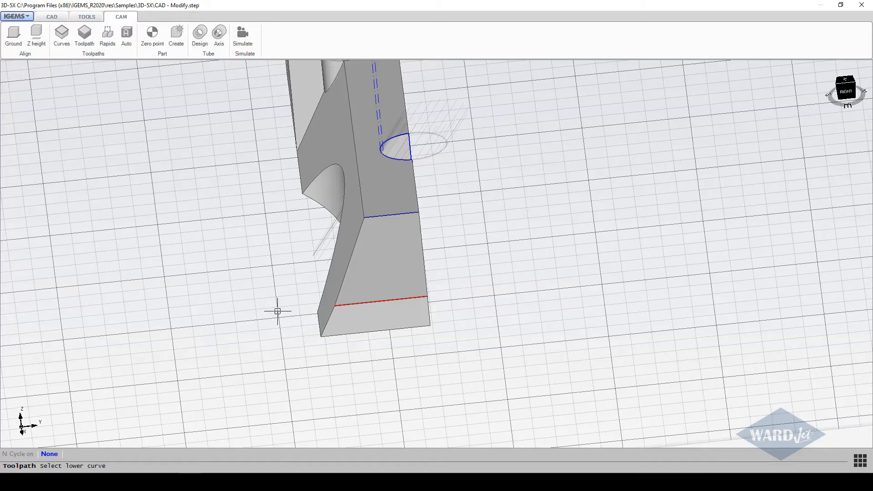
{"action": "key", "text": "Return"}
Place a 0.05 in lead-in at the new toolpath's start and a lead-out about 0.069 in long at its end
{"action": "scroll", "coordinate": [496, 219], "scroll_direction": "up", "scroll_amount": 8}
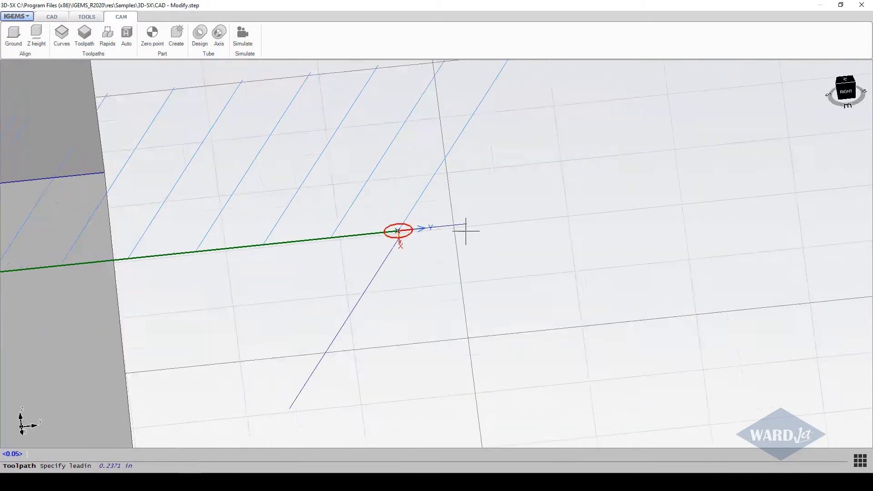
{"action": "scroll", "coordinate": [466, 231], "scroll_direction": "up", "scroll_amount": 2}
{"action": "left_click", "coordinate": [436, 225]}
{"action": "scroll", "coordinate": [429, 224], "scroll_direction": "down", "scroll_amount": 10}
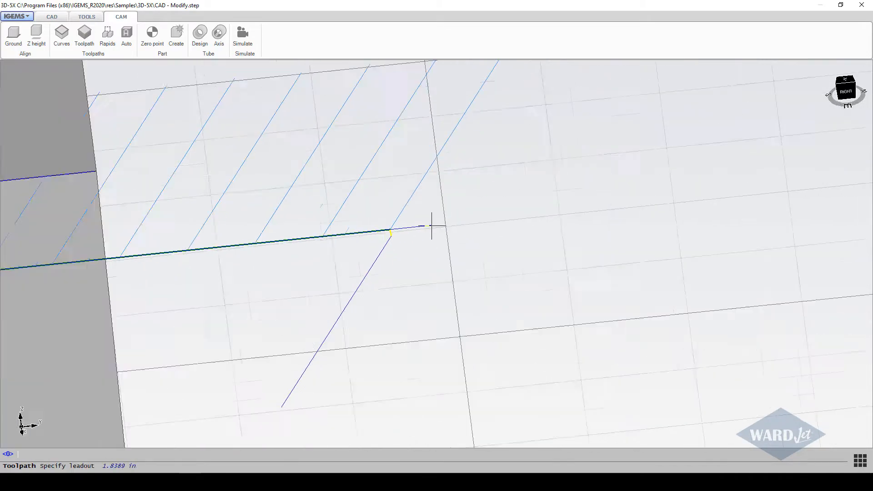
{"action": "scroll", "coordinate": [240, 247], "scroll_direction": "up", "scroll_amount": 6}
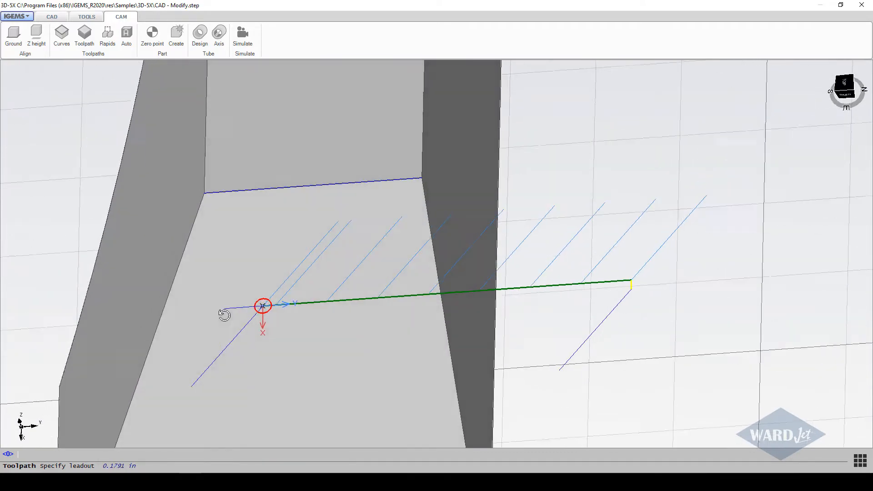
{"action": "left_click", "coordinate": [248, 309]}
{"action": "scroll", "coordinate": [614, 284], "scroll_direction": "down", "scroll_amount": 3}
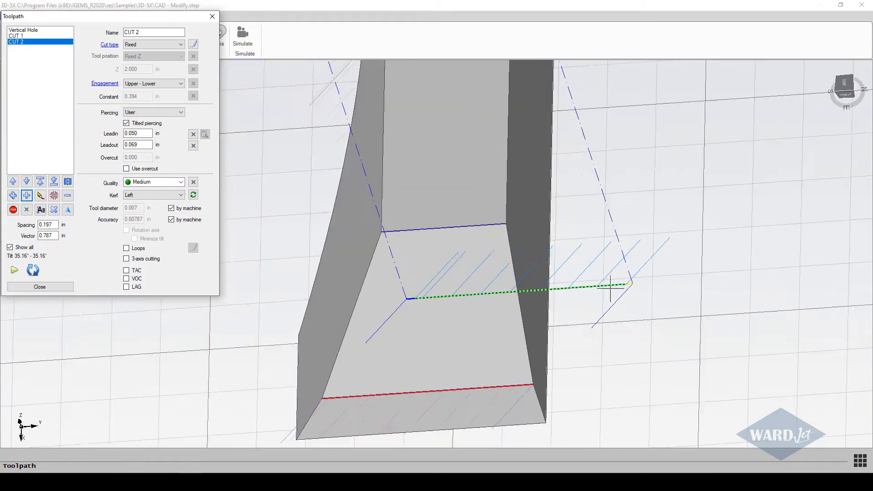
Examine the new CUT 2 toolpath's position and tilt direction against the sloped face from several angles
{"action": "middle_click_drag", "start_coordinate": [610, 288], "coordinate": [592, 230], "text": "shift"}
{"action": "scroll", "coordinate": [576, 277], "scroll_direction": "down", "scroll_amount": 5}
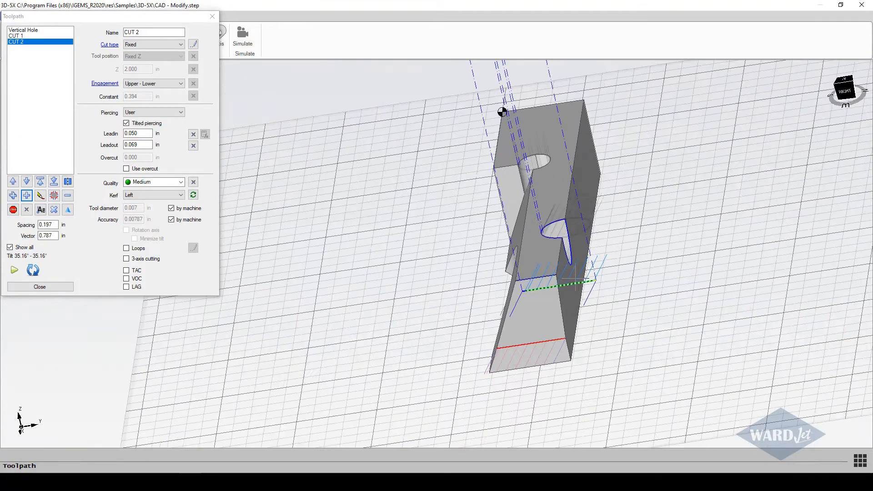
{"action": "scroll", "coordinate": [575, 274], "scroll_direction": "up", "scroll_amount": 5}
{"action": "scroll", "coordinate": [532, 219], "scroll_direction": "down", "scroll_amount": 5}
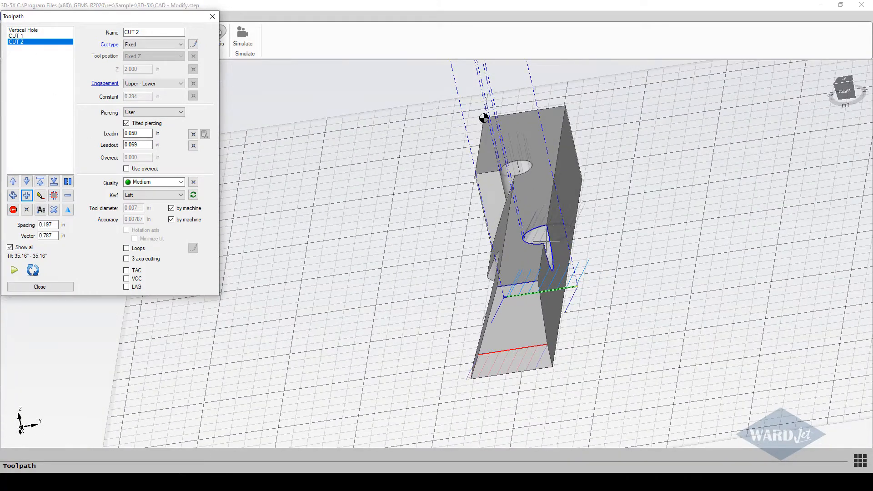
{"action": "scroll", "coordinate": [546, 241], "scroll_direction": "up", "scroll_amount": 5}
{"action": "middle_click_drag", "start_coordinate": [546, 242], "coordinate": [588, 194], "text": "shift"}
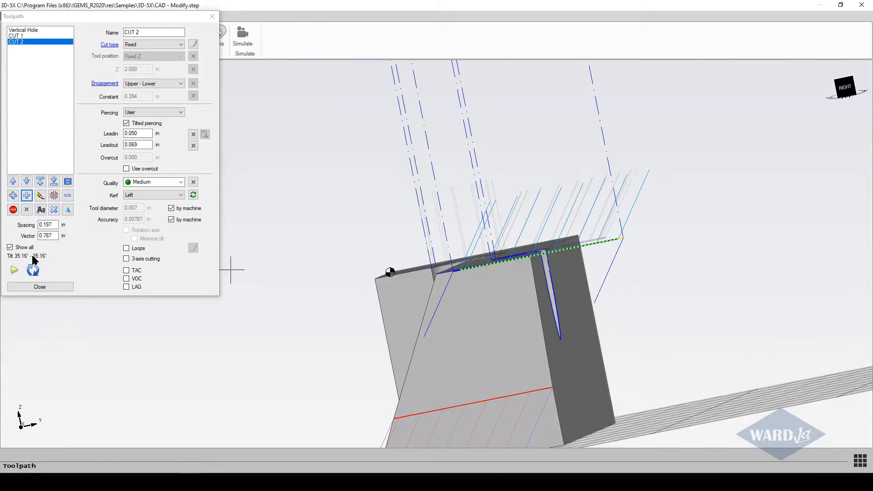
{"action": "middle_click_drag", "start_coordinate": [425, 253], "coordinate": [350, 318]}
{"action": "scroll", "coordinate": [383, 263], "scroll_direction": "down", "scroll_amount": 3}
{"action": "scroll", "coordinate": [386, 286], "scroll_direction": "up", "scroll_amount": 5}
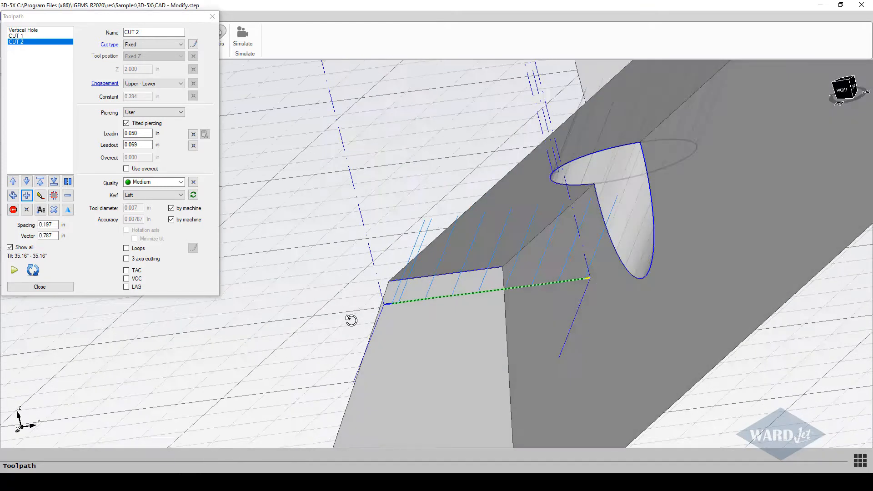
Define CUT 2's fixed tilt from the sloped face's side edge nearest the angled hole
{"action": "left_click", "coordinate": [193, 44]}
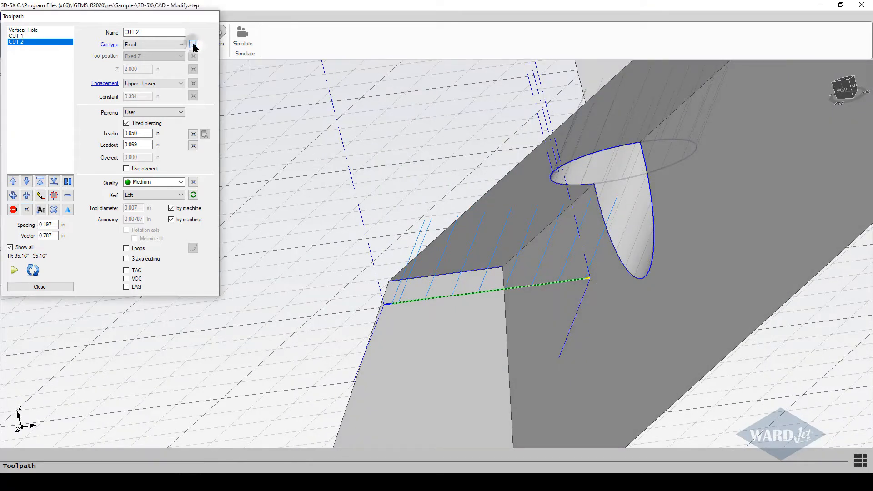
{"action": "middle_click_drag", "start_coordinate": [318, 424], "coordinate": [283, 347]}
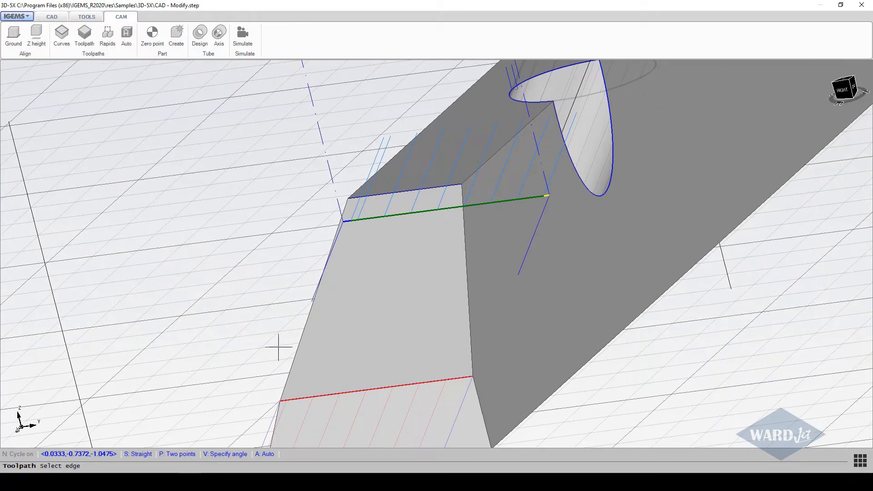
{"action": "left_click", "coordinate": [467, 285]}
{"action": "middle_click_drag", "start_coordinate": [464, 284], "coordinate": [332, 335], "text": "shift"}
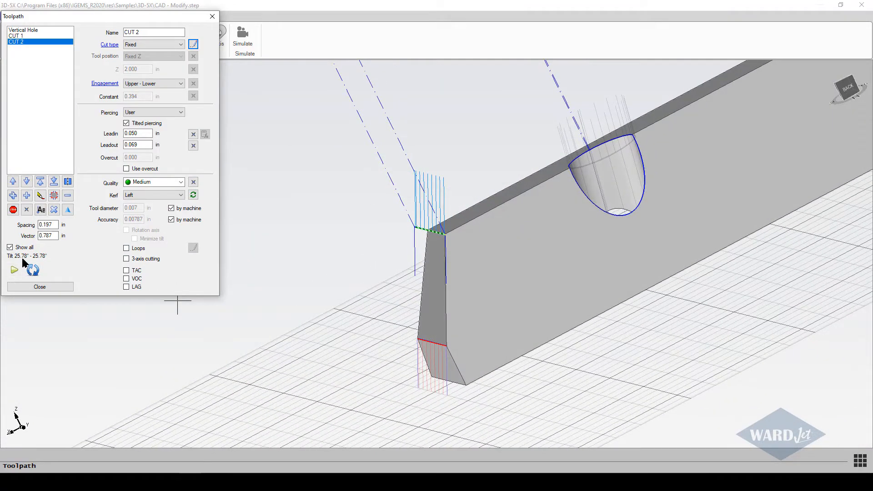
Set CUT 2's engagement to Tool - Table / Plane and inspect the cut lines on the end face
{"action": "middle_click_drag", "start_coordinate": [396, 238], "coordinate": [490, 252], "text": "shift"}
{"action": "scroll", "coordinate": [411, 271], "scroll_direction": "up", "scroll_amount": 4}
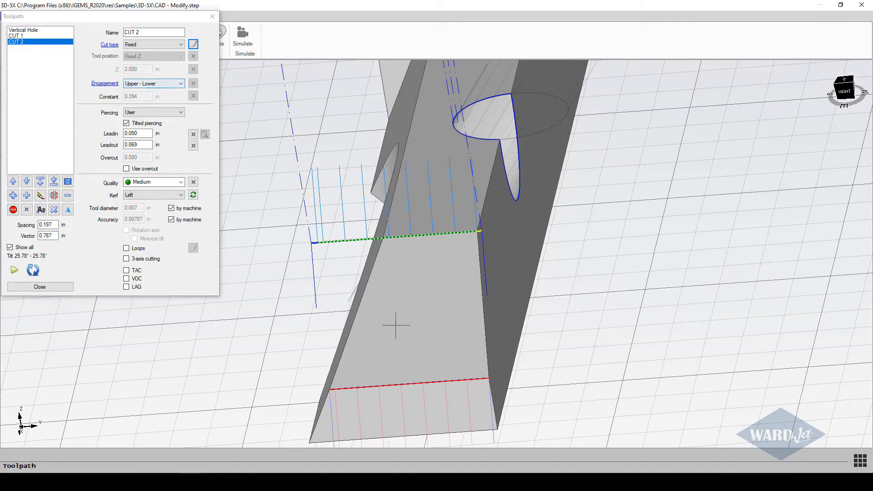
{"action": "middle_click_drag", "start_coordinate": [396, 322], "coordinate": [376, 242]}
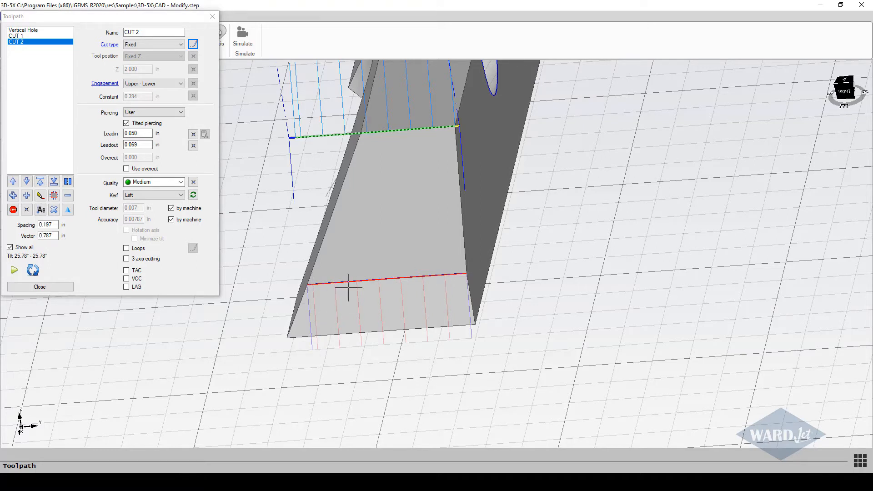
{"action": "left_click", "coordinate": [180, 84]}
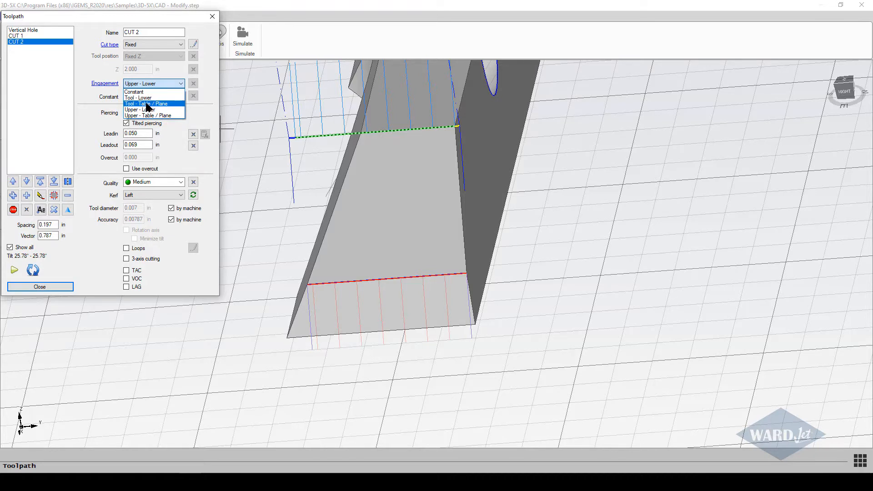
{"action": "left_click", "coordinate": [146, 104]}
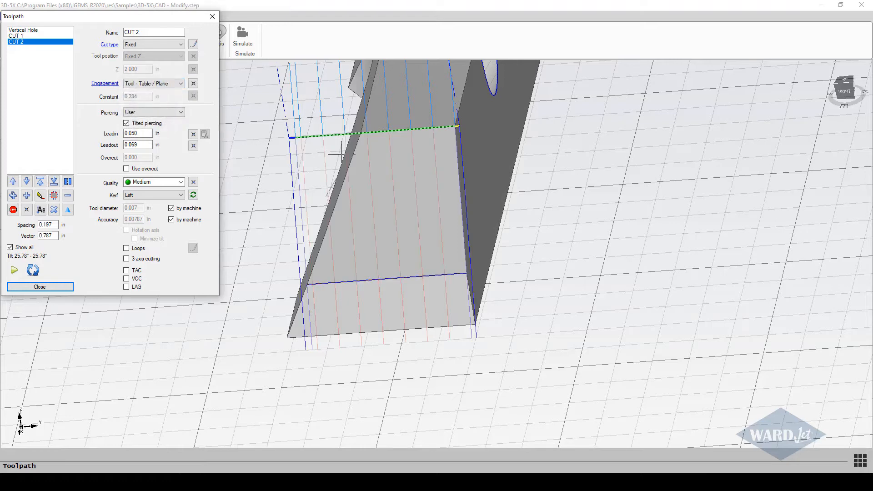
{"action": "middle_click_drag", "start_coordinate": [341, 155], "coordinate": [258, 175]}
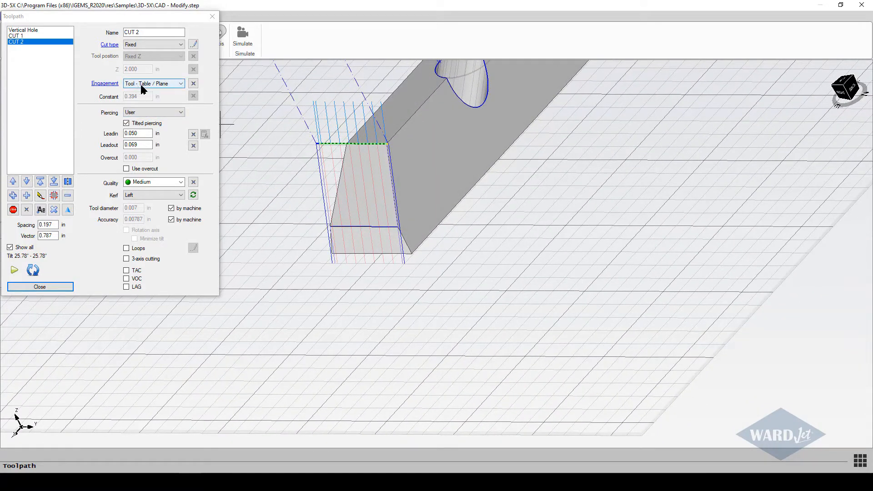
Try the Tool - Lower engagement on CUT 2 and switch back to Tool - Table / Plane
{"action": "left_click", "coordinate": [181, 84]}
{"action": "left_click", "coordinate": [172, 97]}
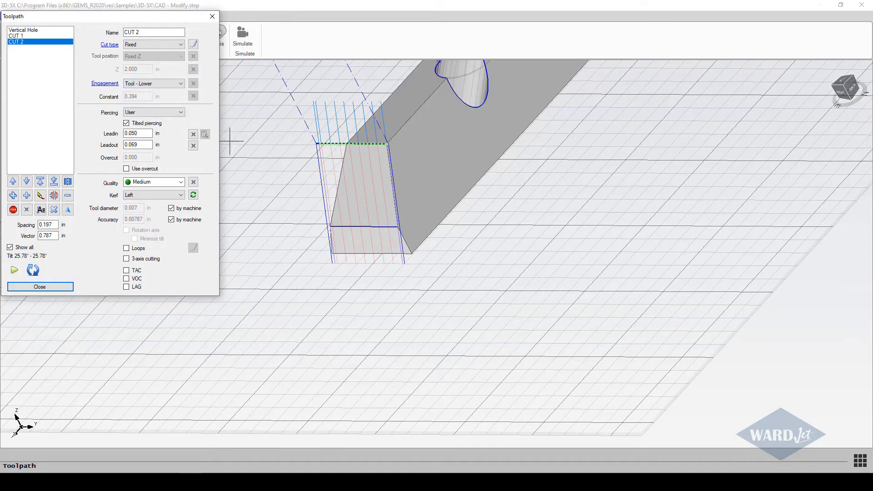
{"action": "left_click", "coordinate": [181, 83]}
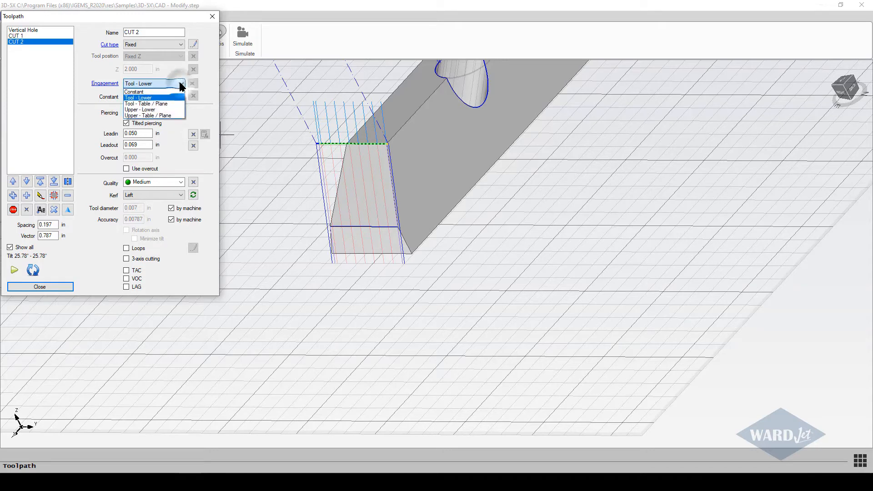
{"action": "left_click", "coordinate": [147, 104]}
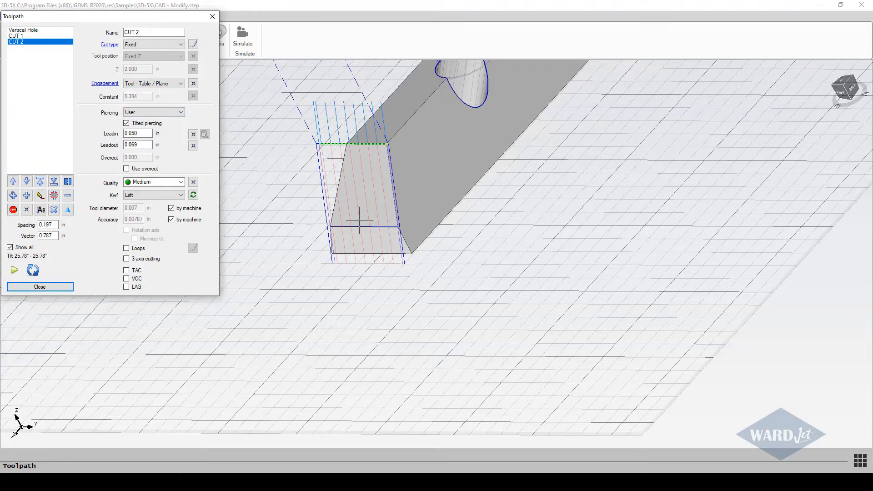
Inspect where the cut leaves the part's lower corner and set CUT 2's lead-out to 0.5 in
{"action": "middle_click_drag", "start_coordinate": [369, 231], "coordinate": [438, 209]}
{"action": "scroll", "coordinate": [363, 258], "scroll_direction": "up", "scroll_amount": 5}
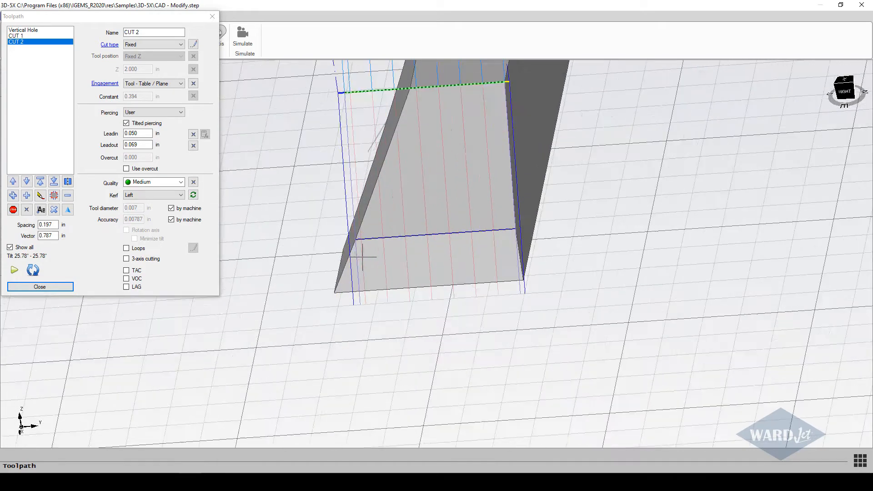
{"action": "middle_click_drag", "start_coordinate": [363, 258], "coordinate": [370, 251]}
{"action": "scroll", "coordinate": [370, 251], "scroll_direction": "down", "scroll_amount": 4}
{"action": "scroll", "coordinate": [360, 265], "scroll_direction": "up", "scroll_amount": 5}
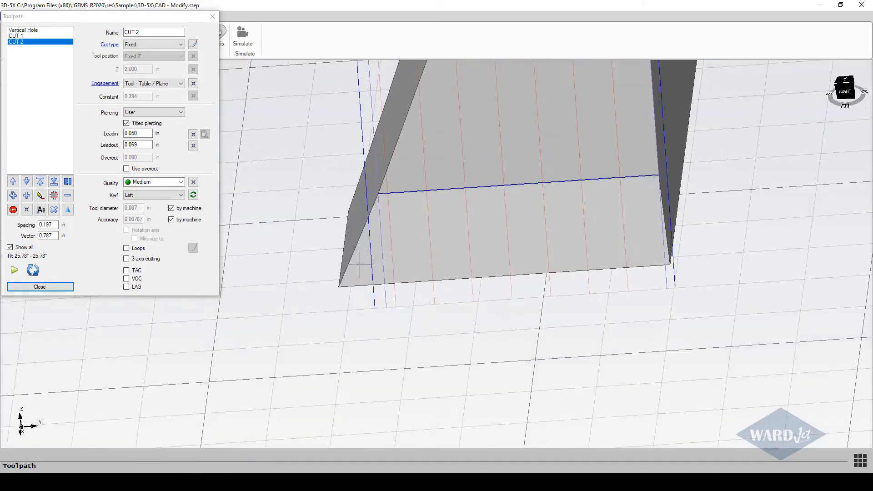
{"action": "scroll", "coordinate": [332, 269], "scroll_direction": "down", "scroll_amount": 4}
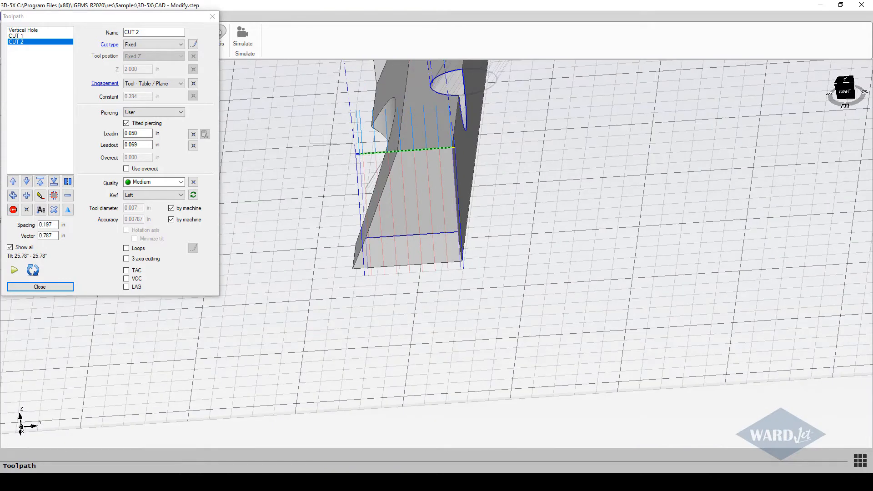
{"action": "double_click", "coordinate": [144, 144]}
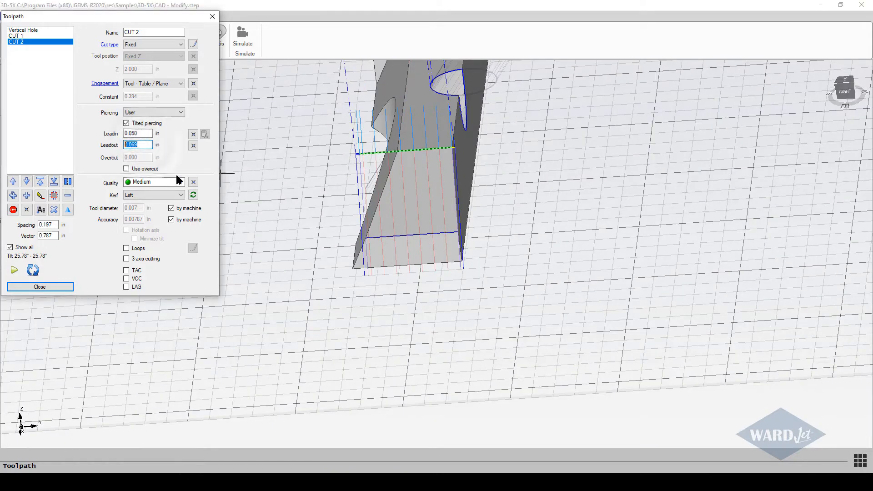
{"action": "type", "text": ".5"}
{"action": "left_click", "coordinate": [145, 133]}
Check the lead-out's reach past the part and shorten it to 0.25 in
{"action": "scroll", "coordinate": [329, 178], "scroll_direction": "up", "scroll_amount": 2}
{"action": "scroll", "coordinate": [329, 178], "scroll_direction": "down", "scroll_amount": 4}
{"action": "middle_click_drag", "start_coordinate": [332, 178], "coordinate": [359, 136]}
{"action": "double_click", "coordinate": [138, 145]}
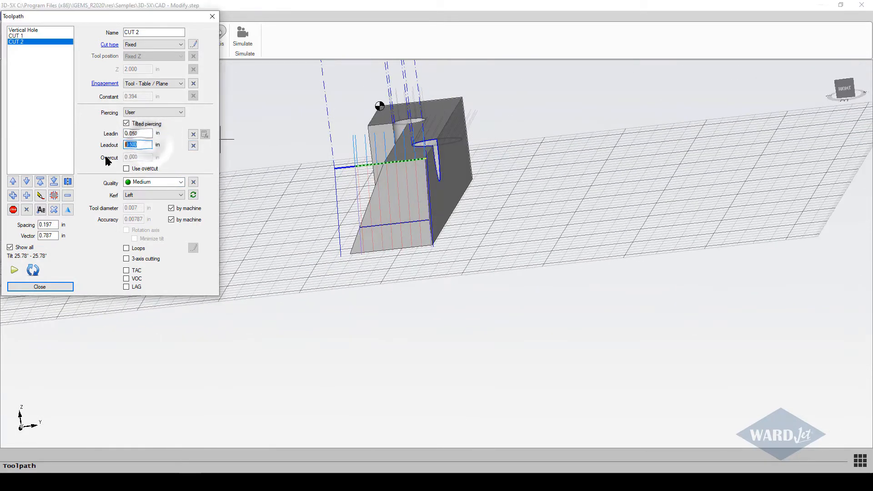
{"action": "key", "text": "BackSpace"}
{"action": "left_click", "coordinate": [141, 133]}
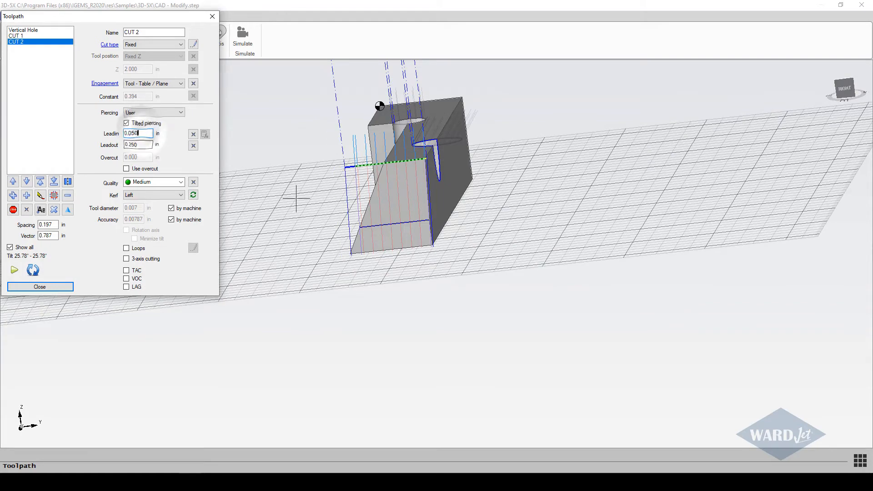
Set CUT 2's lead-out to 0.375 in and check its reach past the part's lower corner
{"action": "scroll", "coordinate": [366, 227], "scroll_direction": "up", "scroll_amount": 3}
{"action": "middle_click_drag", "start_coordinate": [365, 227], "coordinate": [211, 168]}
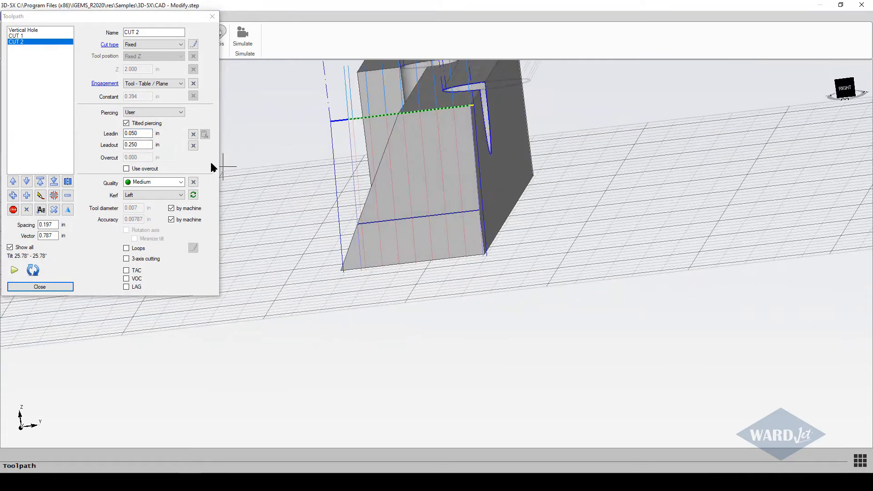
{"action": "double_click", "coordinate": [145, 146]}
{"action": "type", "text": ".375"}
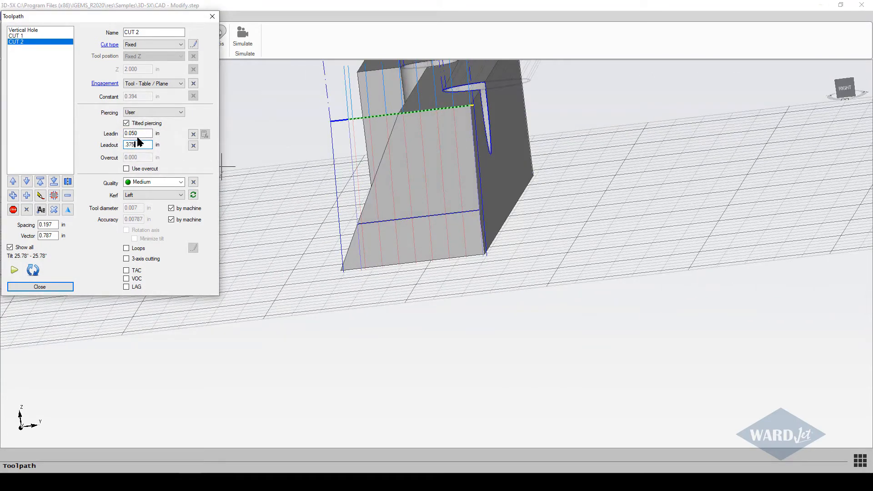
{"action": "left_click", "coordinate": [140, 133]}
{"action": "scroll", "coordinate": [336, 235], "scroll_direction": "up", "scroll_amount": 3}
{"action": "middle_click_drag", "start_coordinate": [335, 235], "coordinate": [370, 284]}
{"action": "scroll", "coordinate": [339, 227], "scroll_direction": "down", "scroll_amount": 3}
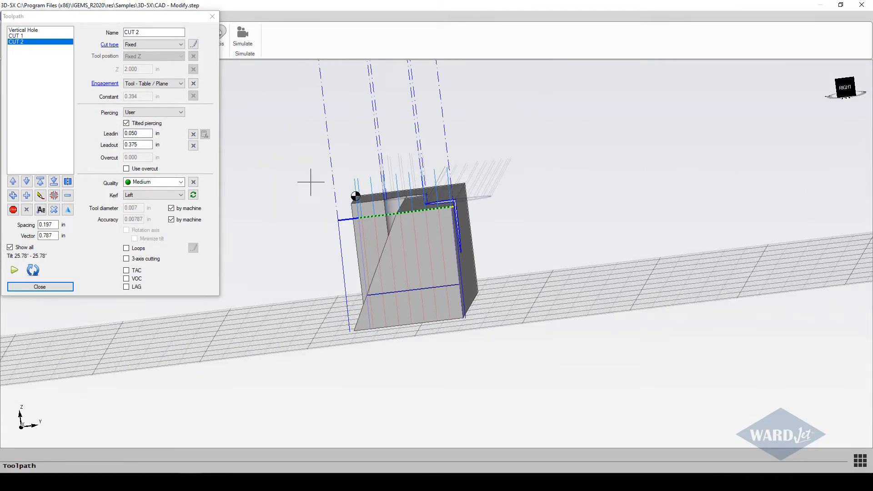
Rename CUT 2 as "End Bevel Cut" and CUT 1 as "Slanted Hole"
{"action": "left_click", "coordinate": [142, 33]}
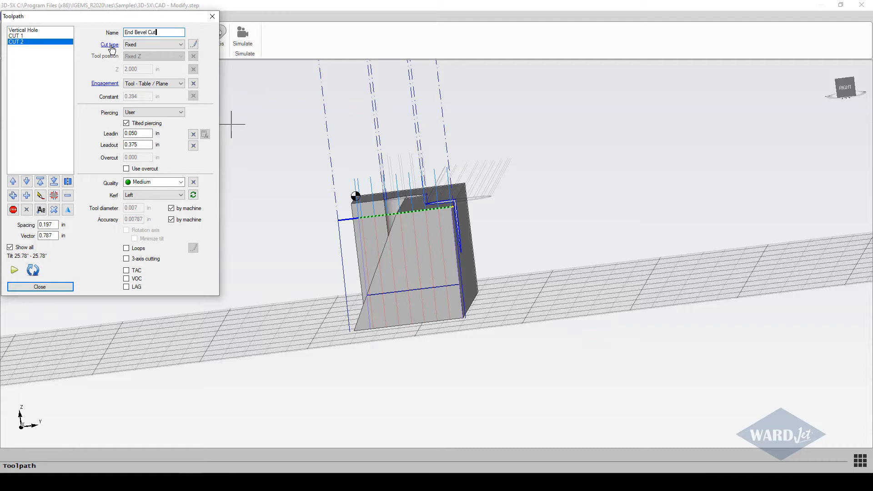
{"action": "left_click", "coordinate": [46, 35]}
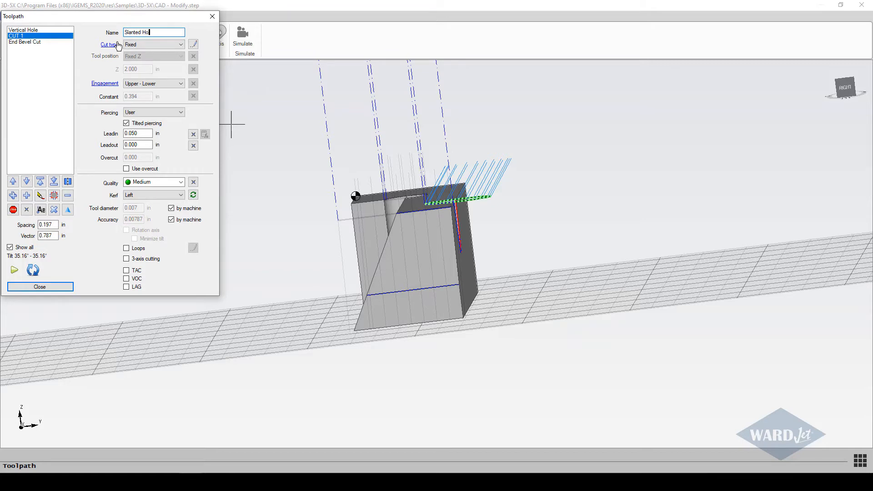
{"action": "left_click", "coordinate": [46, 41]}
Review the finished toolpaths on the whole part, close the toolpath settings and hide the toolpaths from the model view
{"action": "scroll", "coordinate": [394, 235], "scroll_direction": "up", "scroll_amount": 3}
{"action": "scroll", "coordinate": [395, 233], "scroll_direction": "down", "scroll_amount": 4}
{"action": "middle_click_drag", "start_coordinate": [395, 235], "coordinate": [439, 282]}
{"action": "middle_click_drag", "start_coordinate": [439, 282], "coordinate": [359, 257], "text": "ctrl"}
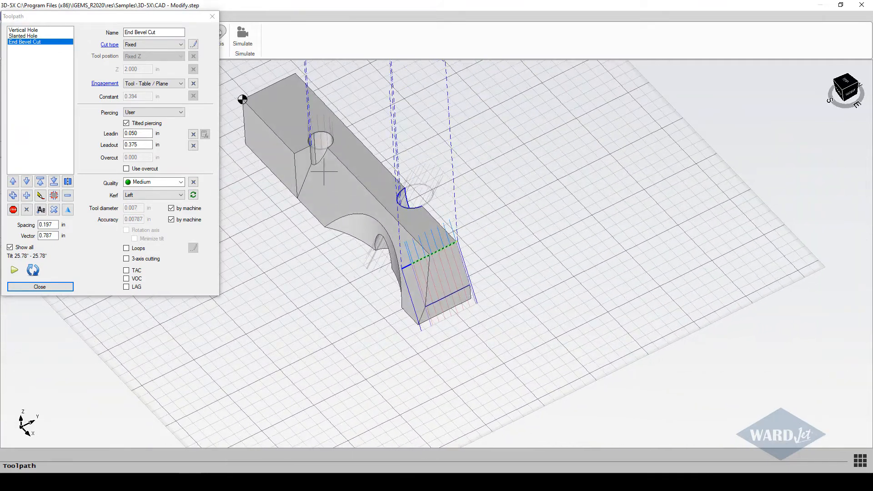
{"action": "scroll", "coordinate": [383, 234], "scroll_direction": "up", "scroll_amount": 3}
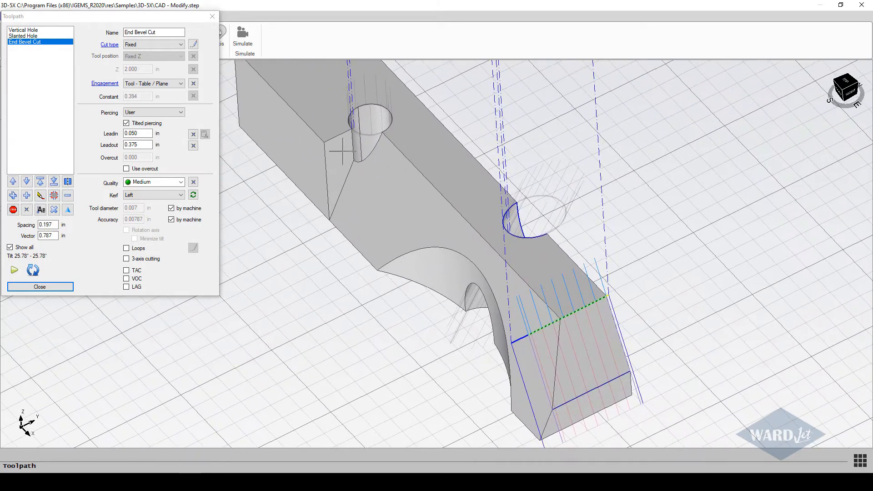
{"action": "left_click", "coordinate": [57, 286]}
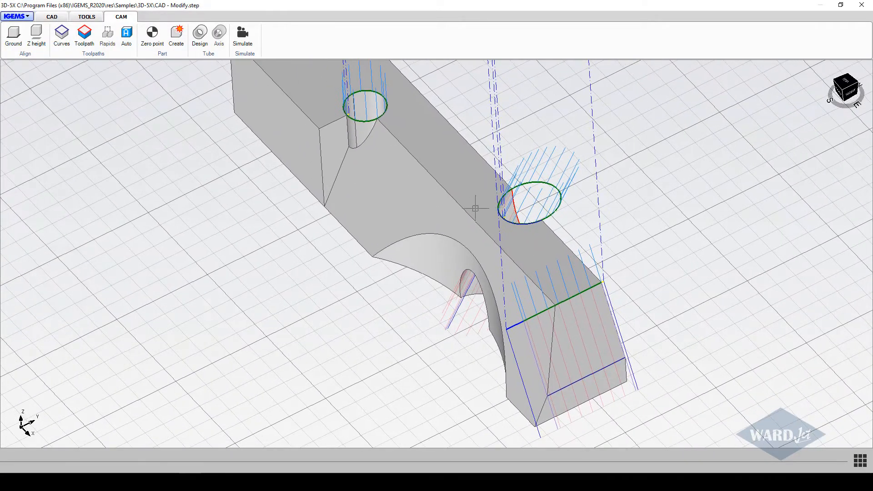
{"action": "left_click", "coordinate": [859, 463]}
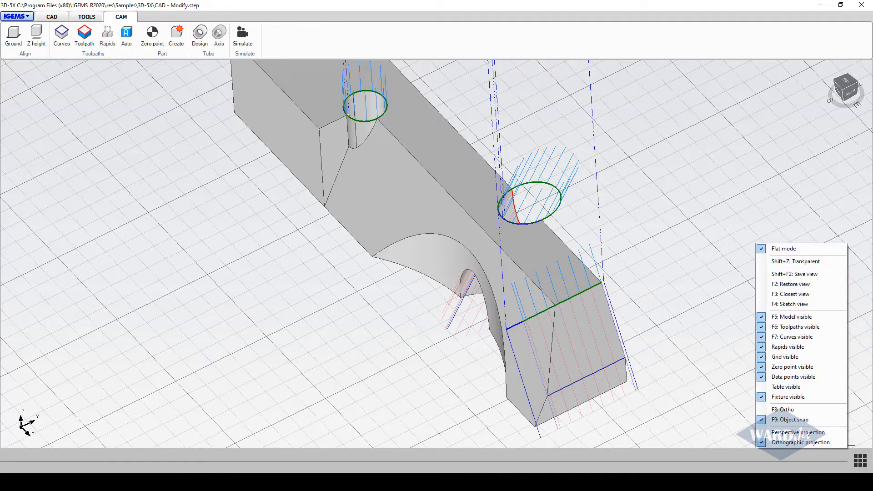
{"action": "left_click", "coordinate": [762, 326]}
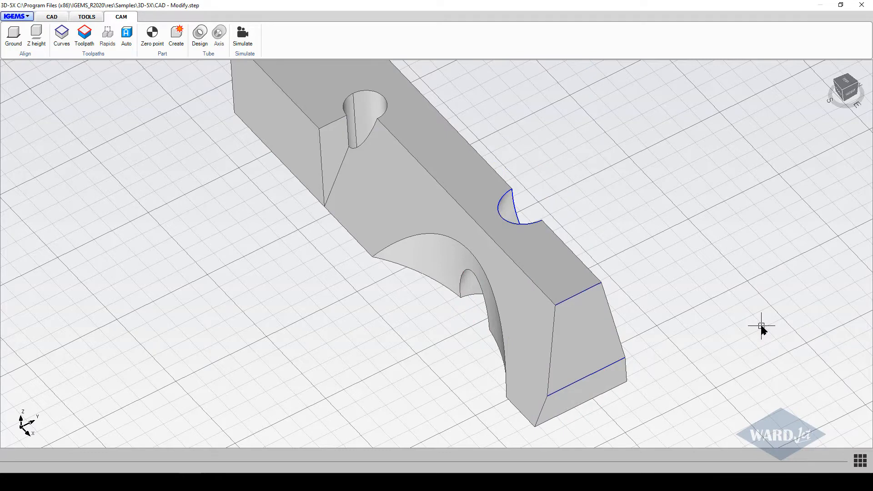
Examine the uncut front side of the part, from the notch at the vertical hole to the sloped end
{"action": "middle_click_drag", "start_coordinate": [453, 268], "coordinate": [432, 253]}
{"action": "scroll", "coordinate": [464, 283], "scroll_direction": "down", "scroll_amount": 2}
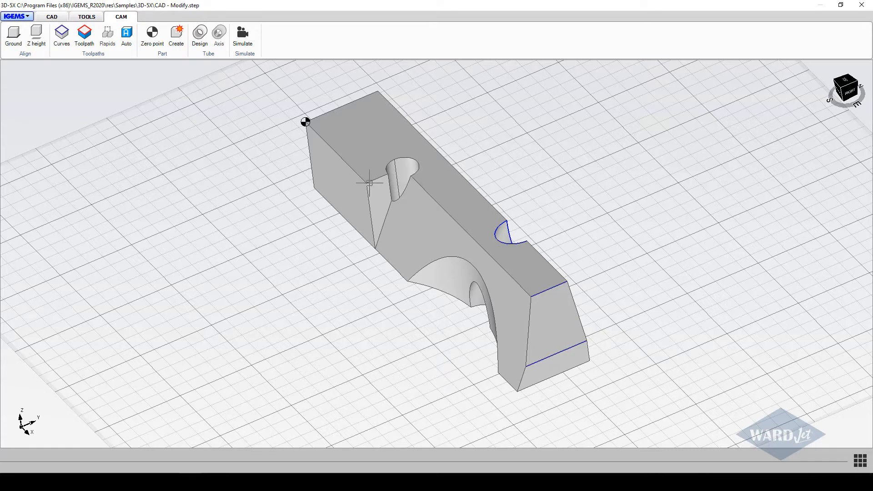
{"action": "scroll", "coordinate": [396, 169], "scroll_direction": "up", "scroll_amount": 5}
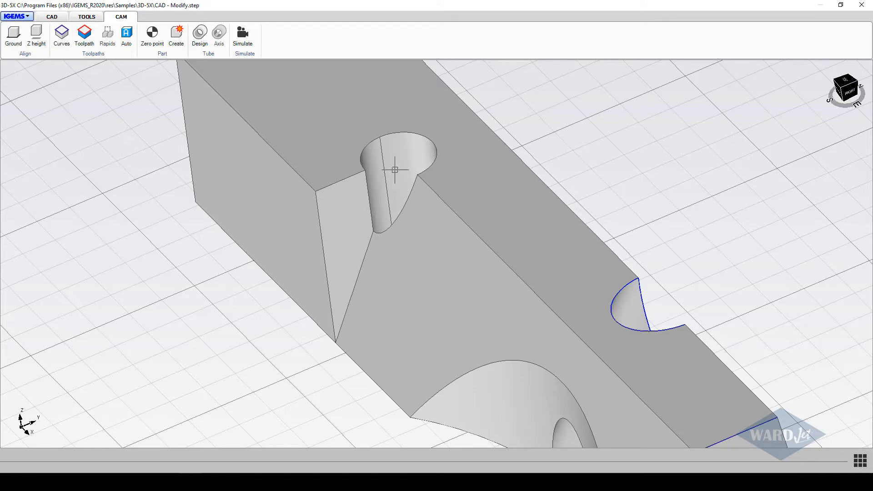
{"action": "scroll", "coordinate": [398, 189], "scroll_direction": "down", "scroll_amount": 4}
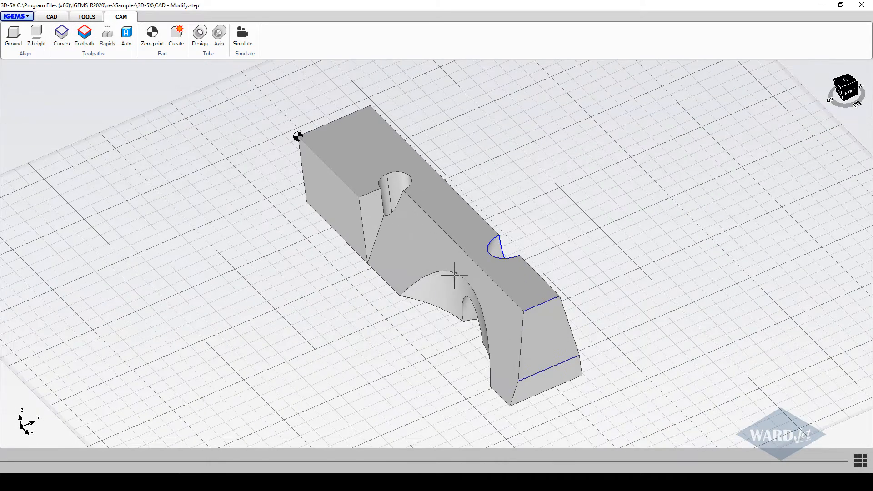
{"action": "scroll", "coordinate": [515, 308], "scroll_direction": "up", "scroll_amount": 3}
{"action": "scroll", "coordinate": [515, 308], "scroll_direction": "down", "scroll_amount": 3}
{"action": "middle_click_drag", "start_coordinate": [516, 309], "coordinate": [627, 279]}
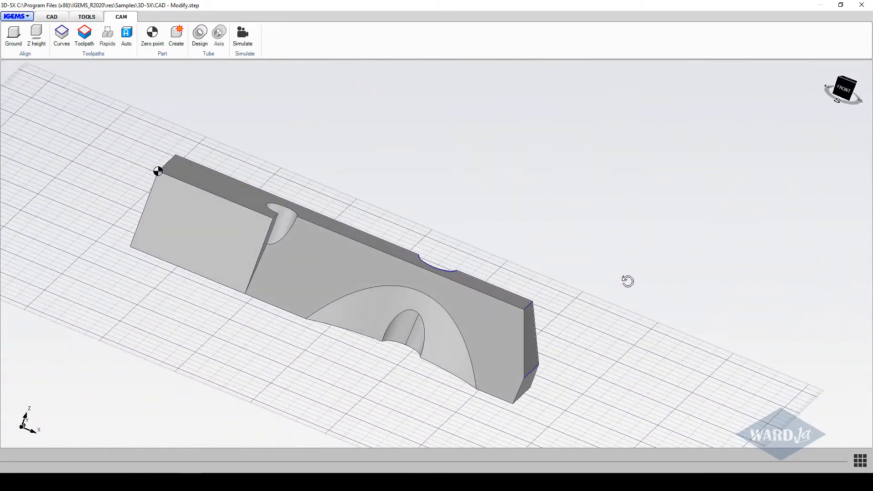
{"action": "scroll", "coordinate": [537, 321], "scroll_direction": "up", "scroll_amount": 2}
{"action": "scroll", "coordinate": [502, 306], "scroll_direction": "down", "scroll_amount": 4}
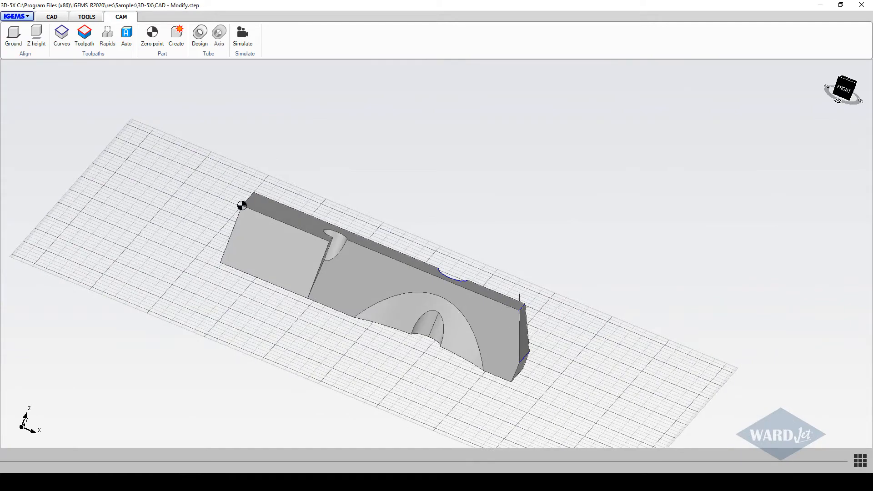
{"action": "scroll", "coordinate": [525, 313], "scroll_direction": "up", "scroll_amount": 4}
{"action": "scroll", "coordinate": [530, 312], "scroll_direction": "down", "scroll_amount": 4}
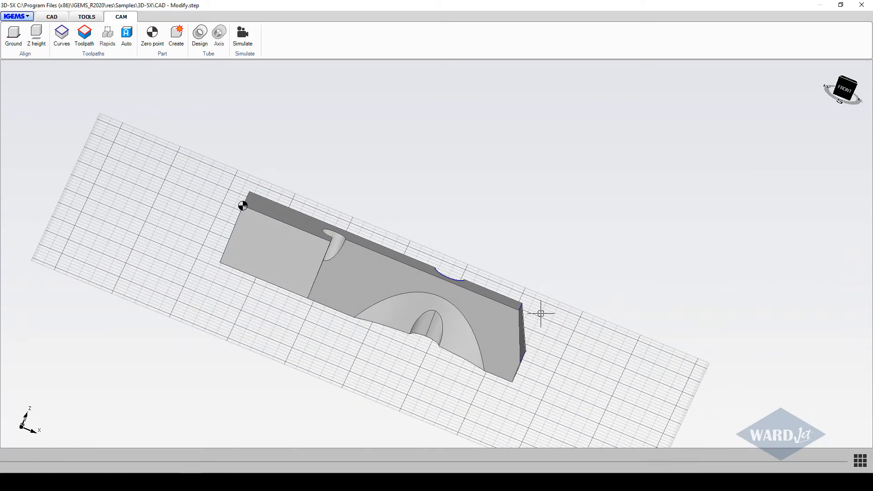
Inspect the side profile's upper and lower edges around the end corner, the arched cutout and the notch's slanted face
{"action": "middle_click_drag", "start_coordinate": [540, 314], "coordinate": [439, 343]}
{"action": "scroll", "coordinate": [517, 310], "scroll_direction": "up", "scroll_amount": 3}
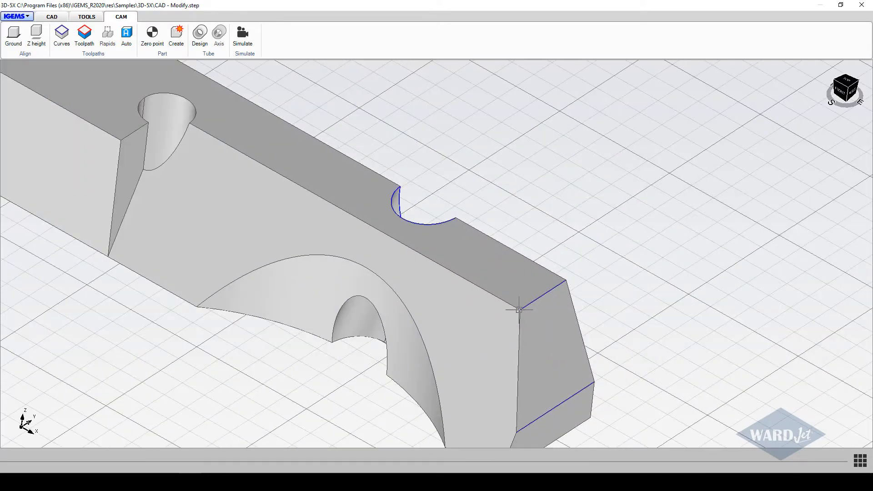
{"action": "scroll", "coordinate": [518, 309], "scroll_direction": "down", "scroll_amount": 3}
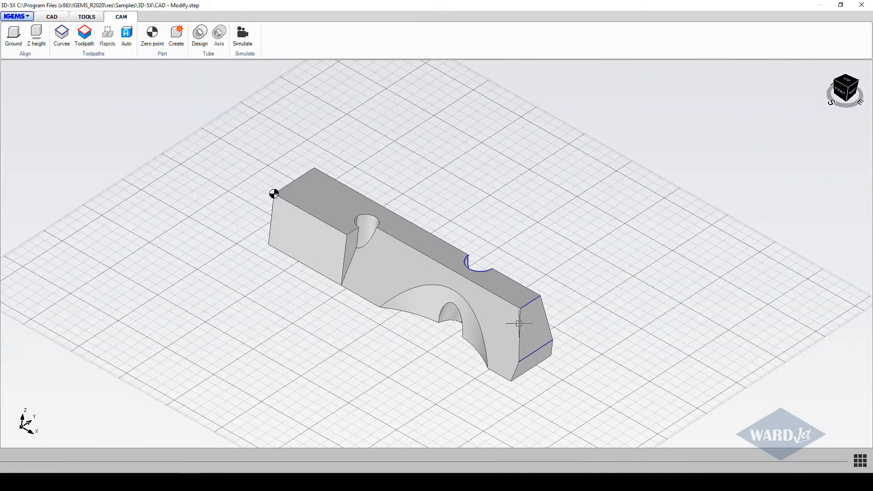
{"action": "scroll", "coordinate": [518, 378], "scroll_direction": "up", "scroll_amount": 3}
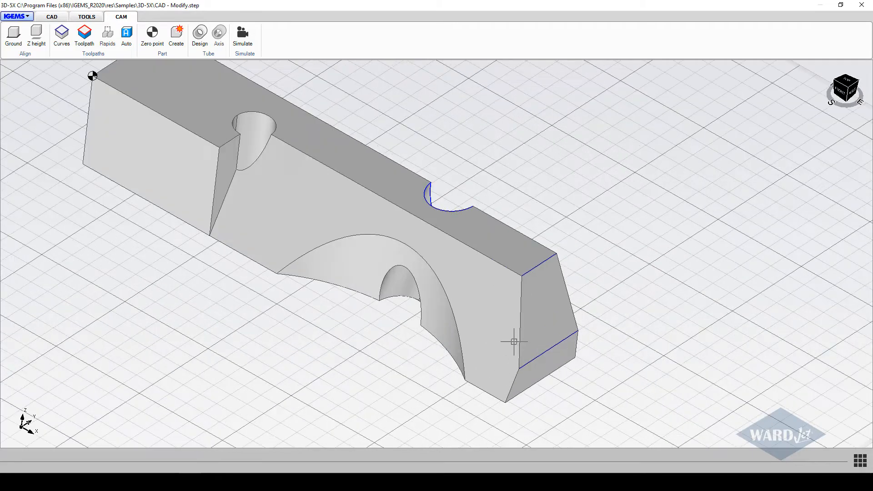
{"action": "scroll", "coordinate": [511, 343], "scroll_direction": "down", "scroll_amount": 1}
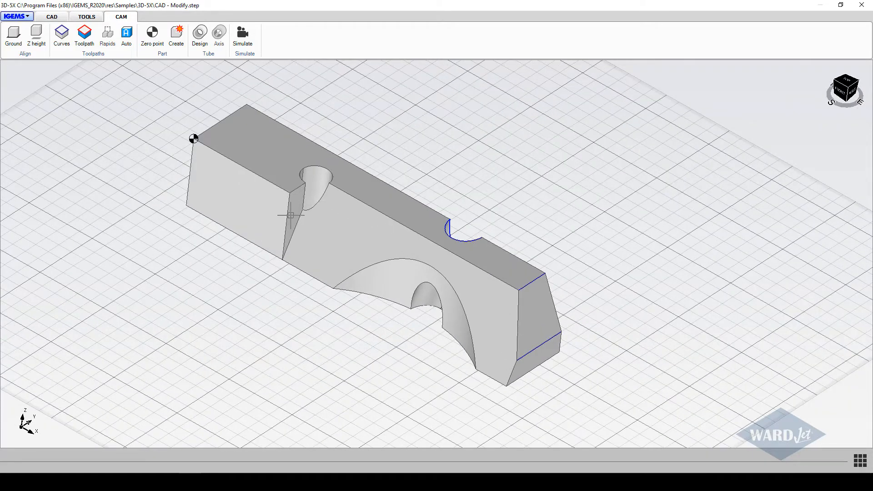
{"action": "scroll", "coordinate": [477, 296], "scroll_direction": "up", "scroll_amount": 2}
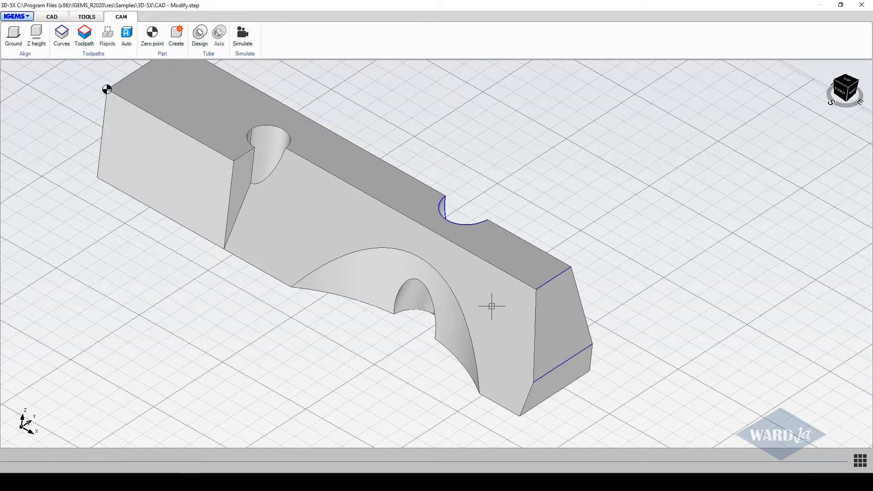
{"action": "scroll", "coordinate": [492, 306], "scroll_direction": "down", "scroll_amount": 1}
{"action": "middle_click_drag", "start_coordinate": [517, 300], "coordinate": [506, 319]}
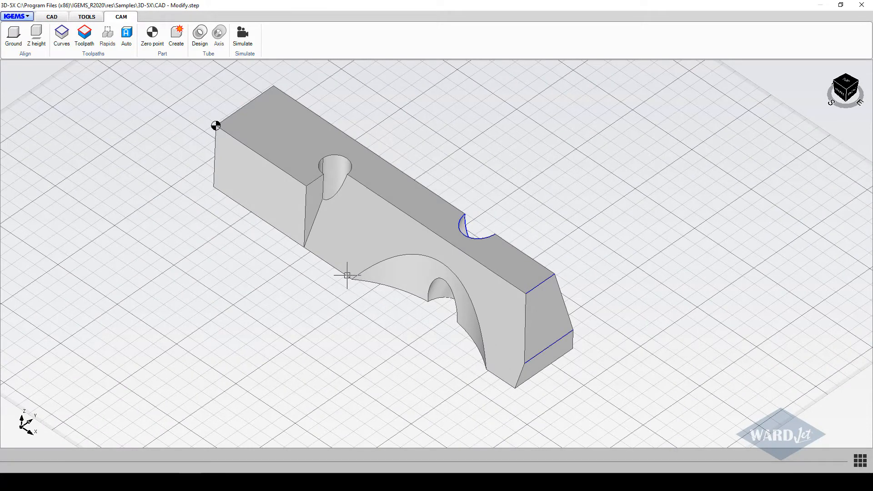
{"action": "scroll", "coordinate": [322, 224], "scroll_direction": "up", "scroll_amount": 1}
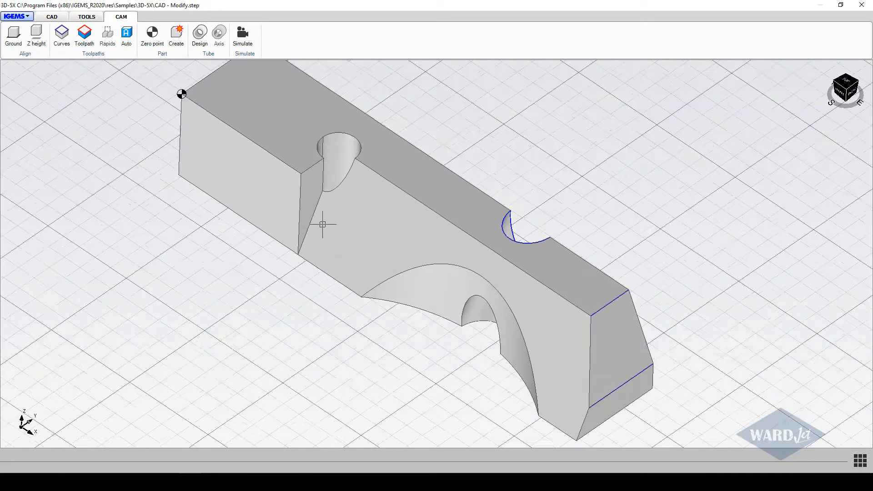
{"action": "scroll", "coordinate": [322, 224], "scroll_direction": "down", "scroll_amount": 2}
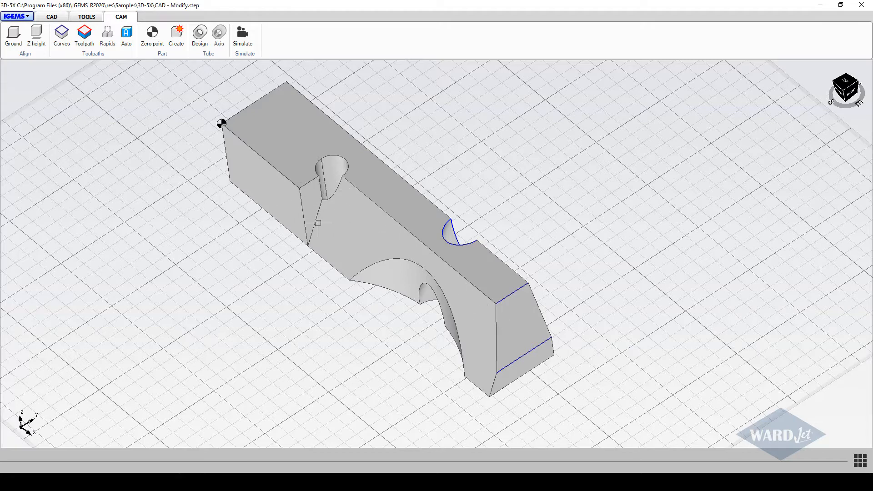
Draw a line from the vertical hole's upper centre to the notch's top outer corner
{"action": "middle_click_drag", "start_coordinate": [335, 233], "coordinate": [233, 131]}
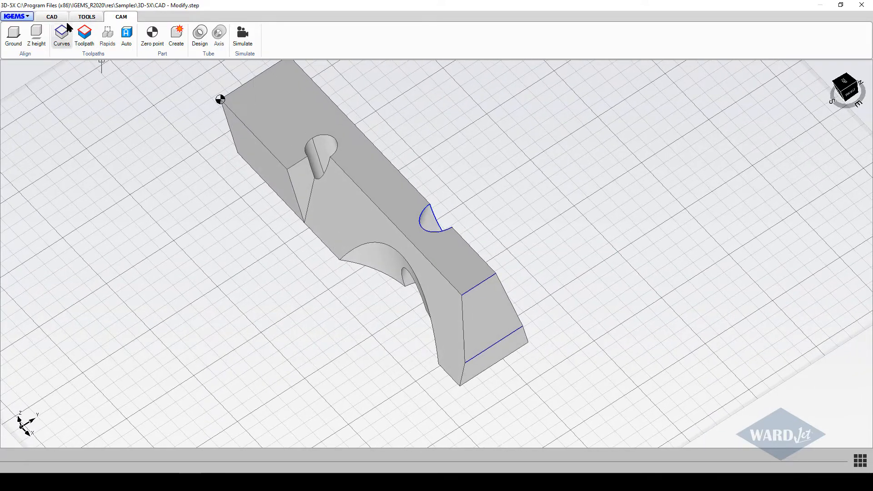
{"action": "left_click", "coordinate": [52, 18]}
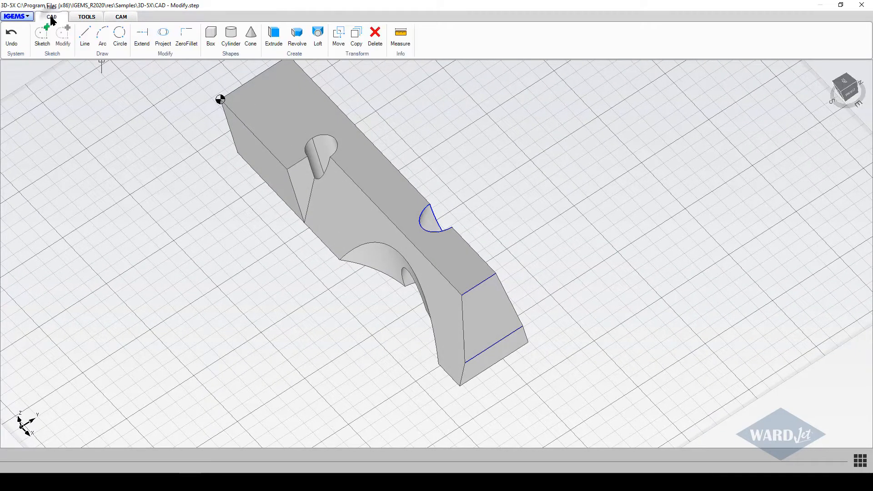
{"action": "left_click", "coordinate": [86, 38]}
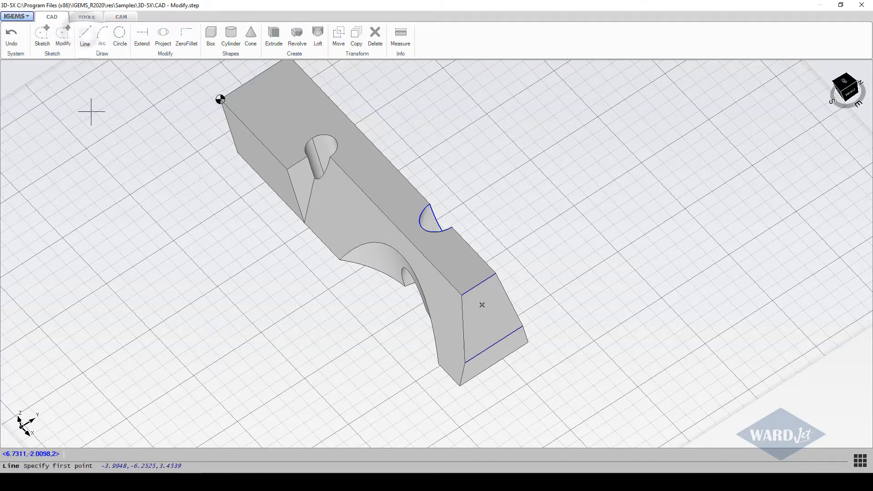
{"action": "scroll", "coordinate": [317, 157], "scroll_direction": "up", "scroll_amount": 2}
{"action": "scroll", "coordinate": [317, 157], "scroll_direction": "up", "scroll_amount": 1}
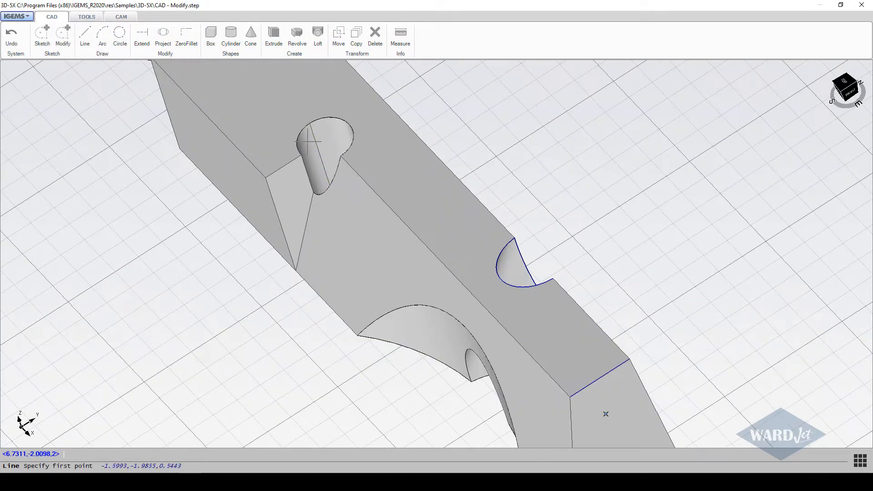
{"action": "scroll", "coordinate": [309, 136], "scroll_direction": "down", "scroll_amount": 2}
{"action": "scroll", "coordinate": [287, 115], "scroll_direction": "up", "scroll_amount": 2}
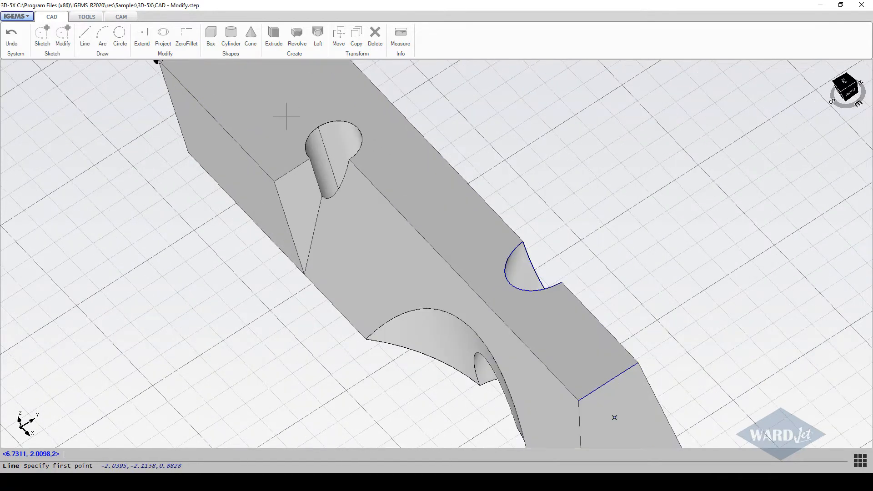
{"action": "right_click", "coordinate": [171, 250]}
{"action": "left_click", "coordinate": [202, 311]}
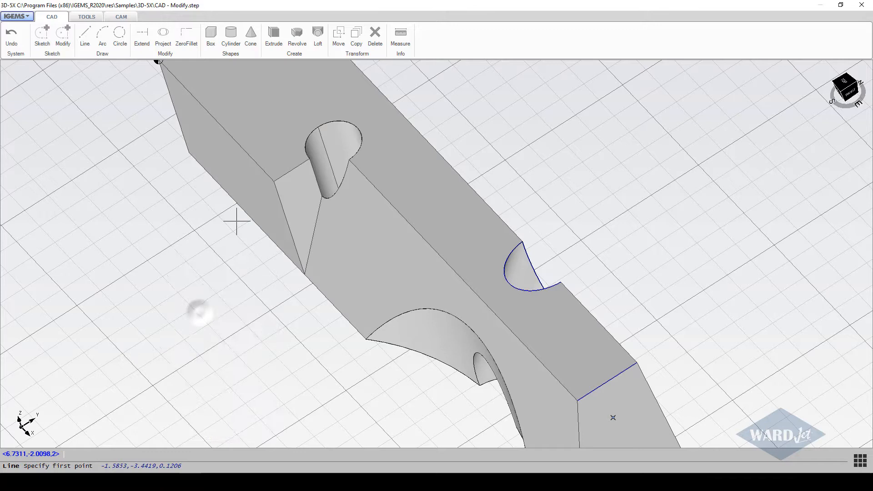
{"action": "left_click", "coordinate": [325, 122]}
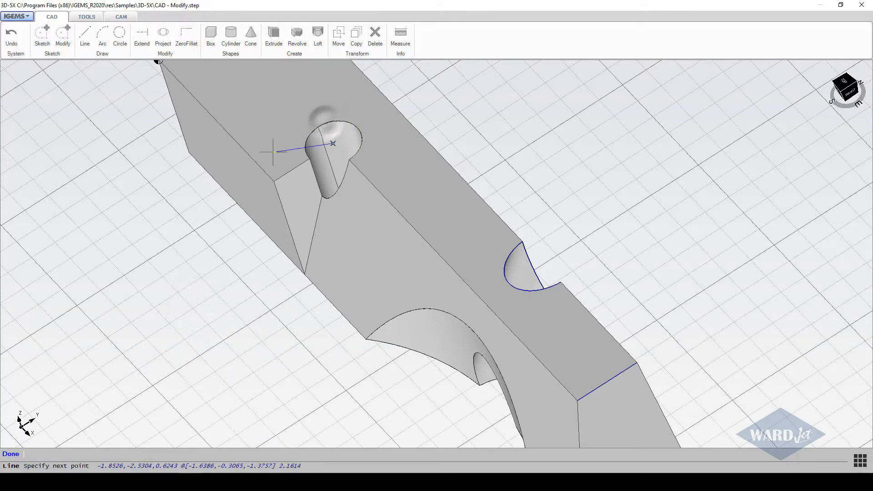
{"action": "left_click", "coordinate": [273, 181]}
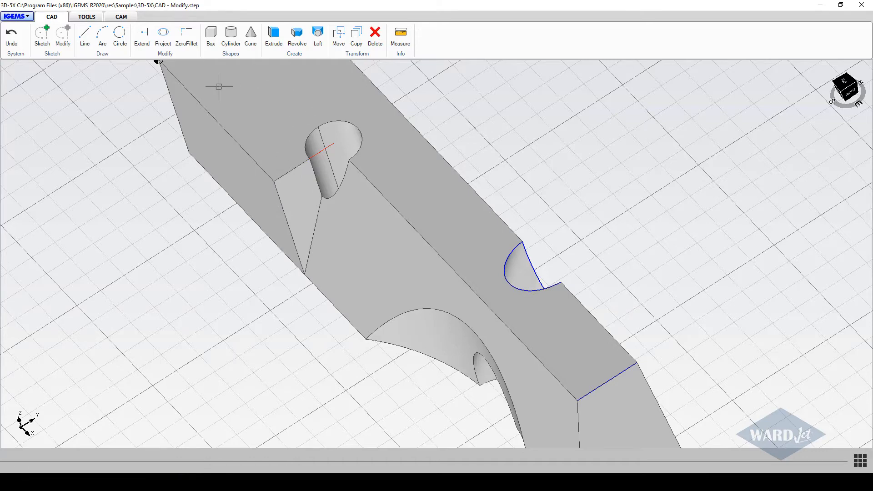
Copy the helper line from its end at the vertical hole's centre to the notch's lowest front corner
{"action": "left_click", "coordinate": [355, 39]}
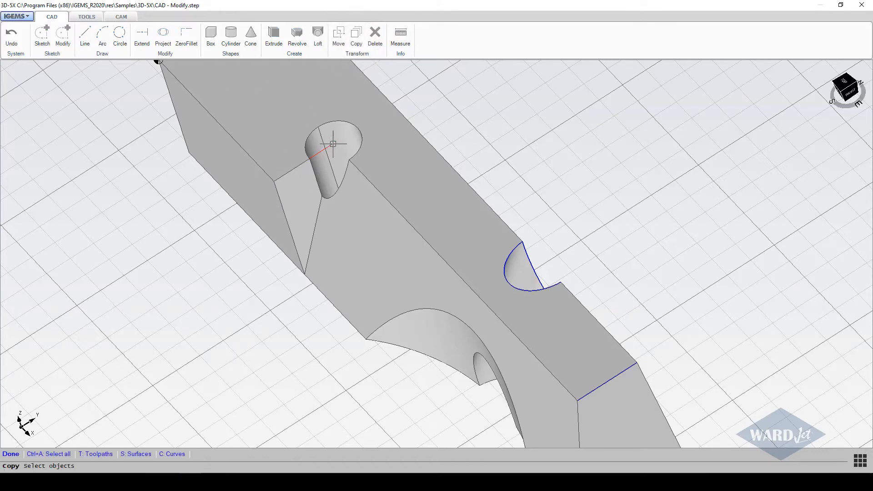
{"action": "scroll", "coordinate": [333, 144], "scroll_direction": "down", "scroll_amount": 2}
{"action": "scroll", "coordinate": [333, 144], "scroll_direction": "up", "scroll_amount": 5}
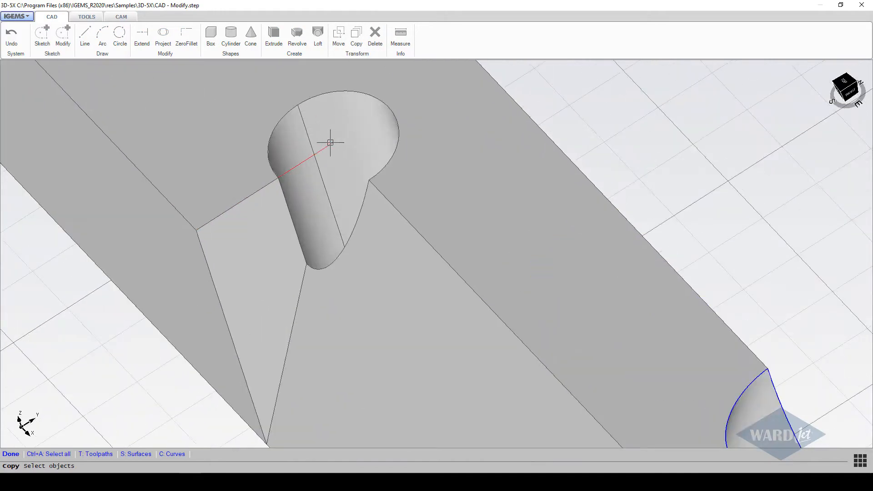
{"action": "left_click", "coordinate": [330, 146]}
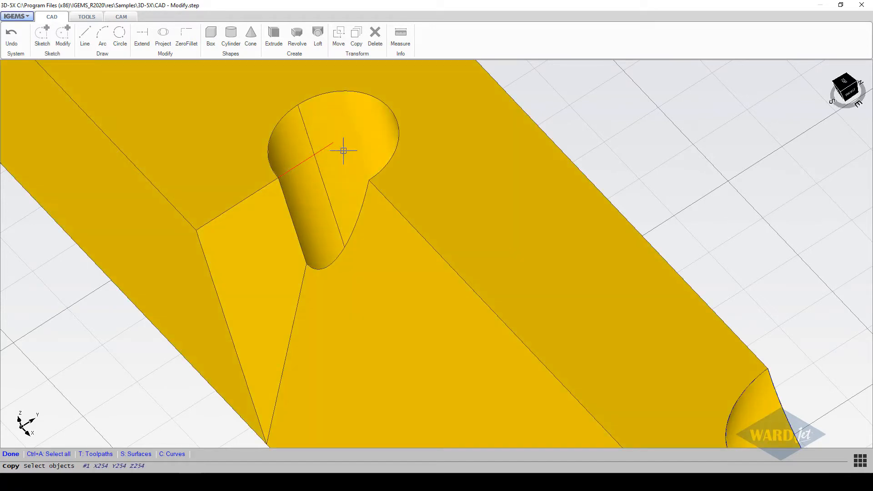
{"action": "left_click_drag", "start_coordinate": [343, 151], "coordinate": [321, 132]}
{"action": "left_click", "coordinate": [337, 111]}
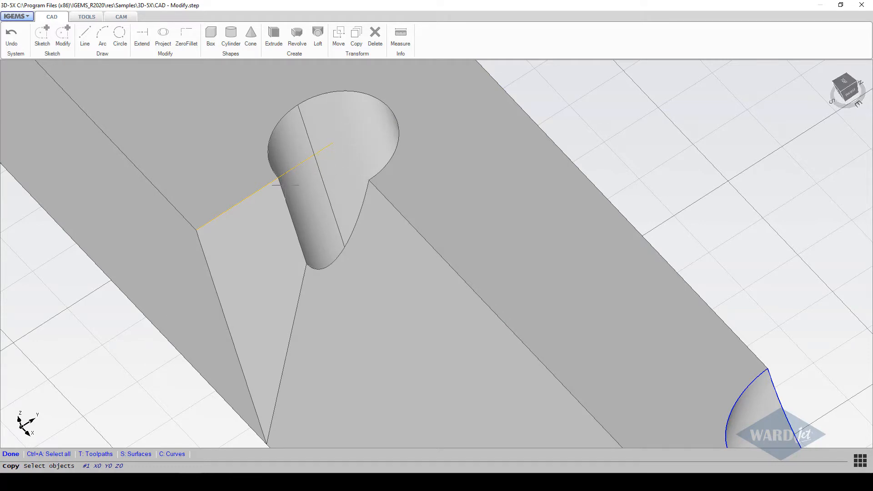
{"action": "key", "text": "Return"}
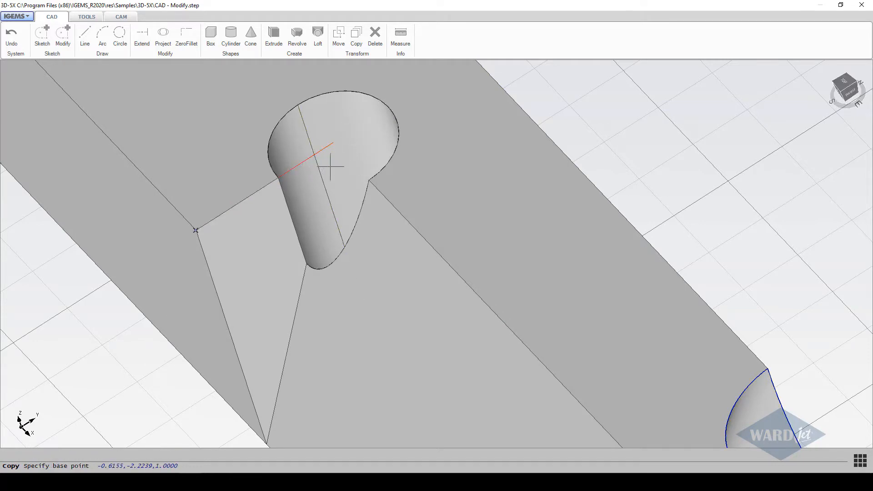
{"action": "left_click", "coordinate": [334, 142]}
{"action": "middle_click_drag", "start_coordinate": [315, 221], "coordinate": [327, 131]}
{"action": "left_click", "coordinate": [277, 353]}
{"action": "scroll", "coordinate": [281, 353], "scroll_direction": "down", "scroll_amount": 3}
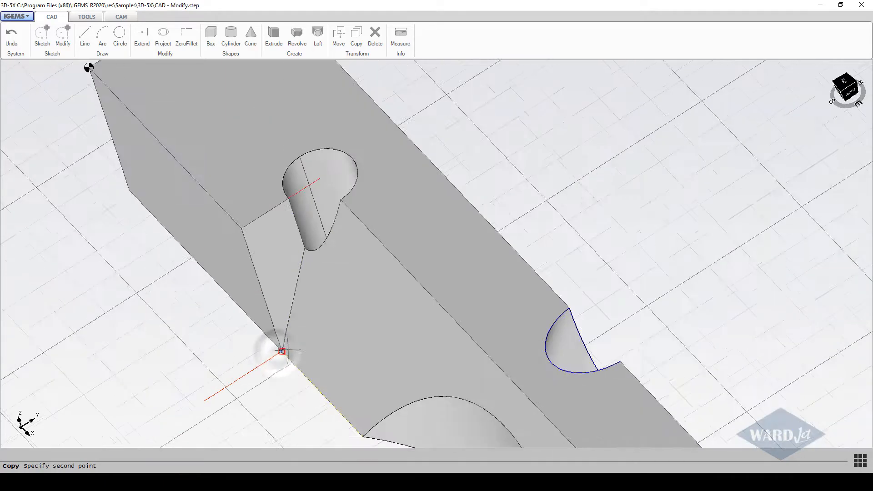
{"action": "middle_click_drag", "start_coordinate": [282, 336], "coordinate": [240, 222]}
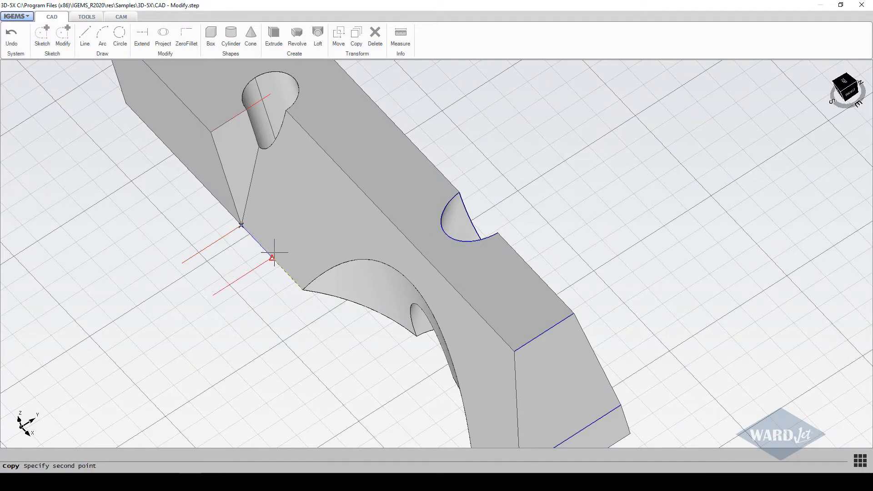
{"action": "left_click", "coordinate": [271, 250]}
{"action": "scroll", "coordinate": [271, 225], "scroll_direction": "down", "scroll_amount": 3}
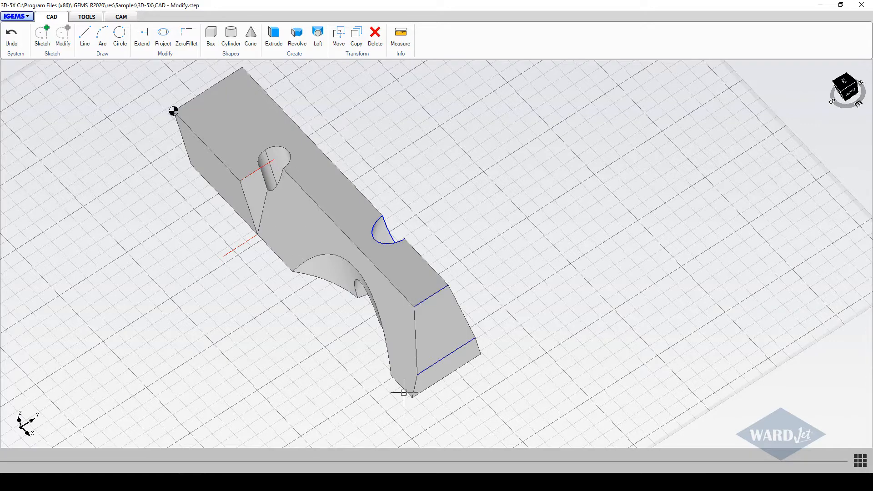
Extend the upper front edge past the sloped end as far as the plane of the vertical end face
{"action": "scroll", "coordinate": [400, 323], "scroll_direction": "up", "scroll_amount": 3}
{"action": "scroll", "coordinate": [399, 318], "scroll_direction": "down", "scroll_amount": 3}
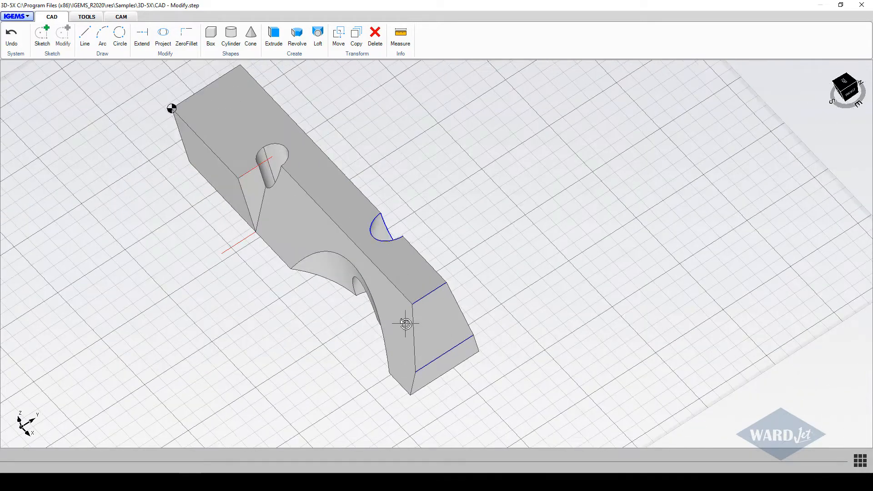
{"action": "middle_click_drag", "start_coordinate": [405, 324], "coordinate": [443, 306]}
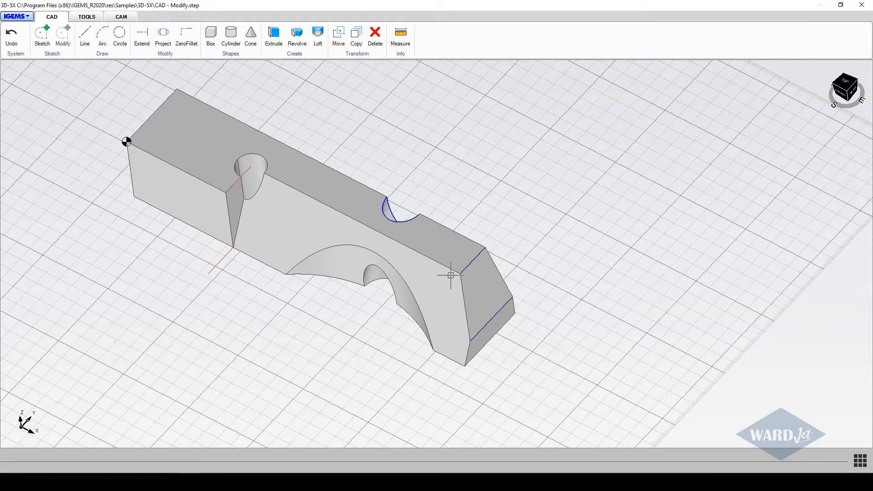
{"action": "scroll", "coordinate": [496, 298], "scroll_direction": "down", "scroll_amount": 2}
{"action": "middle_click_drag", "start_coordinate": [495, 301], "coordinate": [408, 246]}
{"action": "scroll", "coordinate": [409, 226], "scroll_direction": "down", "scroll_amount": 2}
{"action": "scroll", "coordinate": [422, 255], "scroll_direction": "up", "scroll_amount": 4}
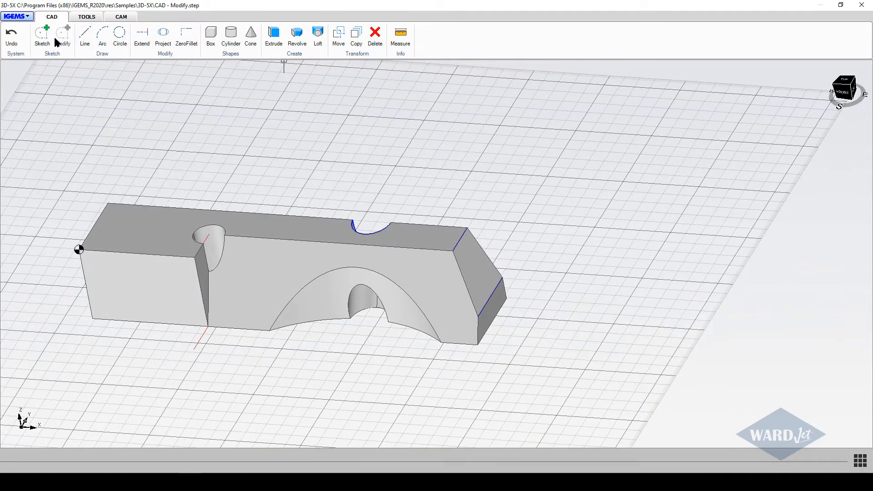
{"action": "left_click", "coordinate": [142, 38]}
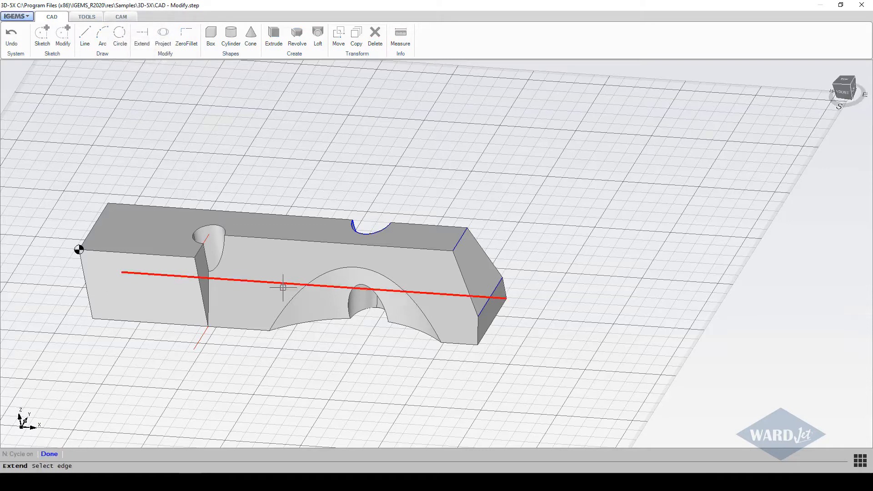
{"action": "left_click", "coordinate": [428, 250]}
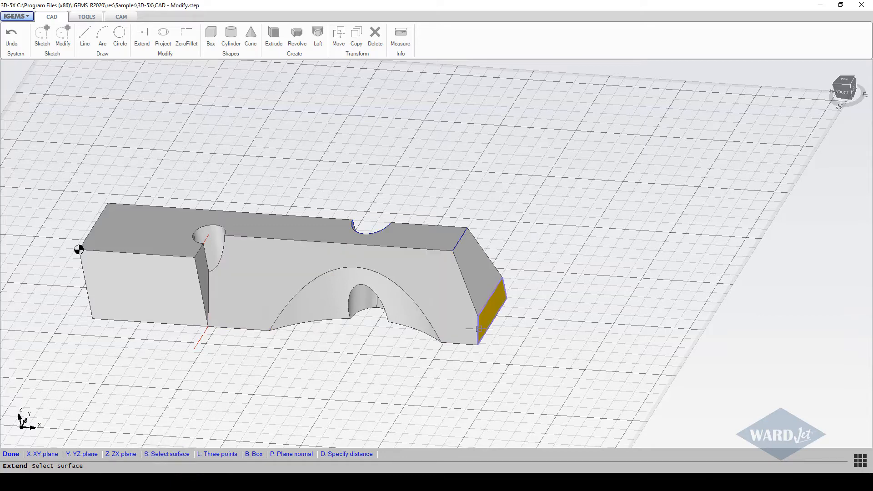
{"action": "left_click", "coordinate": [487, 316]}
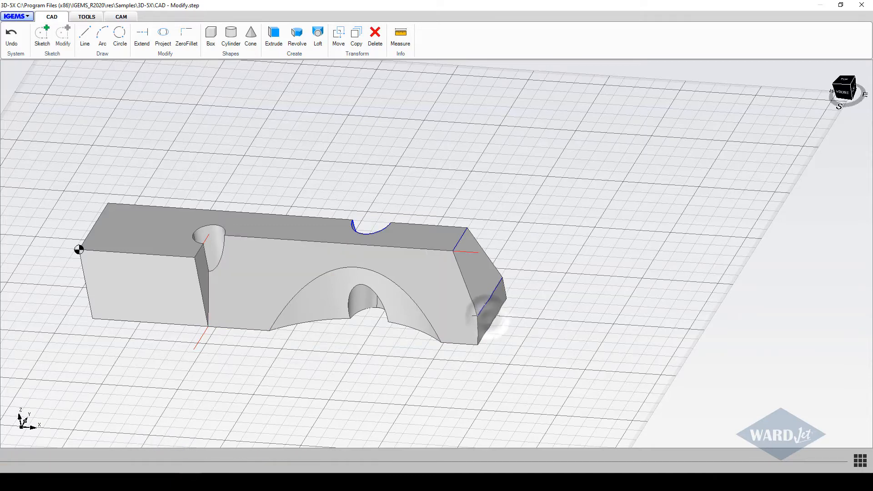
Start a cutting curve with the extension line at the sloped end and add the upper front edge up to the vertical hole
{"action": "scroll", "coordinate": [449, 324], "scroll_direction": "down", "scroll_amount": 2}
{"action": "scroll", "coordinate": [448, 323], "scroll_direction": "up", "scroll_amount": 2}
{"action": "middle_click_drag", "start_coordinate": [448, 324], "coordinate": [440, 280]}
{"action": "scroll", "coordinate": [389, 187], "scroll_direction": "up", "scroll_amount": 3}
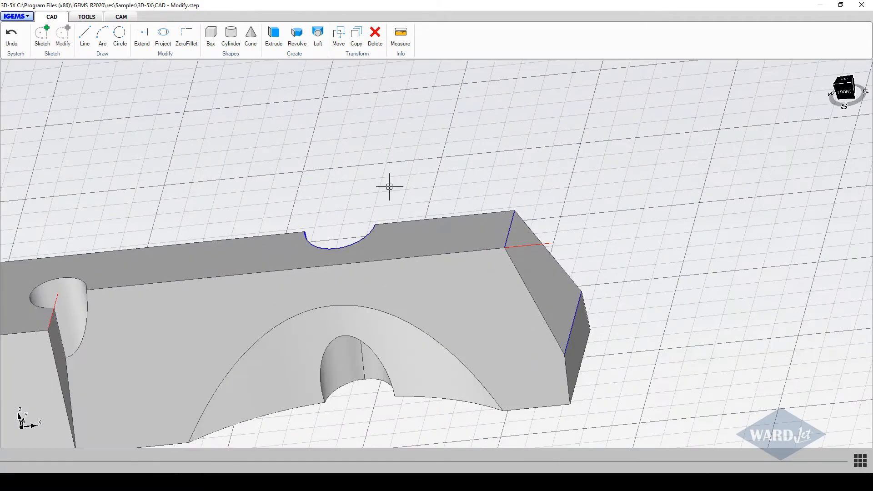
{"action": "middle_click_drag", "start_coordinate": [389, 187], "coordinate": [428, 129]}
{"action": "middle_click_drag", "start_coordinate": [430, 131], "coordinate": [409, 179]}
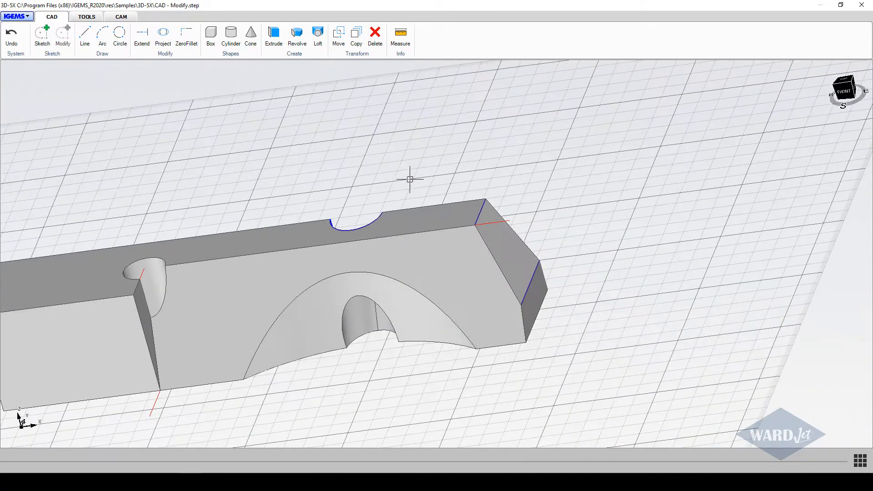
{"action": "middle_click_drag", "start_coordinate": [423, 326], "coordinate": [335, 410]}
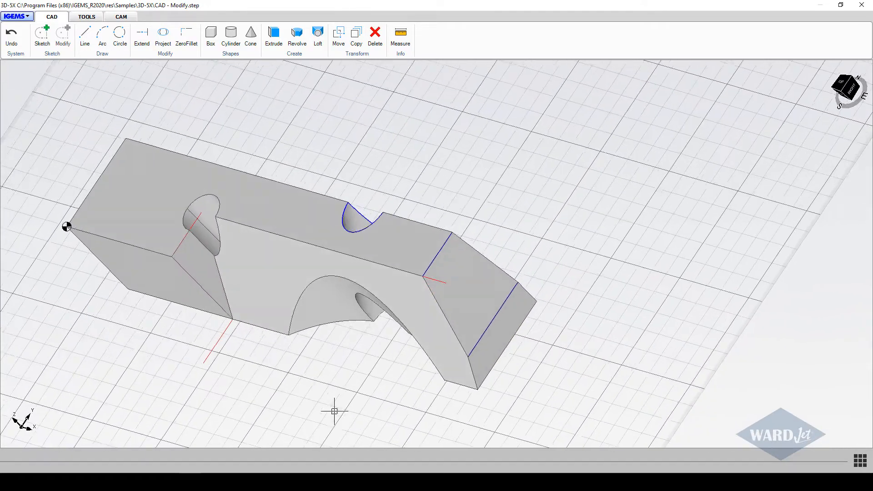
{"action": "left_click", "coordinate": [119, 16]}
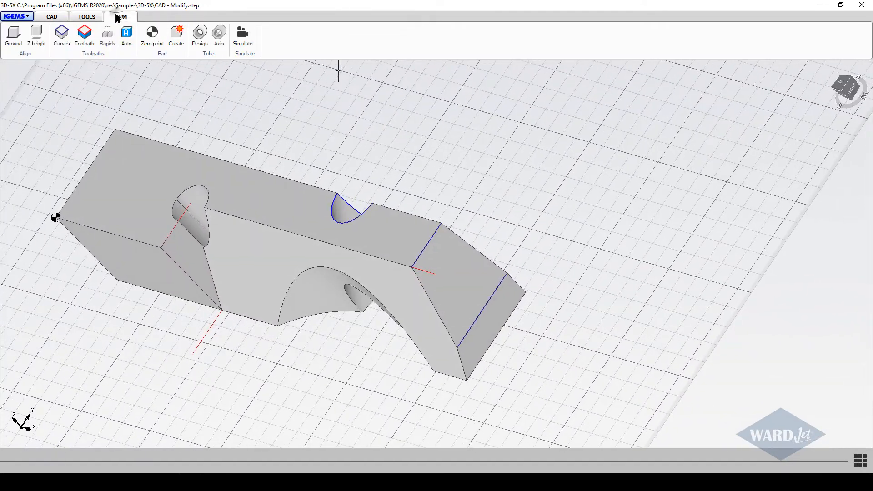
{"action": "left_click", "coordinate": [61, 35]}
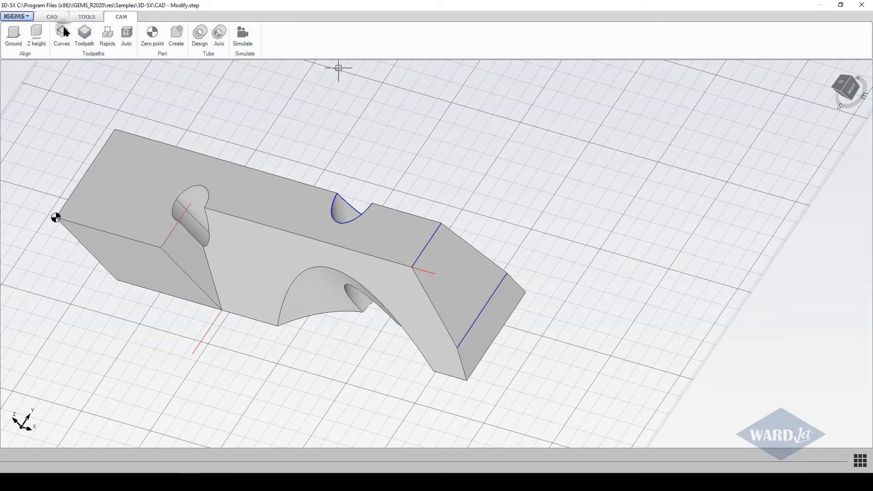
{"action": "left_click", "coordinate": [90, 97]}
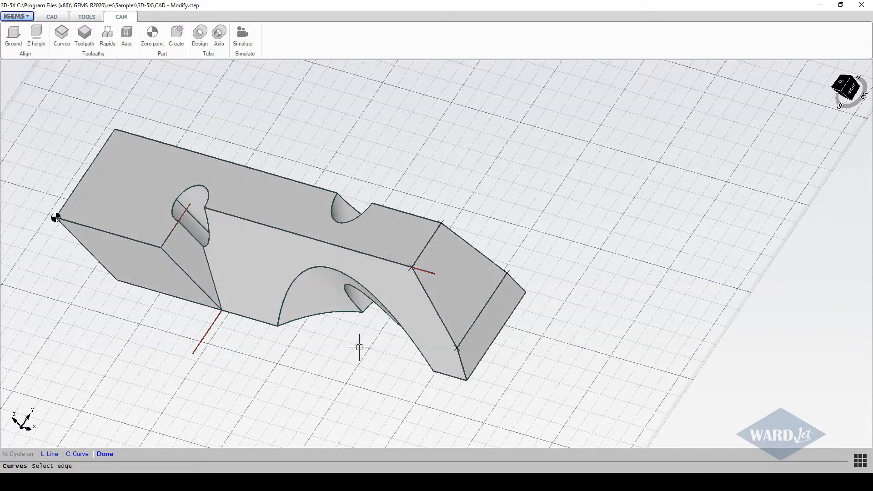
{"action": "left_click", "coordinate": [861, 459]}
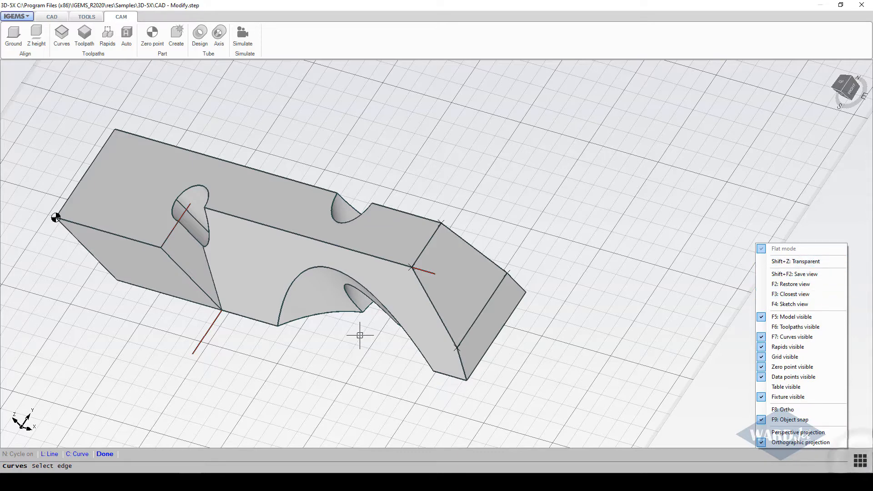
{"action": "left_click", "coordinate": [427, 273]}
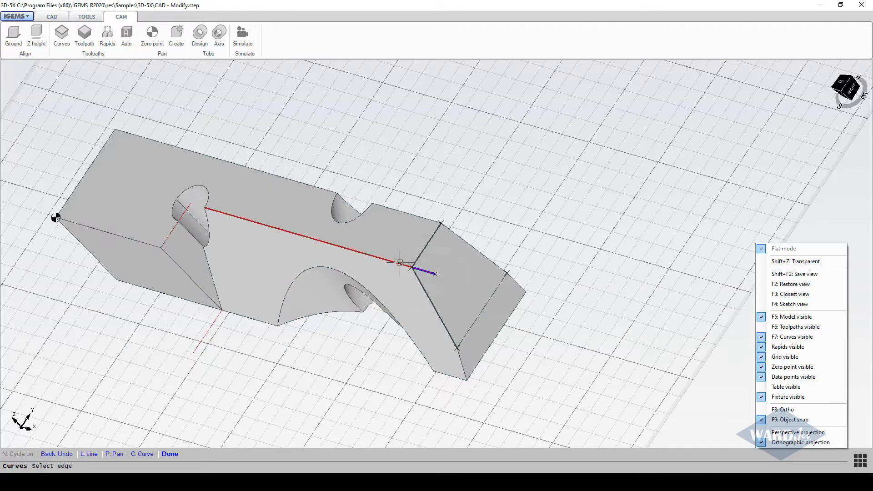
{"action": "left_click", "coordinate": [399, 263]}
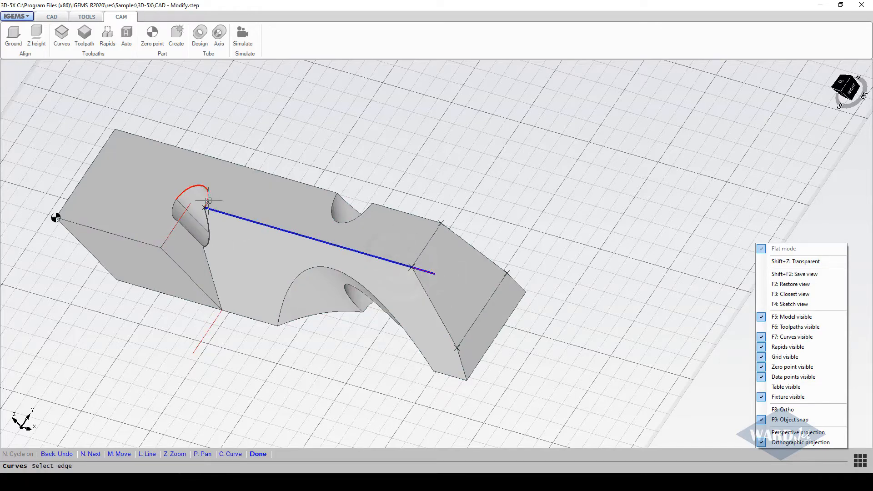
Extend the long upper edge curve with a straight line across the hole to the end of the red guide line inside it
{"action": "scroll", "coordinate": [198, 195], "scroll_direction": "up", "scroll_amount": 5}
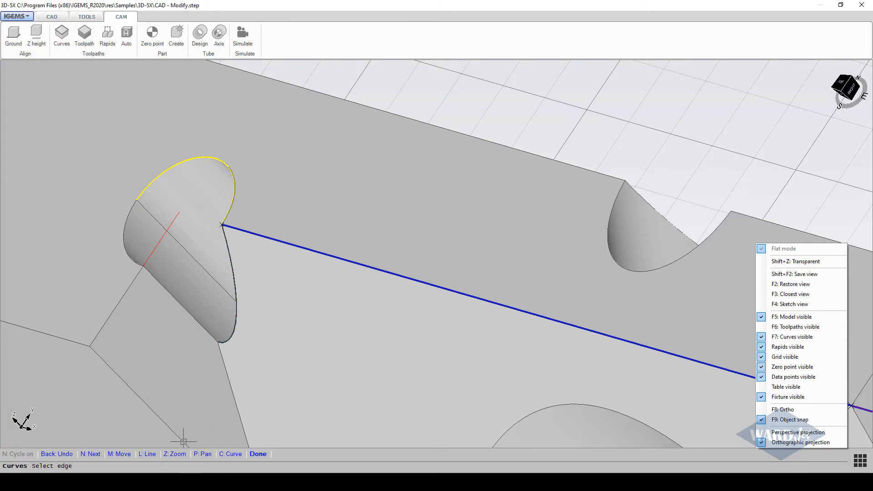
{"action": "left_click", "coordinate": [146, 453]}
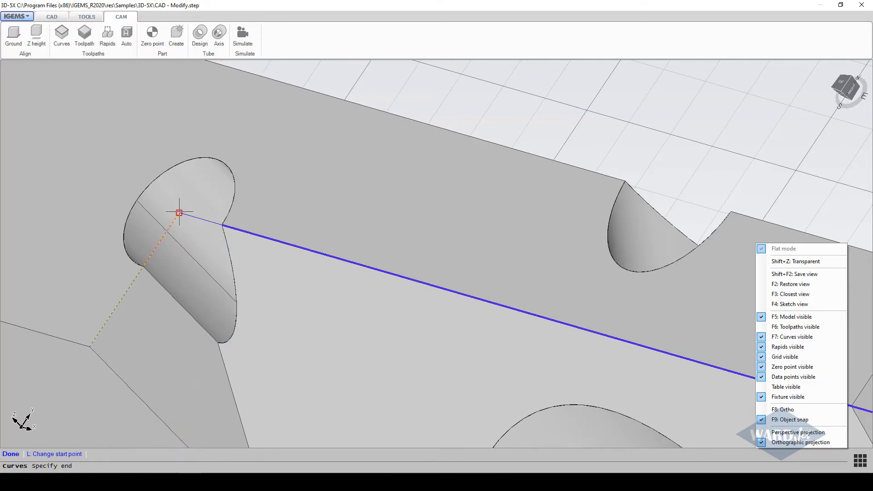
{"action": "left_click", "coordinate": [179, 212]}
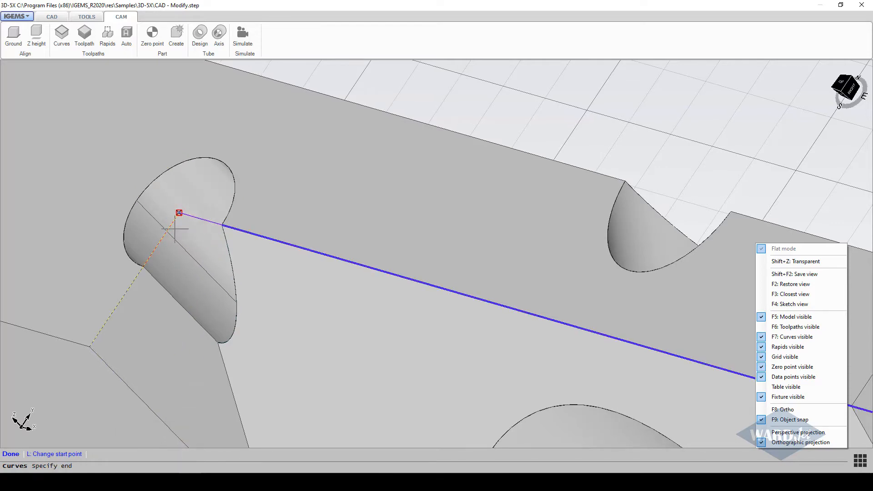
{"action": "left_click", "coordinate": [10, 454]}
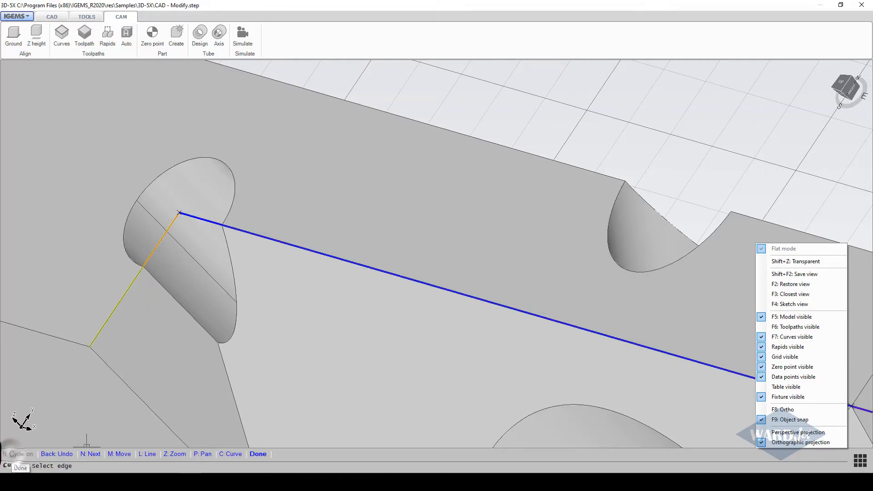
Add the guide line from the hole to the block's upper side corner and finish the upper open curve
{"action": "left_click", "coordinate": [160, 248]}
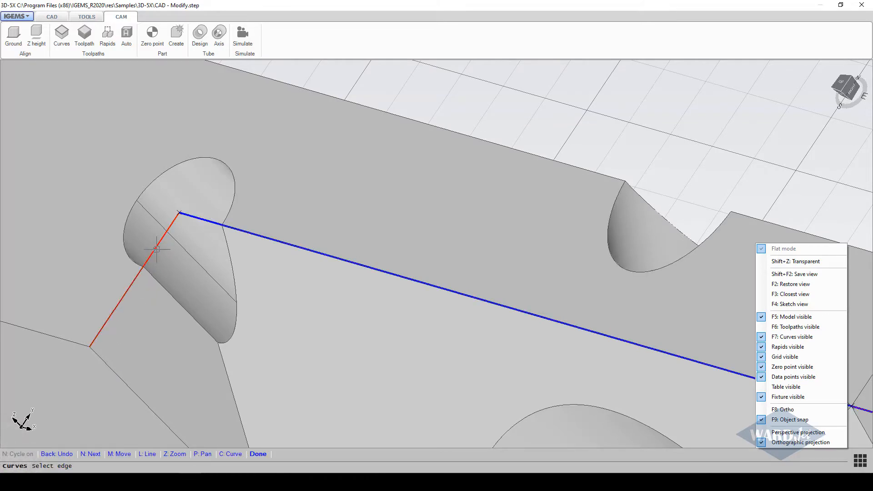
{"action": "scroll", "coordinate": [173, 346], "scroll_direction": "down", "scroll_amount": 5}
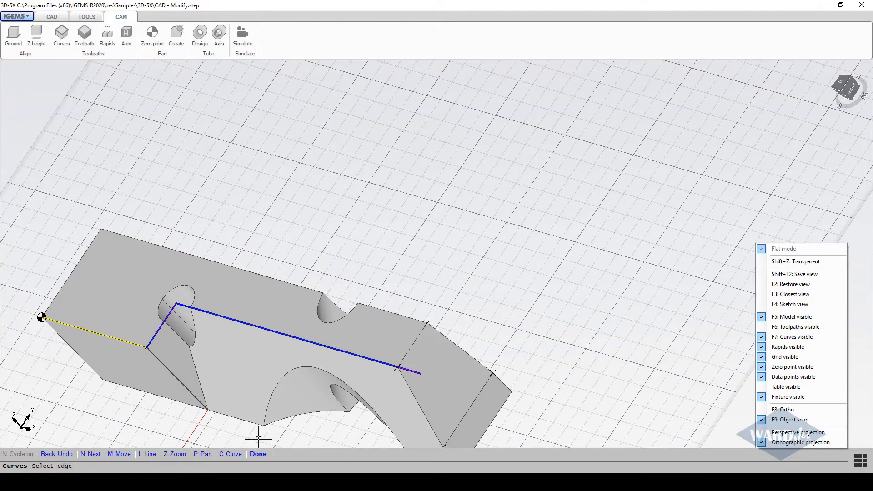
{"action": "left_click", "coordinate": [258, 453]}
{"action": "scroll", "coordinate": [299, 316], "scroll_direction": "up", "scroll_amount": 3}
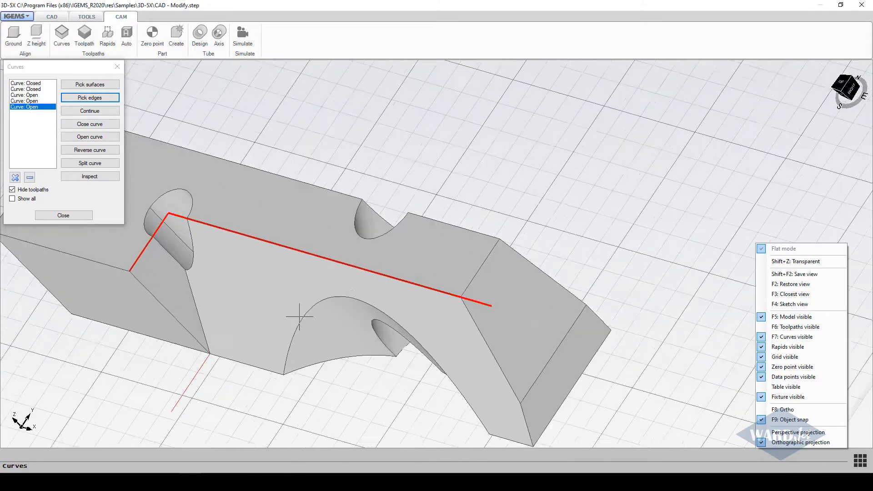
{"action": "scroll", "coordinate": [299, 316], "scroll_direction": "down", "scroll_amount": 3}
{"action": "mouse_move", "coordinate": [300, 317]}
{"action": "middle_mouse_down"}
{"action": "mouse_move", "coordinate": [278, 289]}
{"action": "mouse_move", "coordinate": [302, 305]}
{"action": "mouse_move", "coordinate": [300, 318]}
{"action": "middle_mouse_up"}
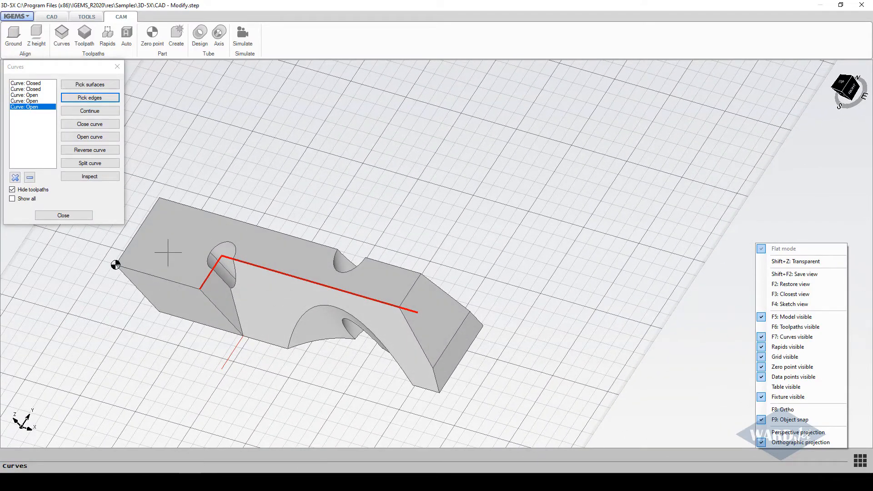
Start a new edge-picked curve with the short bottom edge between the large arch and the bevelled end
{"action": "left_click", "coordinate": [91, 98]}
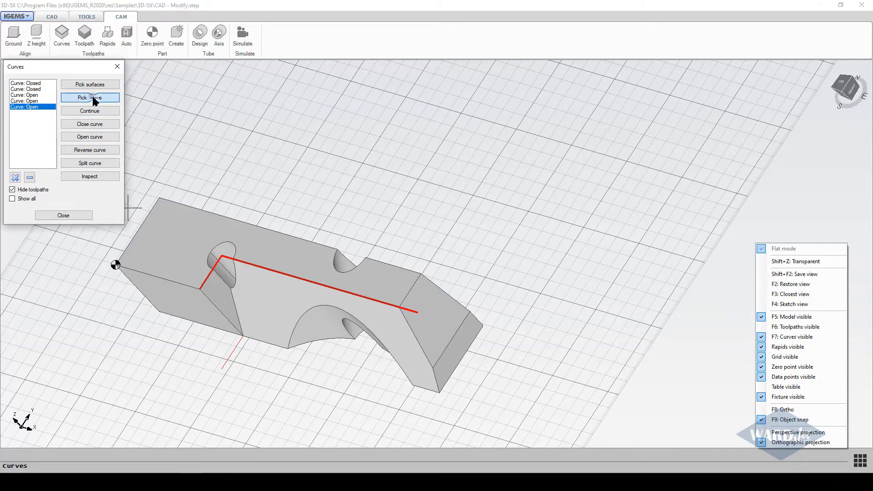
{"action": "left_click", "coordinate": [425, 388]}
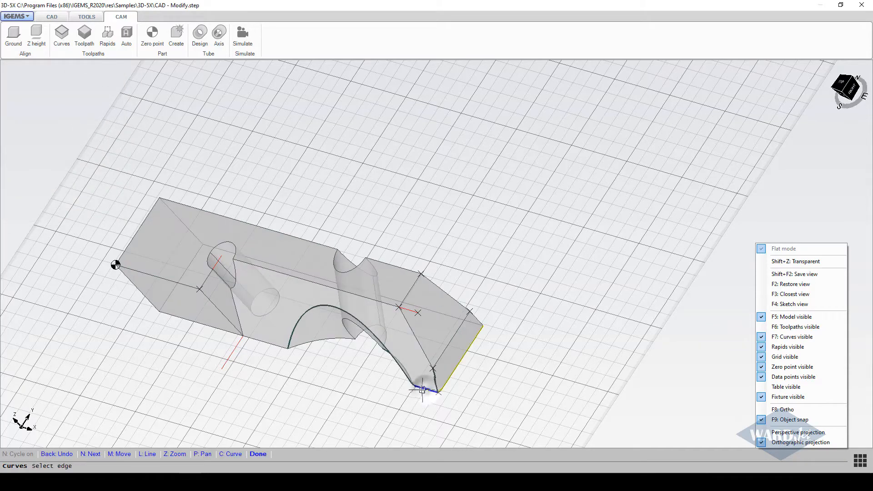
{"action": "scroll", "coordinate": [423, 390], "scroll_direction": "up", "scroll_amount": 3}
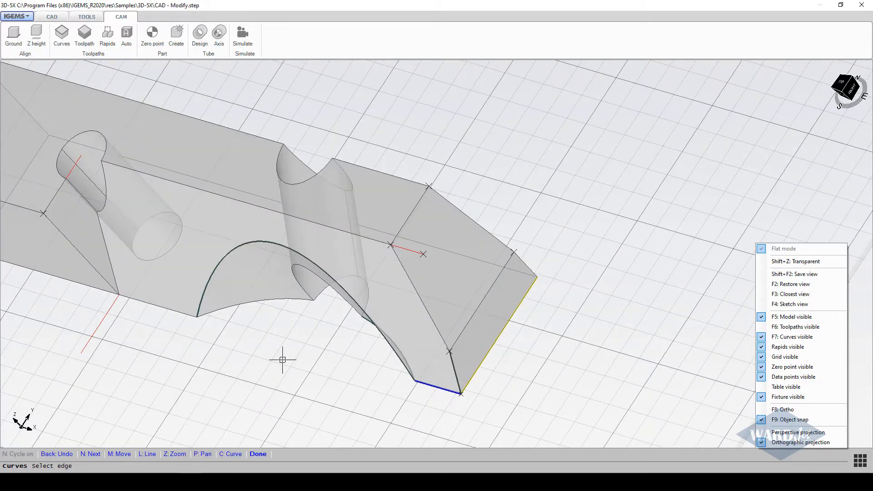
Bridge the arch opening with a straight line from the curve's arch-side end to the arch's far bottom corner
{"action": "left_click", "coordinate": [147, 454]}
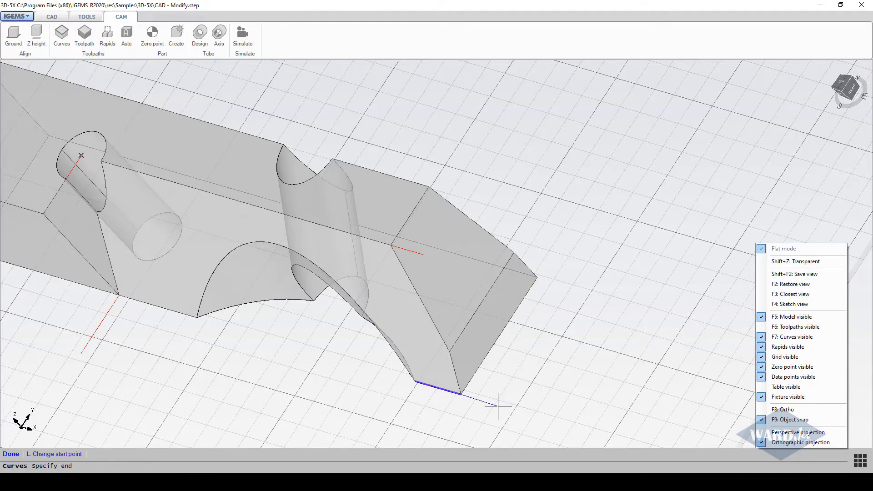
{"action": "scroll", "coordinate": [468, 407], "scroll_direction": "up", "scroll_amount": 5}
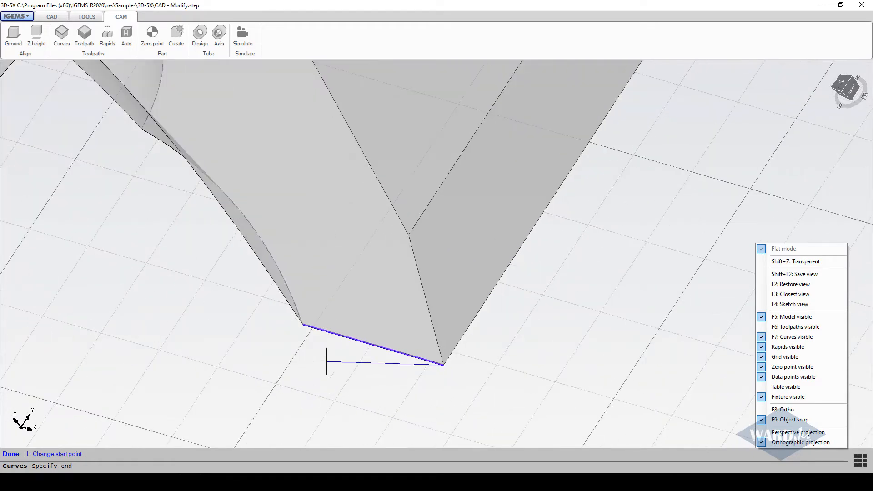
{"action": "left_click", "coordinate": [49, 454]}
{"action": "scroll", "coordinate": [210, 322], "scroll_direction": "down", "scroll_amount": 3}
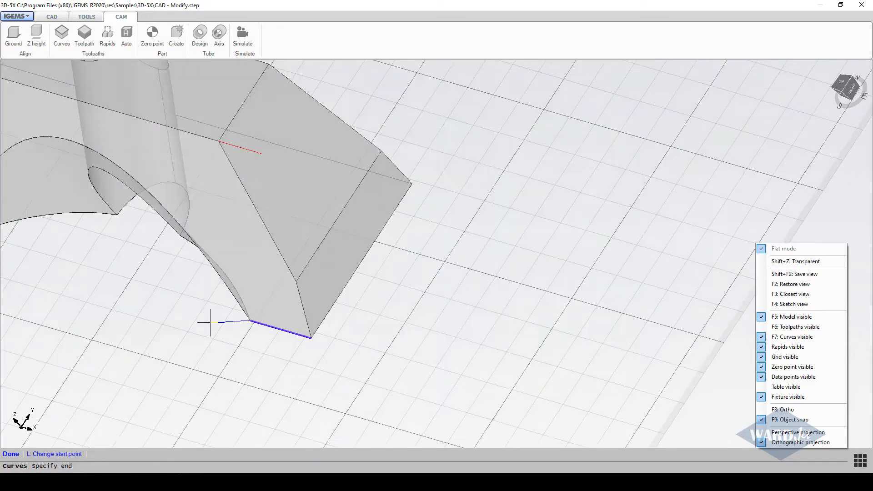
{"action": "middle_click_drag", "start_coordinate": [238, 331], "coordinate": [486, 351]}
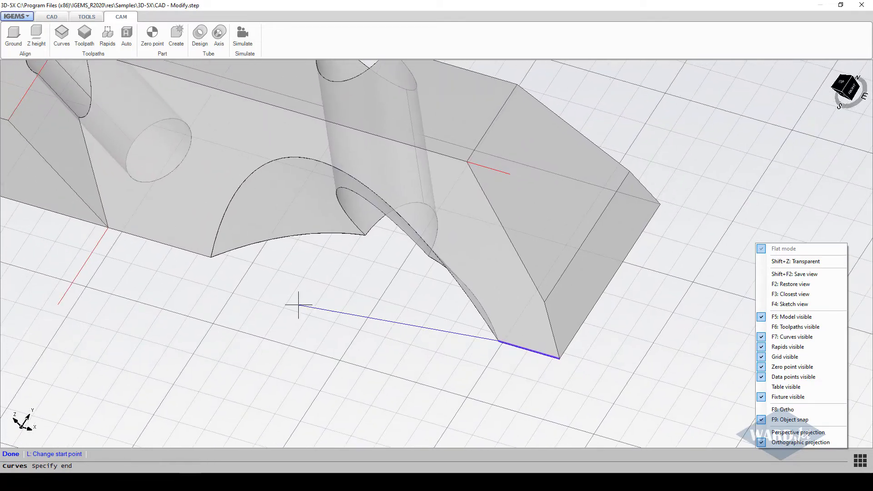
{"action": "left_click", "coordinate": [210, 258]}
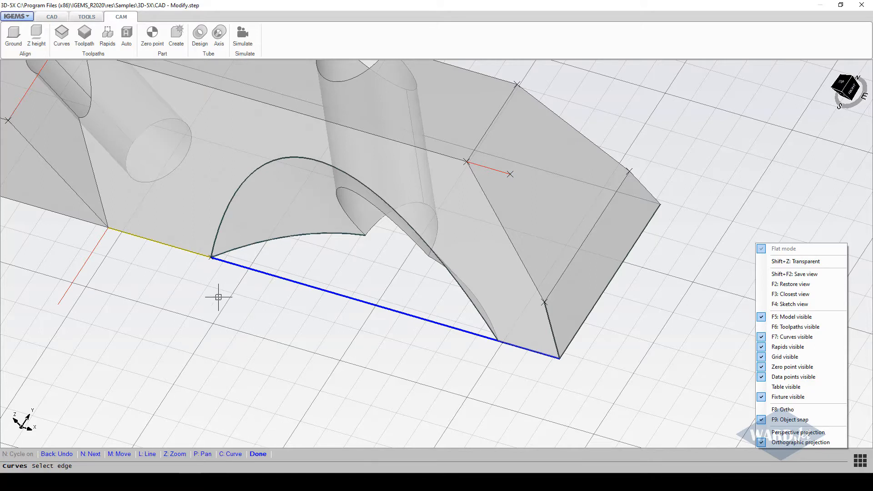
Add the bottom edge beyond the arch and the red guide line to the curve, then finish it and close curve editing
{"action": "left_click", "coordinate": [167, 279]}
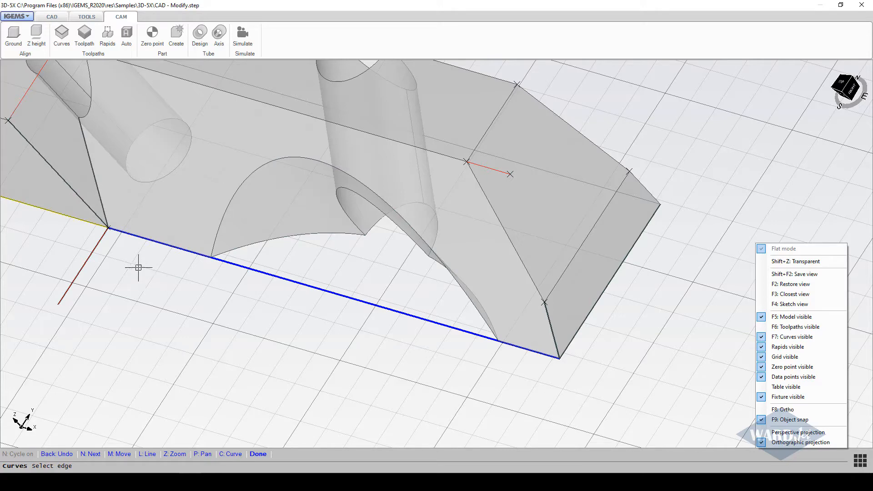
{"action": "left_click", "coordinate": [81, 269]}
{"action": "scroll", "coordinate": [154, 310], "scroll_direction": "down", "scroll_amount": 2}
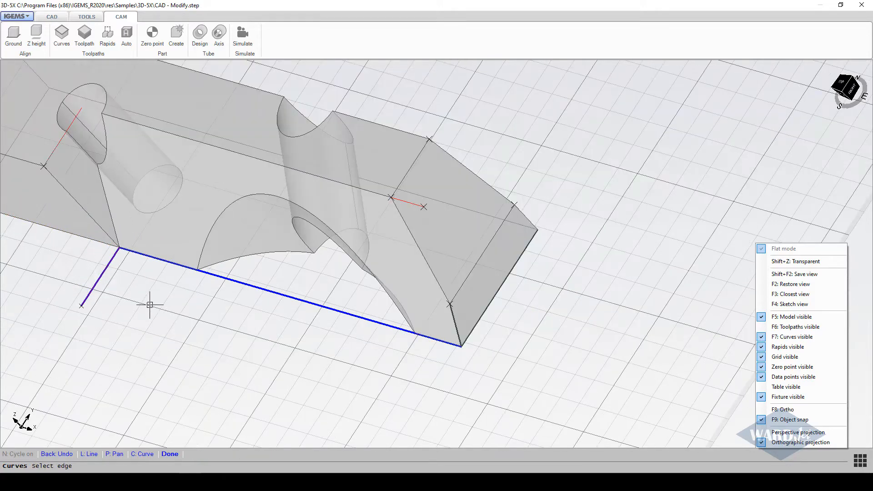
{"action": "right_click", "coordinate": [150, 304]}
{"action": "left_click", "coordinate": [63, 215]}
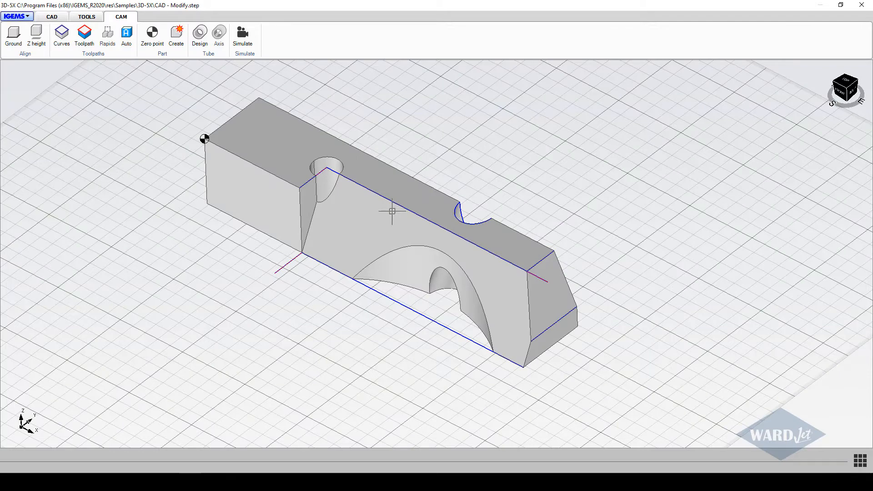
Create a new toolpath from the long upper curve and the matching lower curve along the block's arched side
{"action": "left_click", "coordinate": [84, 37]}
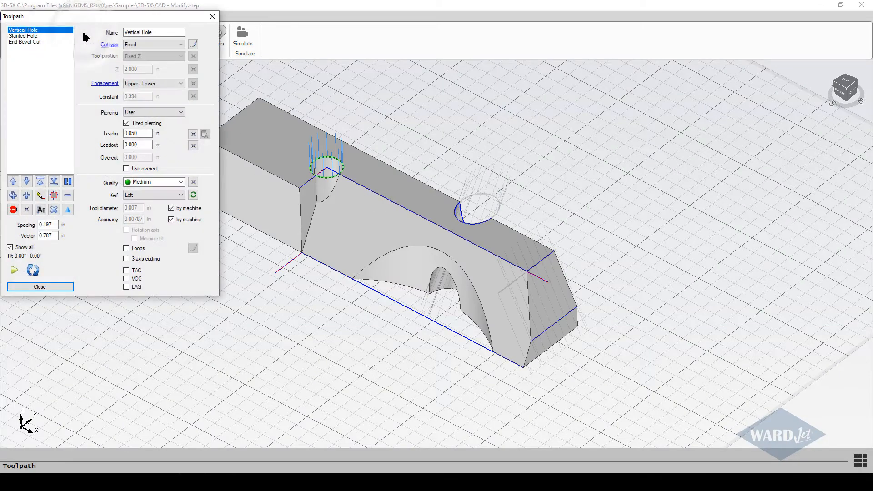
{"action": "left_click", "coordinate": [26, 196]}
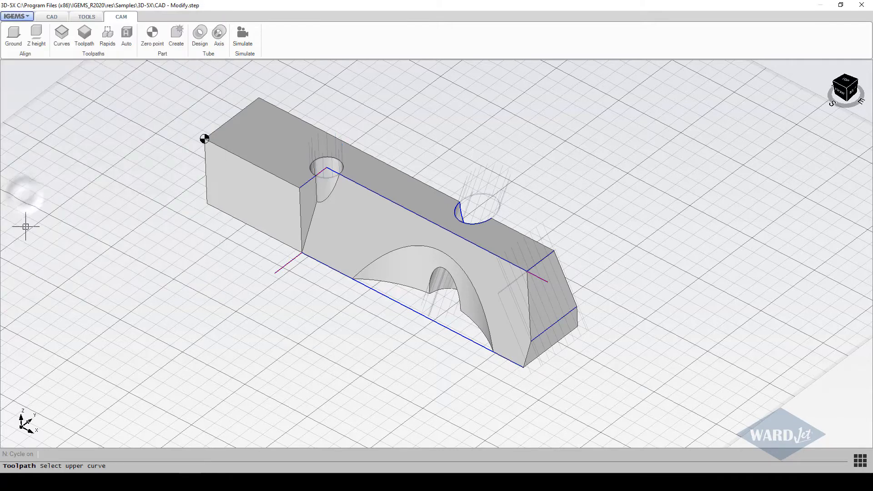
{"action": "left_click", "coordinate": [542, 277]}
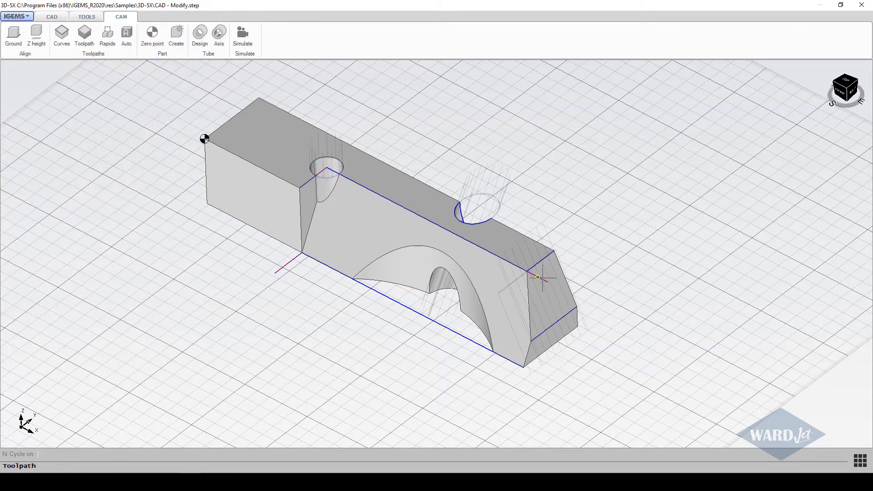
{"action": "left_click", "coordinate": [580, 304]}
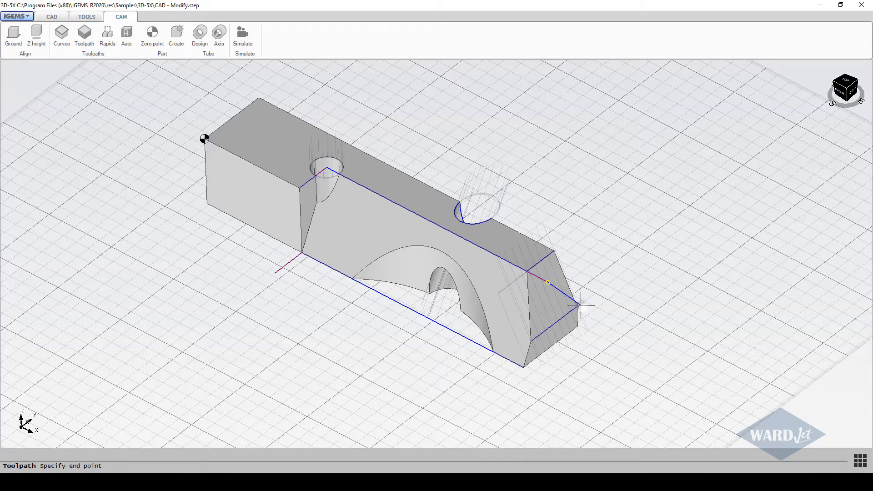
{"action": "left_click", "coordinate": [243, 241]}
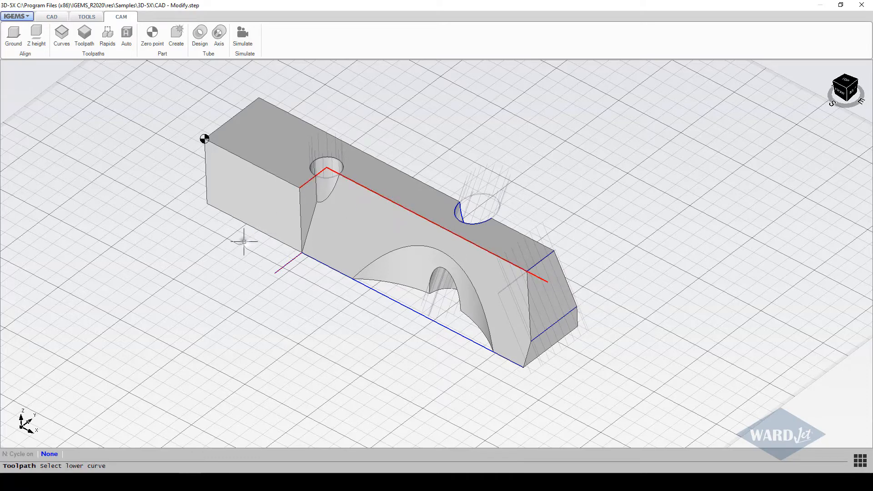
{"action": "left_click", "coordinate": [276, 272]}
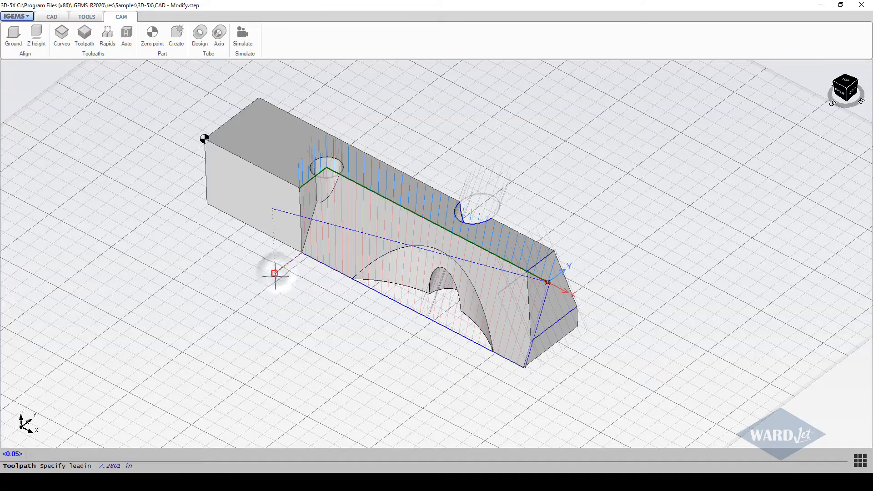
Place a lead-in of about 0.05 in at the bevelled end, continuing straight out along the upper curve
{"action": "scroll", "coordinate": [576, 273], "scroll_direction": "up", "scroll_amount": 4}
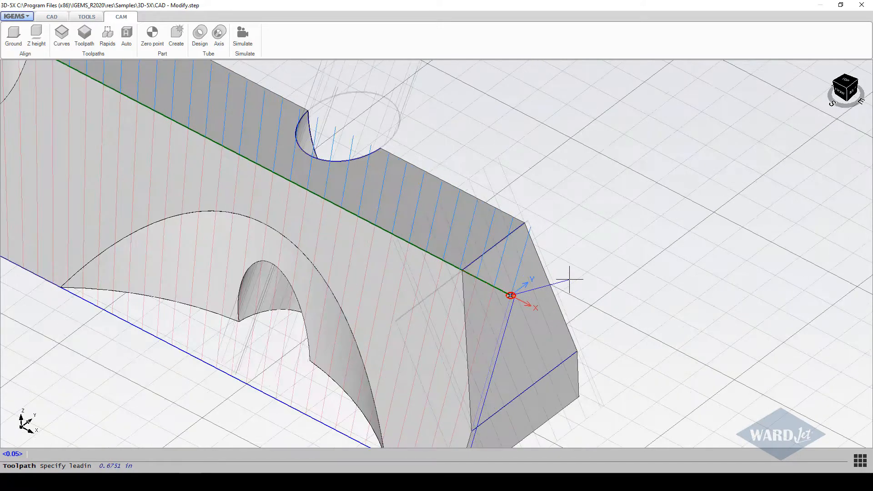
{"action": "middle_click_drag", "start_coordinate": [550, 311], "coordinate": [527, 289], "text": "shift"}
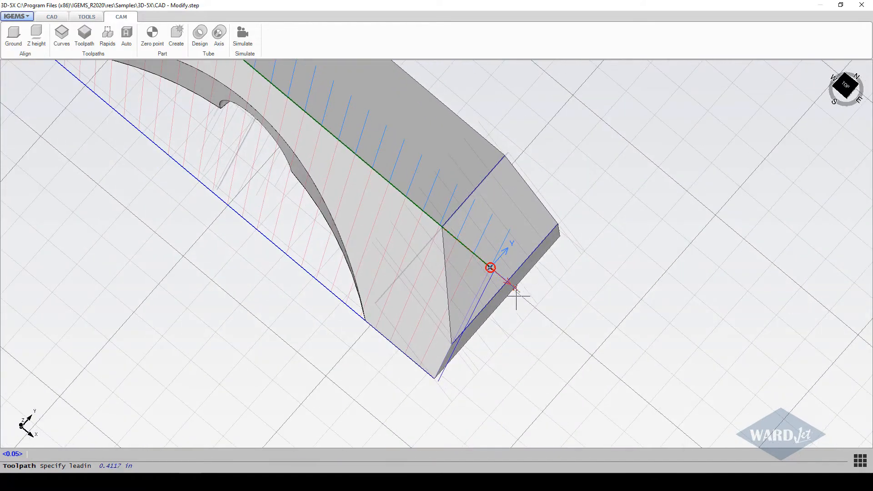
{"action": "scroll", "coordinate": [505, 300], "scroll_direction": "up", "scroll_amount": 4}
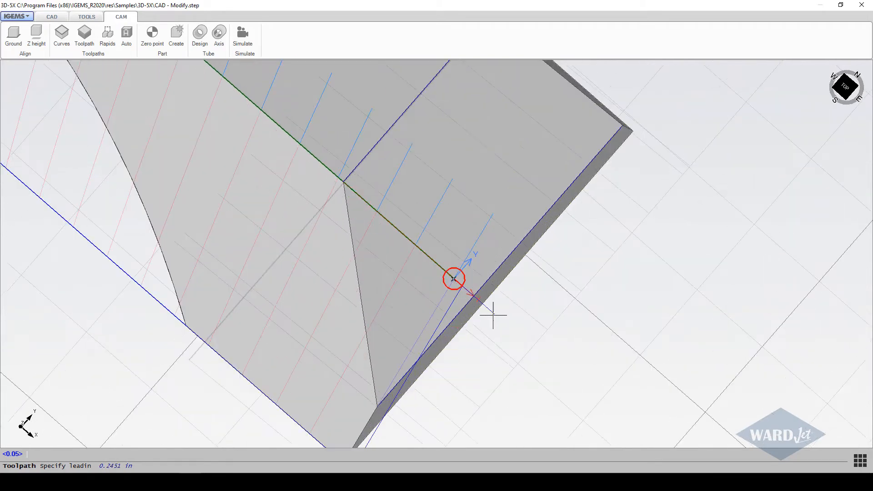
{"action": "middle_click_drag", "start_coordinate": [478, 314], "coordinate": [470, 335], "text": "shift"}
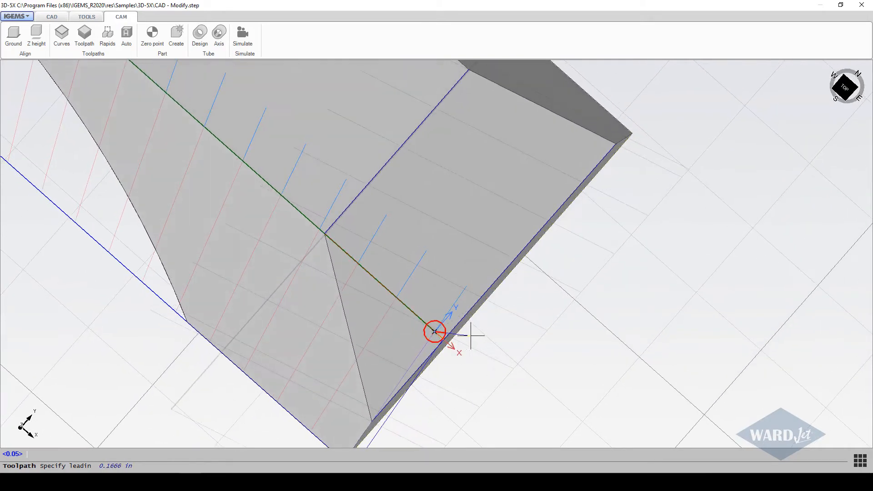
{"action": "left_click", "coordinate": [455, 351]}
Place a lead-out of about 0.052 in at the block's side corner, continuing the short cut out from the hole
{"action": "scroll", "coordinate": [520, 312], "scroll_direction": "down", "scroll_amount": 5}
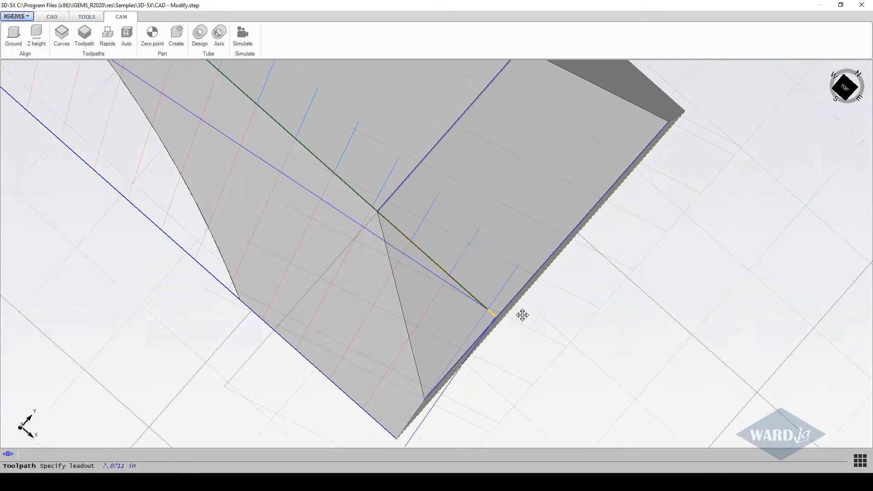
{"action": "scroll", "coordinate": [208, 167], "scroll_direction": "up", "scroll_amount": 3}
{"action": "scroll", "coordinate": [218, 205], "scroll_direction": "up", "scroll_amount": 4}
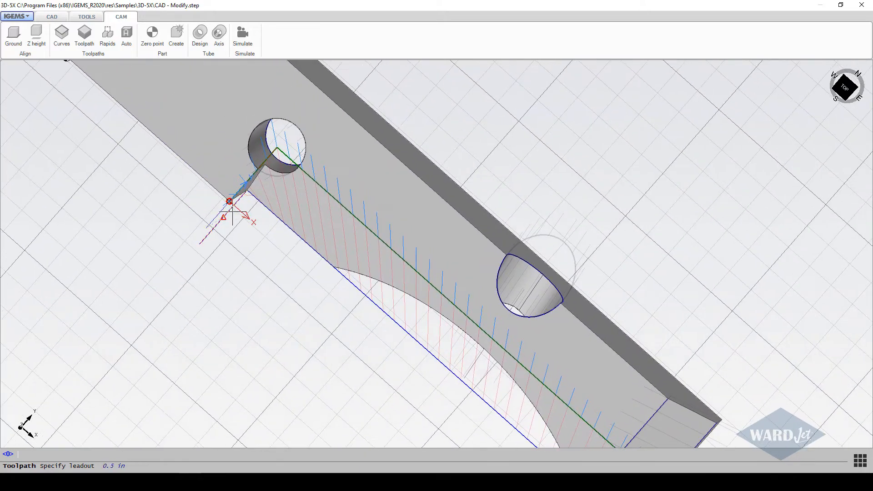
{"action": "scroll", "coordinate": [212, 212], "scroll_direction": "up", "scroll_amount": 2}
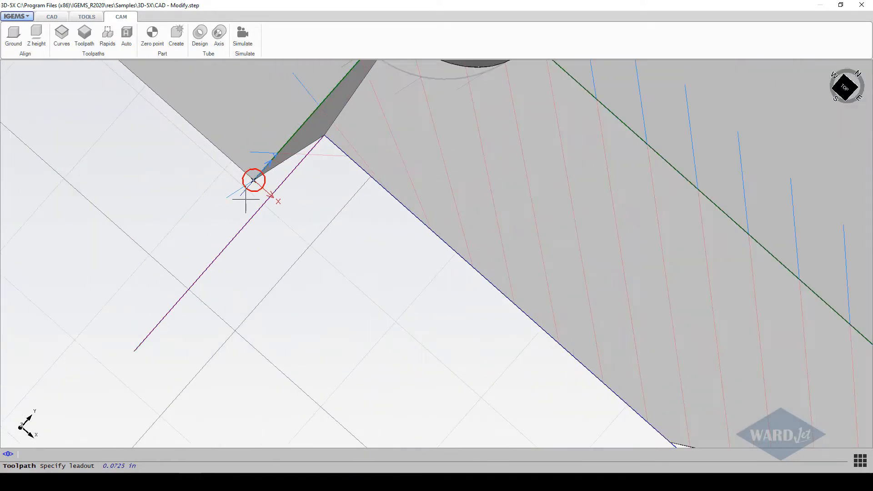
{"action": "scroll", "coordinate": [246, 198], "scroll_direction": "up", "scroll_amount": 2}
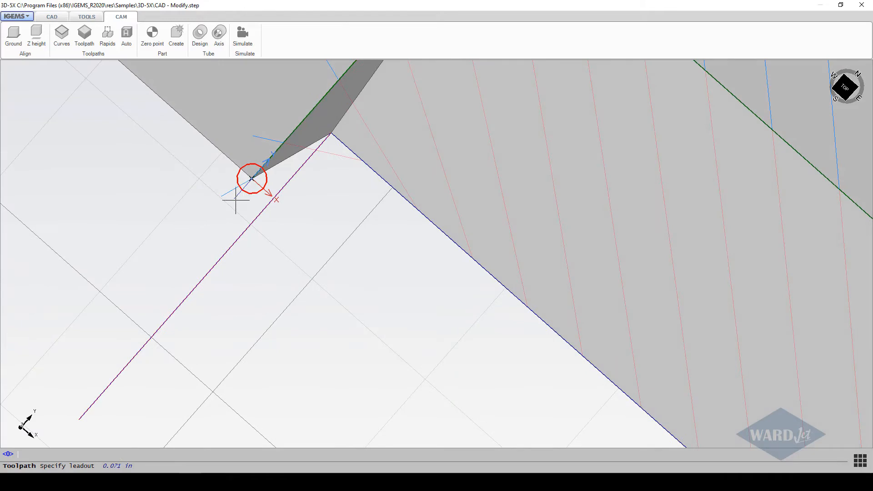
{"action": "middle_click_drag", "start_coordinate": [236, 200], "coordinate": [228, 205]}
{"action": "left_click", "coordinate": [216, 215]}
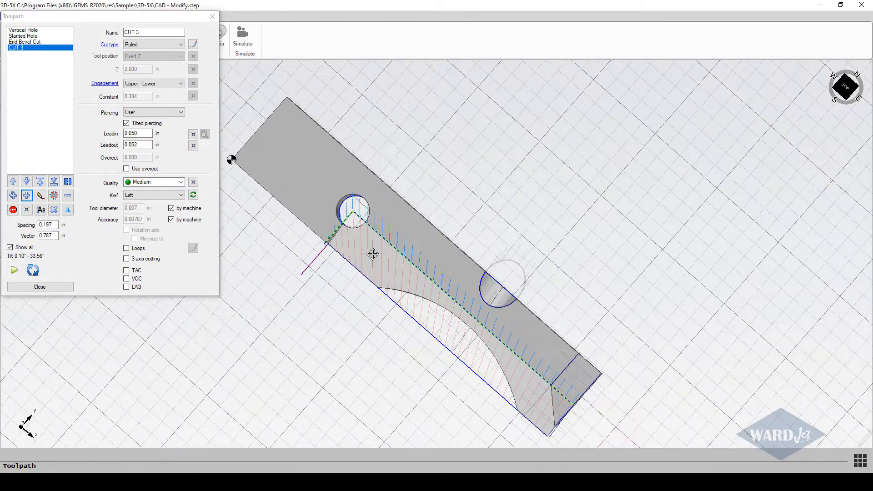
{"action": "scroll", "coordinate": [344, 271], "scroll_direction": "up", "scroll_amount": 4}
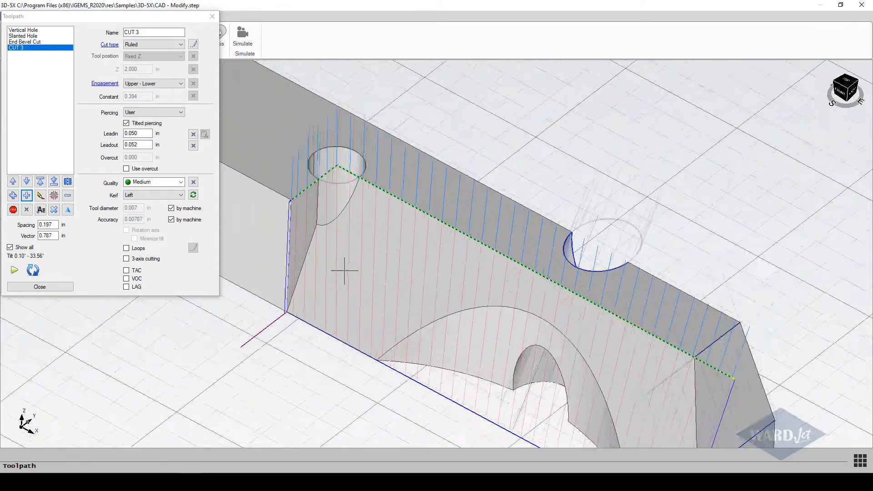
Examine the ruled cutting vectors of the new toolpath around the hole and along the block's arched side
{"action": "scroll", "coordinate": [341, 264], "scroll_direction": "down", "scroll_amount": 4}
{"action": "scroll", "coordinate": [346, 254], "scroll_direction": "up", "scroll_amount": 4}
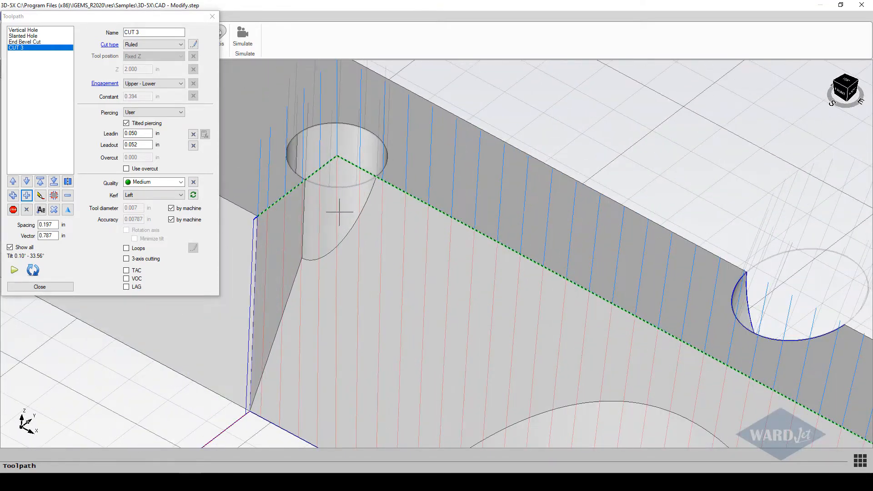
{"action": "scroll", "coordinate": [427, 305], "scroll_direction": "down", "scroll_amount": 4}
{"action": "scroll", "coordinate": [337, 227], "scroll_direction": "up", "scroll_amount": 4}
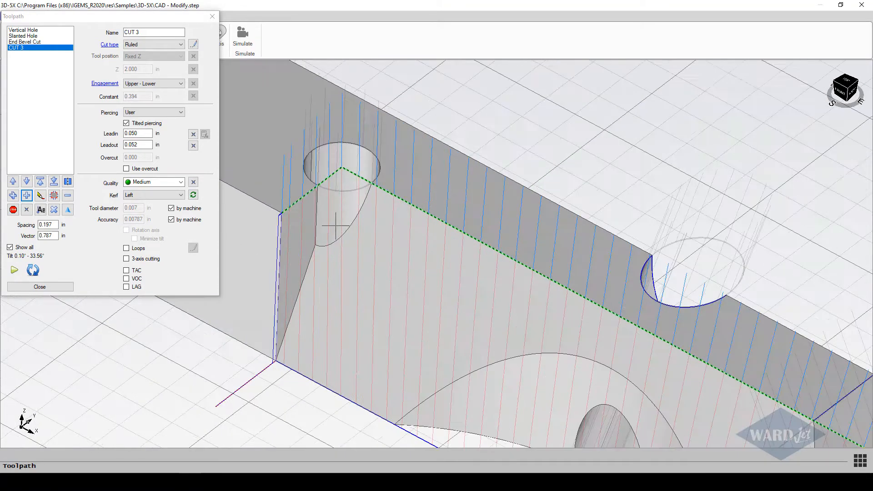
{"action": "middle_click_drag", "start_coordinate": [333, 231], "coordinate": [370, 214]}
{"action": "scroll", "coordinate": [308, 310], "scroll_direction": "down", "scroll_amount": 3}
{"action": "scroll", "coordinate": [308, 310], "scroll_direction": "down", "scroll_amount": 2}
{"action": "scroll", "coordinate": [298, 256], "scroll_direction": "up", "scroll_amount": 4}
{"action": "scroll", "coordinate": [300, 256], "scroll_direction": "down", "scroll_amount": 4}
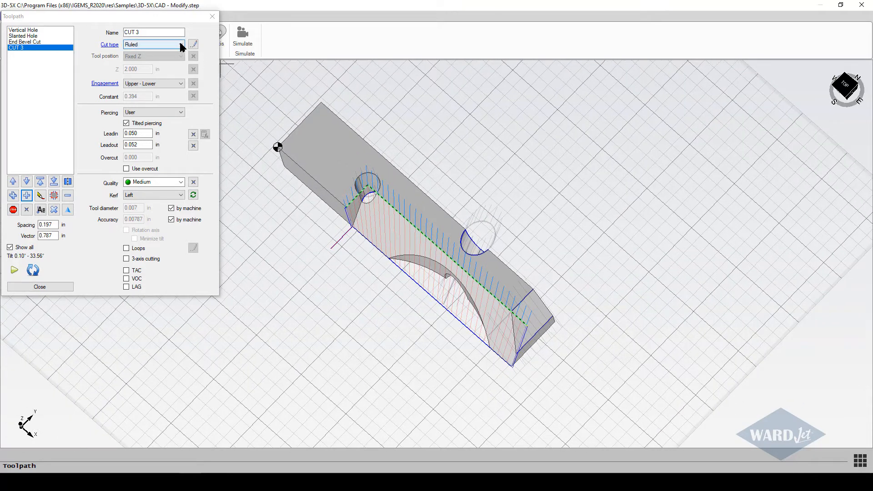
Change the toolpath's cut type to Fixed and take the cutting angle from the slanted corner edge beside the vertical hole
{"action": "left_click", "coordinate": [181, 44]}
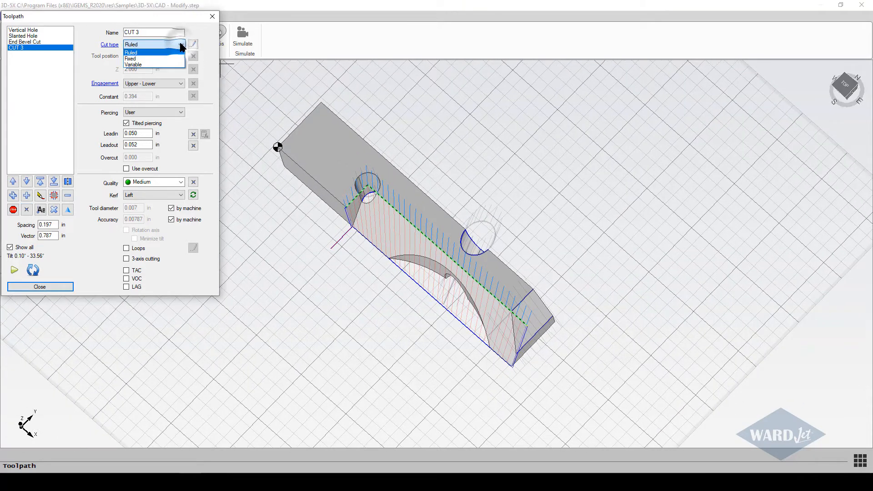
{"action": "left_click", "coordinate": [164, 59]}
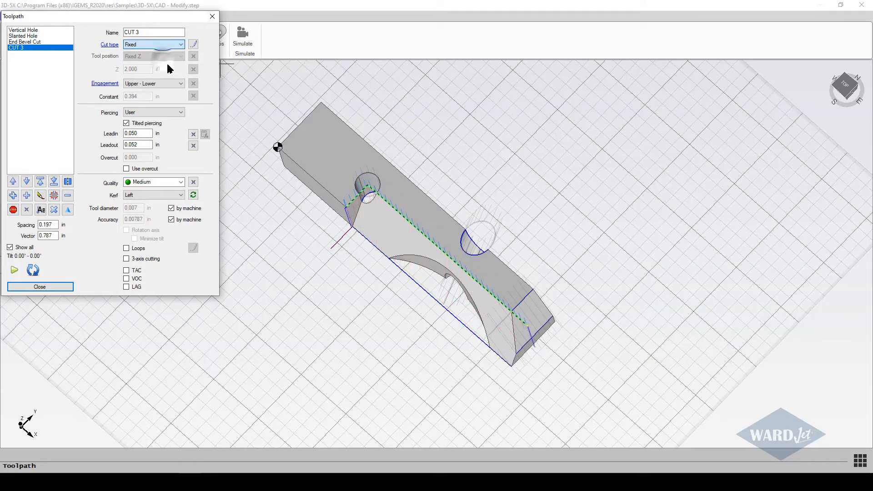
{"action": "left_click", "coordinate": [193, 45]}
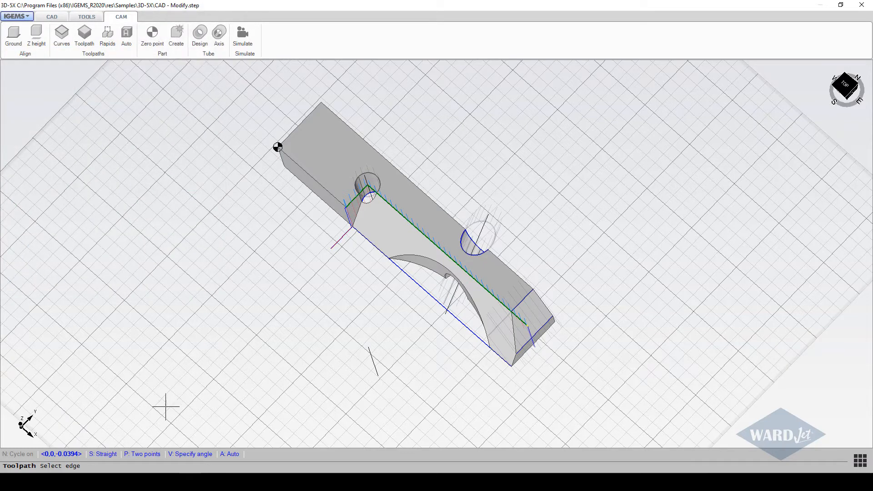
{"action": "scroll", "coordinate": [357, 228], "scroll_direction": "up", "scroll_amount": 4}
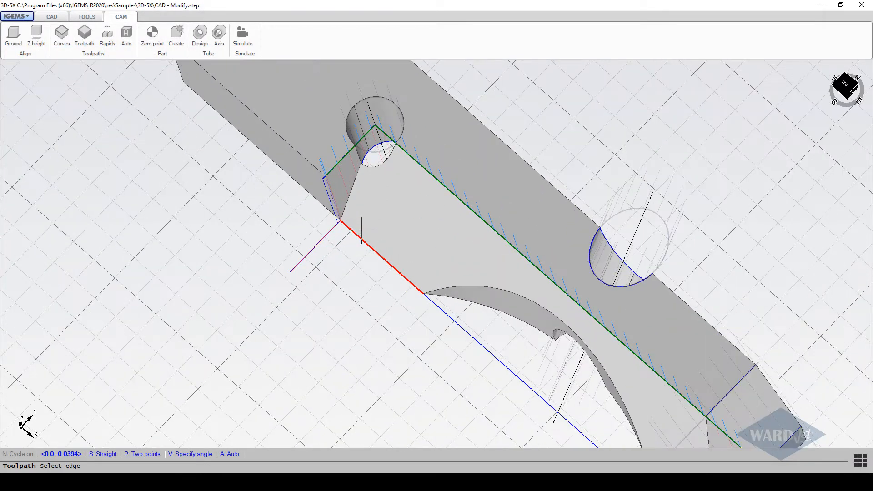
{"action": "left_click", "coordinate": [353, 192]}
Show only the current toolpath and inspect its cutting vectors along the slanted, arched side
{"action": "middle_click_drag", "start_coordinate": [356, 194], "coordinate": [353, 174]}
{"action": "scroll", "coordinate": [373, 207], "scroll_direction": "down", "scroll_amount": 3}
{"action": "scroll", "coordinate": [400, 210], "scroll_direction": "up", "scroll_amount": 4}
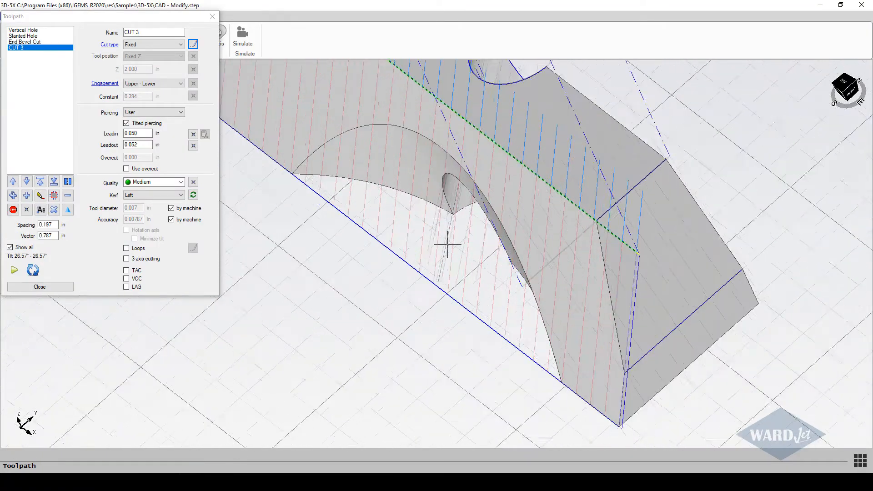
{"action": "scroll", "coordinate": [448, 243], "scroll_direction": "down", "scroll_amount": 3}
{"action": "middle_click_drag", "start_coordinate": [447, 246], "coordinate": [481, 296]}
{"action": "scroll", "coordinate": [472, 219], "scroll_direction": "down", "scroll_amount": 3}
{"action": "scroll", "coordinate": [482, 295], "scroll_direction": "down", "scroll_amount": 3}
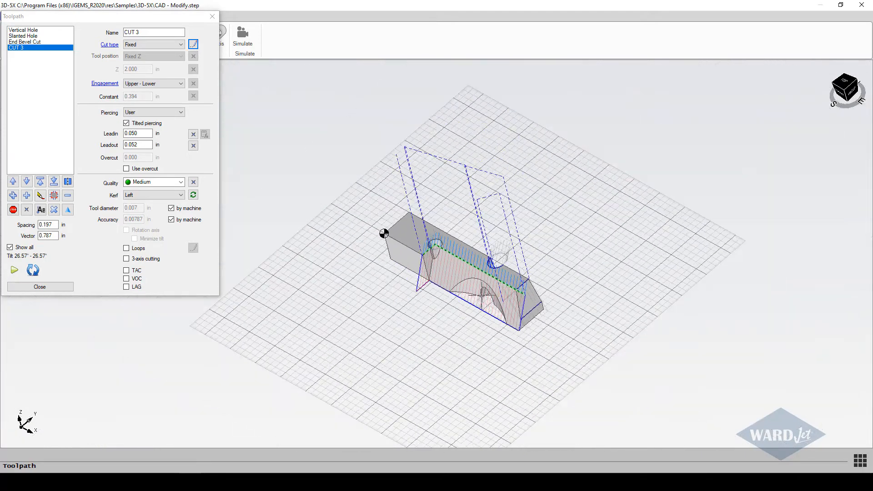
{"action": "left_click", "coordinate": [10, 248]}
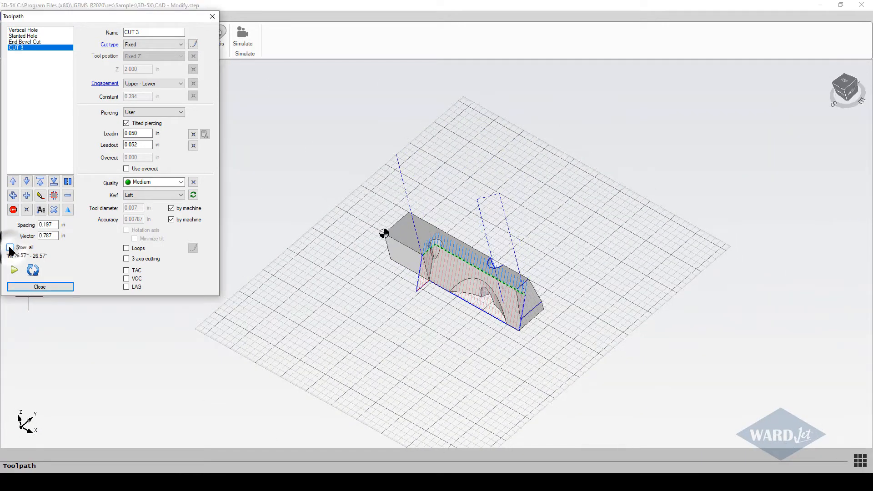
{"action": "scroll", "coordinate": [452, 269], "scroll_direction": "up", "scroll_amount": 10}
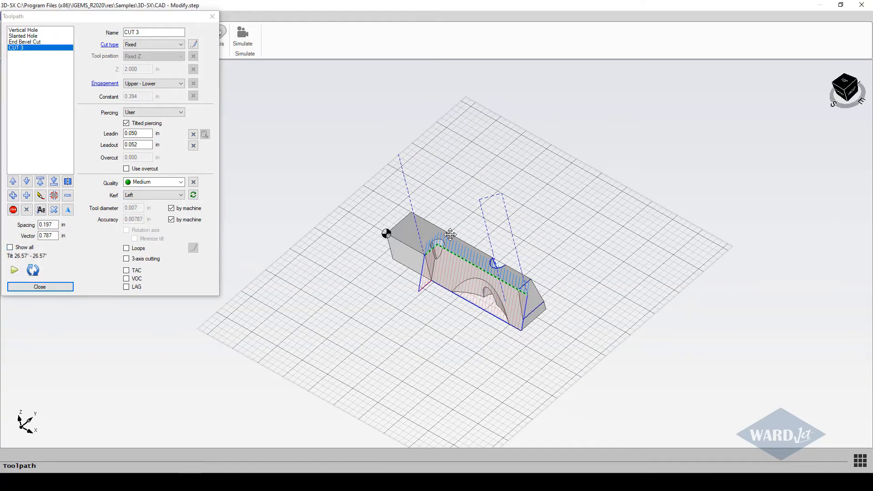
{"action": "middle_click_drag", "start_coordinate": [453, 269], "coordinate": [456, 224]}
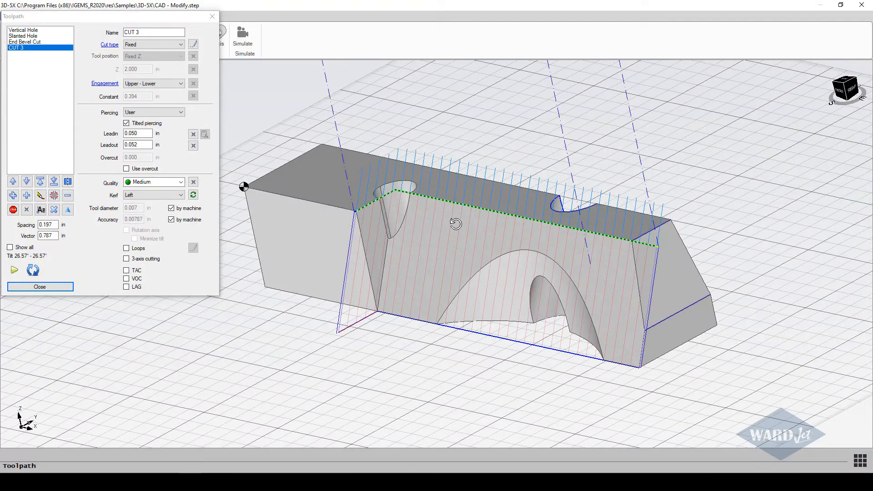
Simulate the CUT 3 toolpath on the block, pausing and resuming it, then close the simulation
{"action": "left_click", "coordinate": [14, 270]}
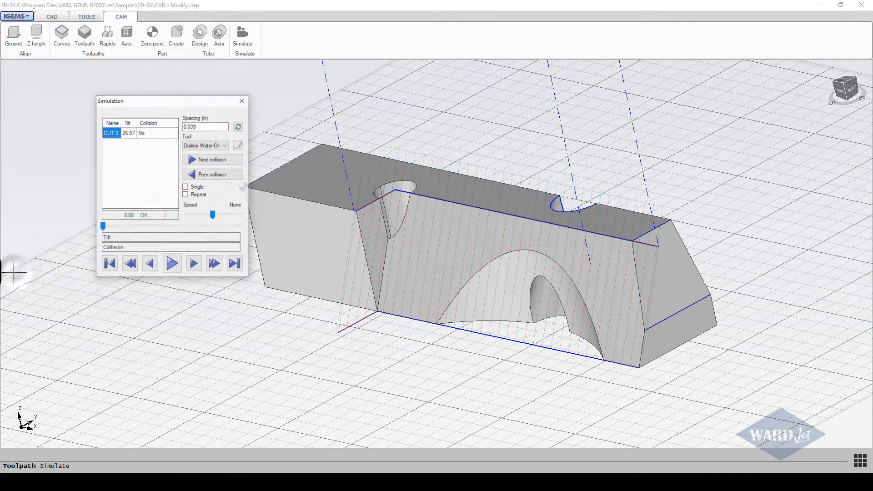
{"action": "scroll", "coordinate": [415, 236], "scroll_direction": "down", "scroll_amount": 5}
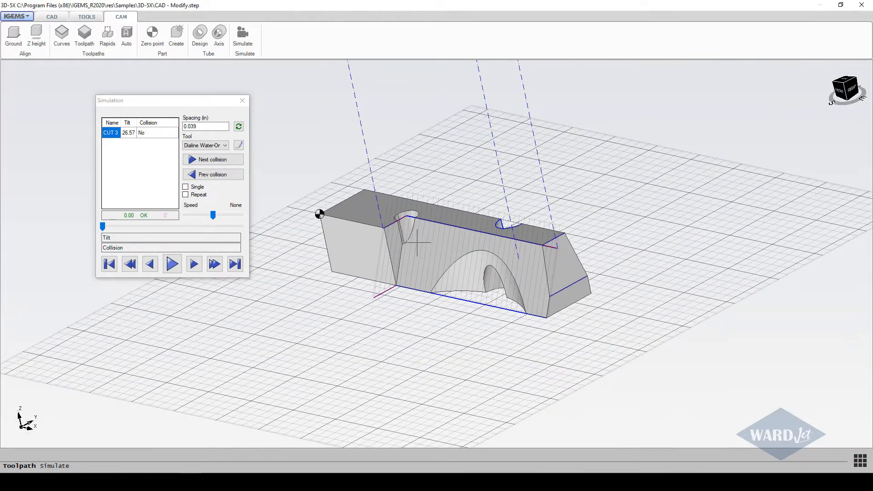
{"action": "left_click", "coordinate": [172, 264]}
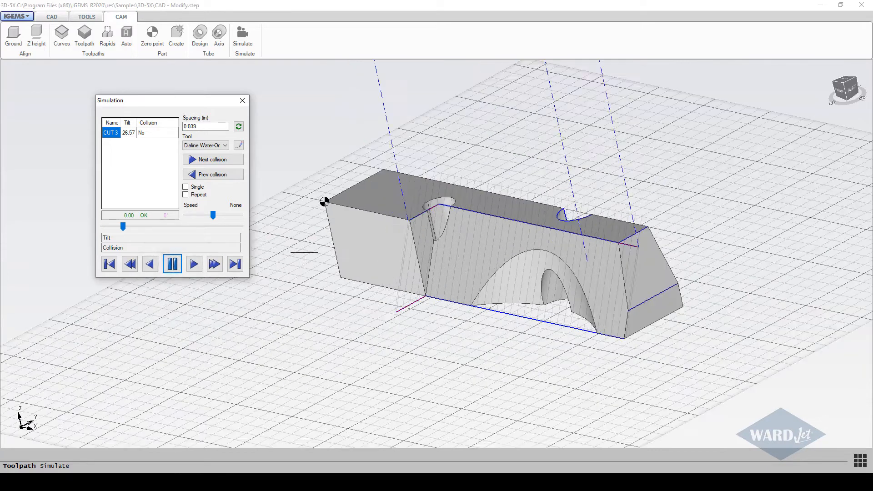
{"action": "left_click", "coordinate": [178, 266]}
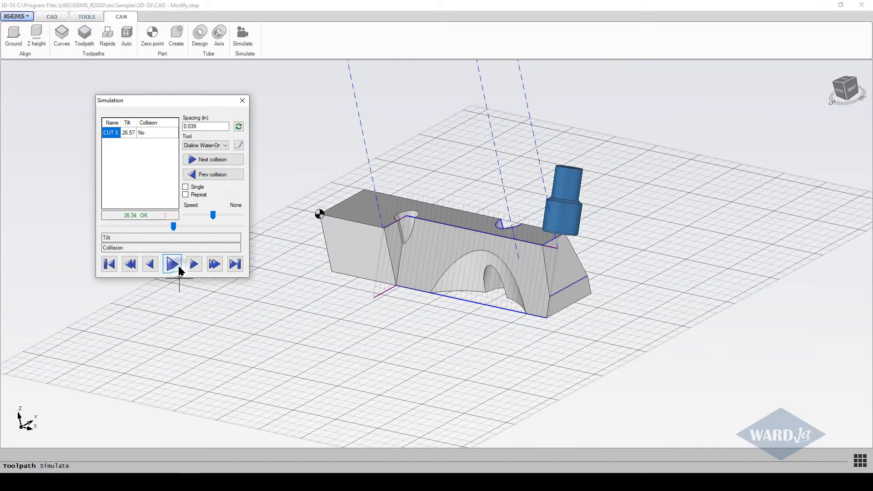
{"action": "left_click", "coordinate": [173, 266]}
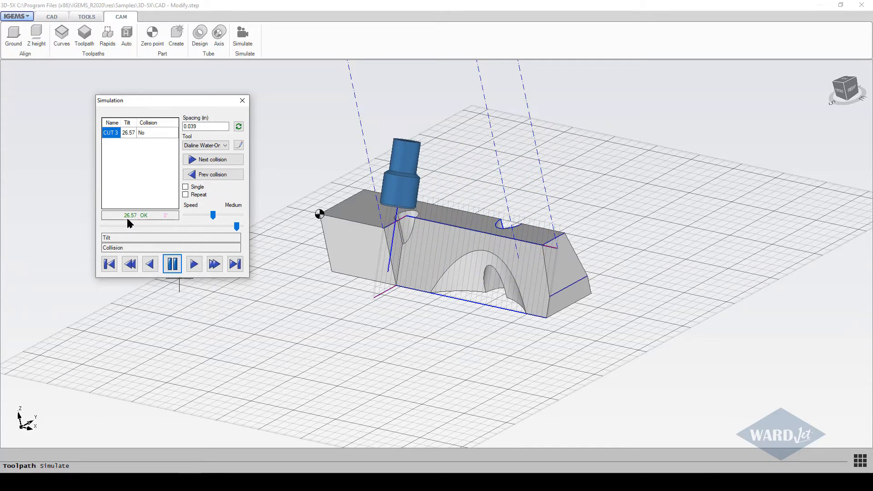
{"action": "left_click", "coordinate": [244, 104]}
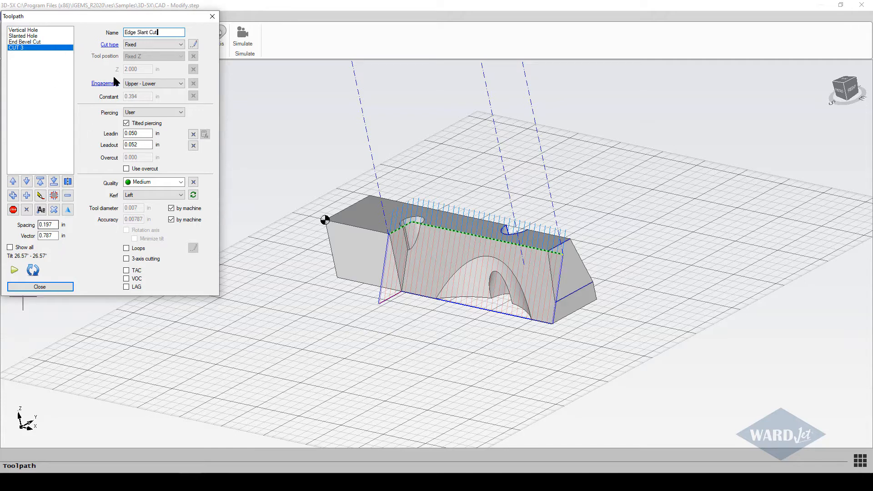
Rename the toolpath to Edge Slant Cut and close the toolpath settings
{"action": "left_click", "coordinate": [146, 134]}
{"action": "scroll", "coordinate": [386, 236], "scroll_direction": "up", "scroll_amount": 4}
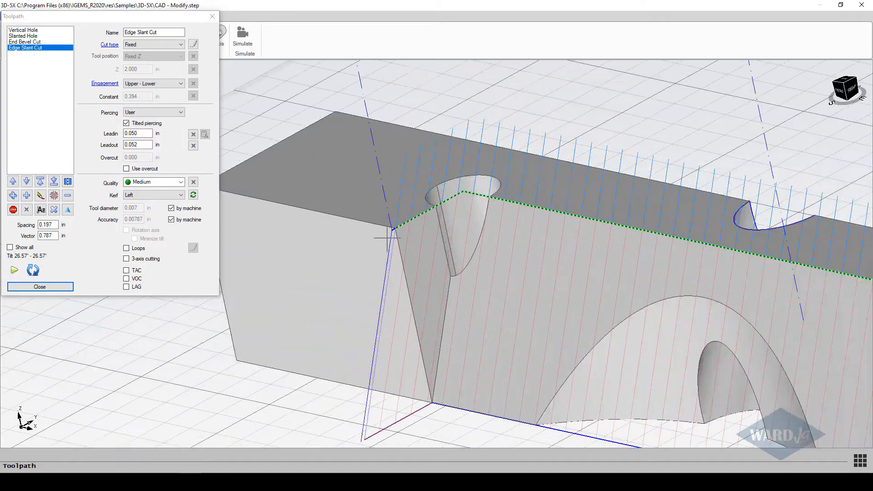
{"action": "scroll", "coordinate": [386, 237], "scroll_direction": "down", "scroll_amount": 3}
{"action": "middle_click_drag", "start_coordinate": [390, 261], "coordinate": [430, 268]}
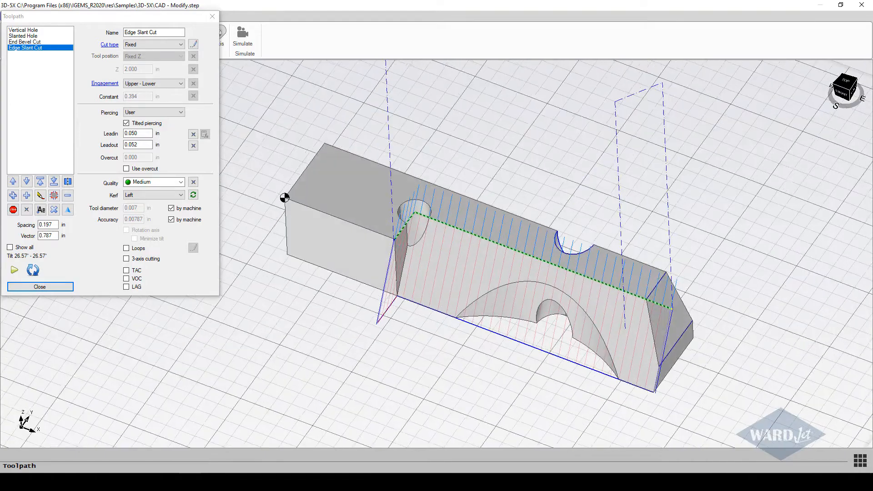
{"action": "left_click", "coordinate": [40, 287]}
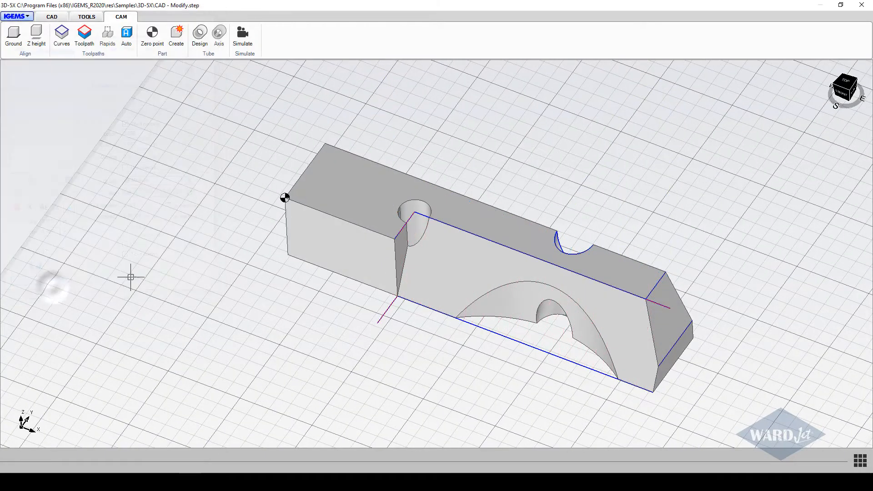
Examine the block's underside and the arched cutout from below and from the front
{"action": "scroll", "coordinate": [282, 230], "scroll_direction": "up", "scroll_amount": 5}
{"action": "scroll", "coordinate": [319, 243], "scroll_direction": "down", "scroll_amount": 5}
{"action": "middle_click_drag", "start_coordinate": [390, 224], "coordinate": [402, 138]}
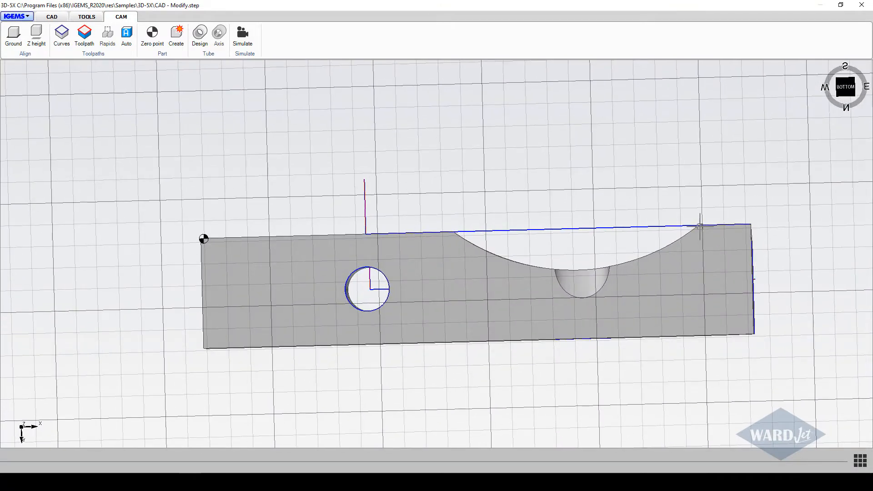
{"action": "middle_click_drag", "start_coordinate": [700, 226], "coordinate": [700, 258]}
{"action": "scroll", "coordinate": [631, 304], "scroll_direction": "up", "scroll_amount": 3}
{"action": "middle_click_drag", "start_coordinate": [541, 336], "coordinate": [515, 454]}
{"action": "middle_click_drag", "start_coordinate": [516, 401], "coordinate": [506, 259]}
{"action": "middle_click_drag", "start_coordinate": [487, 312], "coordinate": [674, 288]}
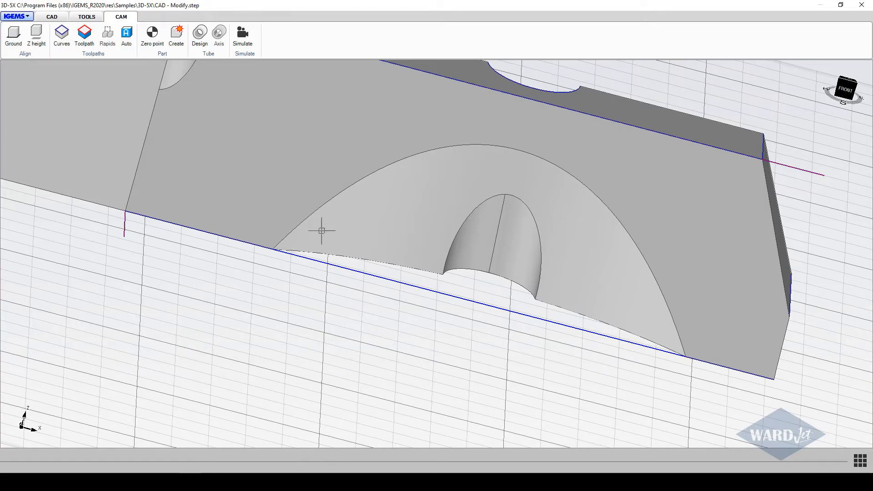
{"action": "scroll", "coordinate": [216, 229], "scroll_direction": "down", "scroll_amount": 5}
{"action": "middle_click_drag", "start_coordinate": [253, 284], "coordinate": [315, 109]}
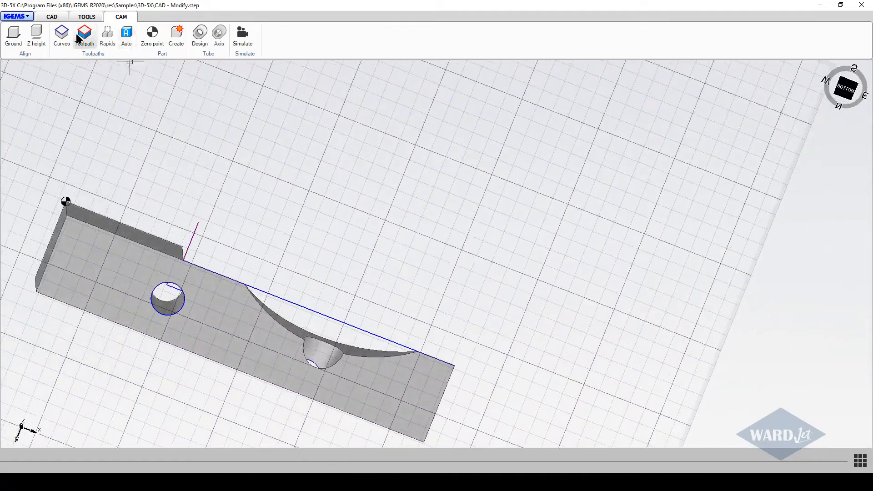
Start a new edge curve along the bottom edges up to the arch and add the arch edge on the slanted side
{"action": "left_click", "coordinate": [62, 34]}
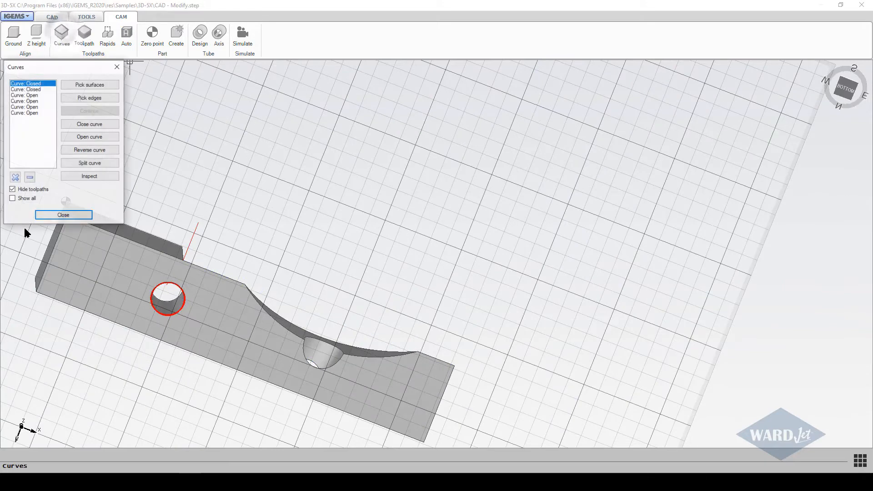
{"action": "left_click", "coordinate": [74, 99]}
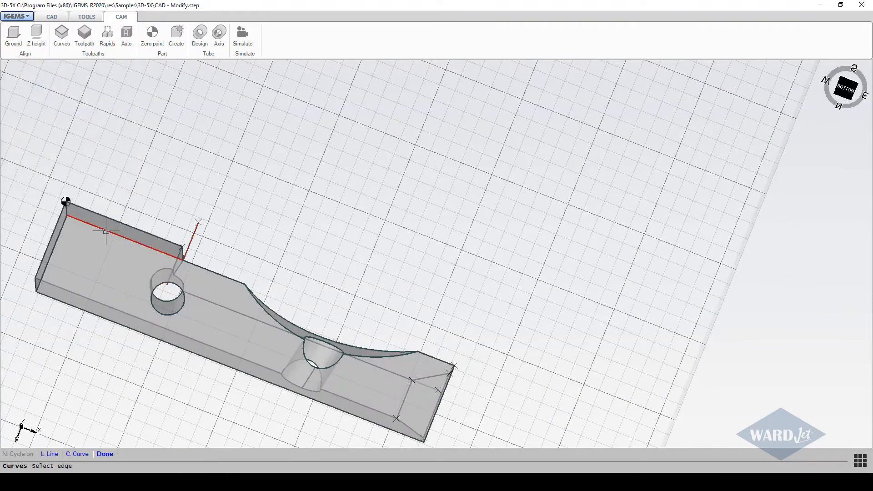
{"action": "left_click", "coordinate": [106, 231]}
{"action": "middle_click_drag", "start_coordinate": [69, 203], "coordinate": [221, 394]}
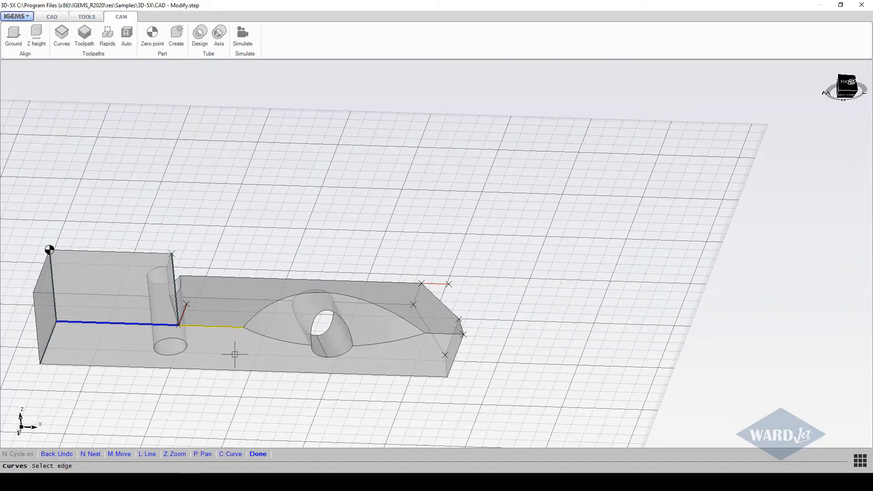
{"action": "key", "text": "n"}
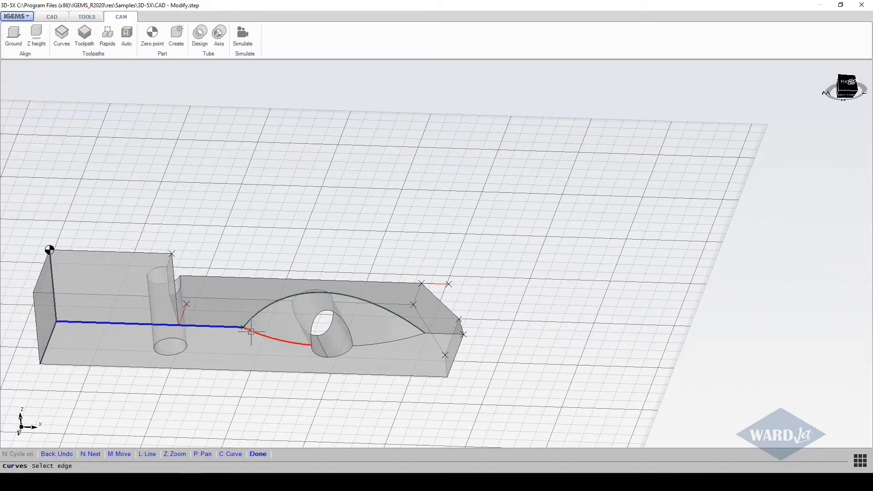
{"action": "left_click", "coordinate": [261, 309]}
Add the remaining bottom edges around the bevelled end and the opposite long side to complete a closed curve
{"action": "middle_click_drag", "start_coordinate": [486, 304], "coordinate": [373, 320]}
{"action": "scroll", "coordinate": [363, 359], "scroll_direction": "up", "scroll_amount": 4}
{"action": "scroll", "coordinate": [363, 360], "scroll_direction": "down", "scroll_amount": 7}
{"action": "scroll", "coordinate": [314, 358], "scroll_direction": "up", "scroll_amount": 4}
{"action": "left_click", "coordinate": [354, 324]}
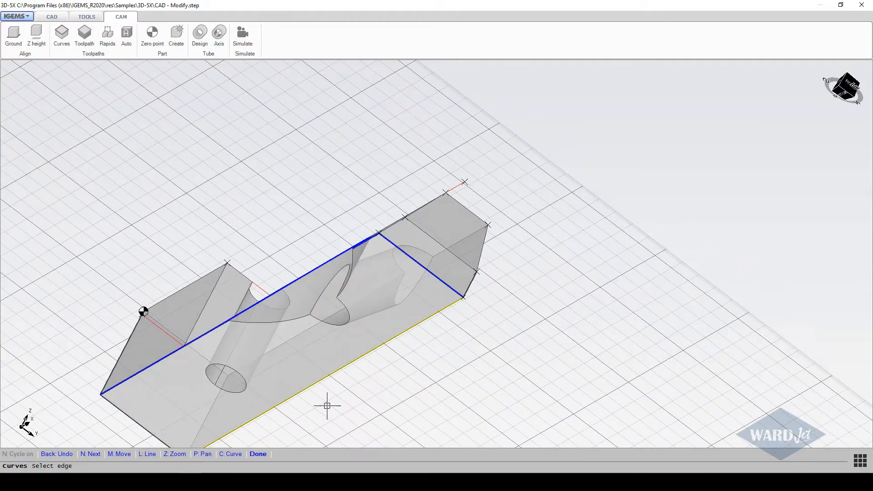
{"action": "left_click", "coordinate": [327, 406]}
{"action": "middle_click_drag", "start_coordinate": [327, 397], "coordinate": [309, 370]}
{"action": "left_click", "coordinate": [355, 325]}
Inspect the closed curve around the block's bottom outline and arch, then close curve editing
{"action": "scroll", "coordinate": [348, 314], "scroll_direction": "up", "scroll_amount": 3}
{"action": "scroll", "coordinate": [347, 312], "scroll_direction": "down", "scroll_amount": 5}
{"action": "scroll", "coordinate": [347, 374], "scroll_direction": "up", "scroll_amount": 3}
{"action": "scroll", "coordinate": [336, 375], "scroll_direction": "down", "scroll_amount": 4}
{"action": "scroll", "coordinate": [313, 367], "scroll_direction": "up", "scroll_amount": 2}
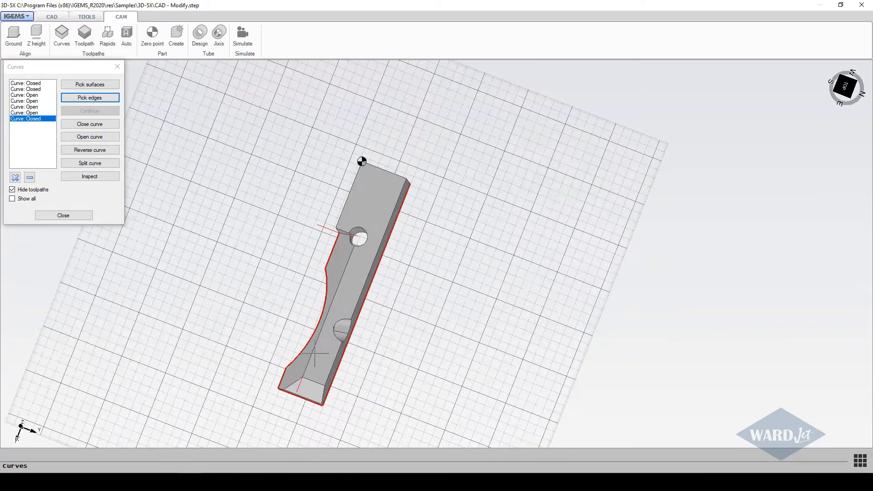
{"action": "scroll", "coordinate": [315, 353], "scroll_direction": "up", "scroll_amount": 3}
{"action": "middle_click_drag", "start_coordinate": [394, 291], "coordinate": [462, 259]}
{"action": "left_click", "coordinate": [64, 215]}
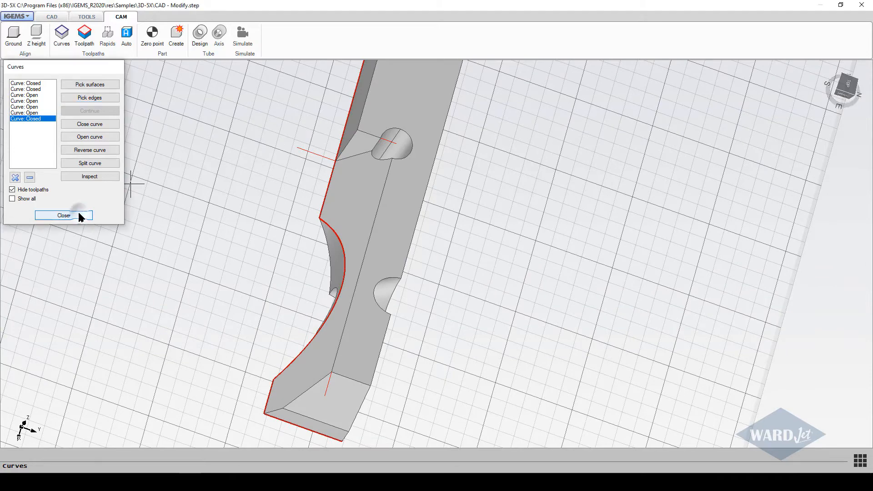
Add a new toolpath along the closed bottom outline curve, starting and ending at the corner beneath the zero point, and set its cutting direction
{"action": "left_click", "coordinate": [85, 36]}
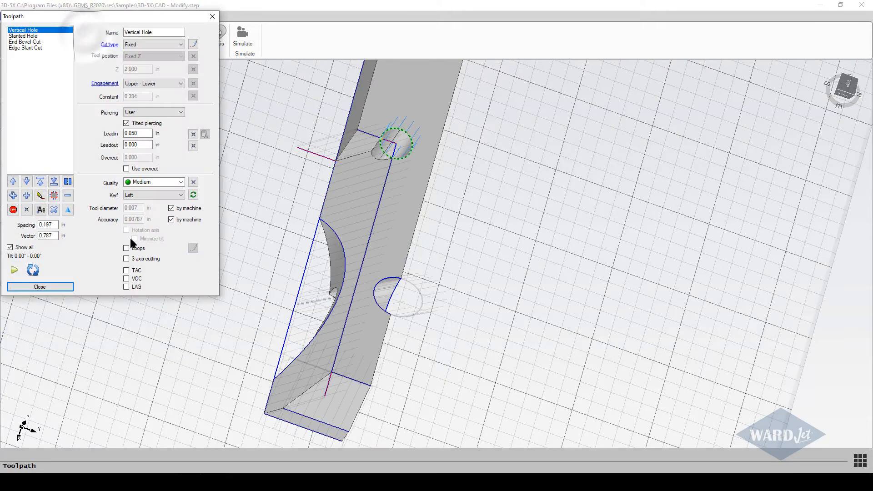
{"action": "left_click", "coordinate": [27, 196]}
{"action": "middle_click_drag", "start_coordinate": [193, 192], "coordinate": [166, 415]}
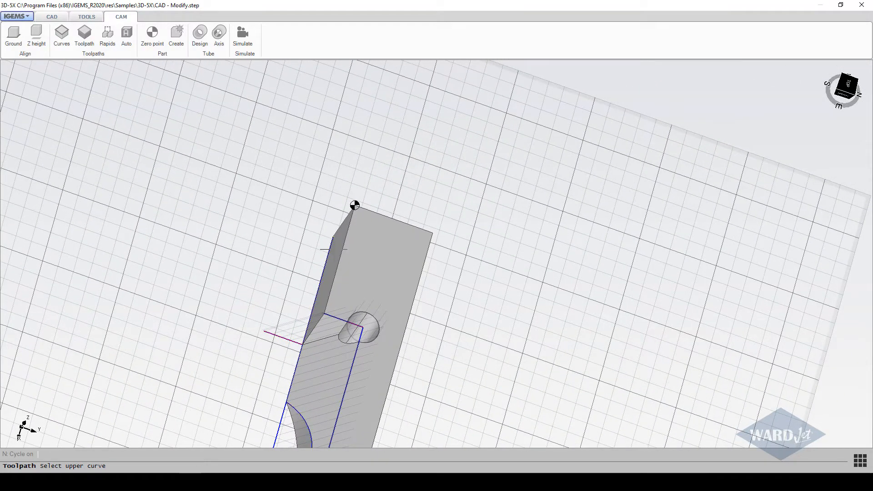
{"action": "left_click", "coordinate": [334, 234]}
{"action": "left_click", "coordinate": [303, 196]}
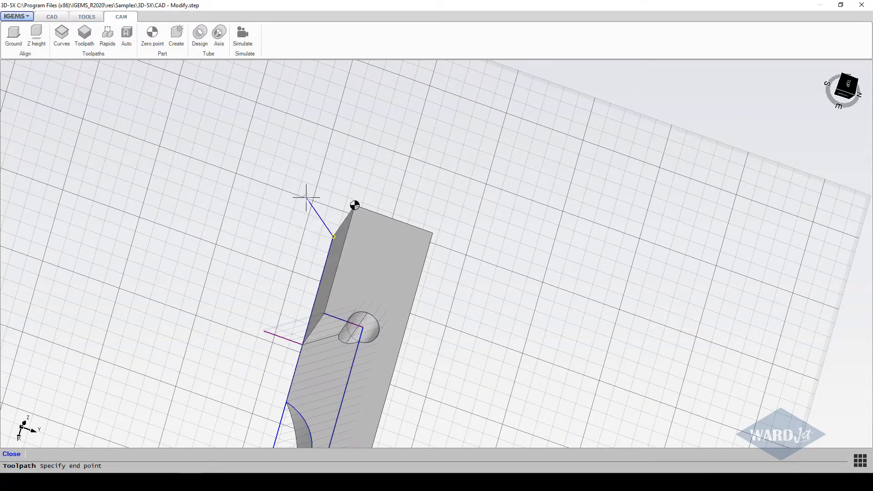
{"action": "left_click", "coordinate": [305, 197]}
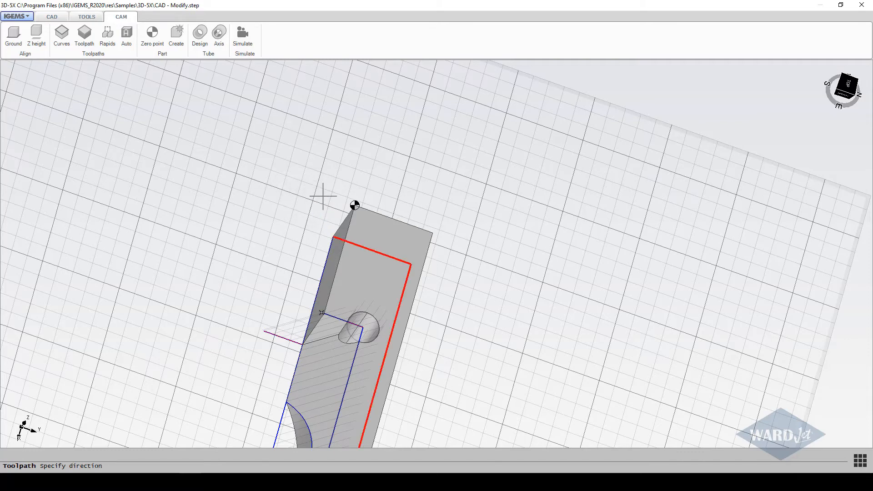
{"action": "left_click", "coordinate": [322, 196]}
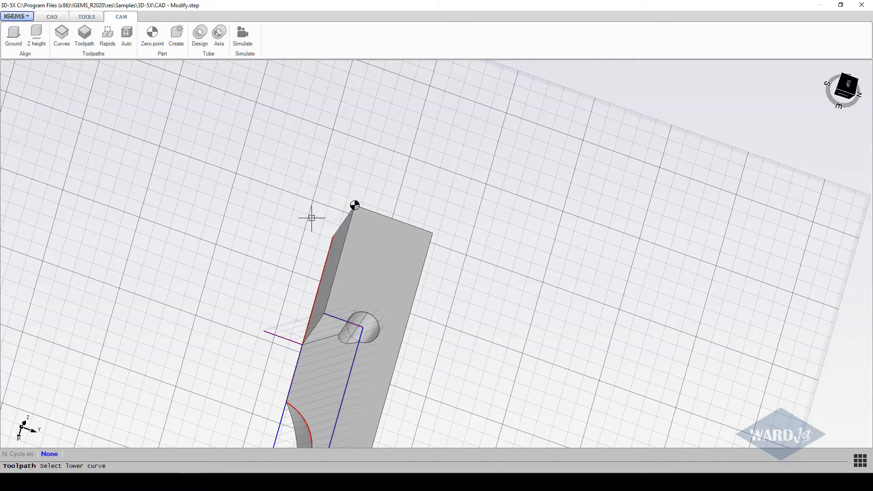
{"action": "left_click", "coordinate": [310, 212]}
Give the outline cut a 0.050 in lead-in and a 0.043 in lead-out outside the block's zero-point corner
{"action": "scroll", "coordinate": [318, 212], "scroll_direction": "up", "scroll_amount": 3}
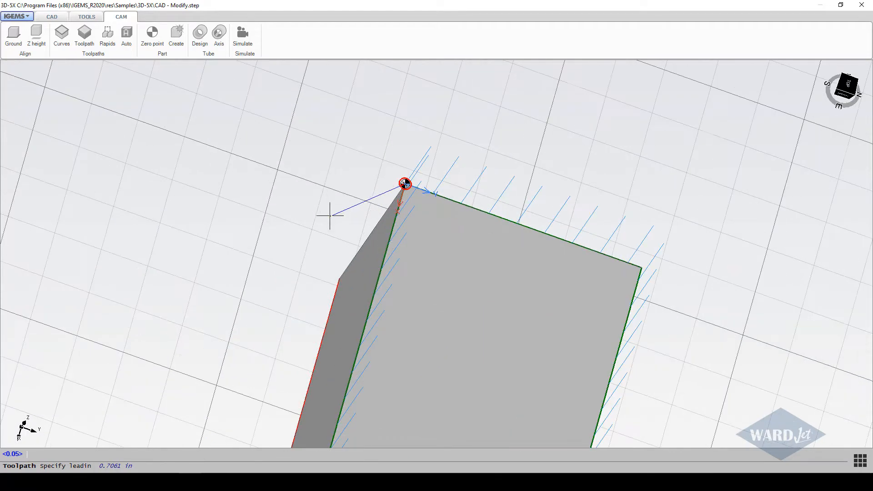
{"action": "scroll", "coordinate": [389, 179], "scroll_direction": "up", "scroll_amount": 1}
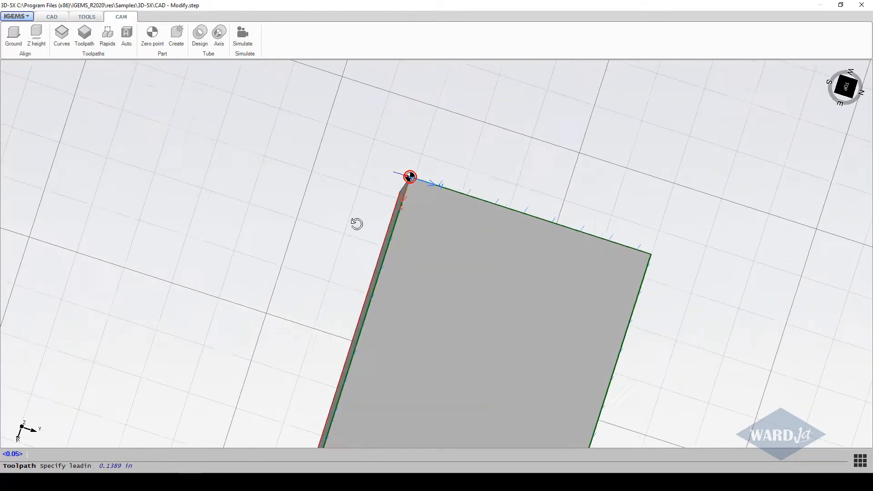
{"action": "scroll", "coordinate": [402, 174], "scroll_direction": "up", "scroll_amount": 2}
{"action": "scroll", "coordinate": [401, 174], "scroll_direction": "up", "scroll_amount": 1}
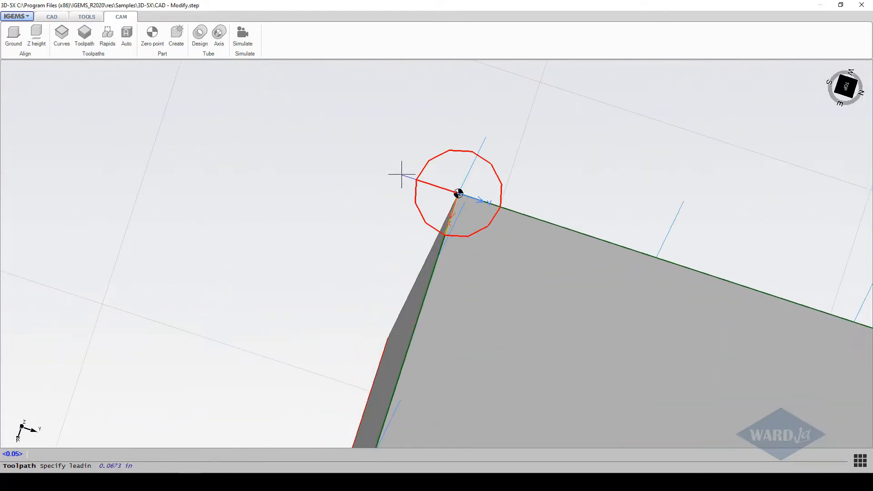
{"action": "left_click", "coordinate": [402, 174]}
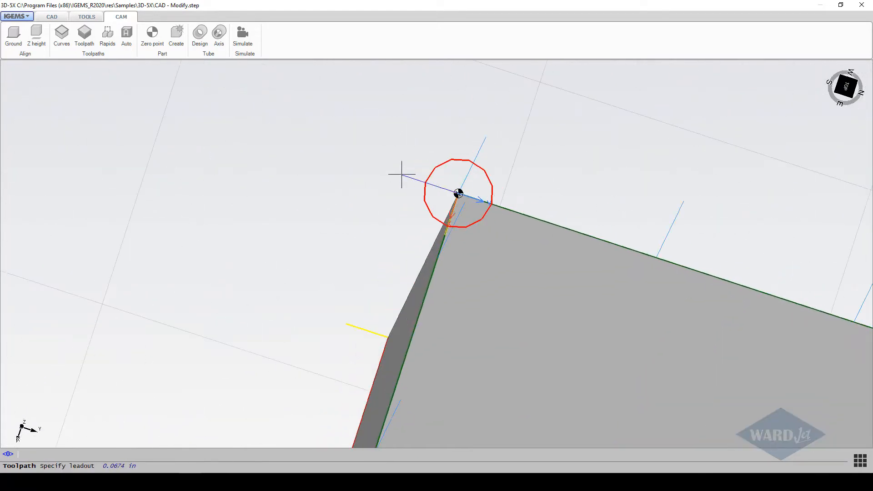
{"action": "left_click", "coordinate": [471, 155]}
Set the new outline cut's engagement to Tool - Table / Plane so it spans the full block height over the arch
{"action": "scroll", "coordinate": [312, 191], "scroll_direction": "down", "scroll_amount": 3}
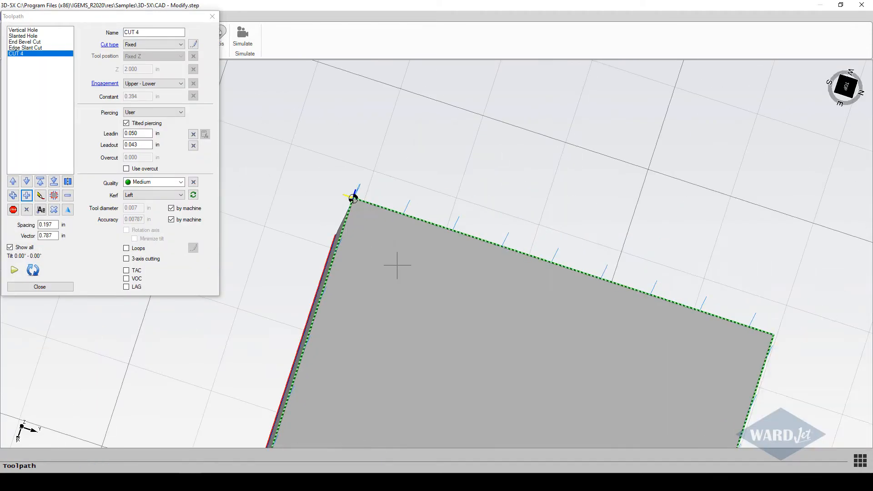
{"action": "scroll", "coordinate": [397, 265], "scroll_direction": "down", "scroll_amount": 2}
{"action": "left_click", "coordinate": [846, 86]}
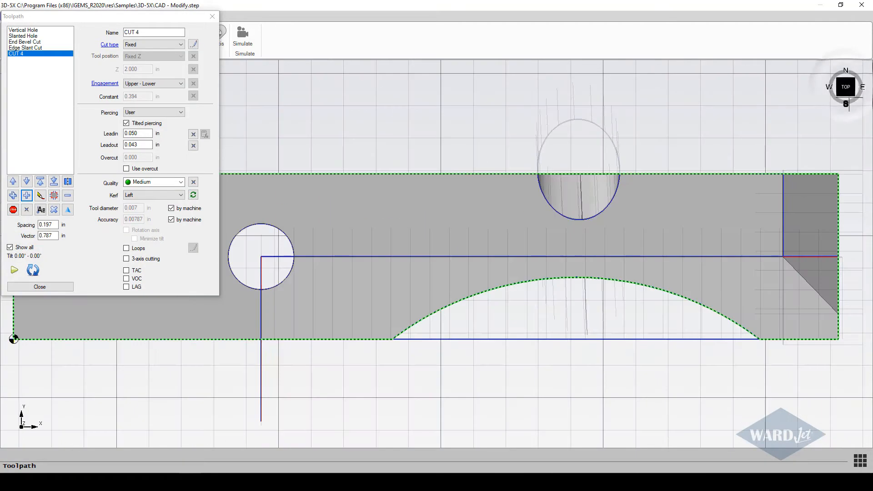
{"action": "left_click", "coordinate": [854, 96]}
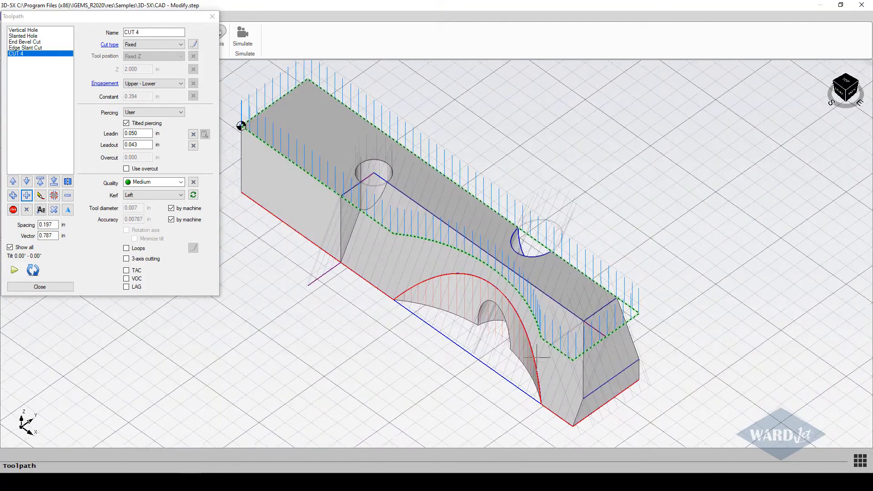
{"action": "scroll", "coordinate": [503, 351], "scroll_direction": "up", "scroll_amount": 4}
{"action": "scroll", "coordinate": [491, 337], "scroll_direction": "down", "scroll_amount": 4}
{"action": "middle_click_drag", "start_coordinate": [492, 338], "coordinate": [507, 258]}
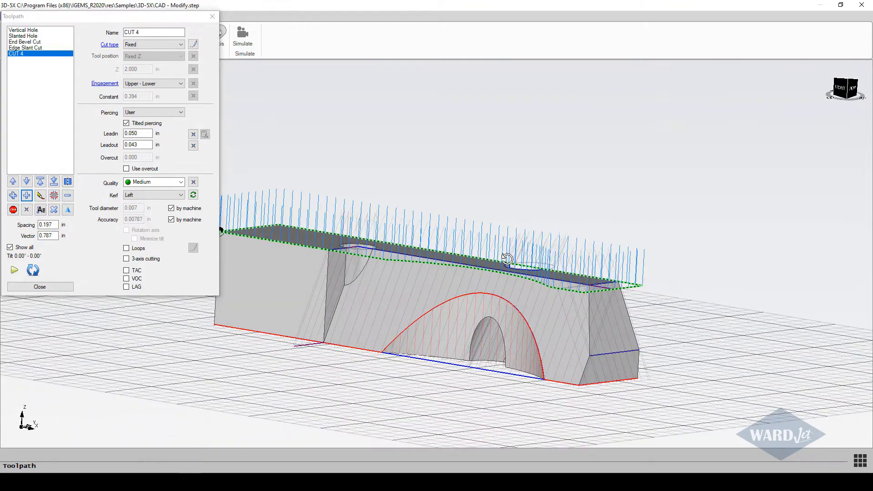
{"action": "middle_click_drag", "start_coordinate": [438, 282], "coordinate": [528, 285]}
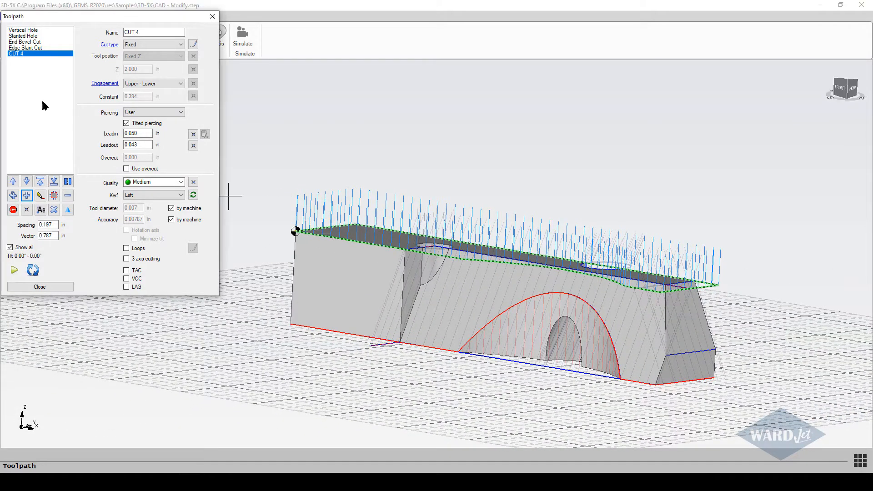
{"action": "left_click", "coordinate": [142, 85]}
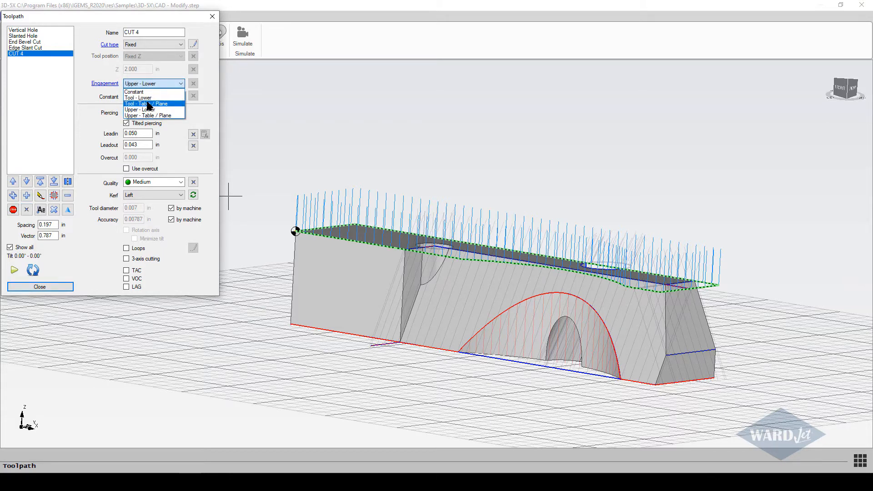
{"action": "left_click", "coordinate": [142, 104]}
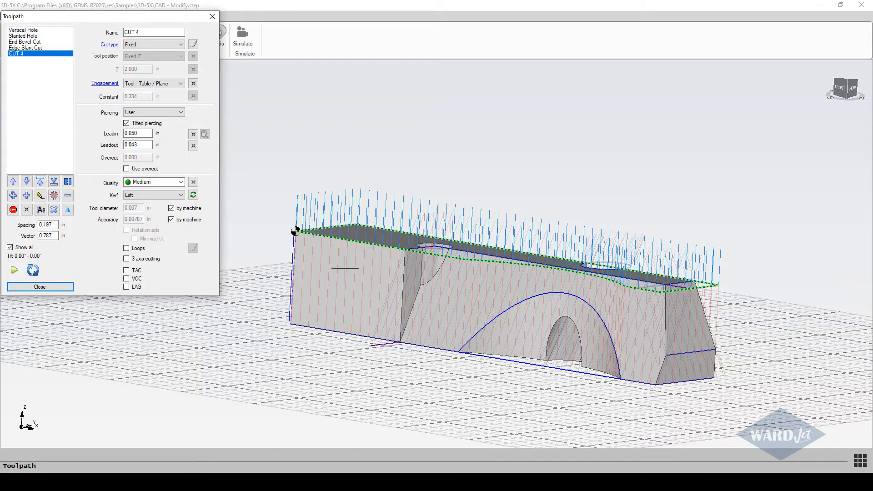
Rename the outline cut as Outside Vertical and finish toolpath editing
{"action": "scroll", "coordinate": [410, 316], "scroll_direction": "down", "scroll_amount": 3}
{"action": "middle_click_drag", "start_coordinate": [410, 315], "coordinate": [373, 363]}
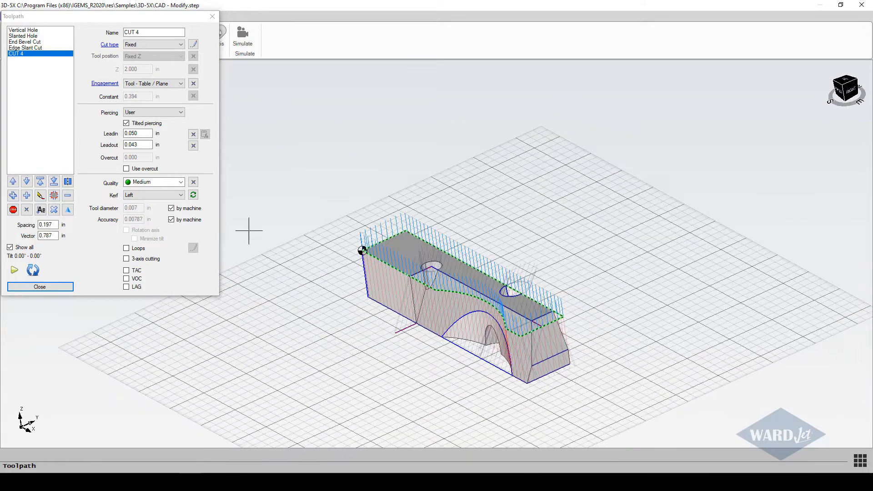
{"action": "left_click", "coordinate": [143, 32]}
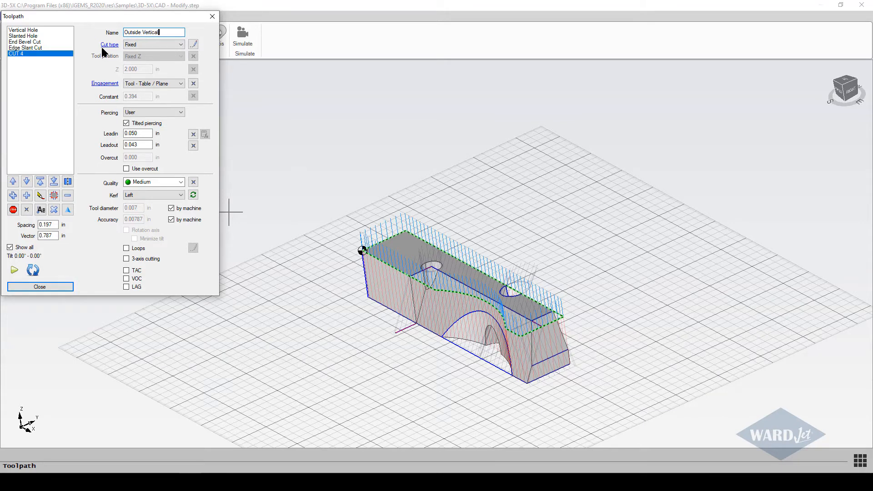
{"action": "left_click", "coordinate": [40, 286]}
Review the toolpaths one after another from Vertical Hole to Outside Vertical on the block, then close the toolpath list
{"action": "scroll", "coordinate": [322, 248], "scroll_direction": "up", "scroll_amount": 5}
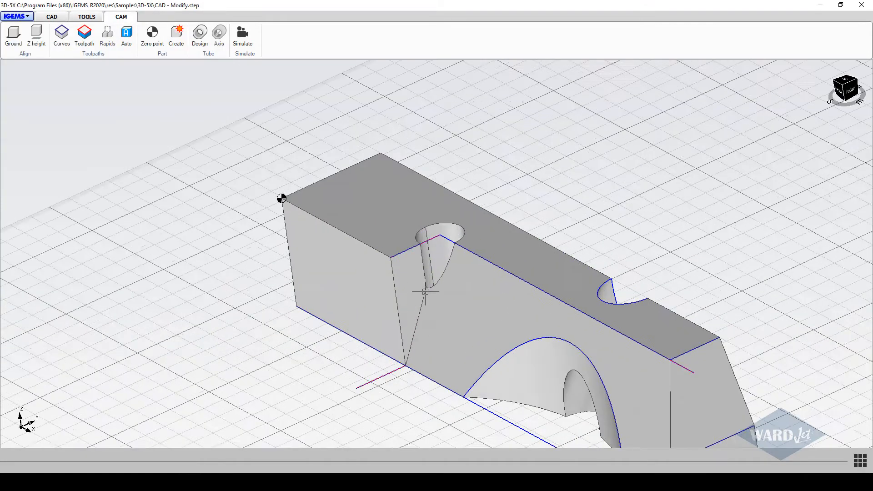
{"action": "scroll", "coordinate": [402, 305], "scroll_direction": "down", "scroll_amount": 2}
{"action": "middle_click_drag", "start_coordinate": [402, 305], "coordinate": [160, 188]}
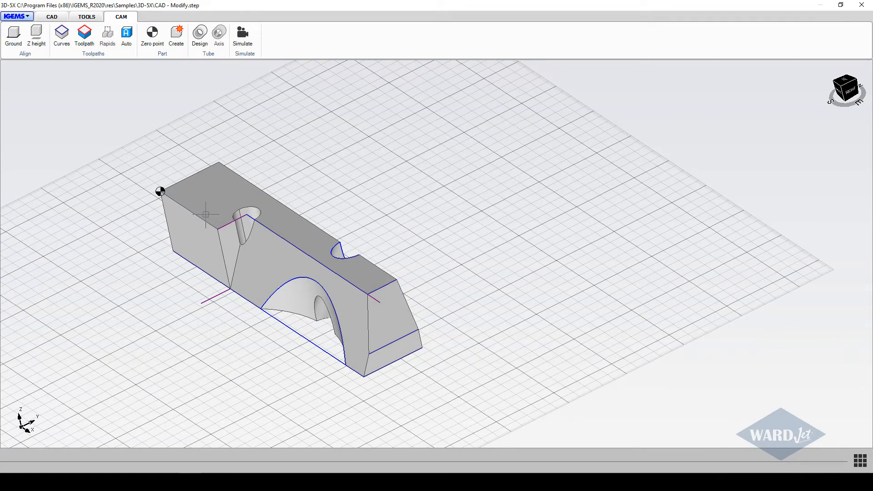
{"action": "left_click", "coordinate": [83, 37]}
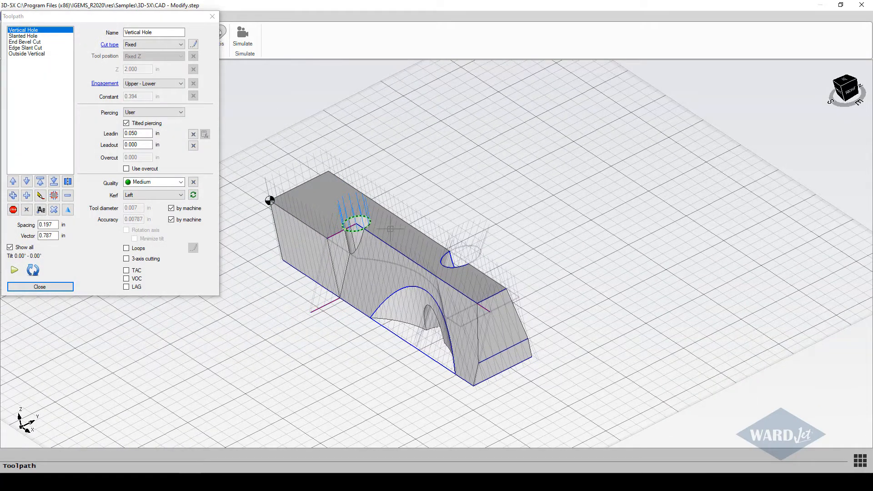
{"action": "left_click", "coordinate": [27, 36]}
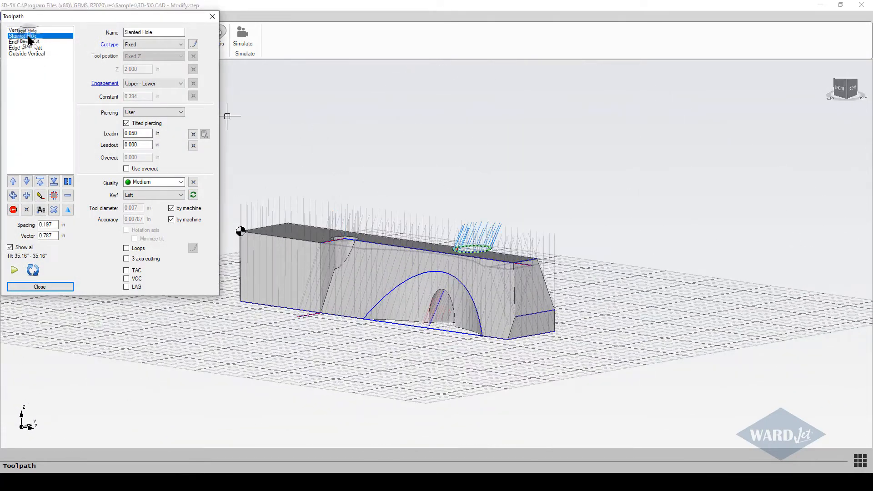
{"action": "key", "text": "Down"}
{"action": "key", "text": "Down"}
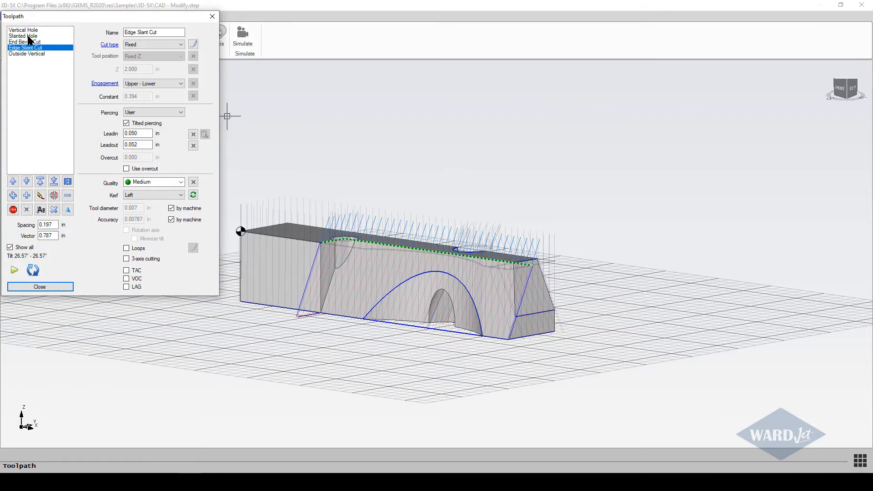
{"action": "key", "text": "Down"}
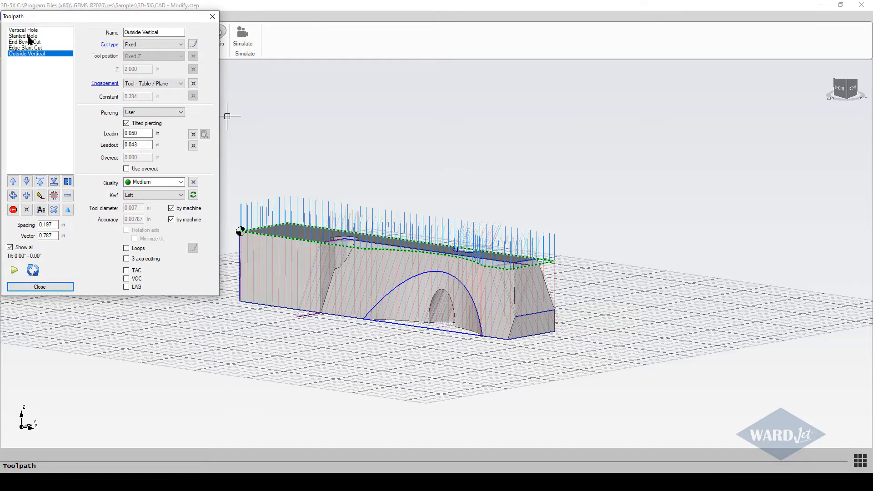
{"action": "left_click", "coordinate": [48, 282]}
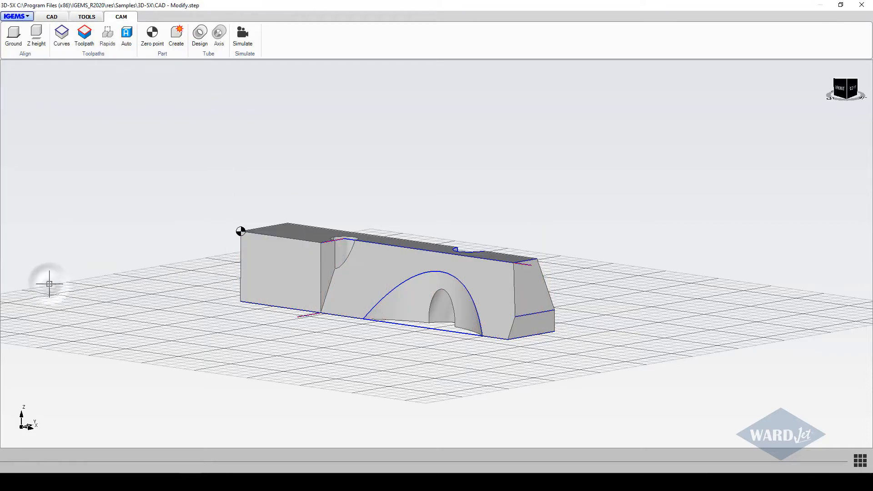
Turn on toolpath visibility and view the cuts with their rapid moves above the block
{"action": "left_click", "coordinate": [859, 461]}
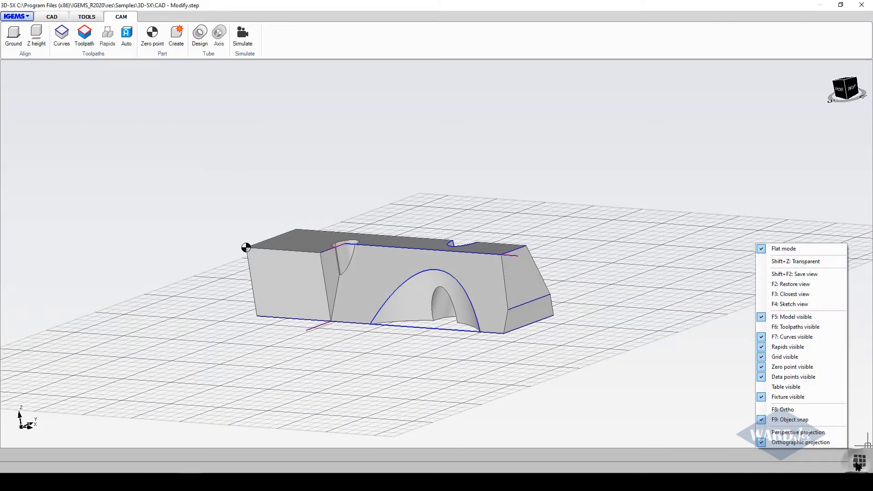
{"action": "left_click", "coordinate": [763, 332]}
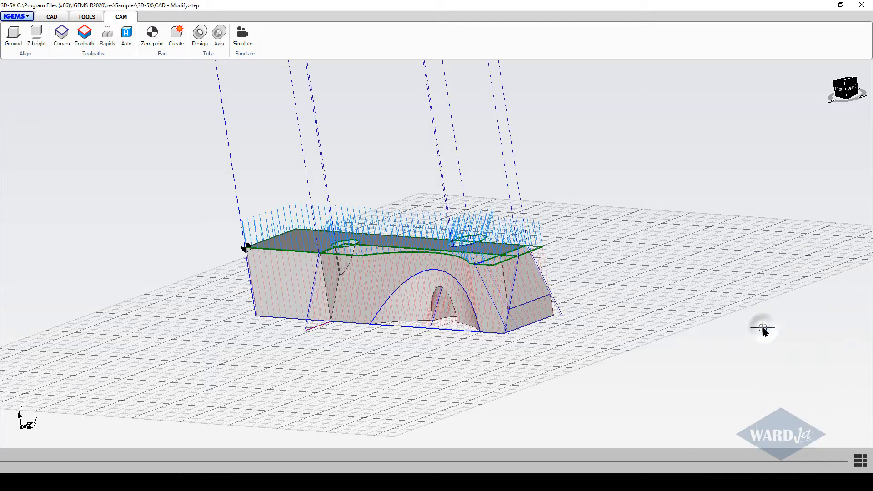
{"action": "scroll", "coordinate": [515, 373], "scroll_direction": "down", "scroll_amount": 3}
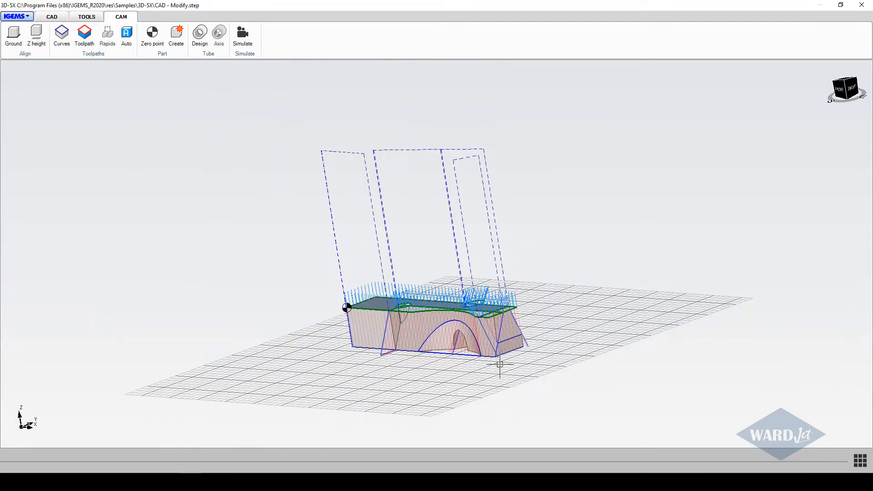
{"action": "middle_click_drag", "start_coordinate": [499, 368], "coordinate": [333, 352]}
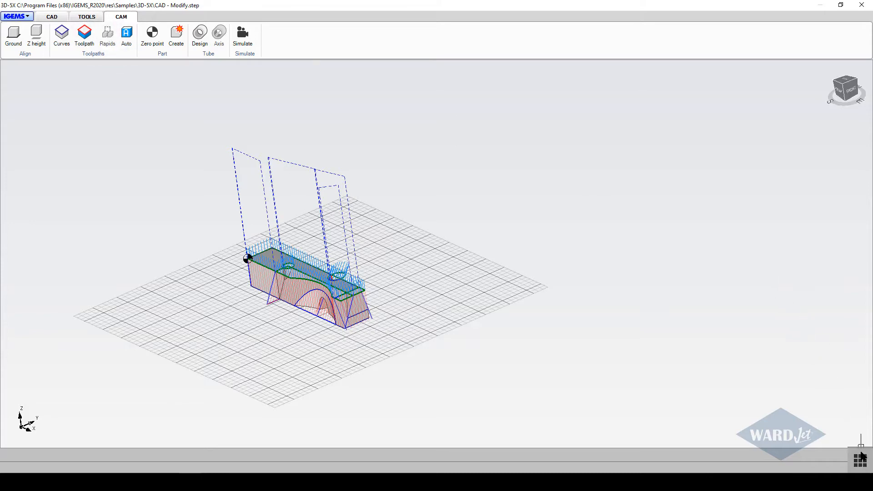
{"action": "right_click", "coordinate": [849, 444]}
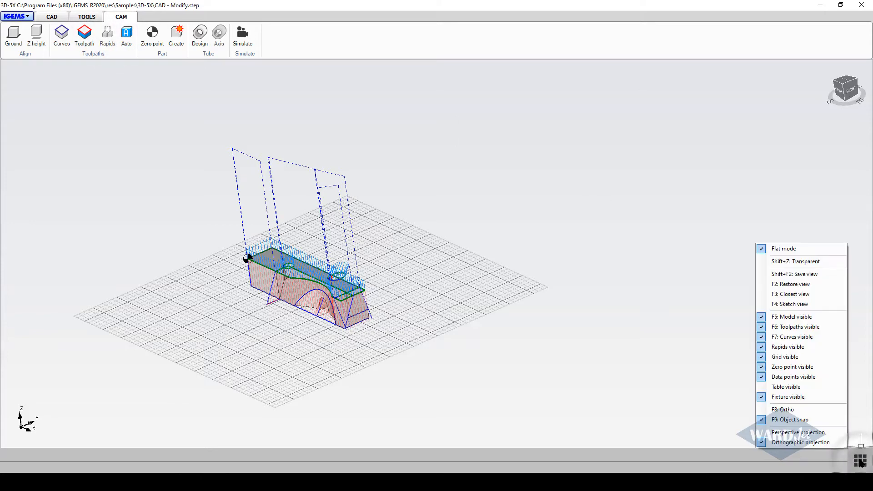
{"action": "left_click", "coordinate": [763, 254]}
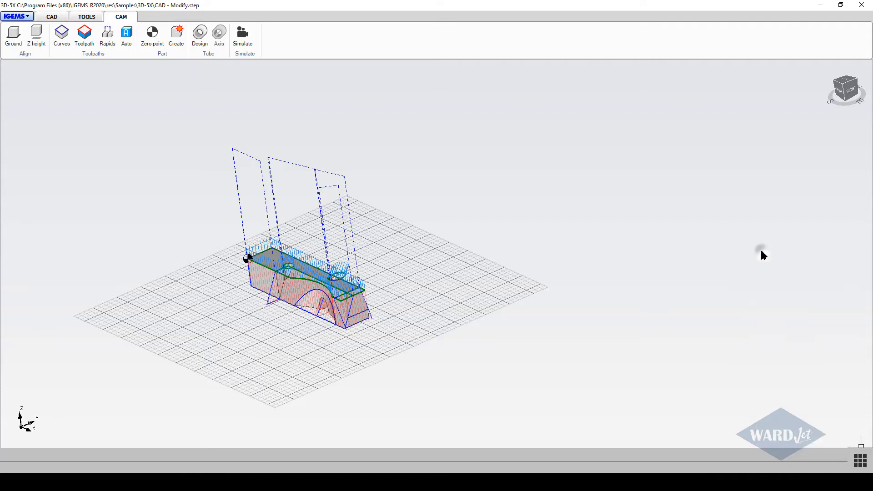
Lower all rapid moves to a 0.5 in offset distance from the block and apply the change
{"action": "left_click", "coordinate": [107, 36]}
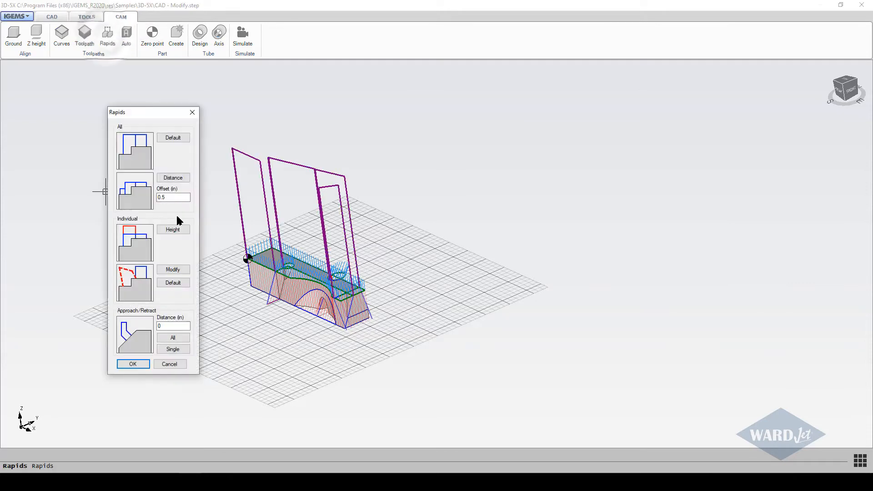
{"action": "left_click", "coordinate": [173, 178]}
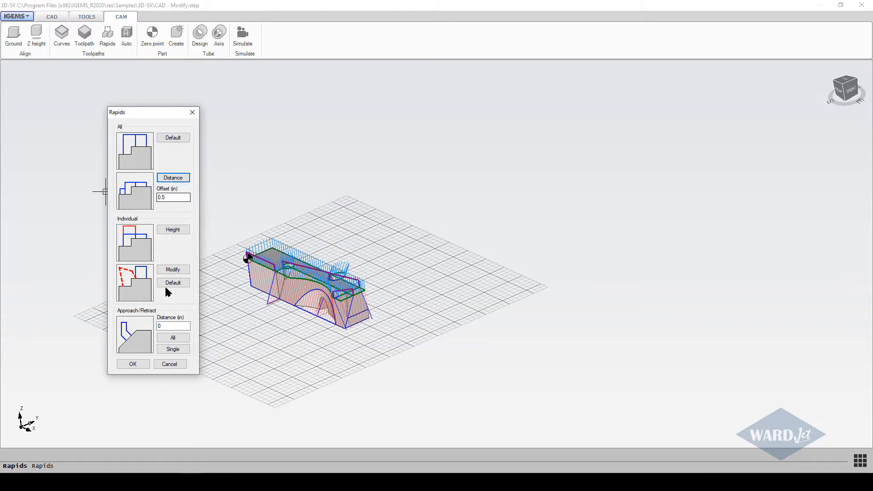
{"action": "left_click", "coordinate": [132, 364]}
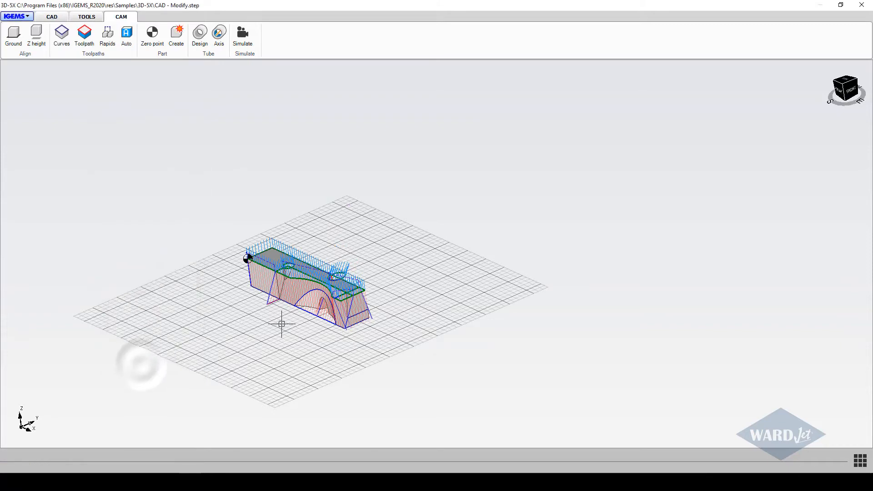
{"action": "scroll", "coordinate": [282, 316], "scroll_direction": "up", "scroll_amount": 3}
{"action": "middle_click_drag", "start_coordinate": [291, 262], "coordinate": [250, 224]}
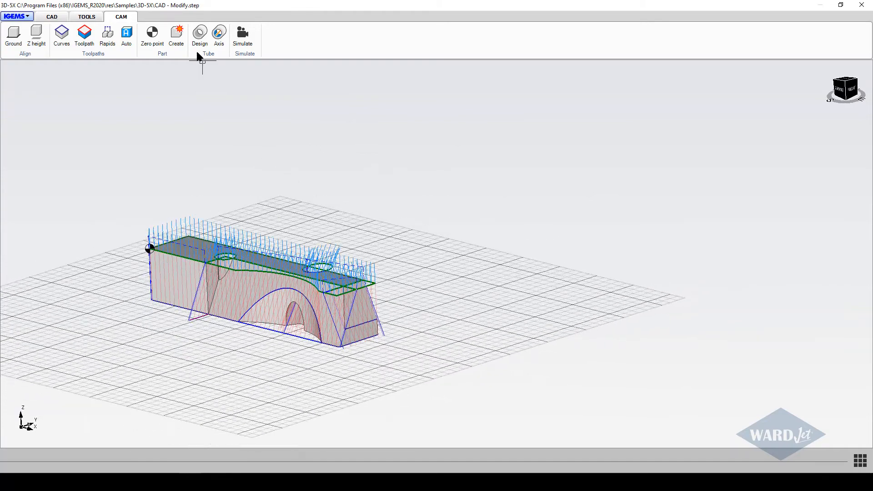
Run the cutting simulation through all toolpaths on the block from Vertical Hole to Outside Vertical, and close it
{"action": "left_click", "coordinate": [242, 33]}
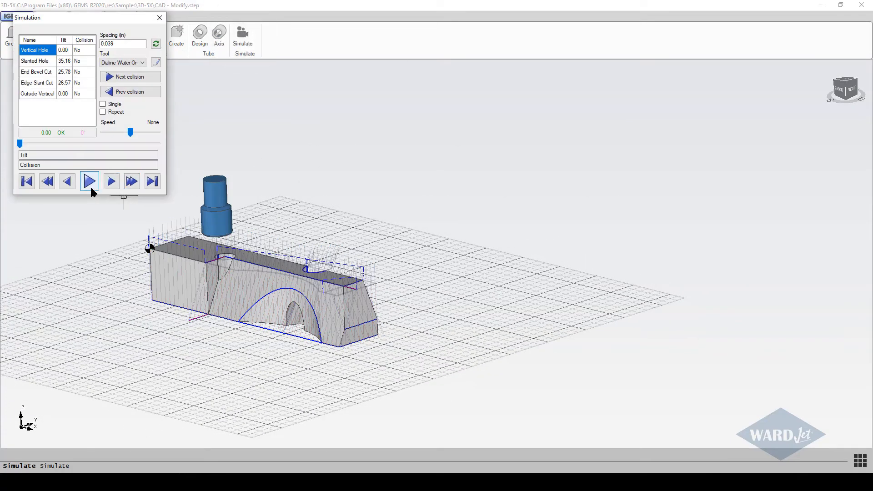
{"action": "left_click", "coordinate": [89, 182]}
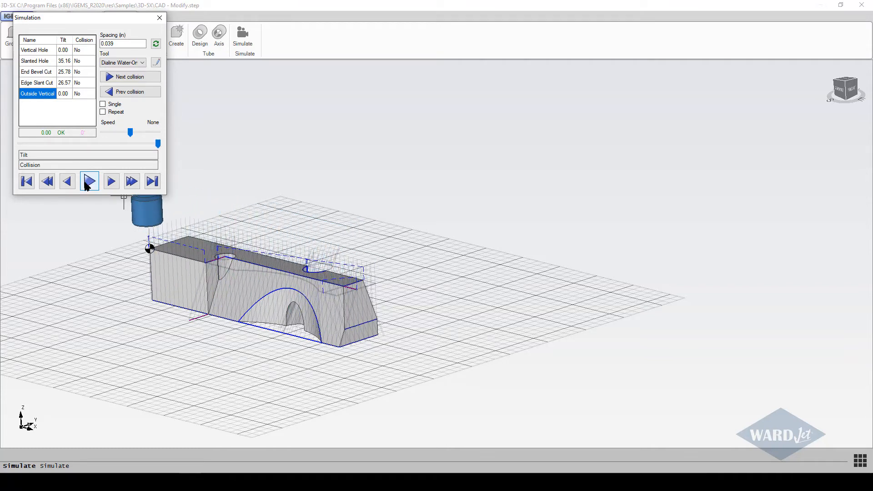
{"action": "left_click", "coordinate": [159, 17]}
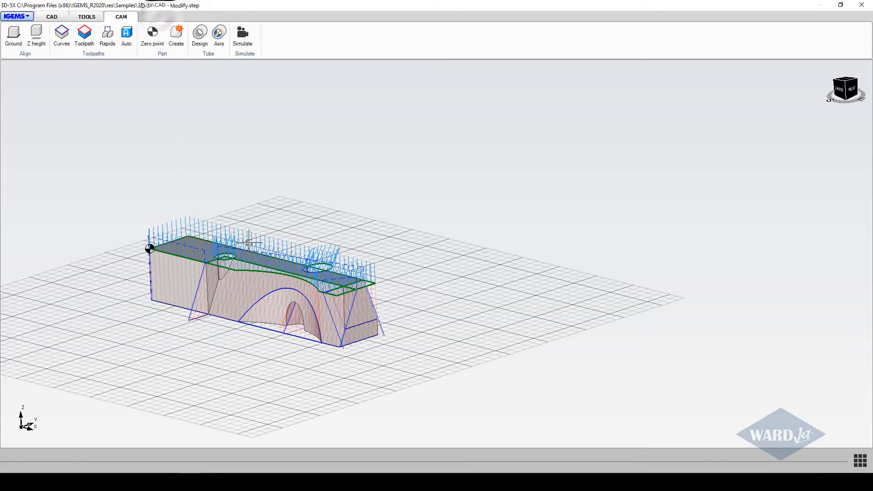
Examine the slanted hole's toolpath where it extends beyond the block's long edge, from several angles and at close range
{"action": "middle_click_drag", "start_coordinate": [259, 251], "coordinate": [261, 362]}
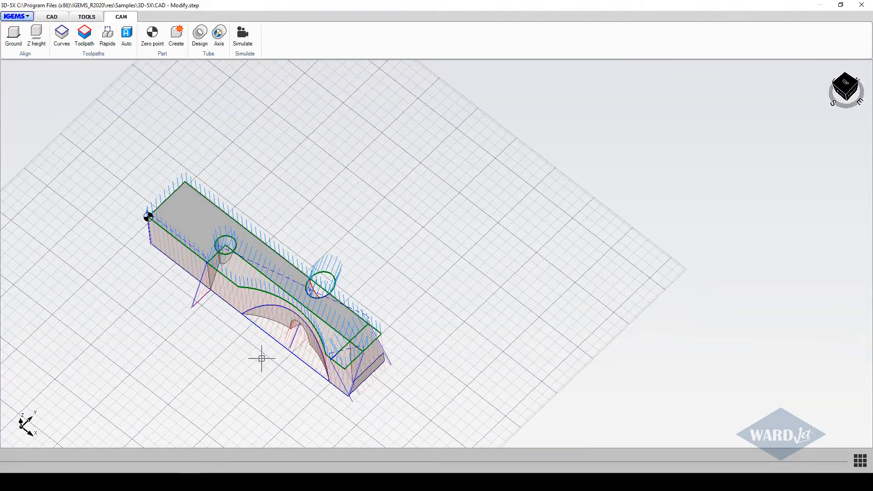
{"action": "scroll", "coordinate": [261, 358], "scroll_direction": "down", "scroll_amount": 2}
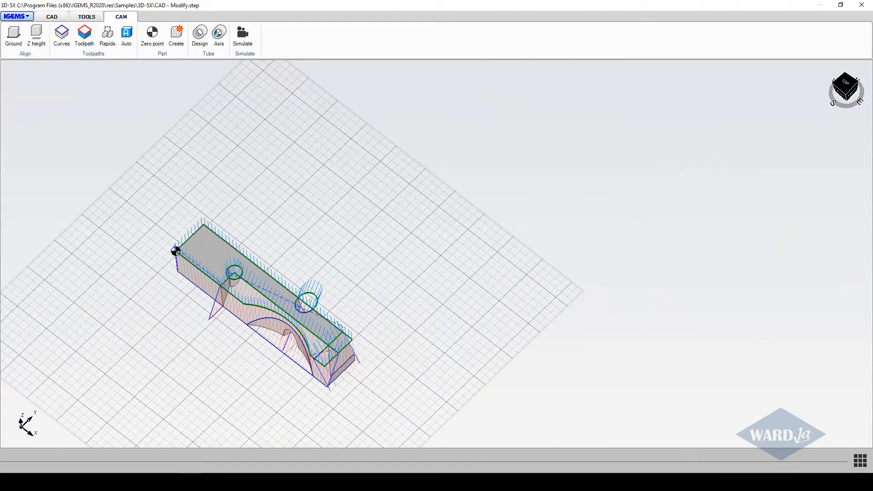
{"action": "middle_click_drag", "start_coordinate": [262, 358], "coordinate": [225, 270]}
{"action": "scroll", "coordinate": [255, 320], "scroll_direction": "up", "scroll_amount": 2}
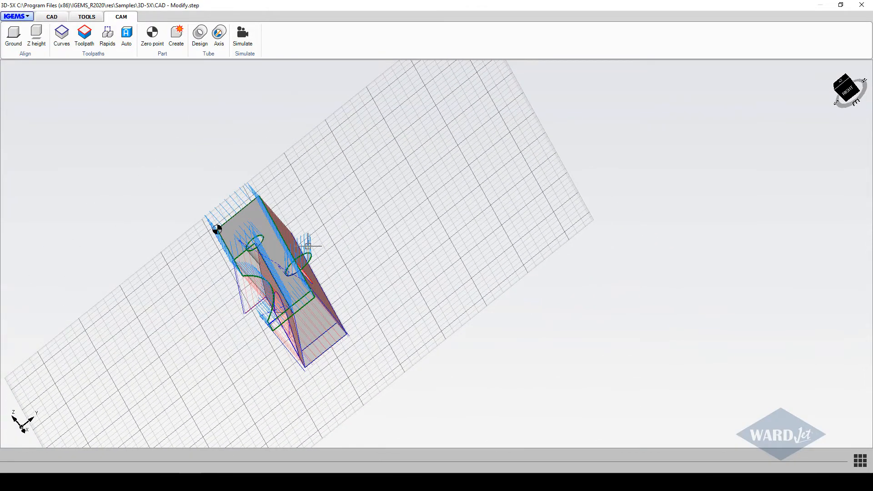
{"action": "scroll", "coordinate": [310, 253], "scroll_direction": "up", "scroll_amount": 3}
{"action": "scroll", "coordinate": [309, 253], "scroll_direction": "down", "scroll_amount": 3}
{"action": "scroll", "coordinate": [295, 248], "scroll_direction": "up", "scroll_amount": 4}
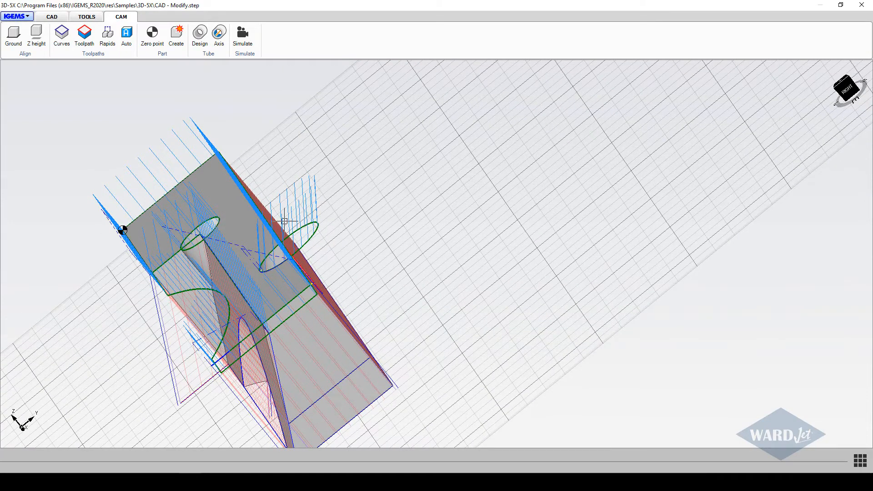
{"action": "scroll", "coordinate": [281, 222], "scroll_direction": "down", "scroll_amount": 2}
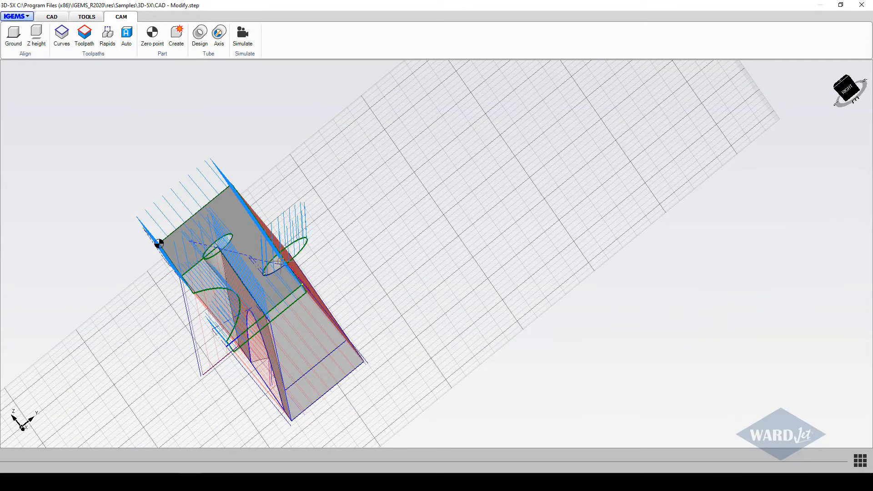
{"action": "scroll", "coordinate": [304, 230], "scroll_direction": "up", "scroll_amount": 2}
{"action": "middle_click_drag", "start_coordinate": [304, 231], "coordinate": [328, 231]}
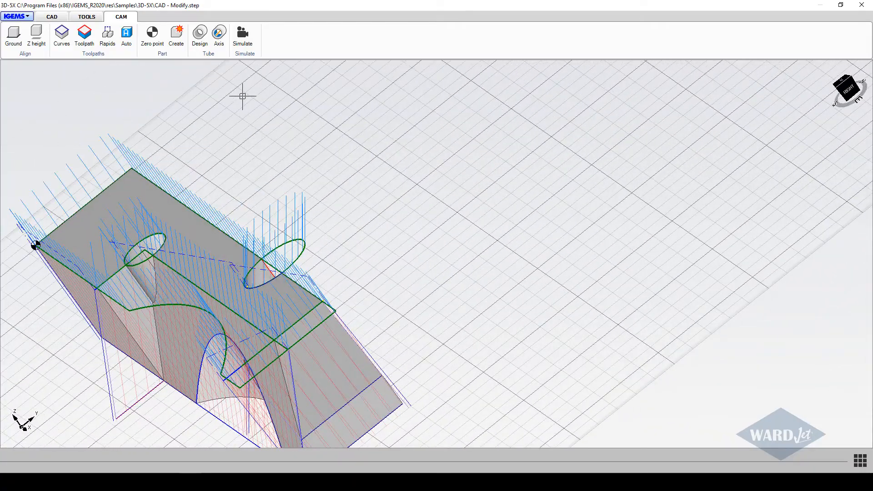
Add flat material stock around the block and include it in the collision check
{"action": "left_click", "coordinate": [174, 50]}
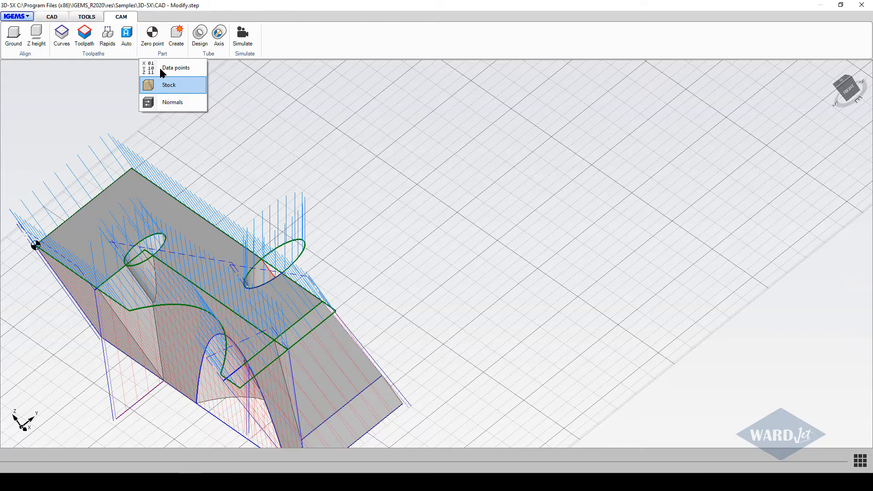
{"action": "left_click", "coordinate": [171, 86]}
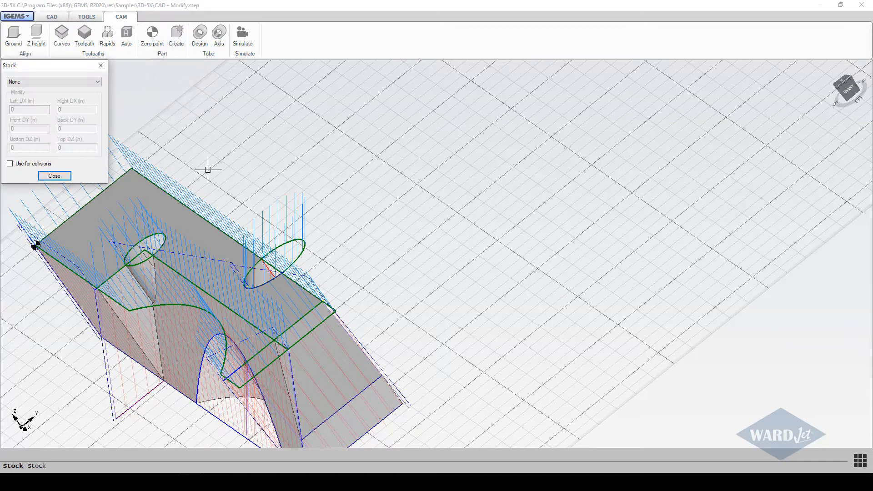
{"action": "left_click", "coordinate": [72, 82]}
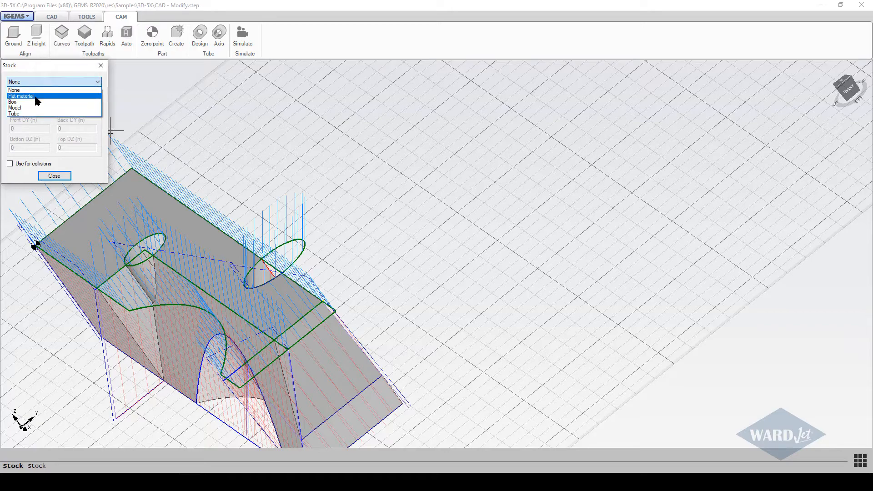
{"action": "left_click", "coordinate": [37, 99]}
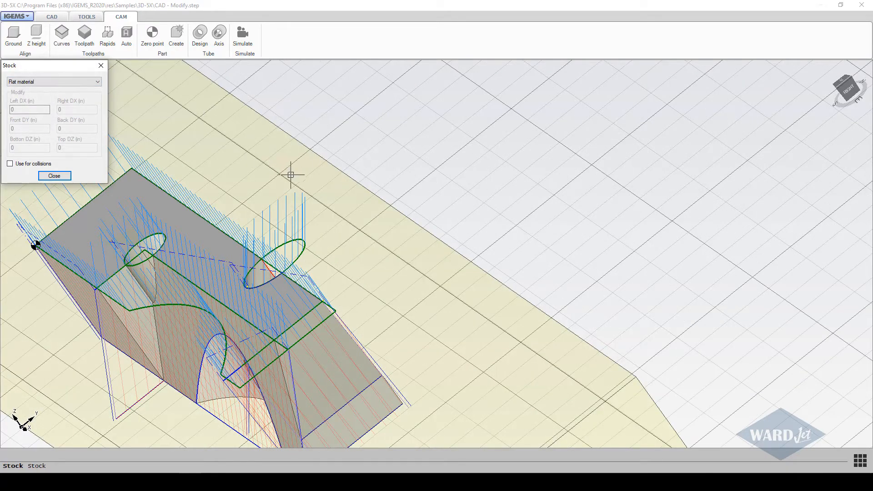
{"action": "middle_click_drag", "start_coordinate": [291, 175], "coordinate": [335, 153]}
{"action": "scroll", "coordinate": [328, 148], "scroll_direction": "down", "scroll_amount": 6}
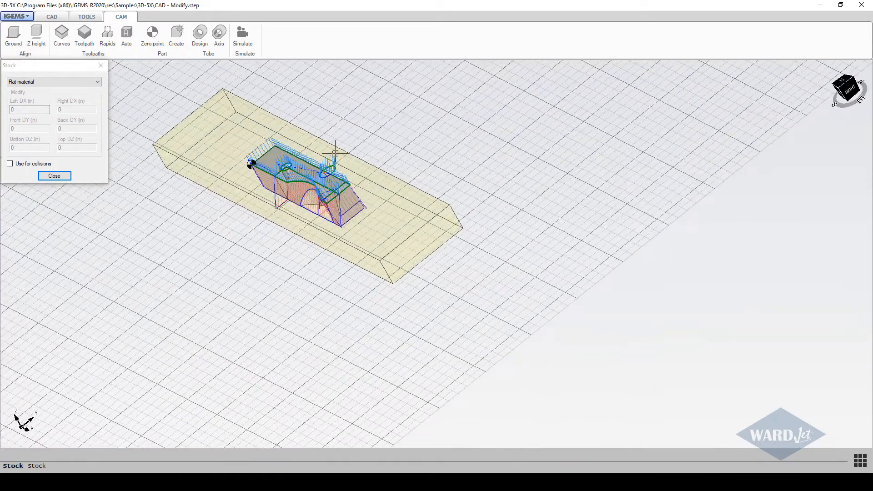
{"action": "left_click", "coordinate": [10, 164]}
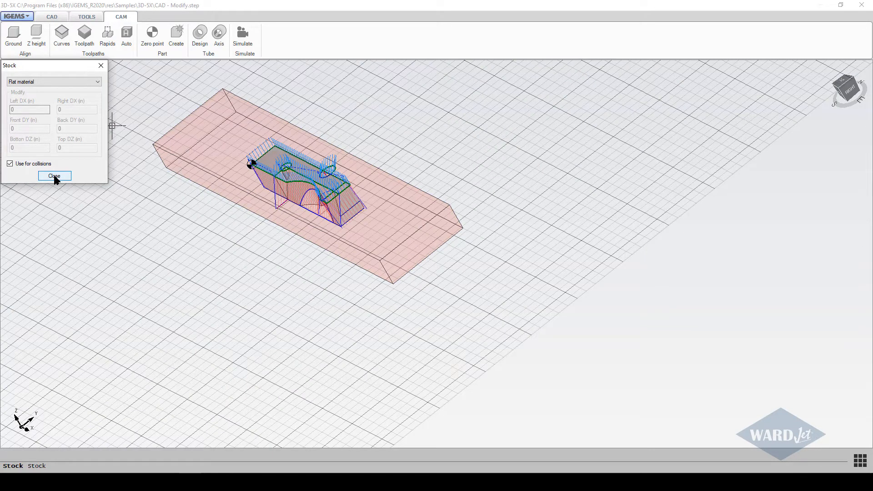
{"action": "left_click", "coordinate": [55, 176]}
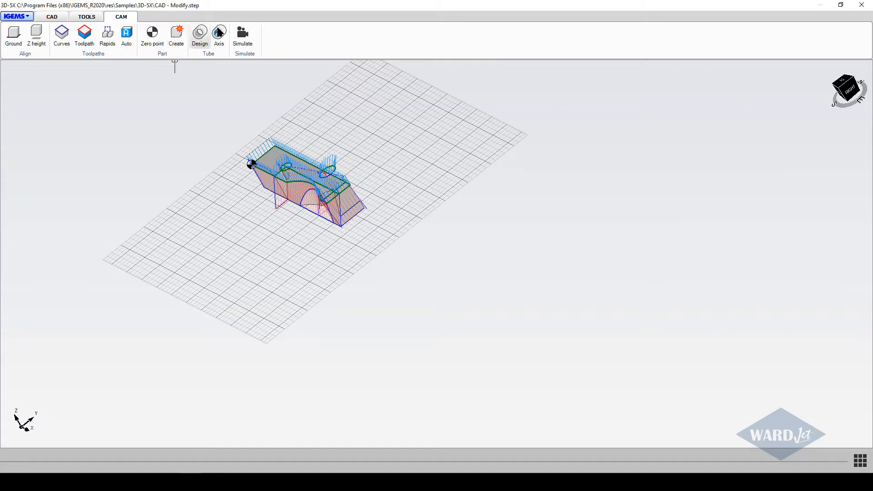
Simulate the toolpaths again with the flat material stock around the block, and close the simulation during the Edge Slant Cut
{"action": "left_click", "coordinate": [243, 36]}
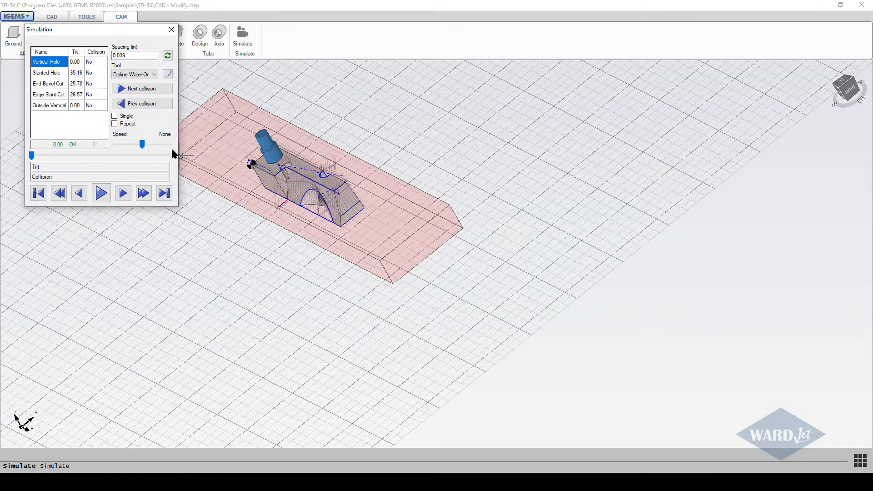
{"action": "left_click", "coordinate": [101, 194]}
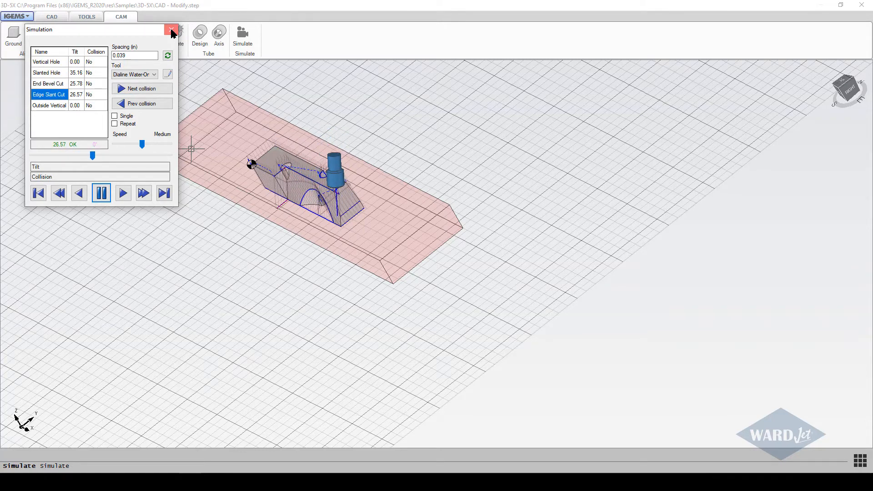
{"action": "left_click", "coordinate": [171, 31]}
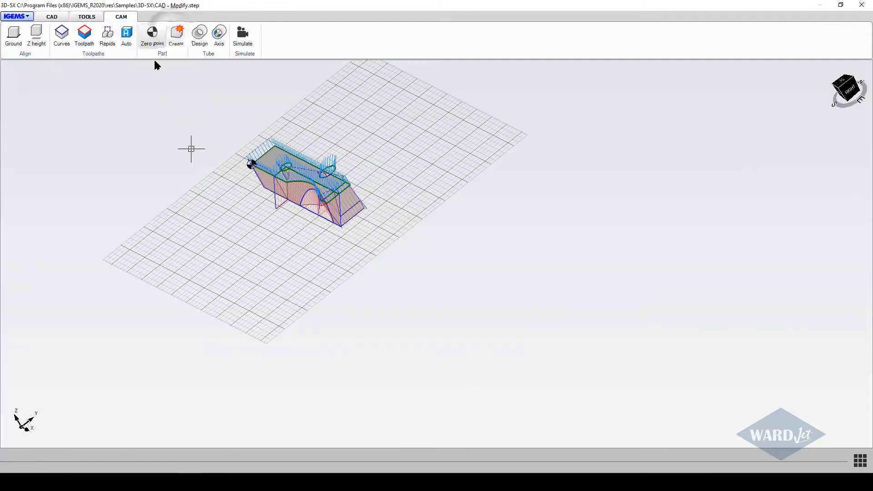
Create a part named CAD - Modify after the file, with quantity 1 and the Curves export method
{"action": "left_click", "coordinate": [842, 82]}
{"action": "scroll", "coordinate": [491, 203], "scroll_direction": "down", "scroll_amount": 3}
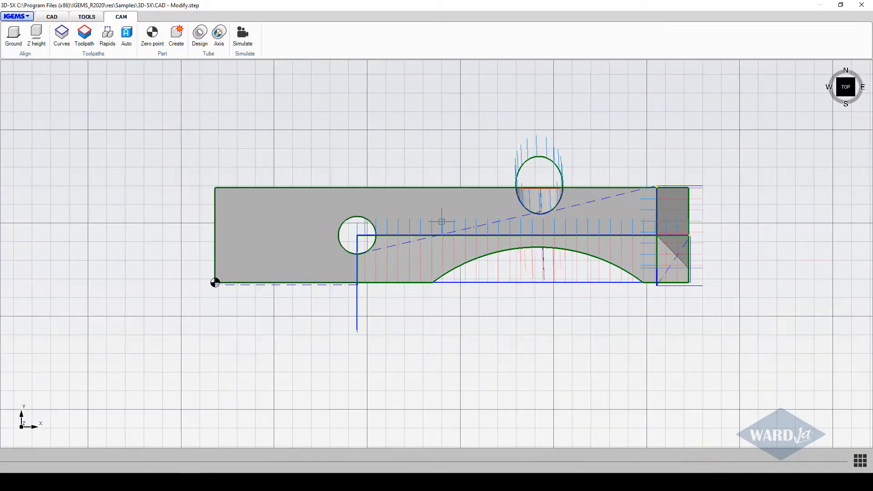
{"action": "middle_click_drag", "start_coordinate": [441, 220], "coordinate": [325, 131]}
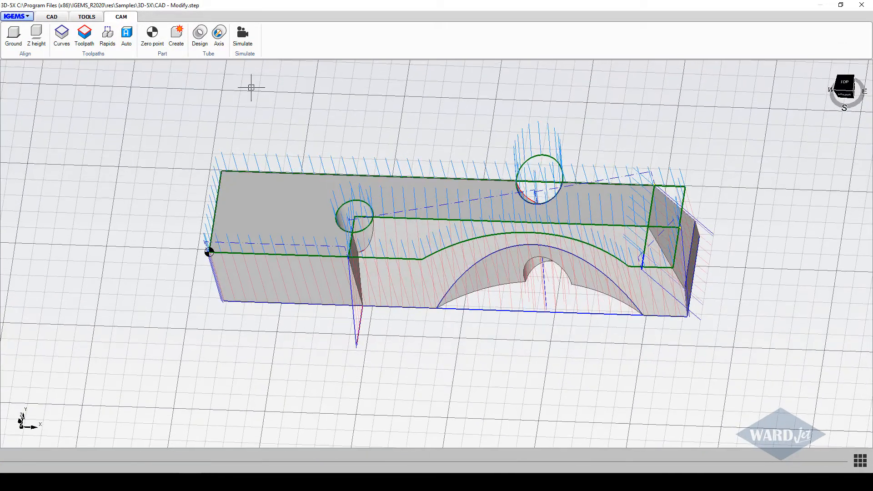
{"action": "left_click", "coordinate": [173, 40]}
{"action": "left_click", "coordinate": [470, 199]}
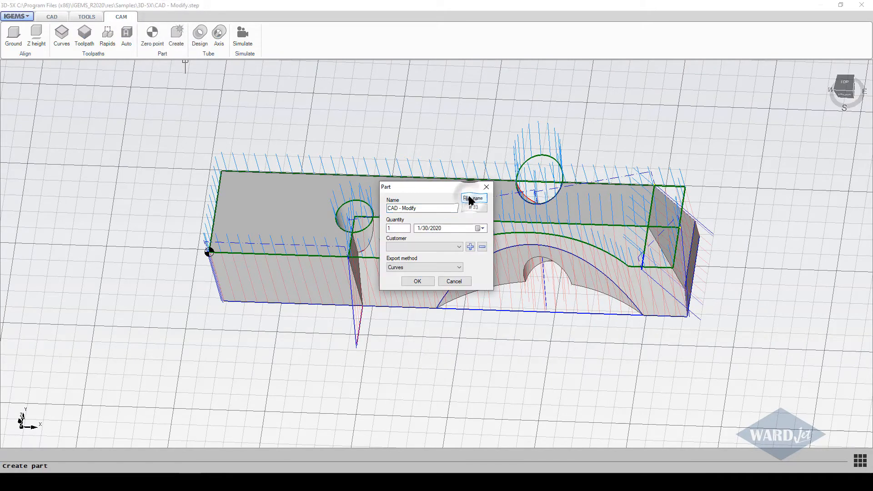
{"action": "left_click", "coordinate": [417, 281]}
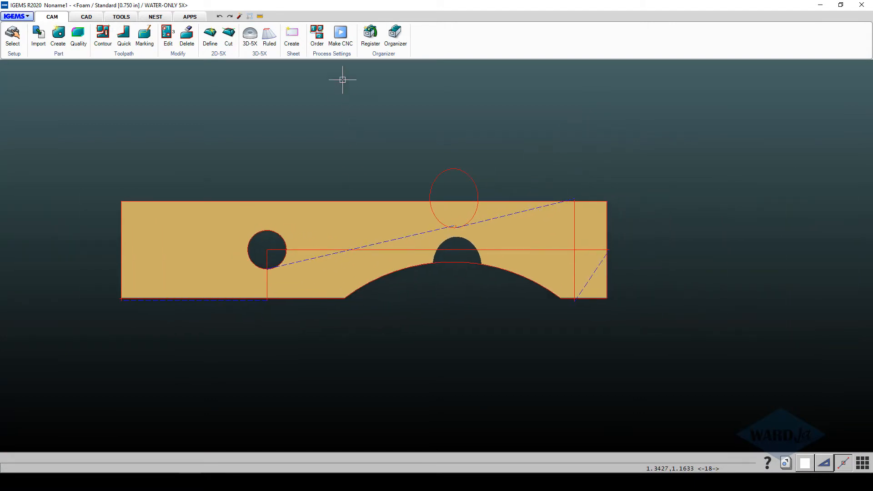
Set the cutting order's zero point from the CAD - Modify part and switch it to 3D with Z at 2.0000 in
{"action": "left_click", "coordinate": [318, 35]}
{"action": "left_click", "coordinate": [697, 127]}
{"action": "left_click", "coordinate": [260, 389]}
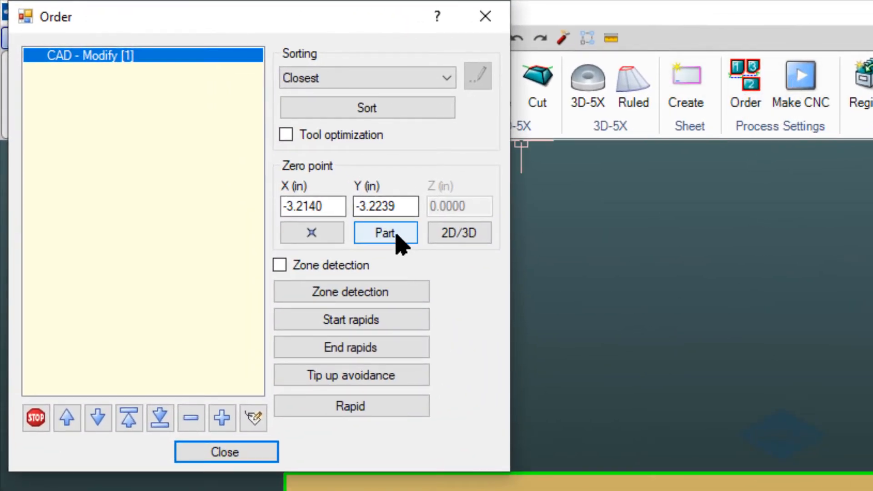
{"action": "left_click", "coordinate": [394, 236]}
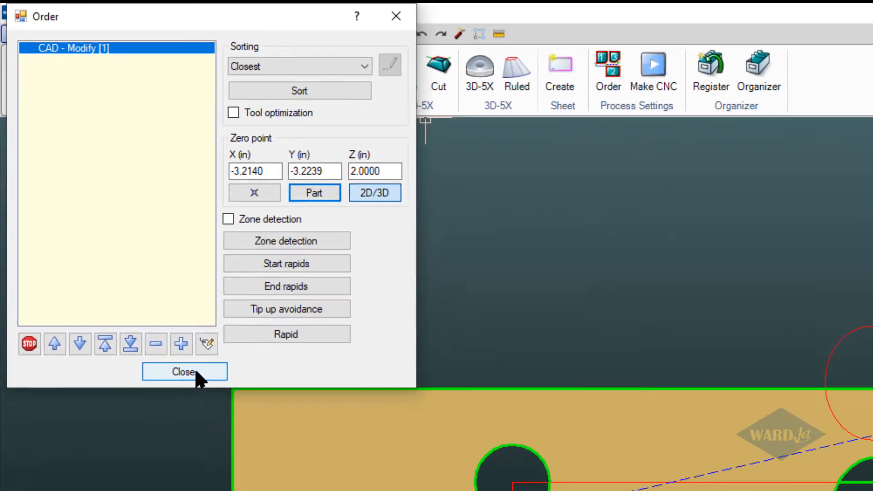
{"action": "left_click", "coordinate": [239, 452]}
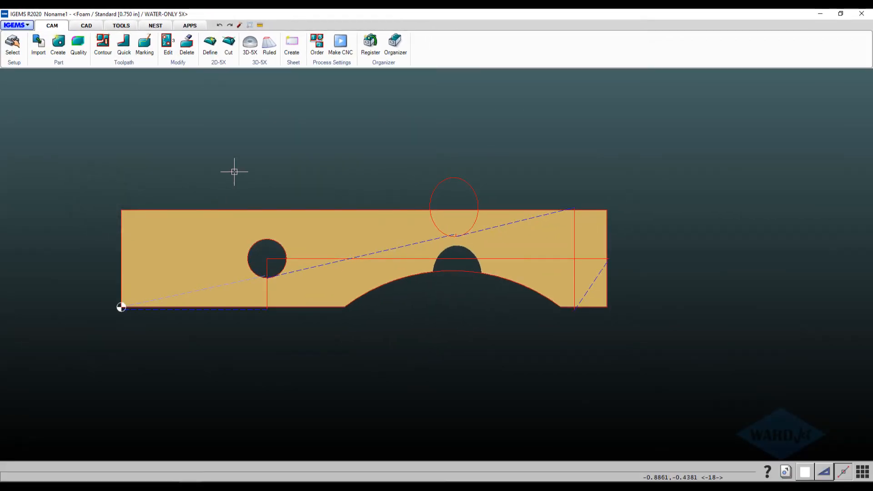
Process the part for CNC as a 3D simulation, accepting work offset G92 and 2 lines of water-on delay
{"action": "left_click", "coordinate": [340, 43]}
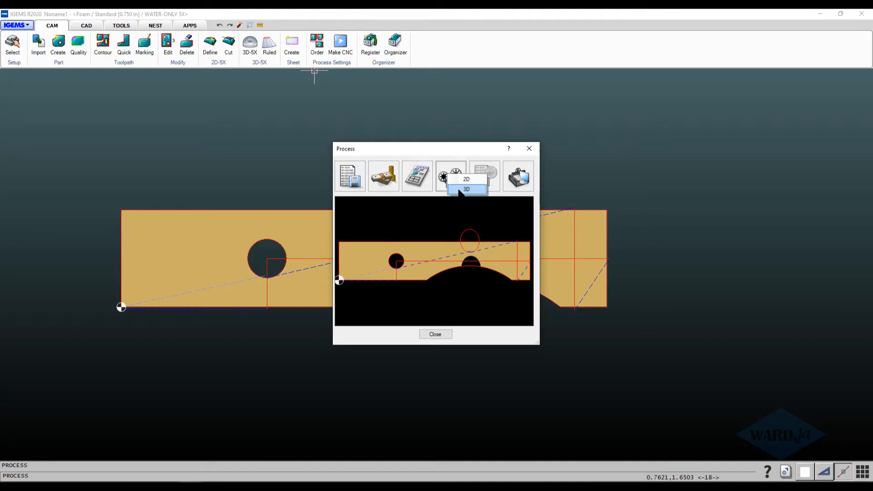
{"action": "left_click", "coordinate": [449, 177]}
{"action": "left_click", "coordinate": [425, 259]}
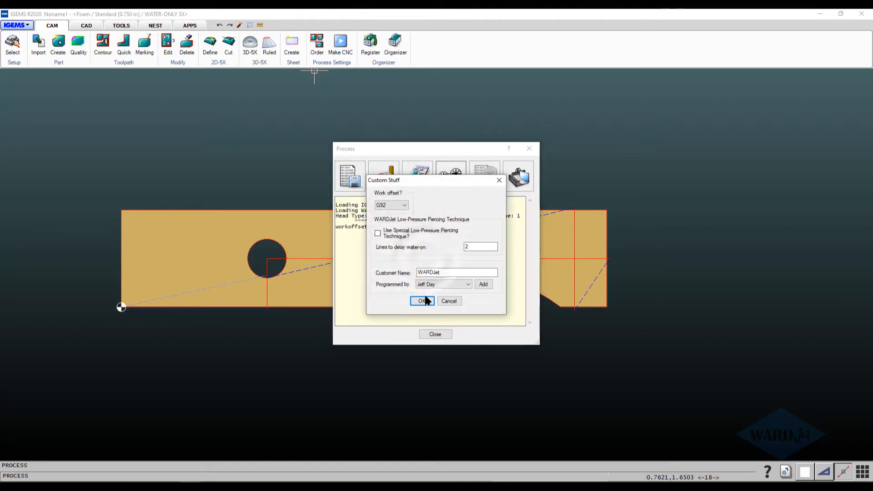
{"action": "left_click", "coordinate": [425, 300]}
{"action": "left_click", "coordinate": [443, 285]}
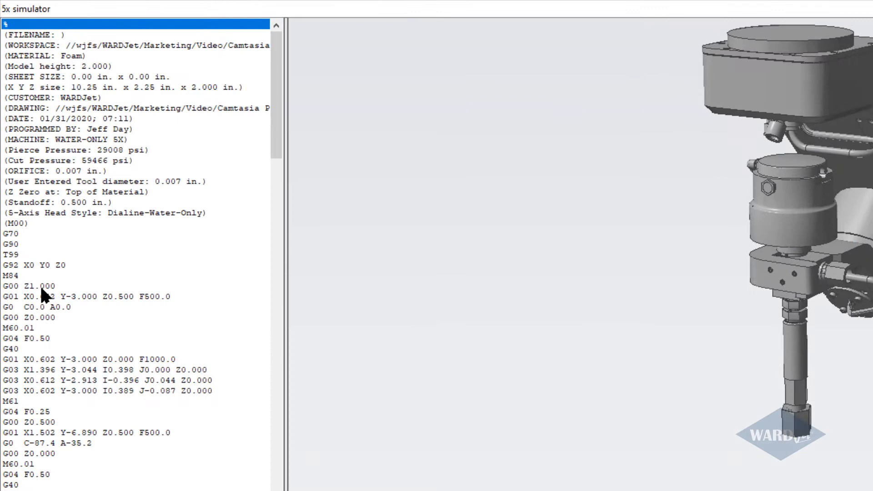
Step through the program's first cut in the 5x simulator, from the initial Z1.000 lift through the circular G03 moves
{"action": "left_click", "coordinate": [24, 173]}
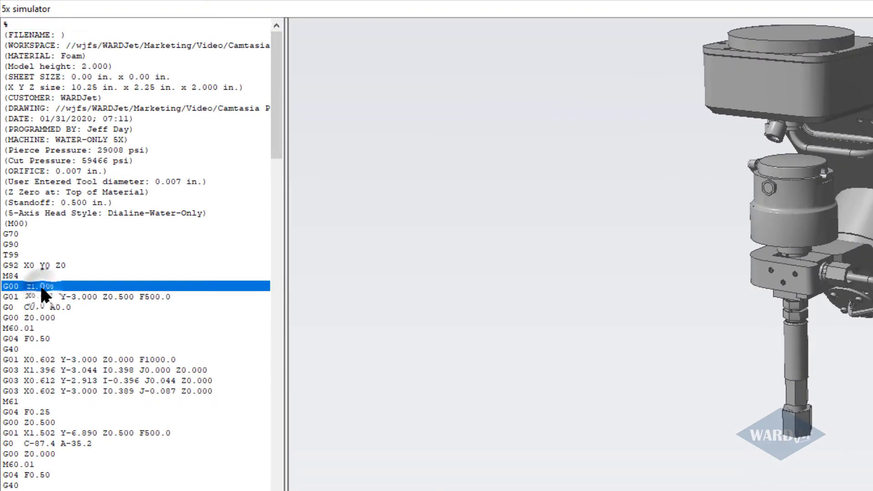
{"action": "left_click", "coordinate": [44, 297]}
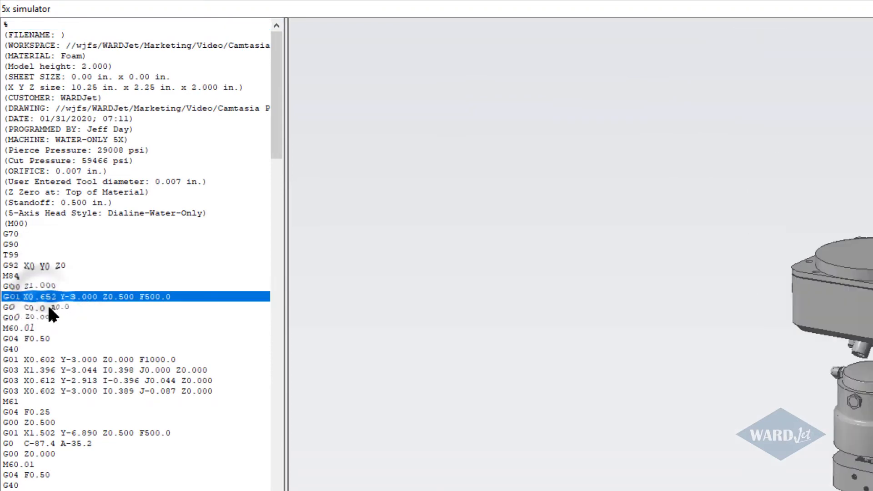
{"action": "left_click", "coordinate": [50, 307]}
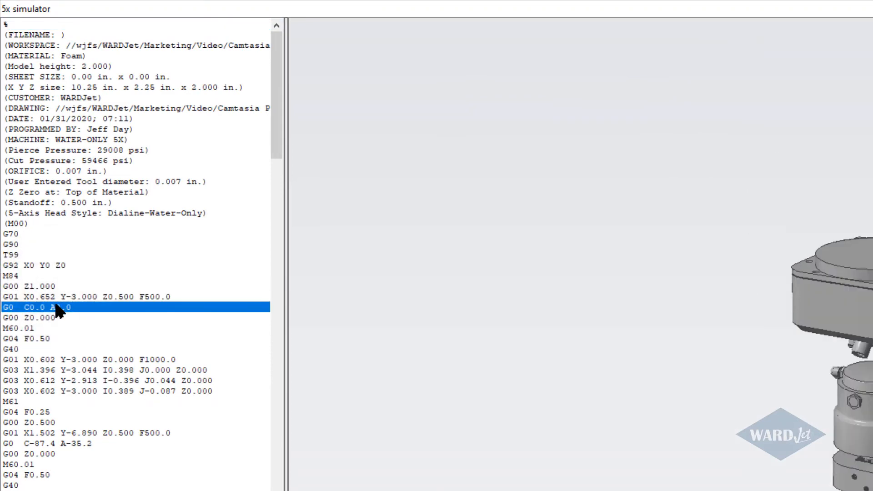
{"action": "left_click", "coordinate": [51, 318]}
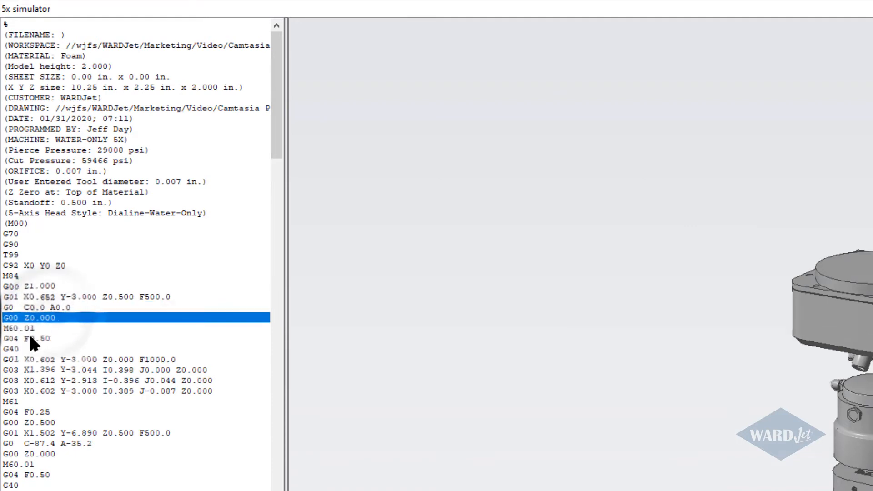
{"action": "left_click", "coordinate": [26, 330]}
{"action": "left_click", "coordinate": [32, 337]}
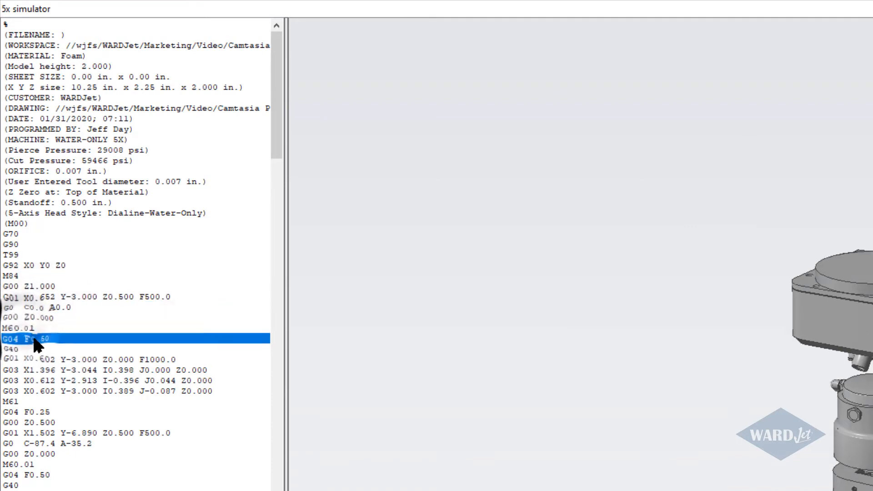
{"action": "left_click", "coordinate": [24, 358]}
{"action": "left_click", "coordinate": [45, 379]}
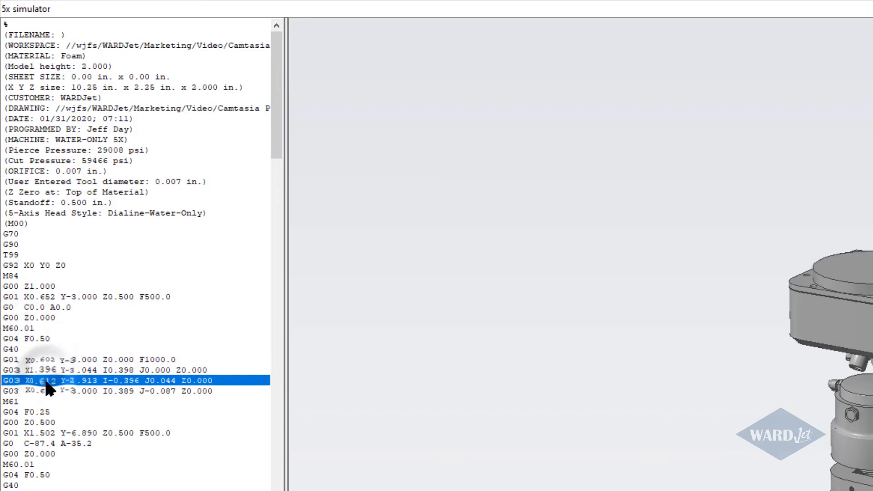
Step through the Z0.500 lift, the move to the second cut at C-87.4 A-35.2, and its first cutting lines
{"action": "left_click", "coordinate": [38, 419]}
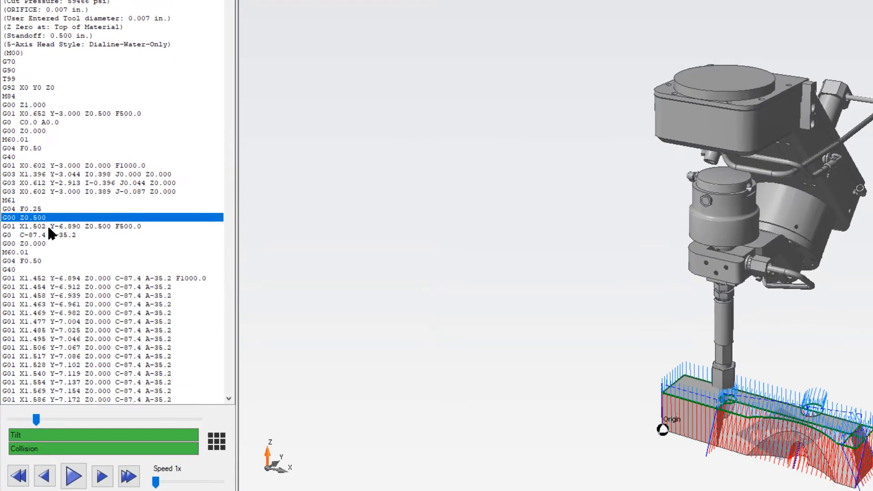
{"action": "left_click", "coordinate": [47, 226]}
{"action": "left_click", "coordinate": [43, 234]}
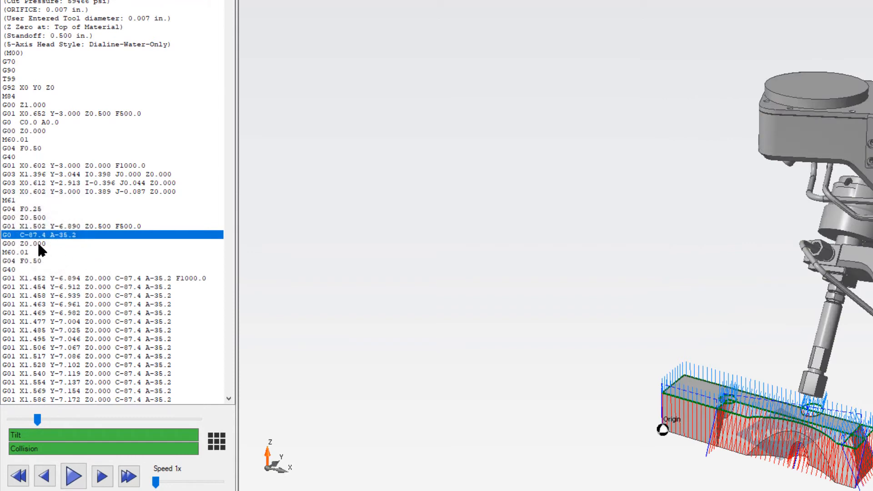
{"action": "left_click", "coordinate": [38, 242]}
{"action": "left_click", "coordinate": [27, 253]}
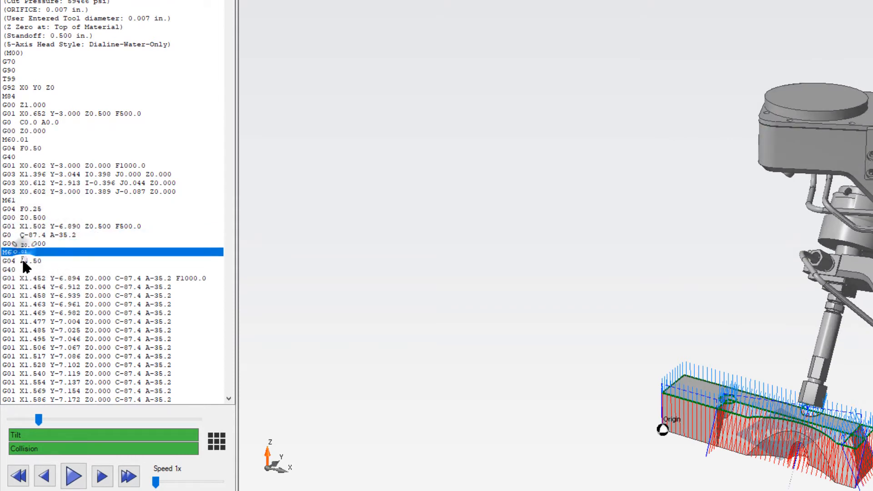
{"action": "left_click", "coordinate": [24, 260]}
{"action": "left_click", "coordinate": [26, 278]}
{"action": "scroll", "coordinate": [25, 279], "scroll_direction": "down", "scroll_amount": 3}
{"action": "scroll", "coordinate": [29, 284], "scroll_direction": "down", "scroll_amount": 10}
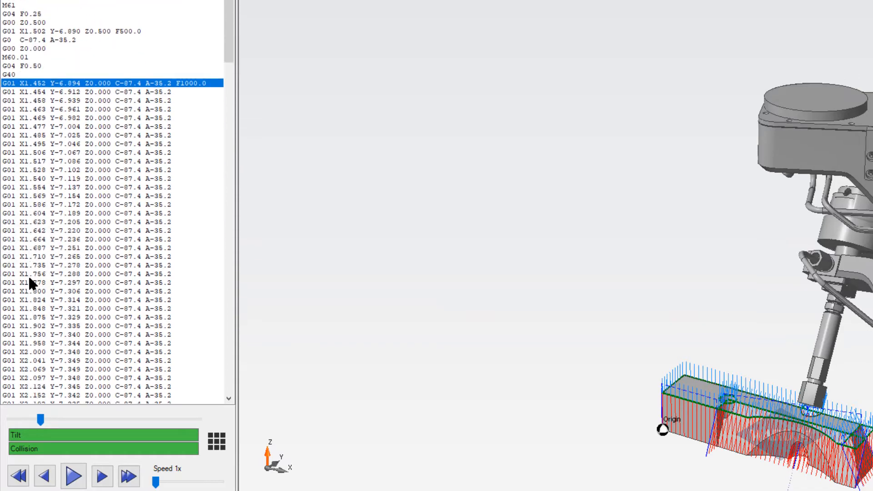
Play the rest of the simulation at 2x speed to the program's end and inspect the final Z1.000 lift
{"action": "left_click", "coordinate": [74, 475]}
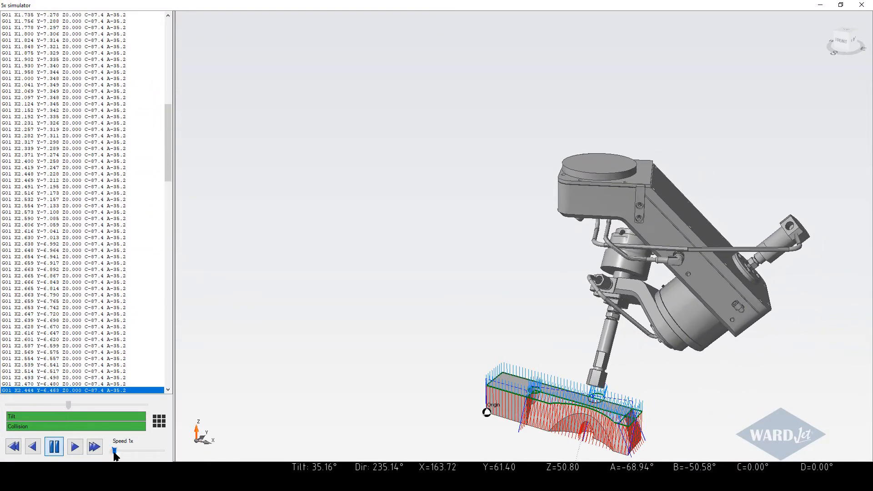
{"action": "left_click_drag", "start_coordinate": [121, 451], "coordinate": [124, 450]}
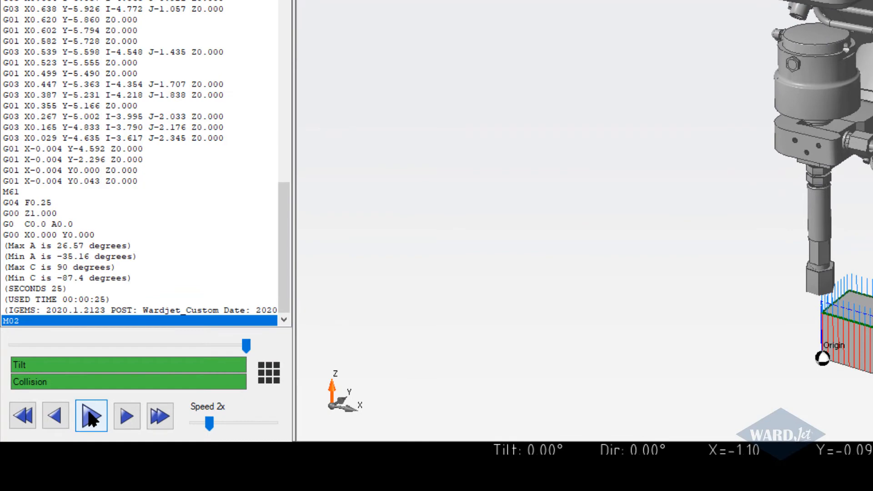
{"action": "left_click", "coordinate": [51, 215]}
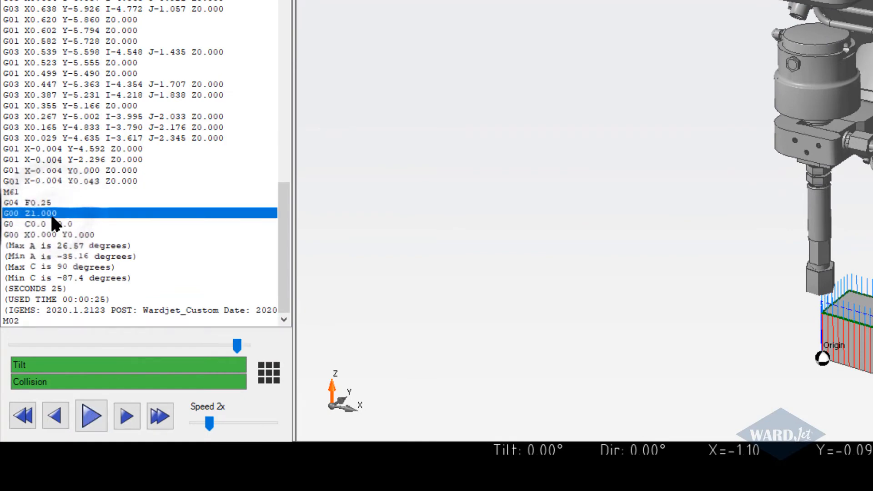
Return to the program's start and compare the initial Z1.000 lift with the Z0.500 lift between the first two cuts
{"action": "left_click_drag", "start_coordinate": [282, 255], "coordinate": [300, 0]}
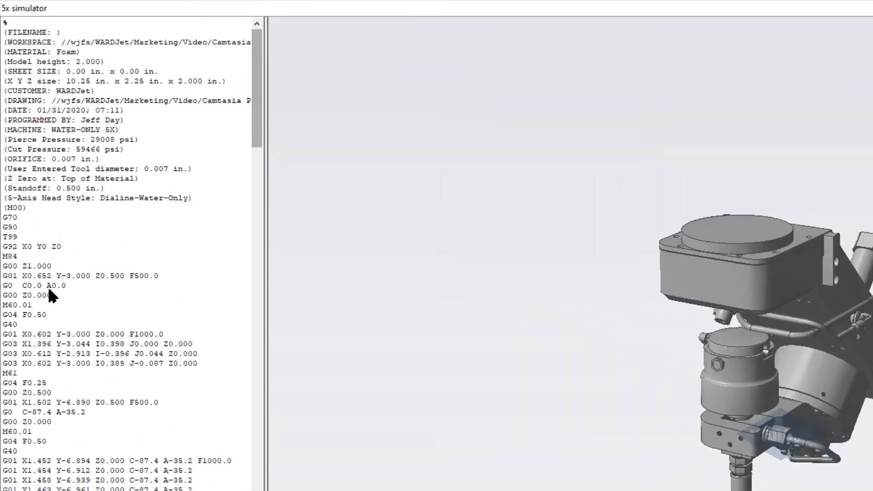
{"action": "left_click", "coordinate": [45, 301]}
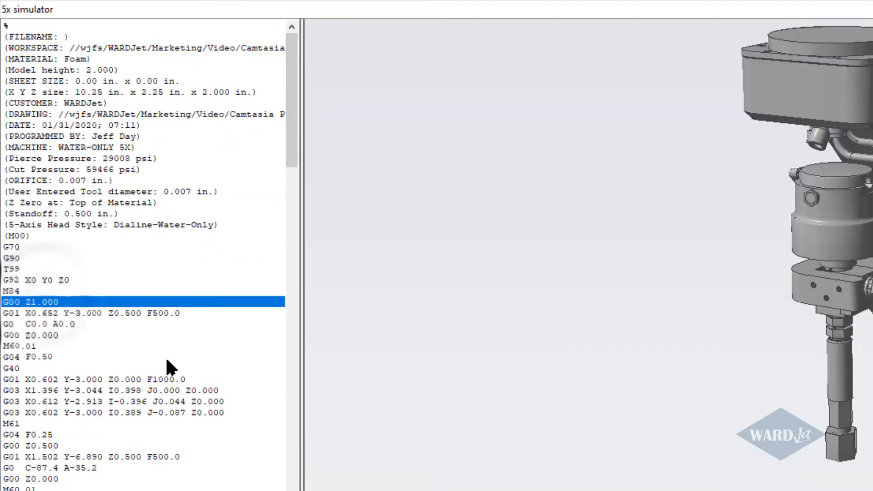
{"action": "left_click_drag", "start_coordinate": [295, 143], "coordinate": [295, 159]}
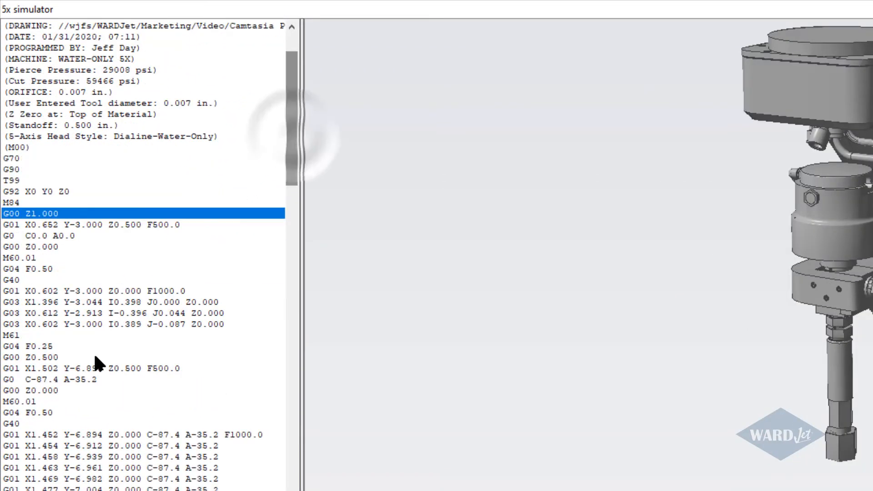
{"action": "left_click", "coordinate": [50, 357]}
{"action": "left_click", "coordinate": [44, 214]}
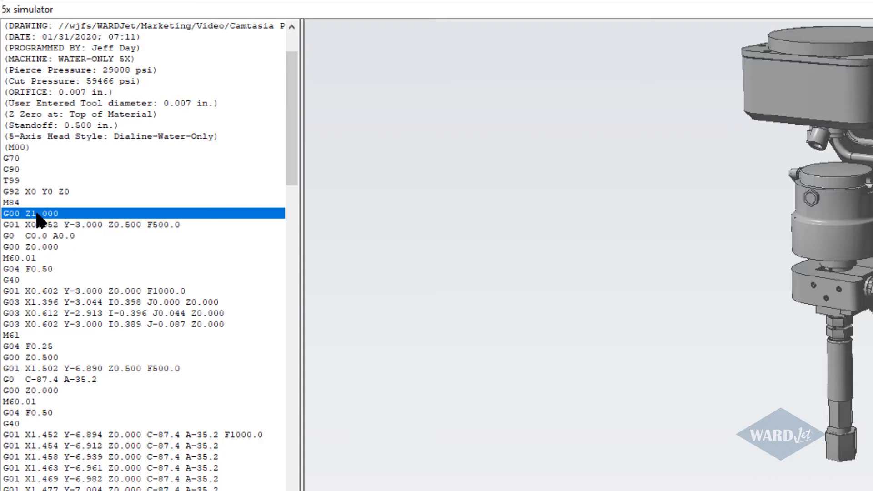
{"action": "left_click", "coordinate": [50, 353]}
{"action": "left_click", "coordinate": [42, 388]}
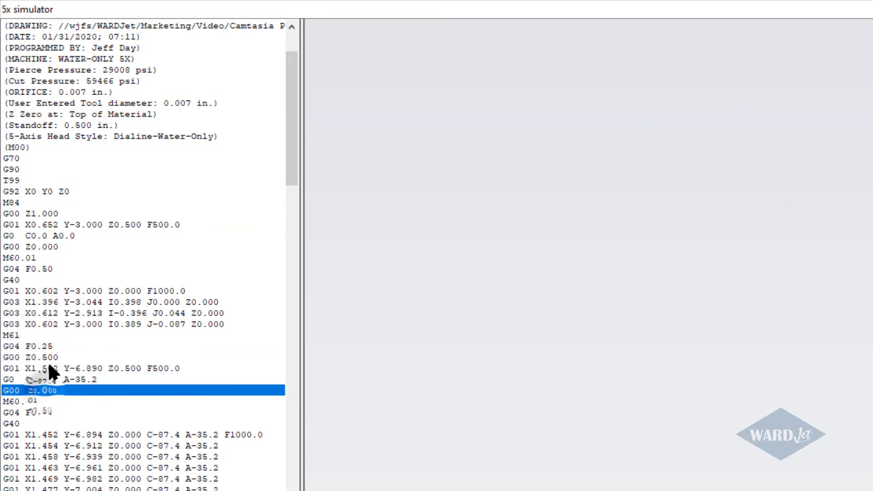
{"action": "left_click", "coordinate": [48, 357]}
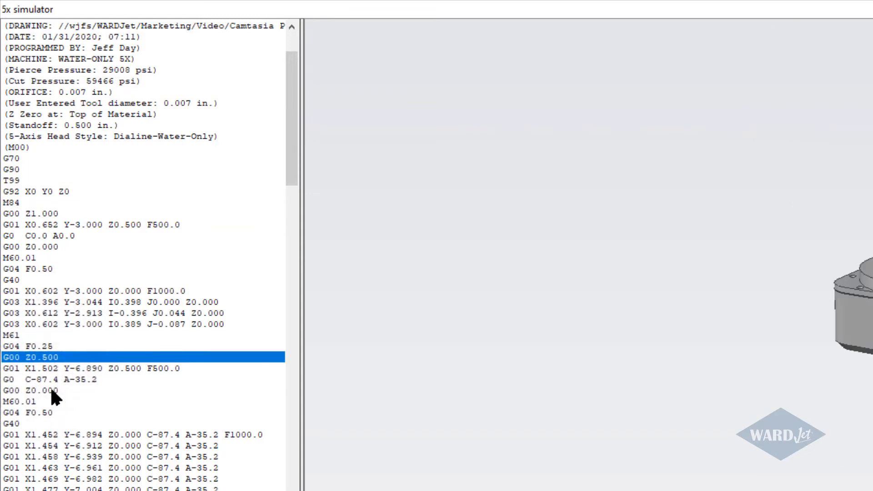
{"action": "left_click", "coordinate": [37, 379]}
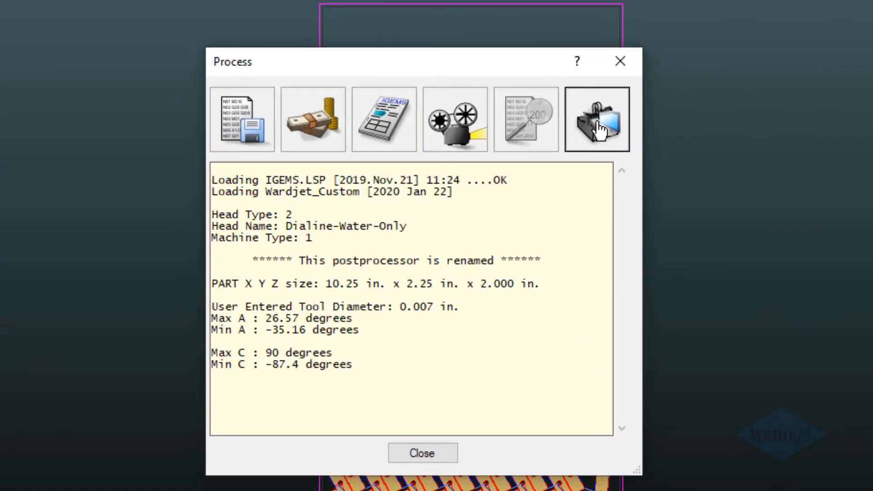
Set the Z-axis lift heights between cuttings and between parts both to 2 in. in the Cutting strategy settings
{"action": "left_click", "coordinate": [518, 172]}
{"action": "left_click", "coordinate": [637, 155]}
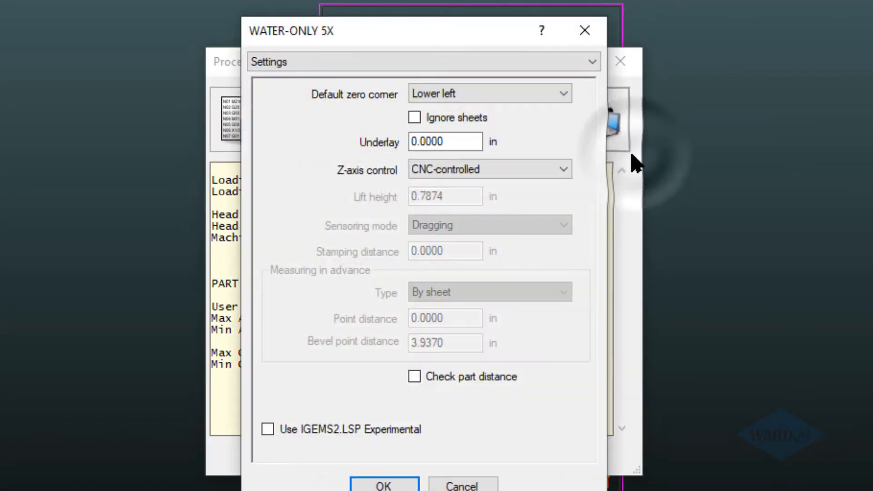
{"action": "left_click", "coordinate": [447, 64]}
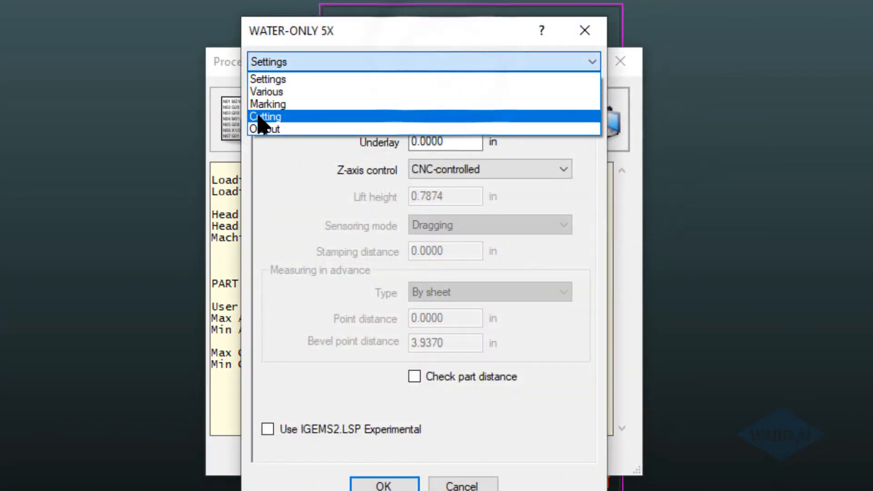
{"action": "left_click", "coordinate": [267, 116]}
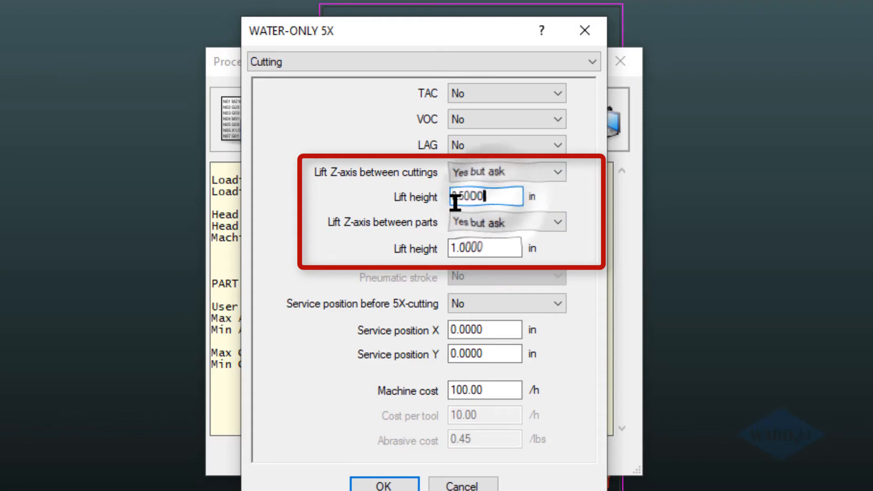
{"action": "left_click_drag", "start_coordinate": [485, 197], "coordinate": [386, 197]}
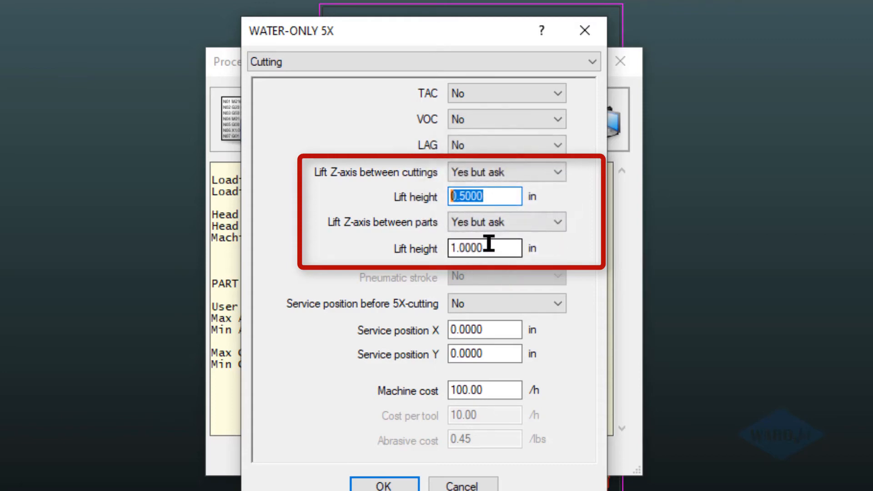
{"action": "left_click_drag", "start_coordinate": [489, 248], "coordinate": [446, 248]}
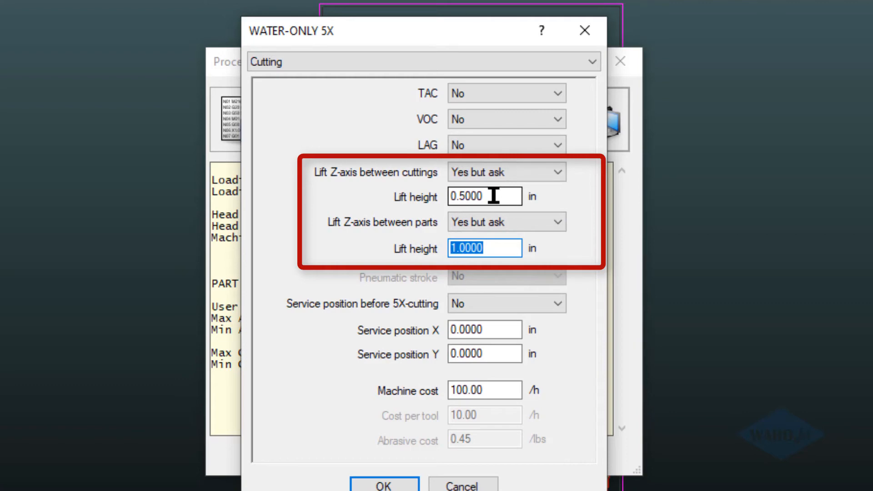
{"action": "left_click_drag", "start_coordinate": [494, 196], "coordinate": [418, 200]}
{"action": "type", "text": "2"}
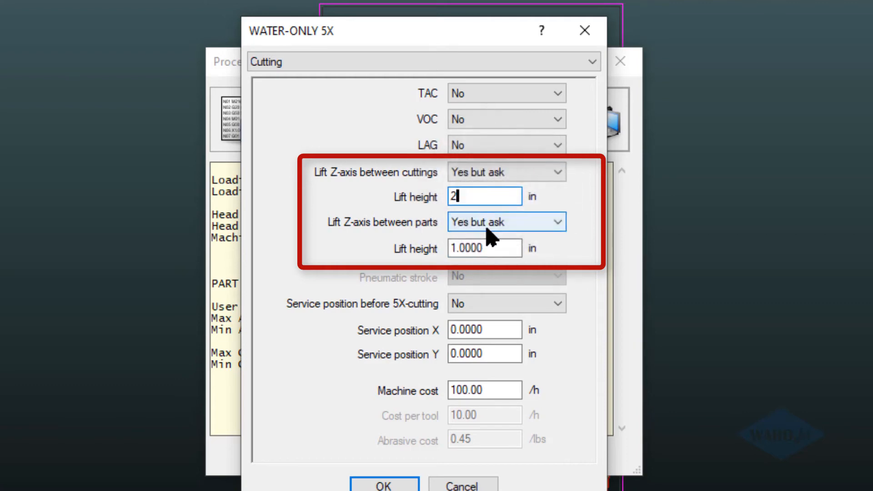
{"action": "left_click_drag", "start_coordinate": [492, 247], "coordinate": [436, 271]}
{"action": "type", "text": "2."}
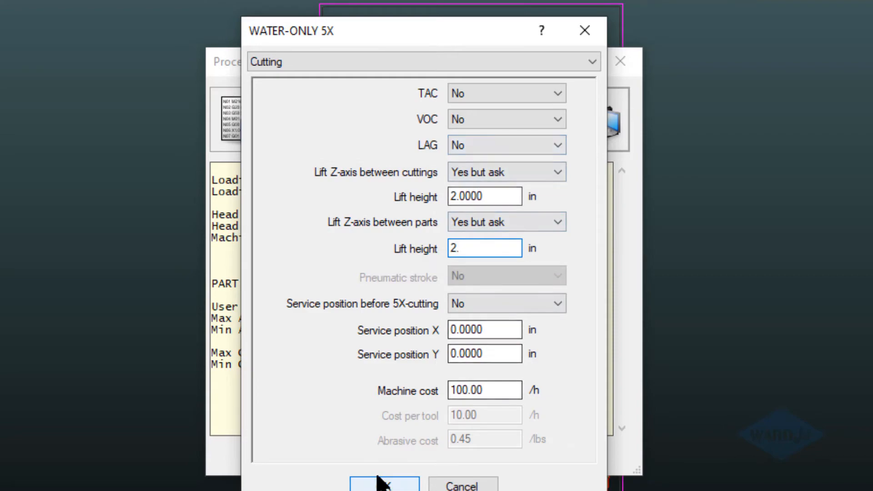
{"action": "left_click", "coordinate": [357, 485]}
Process the part again as a 3D simulation, accepting work offset G92 and the remaining custom options
{"action": "left_click", "coordinate": [467, 141]}
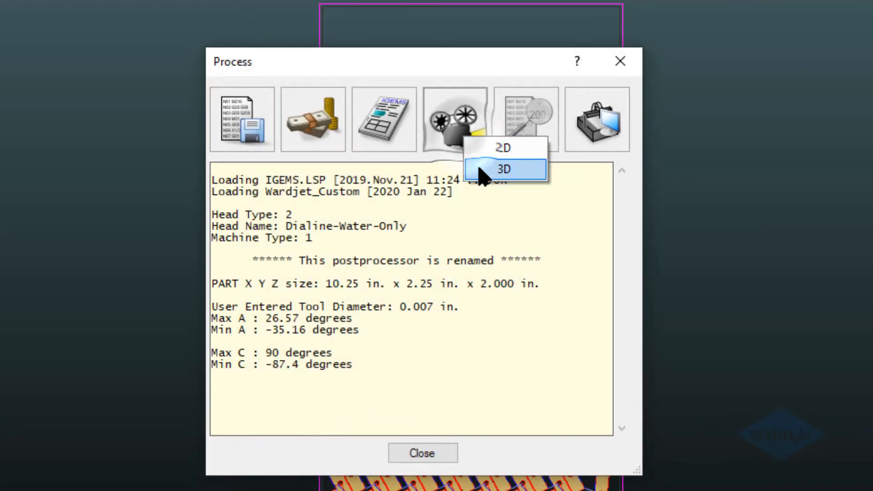
{"action": "left_click", "coordinate": [480, 169]}
{"action": "left_click", "coordinate": [383, 317]}
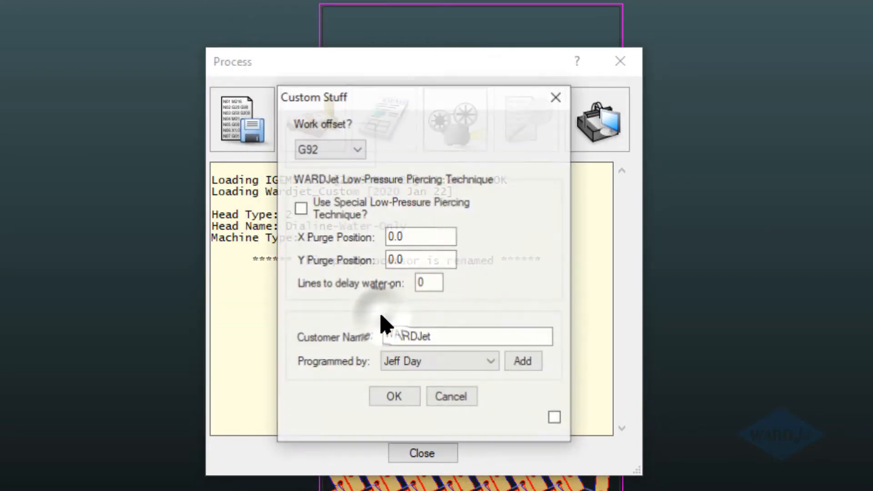
{"action": "left_click", "coordinate": [386, 396]}
{"action": "left_click", "coordinate": [445, 352]}
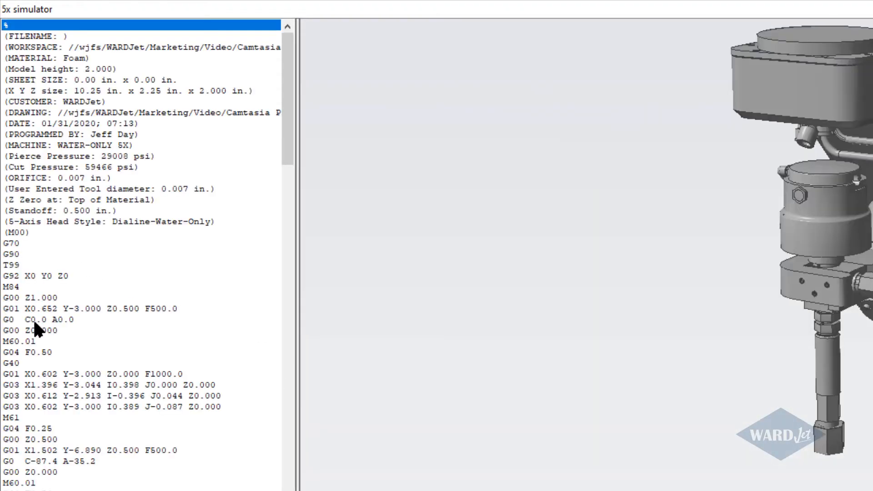
Check the Z lift lines at the start and between cuts in the regenerated program, and close the 5x simulator
{"action": "left_click", "coordinate": [37, 300]}
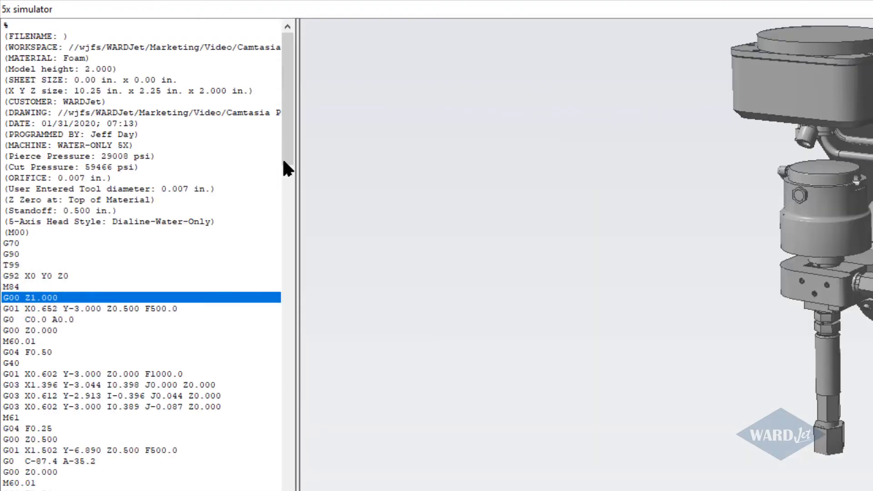
{"action": "left_click_drag", "start_coordinate": [286, 165], "coordinate": [288, 485]}
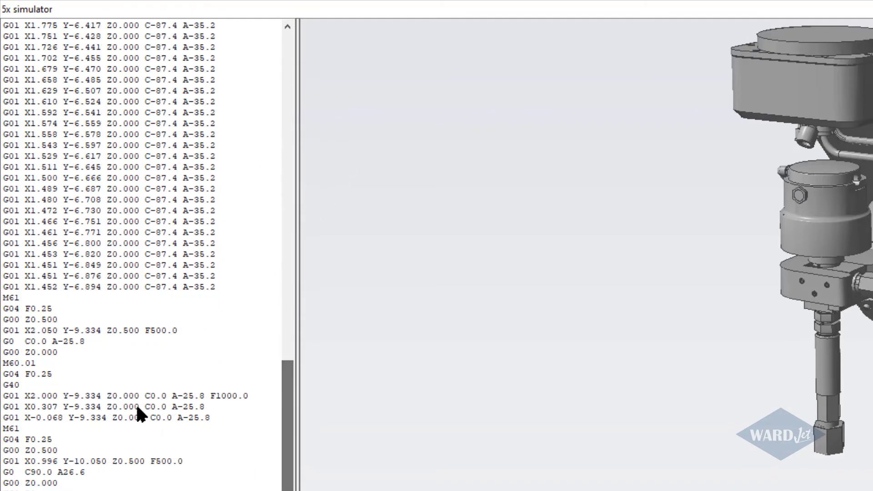
{"action": "left_click", "coordinate": [52, 319]}
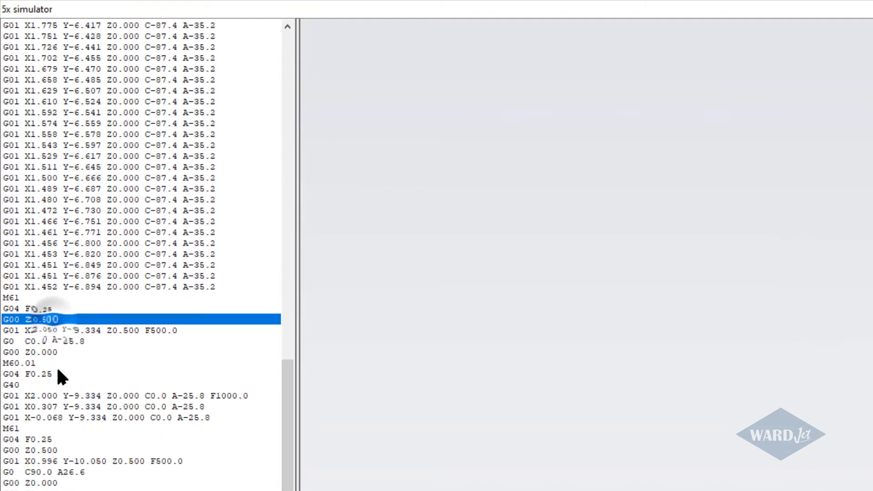
{"action": "left_click", "coordinate": [45, 451]}
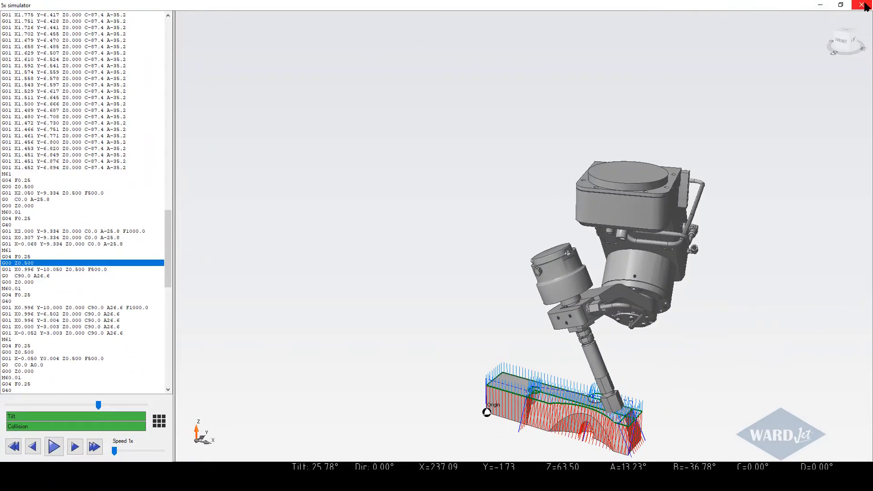
{"action": "left_click", "coordinate": [862, 5]}
In the Cutting strategy settings, set the Z-axis lift height between cuttings to 0.5 in. and between parts to 1 in
{"action": "left_click", "coordinate": [520, 171]}
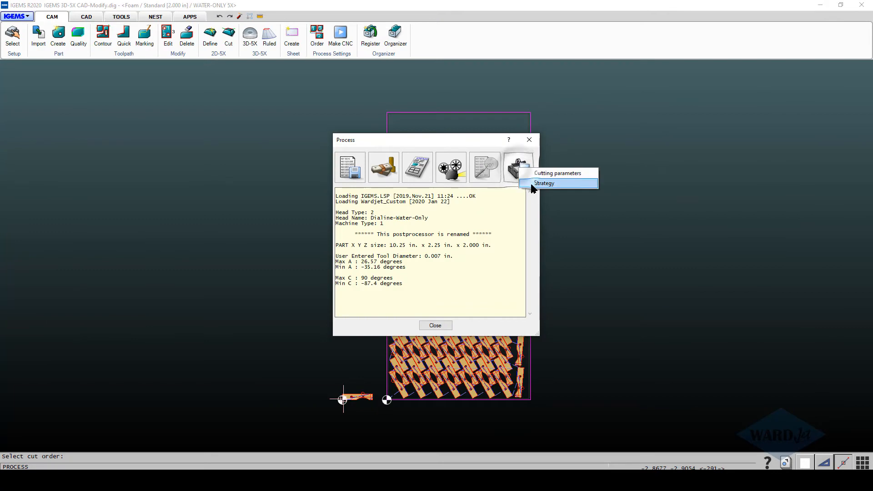
{"action": "left_click", "coordinate": [530, 183]}
{"action": "left_click", "coordinate": [409, 141]}
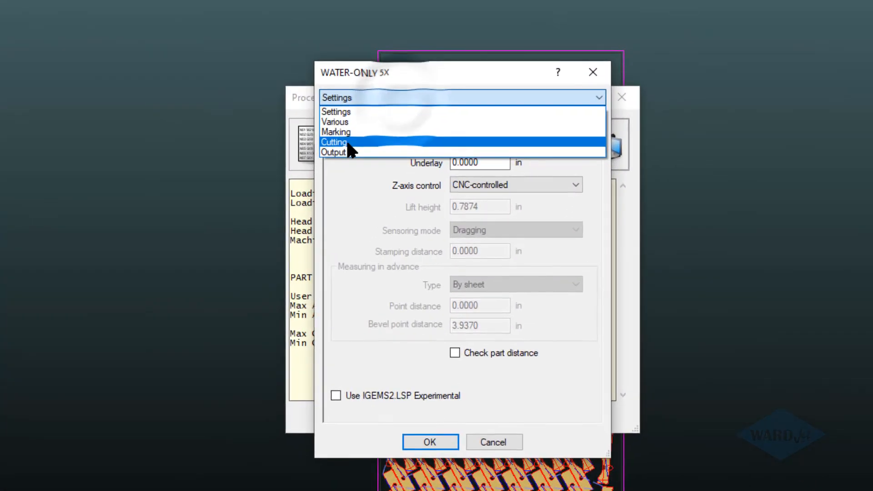
{"action": "left_click", "coordinate": [357, 155]}
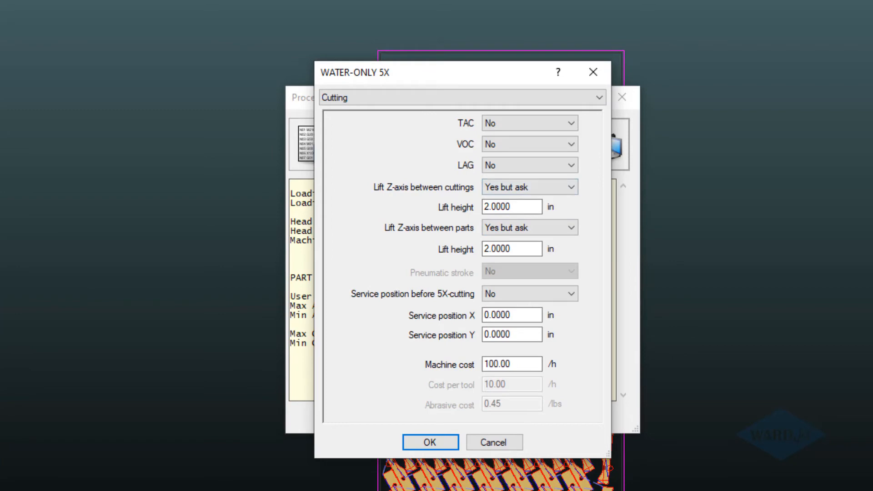
{"action": "double_click", "coordinate": [527, 207]}
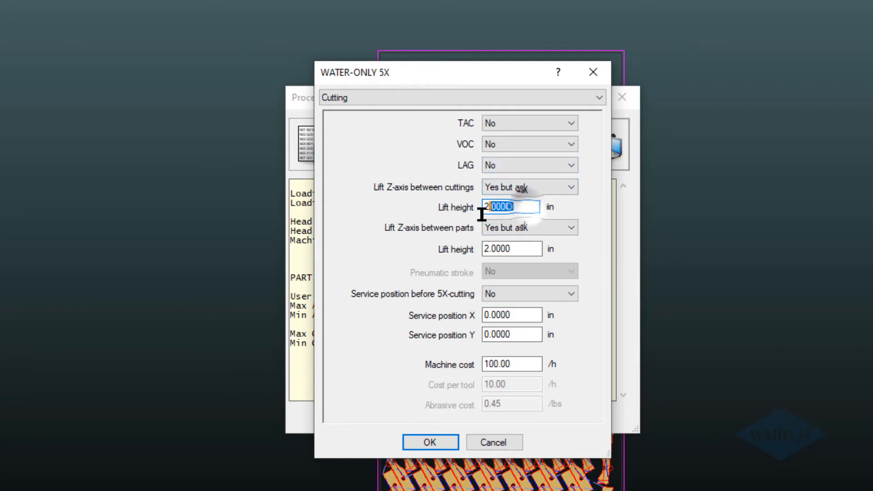
{"action": "type", "text": "0.5"}
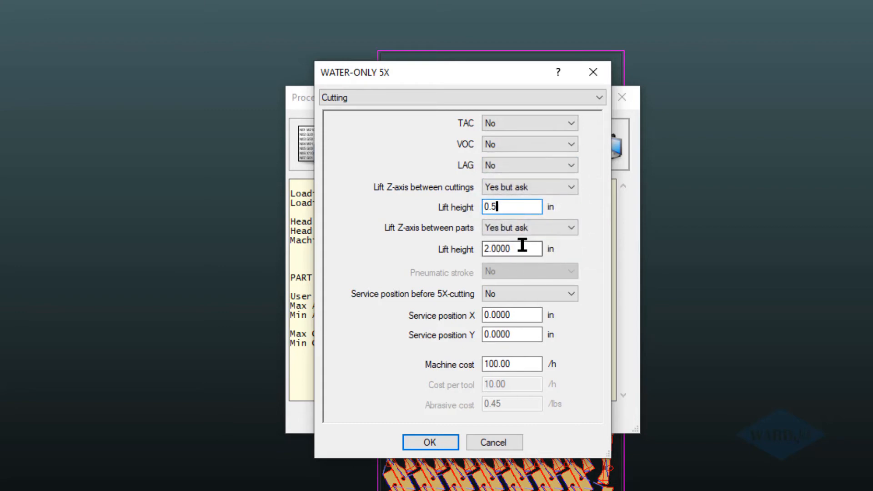
{"action": "double_click", "coordinate": [522, 249]}
{"action": "type", "text": "1"}
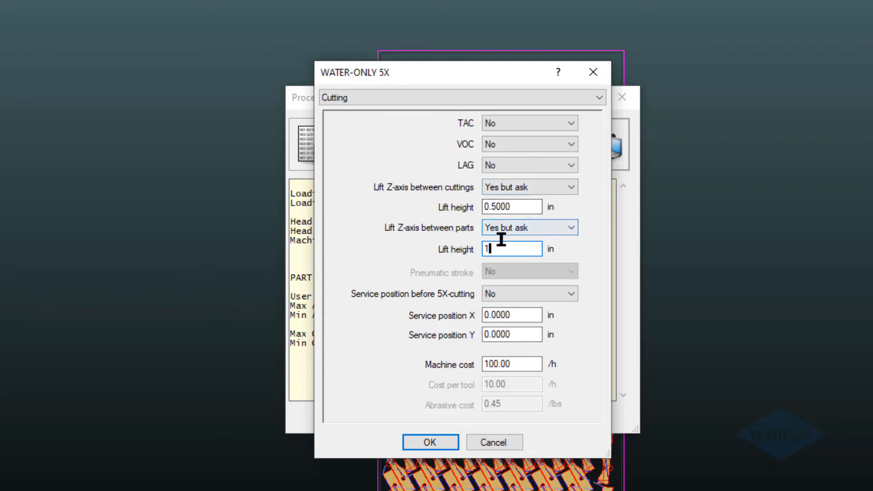
Set Lift Z-axis between cuttings and between parts both to No but ask, and accept the strategy settings
{"action": "left_click", "coordinate": [507, 190]}
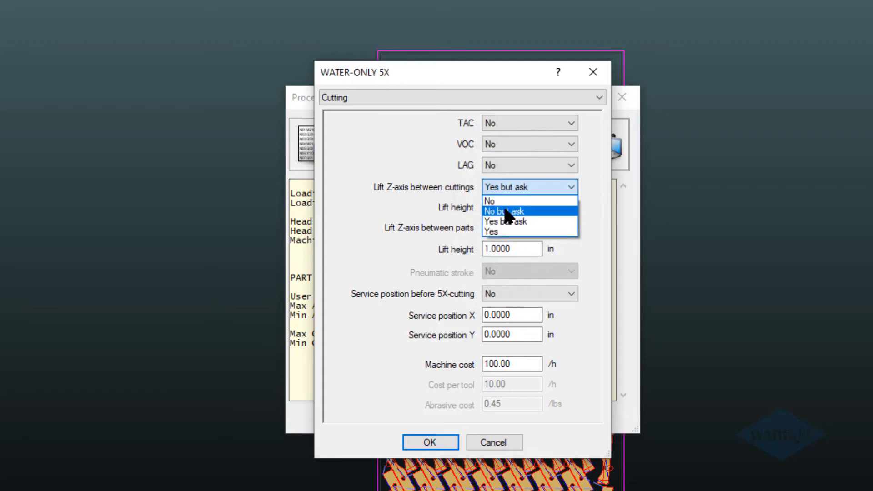
{"action": "left_click", "coordinate": [504, 211]}
{"action": "left_click", "coordinate": [500, 225]}
{"action": "left_click", "coordinate": [495, 248]}
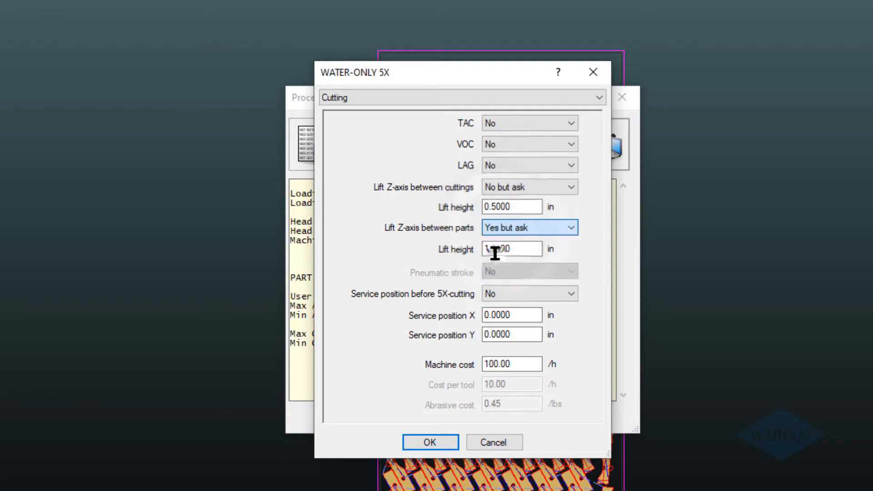
{"action": "left_click", "coordinate": [439, 438]}
Process the part as a 3D simulation with both Z-axis lift options left unticked, accepting the remaining prompts
{"action": "left_click", "coordinate": [457, 177]}
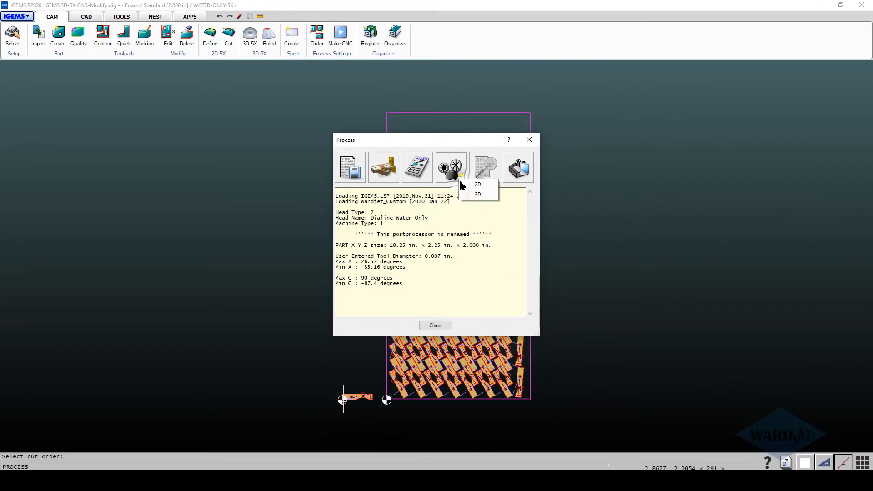
{"action": "left_click", "coordinate": [466, 186]}
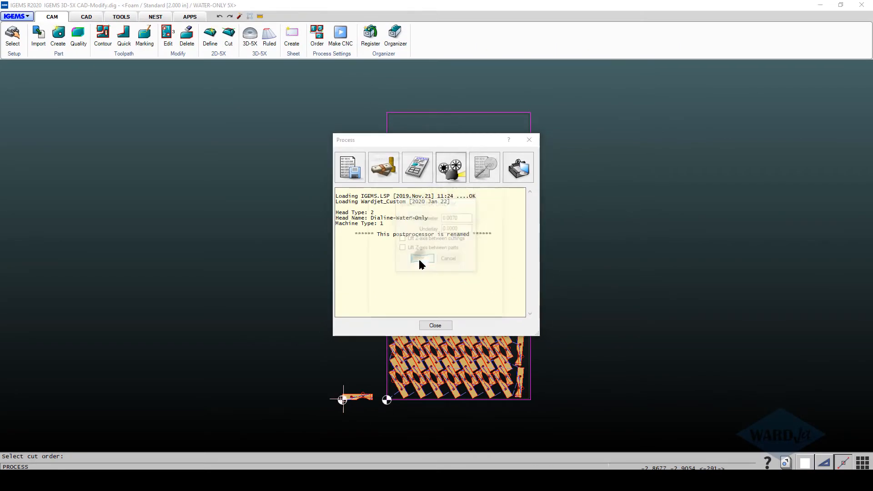
{"action": "left_click", "coordinate": [422, 299]}
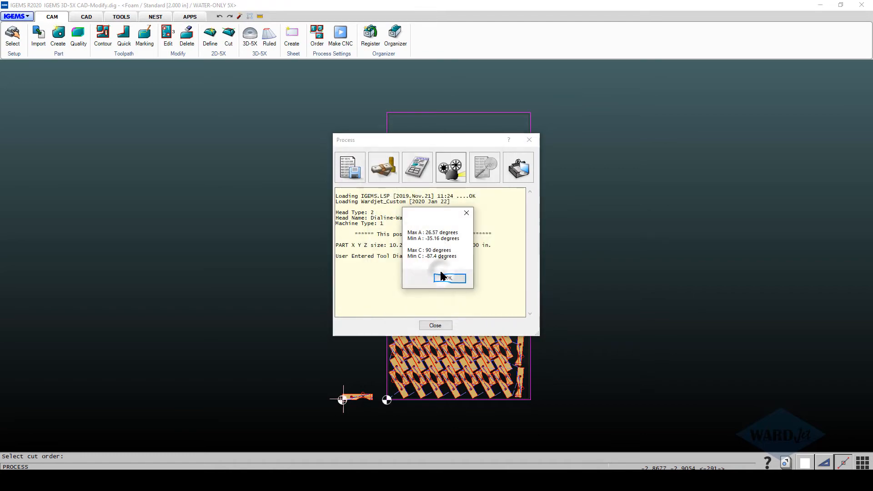
{"action": "left_click", "coordinate": [441, 278]}
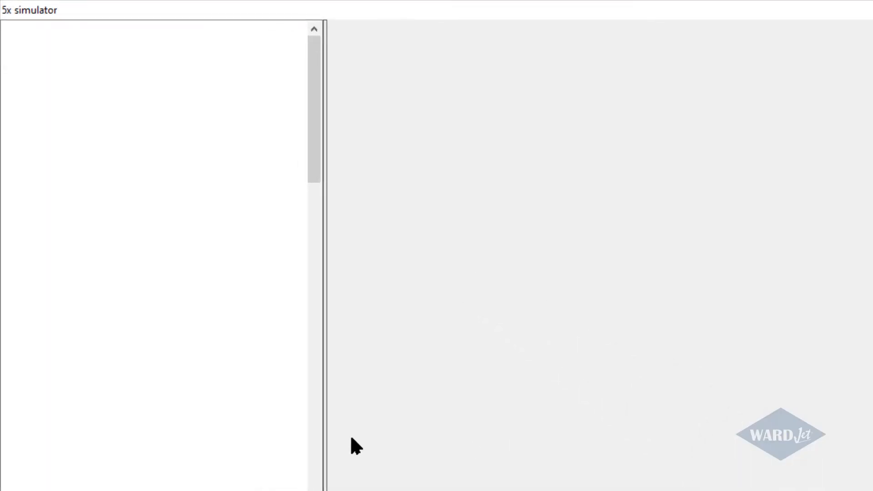
Examine the program lines for the approach to the first cut, from the XY move to the Z plunge
{"action": "left_click", "coordinate": [53, 336]}
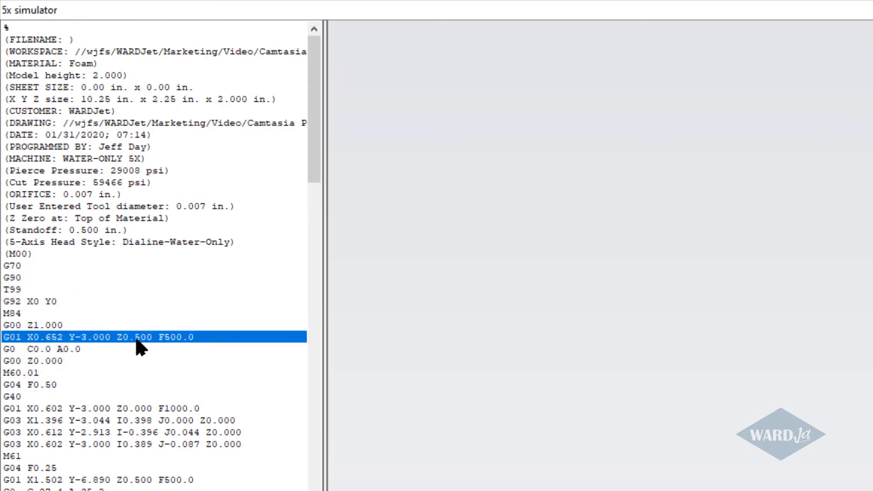
{"action": "left_click", "coordinate": [66, 349]}
{"action": "left_click", "coordinate": [56, 360]}
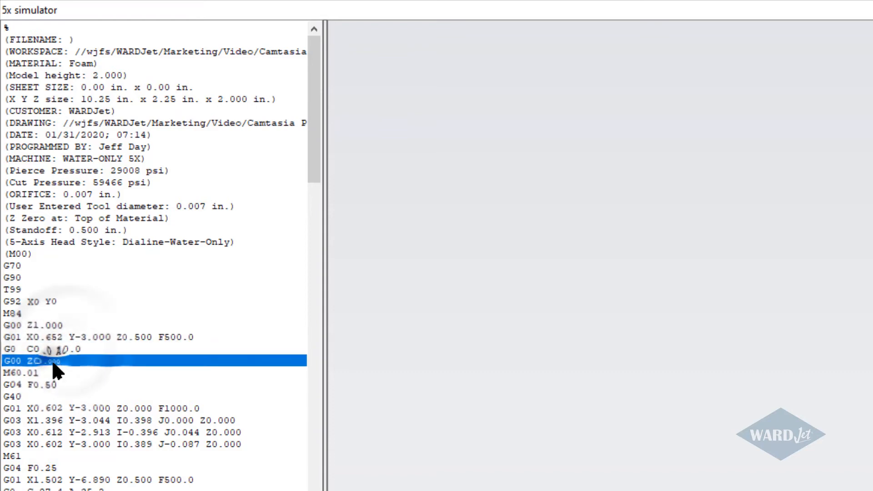
Check the Z movement in the transition from the first cut to the second, and close the 5x simulator
{"action": "left_click", "coordinate": [41, 467]}
{"action": "left_click", "coordinate": [48, 480]}
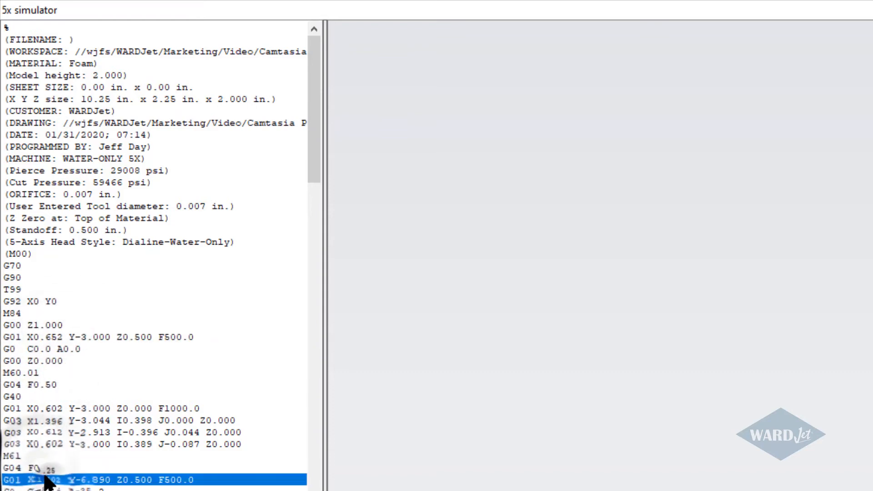
{"action": "left_click", "coordinate": [63, 444]}
{"action": "left_click", "coordinate": [54, 480]}
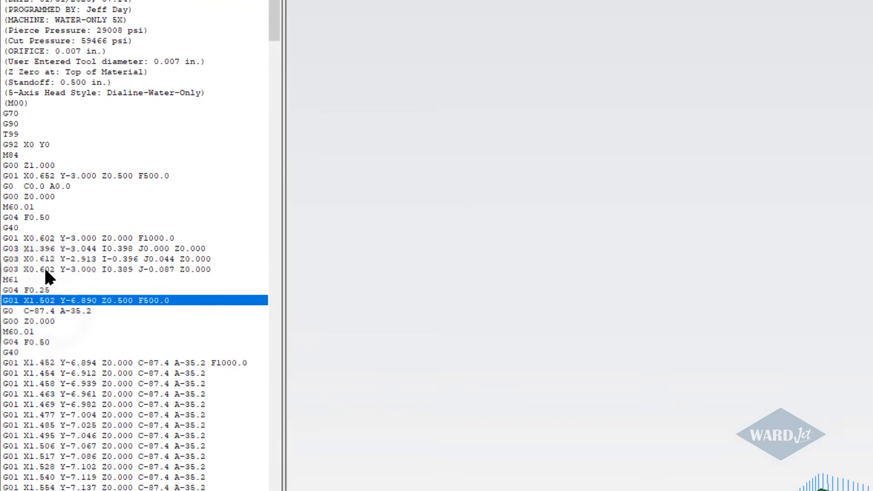
{"action": "left_click", "coordinate": [45, 270]}
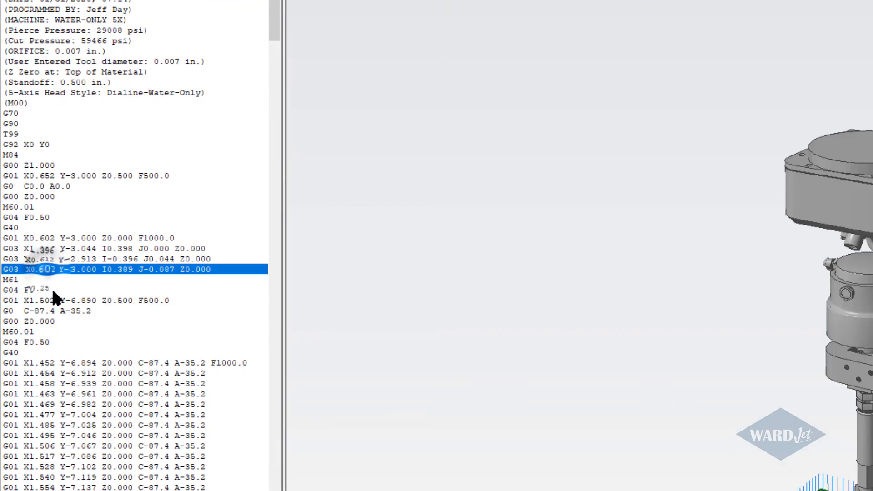
{"action": "left_click", "coordinate": [64, 301]}
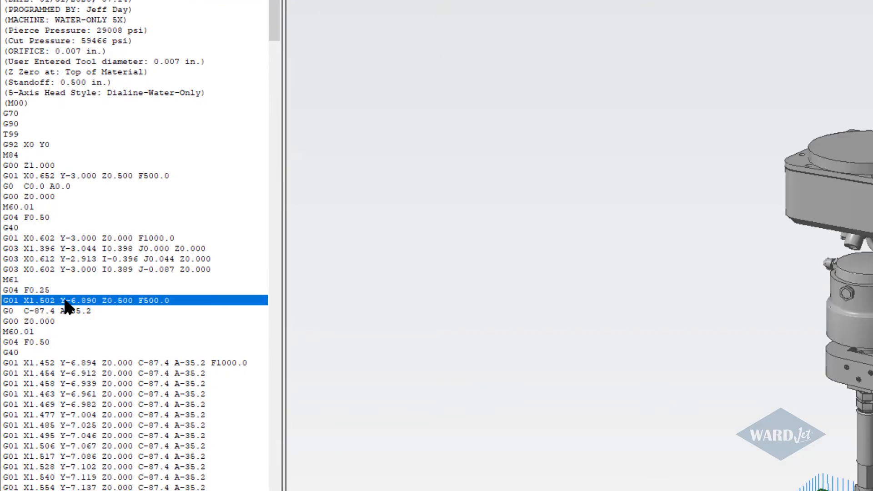
{"action": "left_click", "coordinate": [83, 312]}
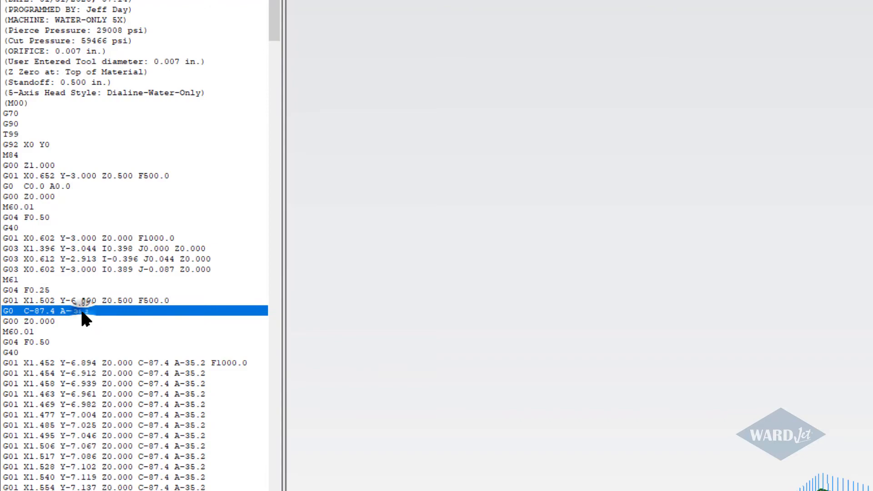
{"action": "left_click", "coordinate": [45, 321]}
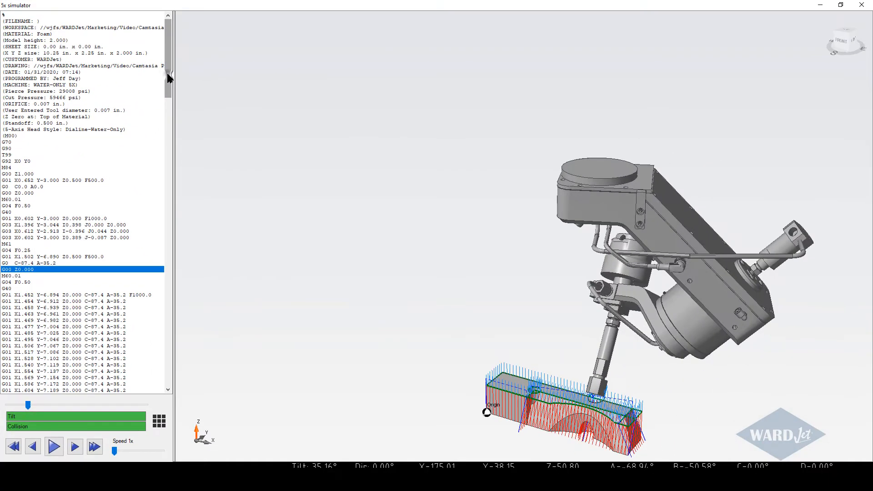
{"action": "left_click_drag", "start_coordinate": [201, 52], "coordinate": [168, 83]}
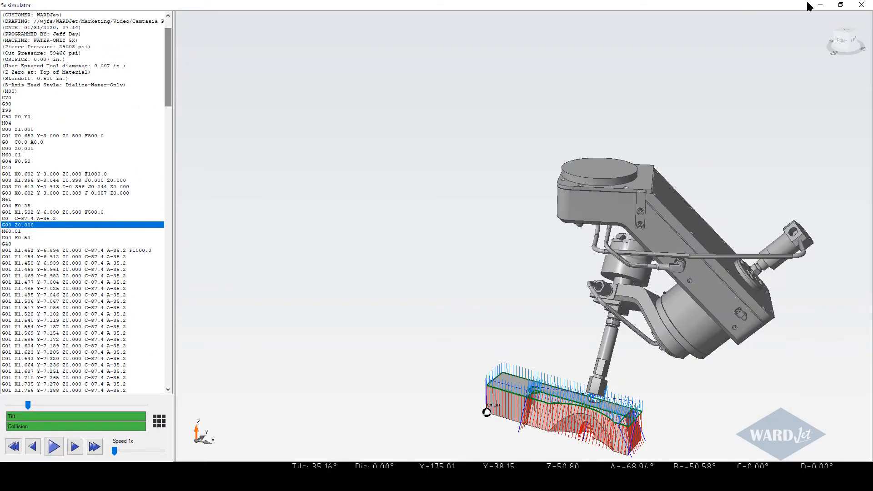
{"action": "left_click", "coordinate": [863, 6]}
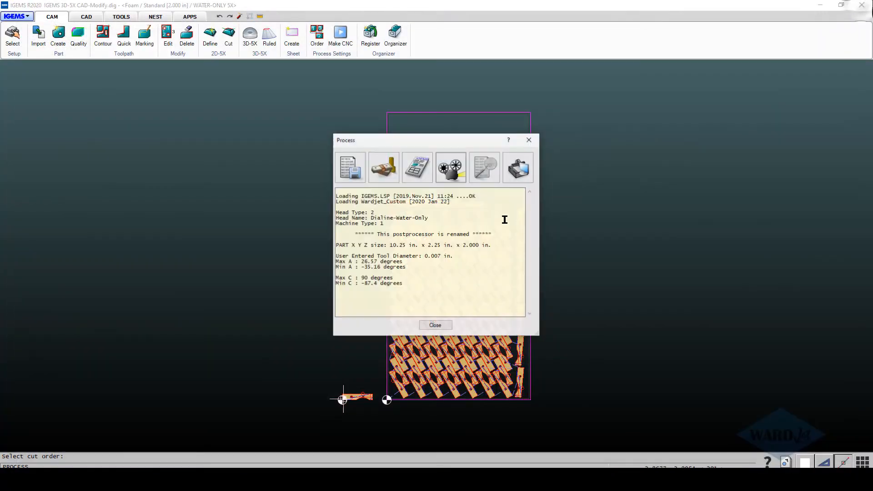
Set Lift Z-axis between cuttings and between parts back to Yes but ask in the Cutting strategy settings
{"action": "left_click", "coordinate": [522, 180]}
{"action": "left_click", "coordinate": [530, 185]}
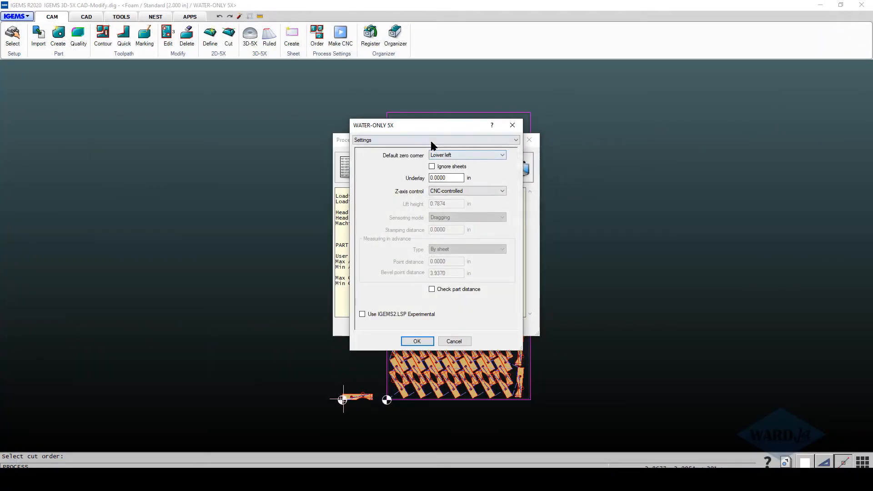
{"action": "left_click", "coordinate": [432, 141]}
{"action": "left_click", "coordinate": [389, 163]}
{"action": "left_click", "coordinate": [478, 191]}
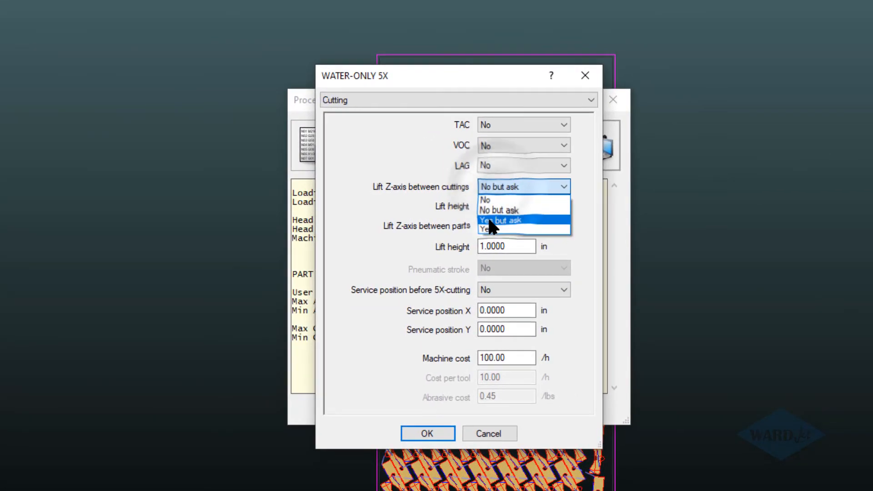
{"action": "left_click", "coordinate": [489, 221]}
{"action": "left_click", "coordinate": [502, 226]}
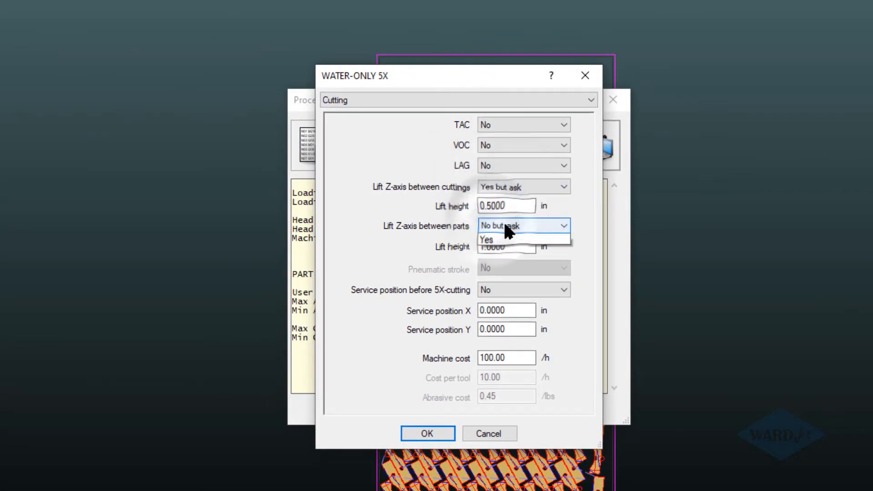
{"action": "left_click", "coordinate": [495, 259]}
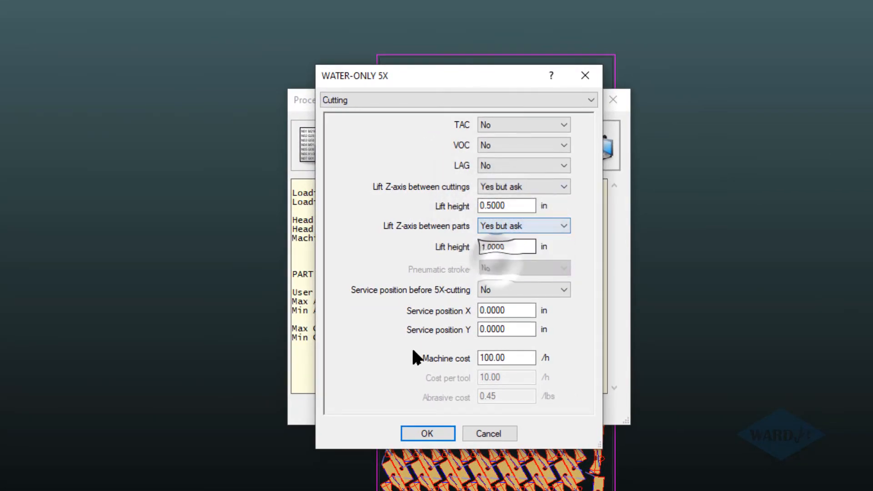
{"action": "left_click", "coordinate": [421, 425]}
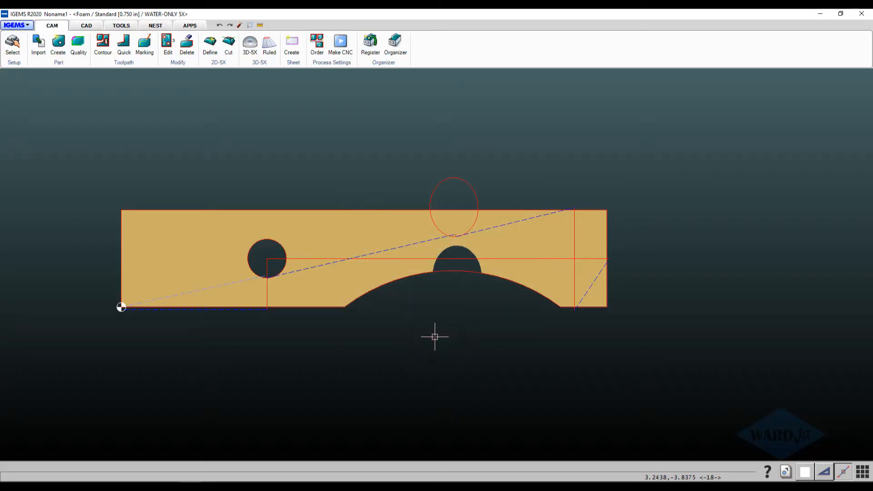
Start an automatic nest of the CAD - Modify part without selecting any existing sheets or obstacles
{"action": "scroll", "coordinate": [389, 351], "scroll_direction": "down", "scroll_amount": 4}
{"action": "middle_click_drag", "start_coordinate": [441, 373], "coordinate": [278, 342]}
{"action": "scroll", "coordinate": [330, 256], "scroll_direction": "down", "scroll_amount": 1}
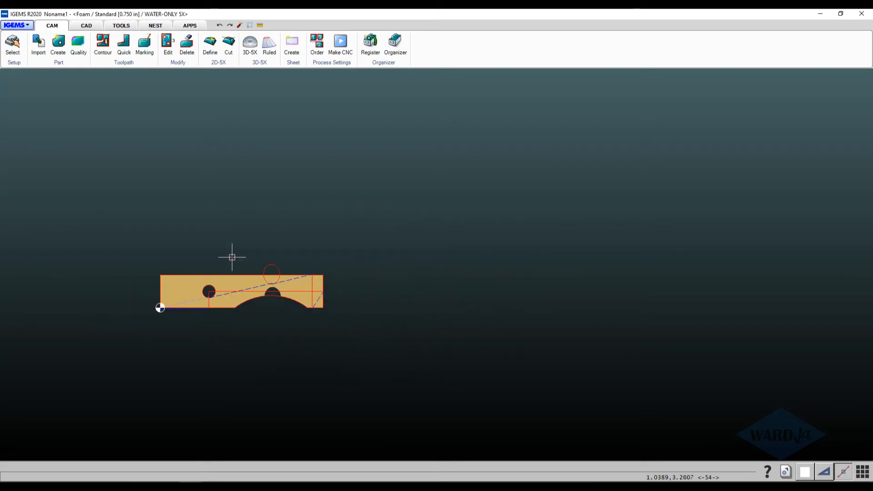
{"action": "left_click", "coordinate": [155, 26]}
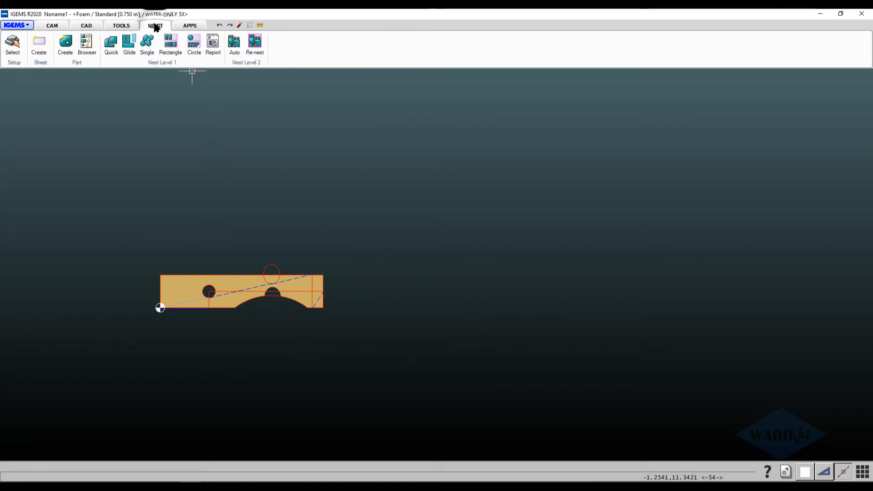
{"action": "left_click", "coordinate": [231, 46]}
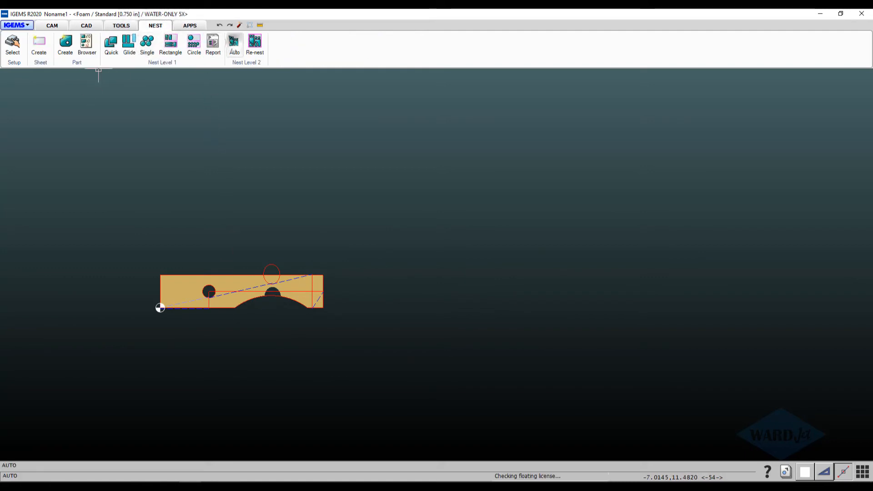
{"action": "left_click_drag", "start_coordinate": [123, 236], "coordinate": [374, 329]}
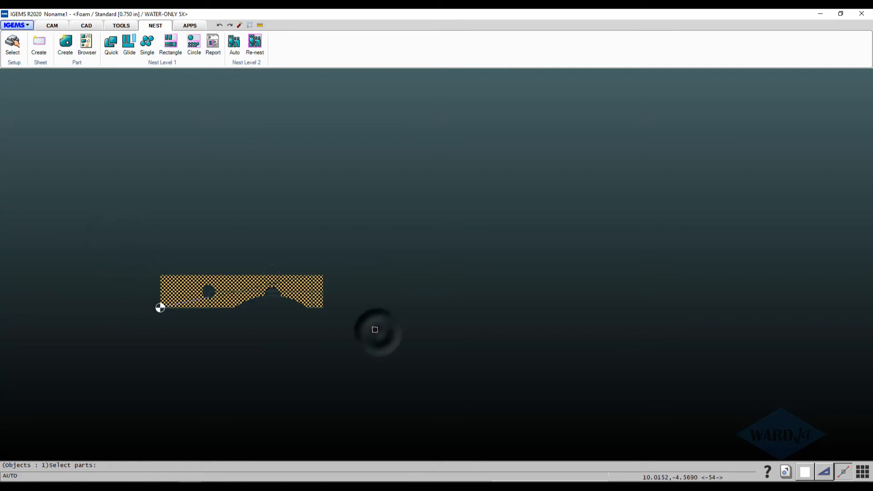
{"action": "right_click", "coordinate": [373, 328]}
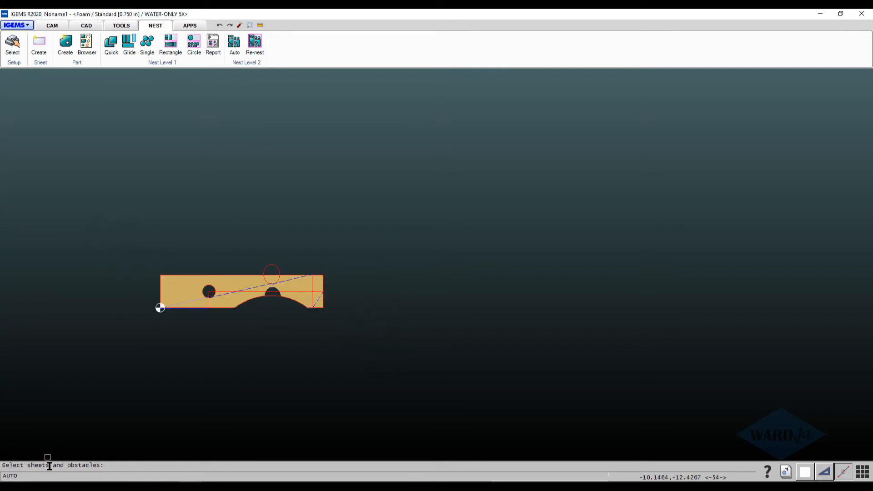
{"action": "right_click", "coordinate": [370, 279]}
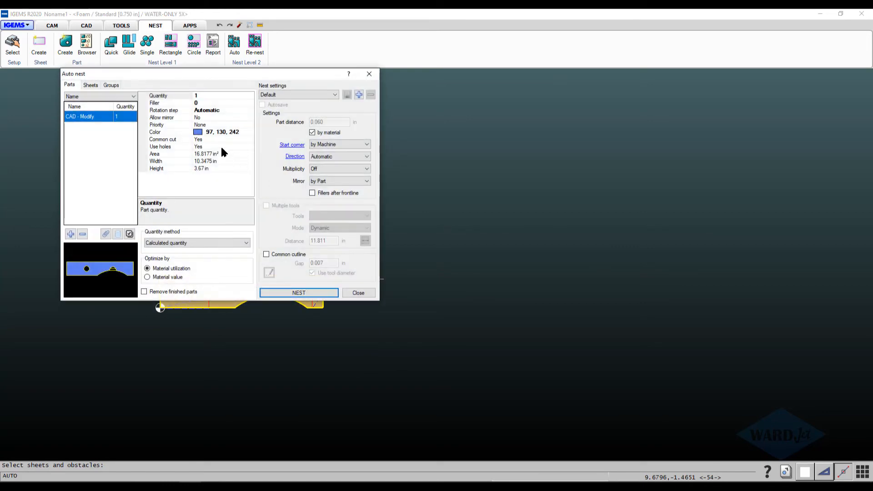
Add a 48" x 96" standard sheet to the nest with a collar width of 0.5 in
{"action": "left_click", "coordinate": [209, 96]}
{"action": "left_click", "coordinate": [91, 86]}
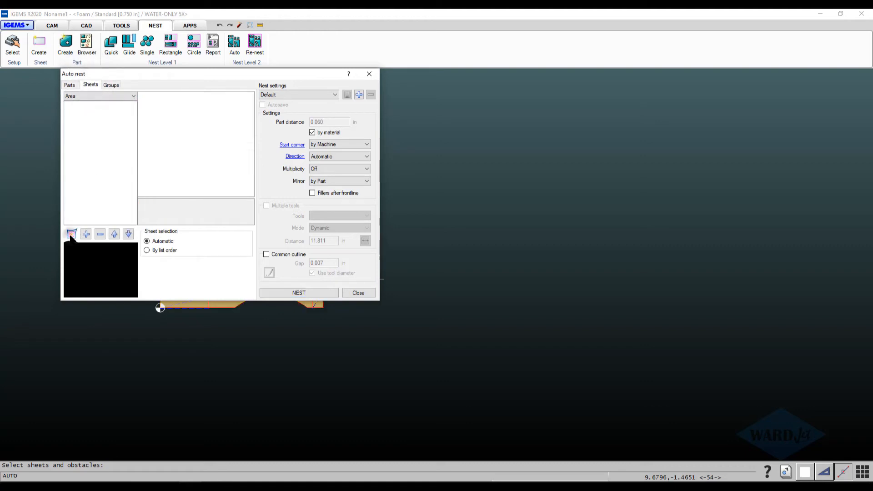
{"action": "left_click", "coordinate": [72, 235]}
{"action": "left_click", "coordinate": [387, 245]}
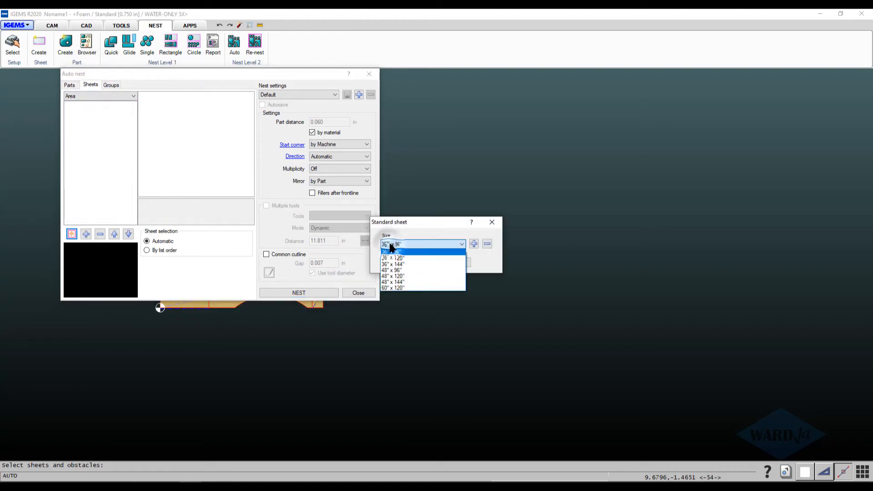
{"action": "left_click", "coordinate": [403, 271]}
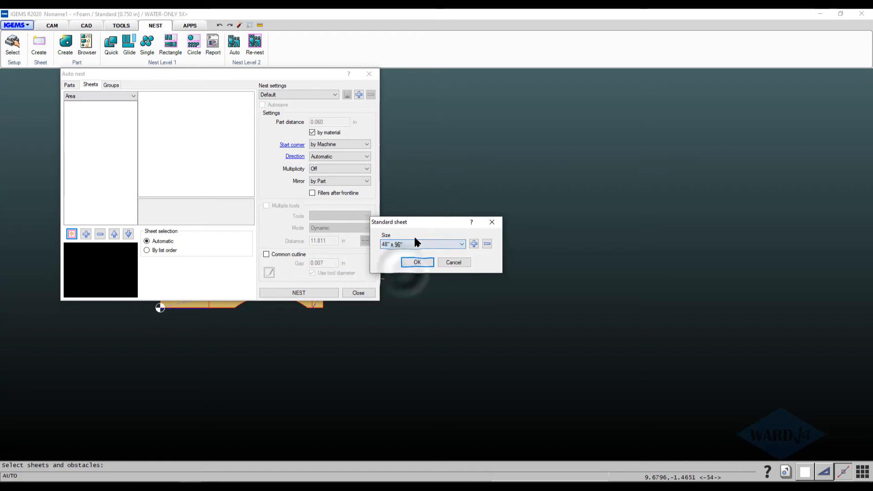
{"action": "left_click", "coordinate": [415, 260]}
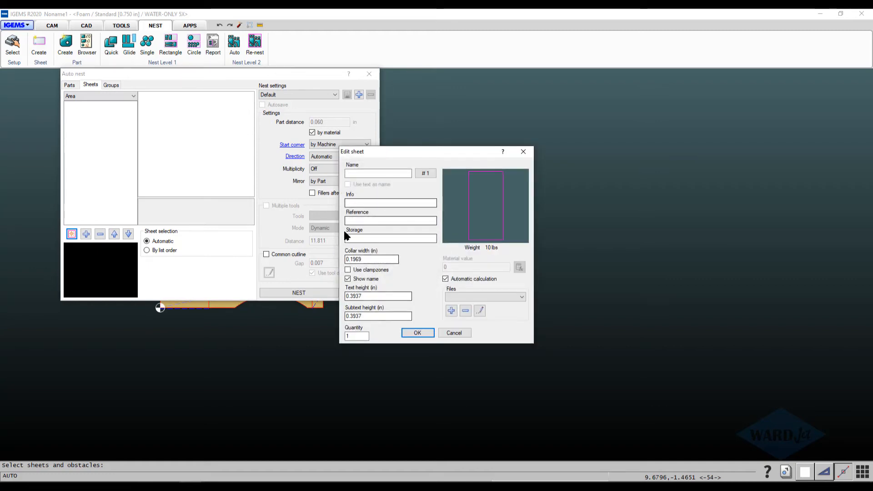
{"action": "left_click_drag", "start_coordinate": [368, 260], "coordinate": [312, 273]}
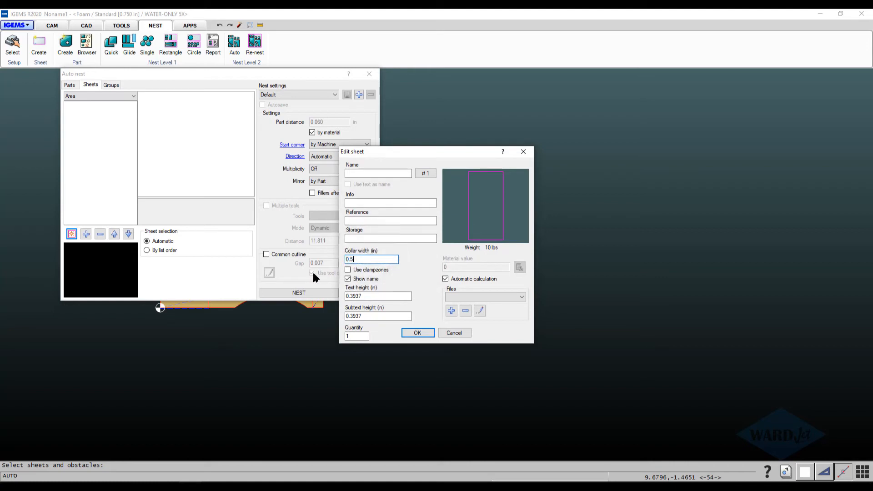
{"action": "left_click", "coordinate": [414, 332]}
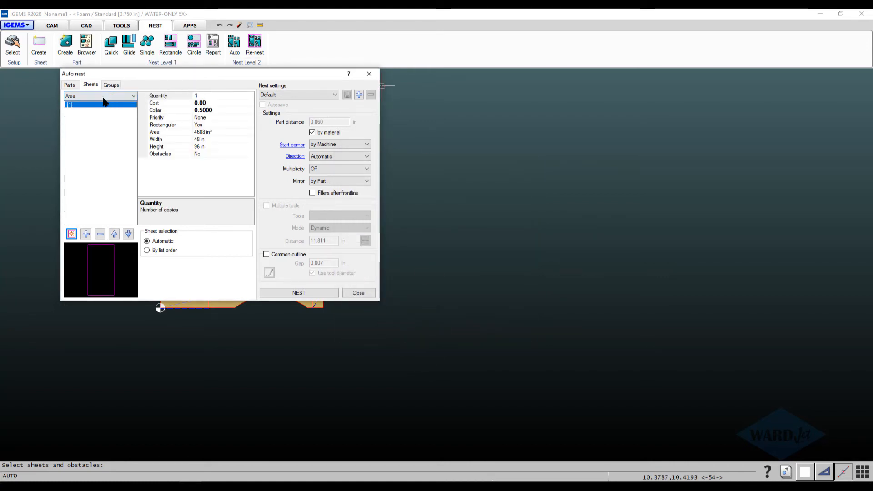
Set the CAD - Modify part quantity to 100 and replace the by-material part distance with .125 in
{"action": "left_click", "coordinate": [70, 85]}
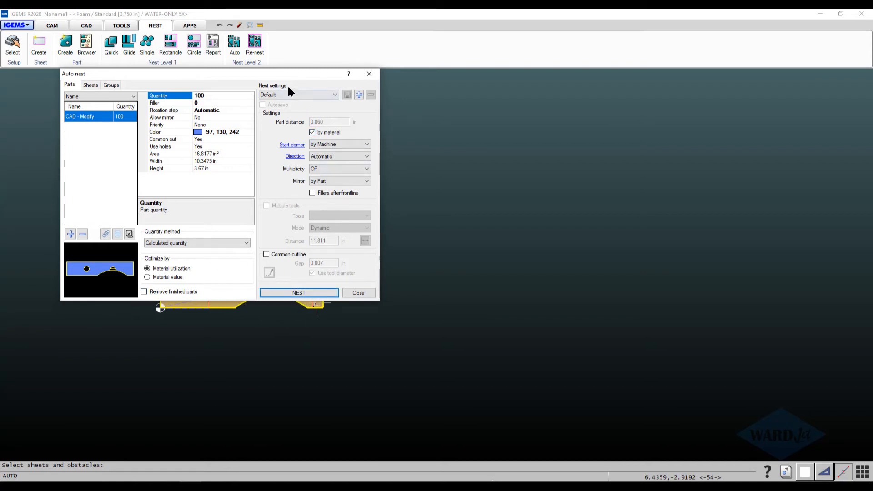
{"action": "left_click_drag", "start_coordinate": [282, 74], "coordinate": [612, 78]}
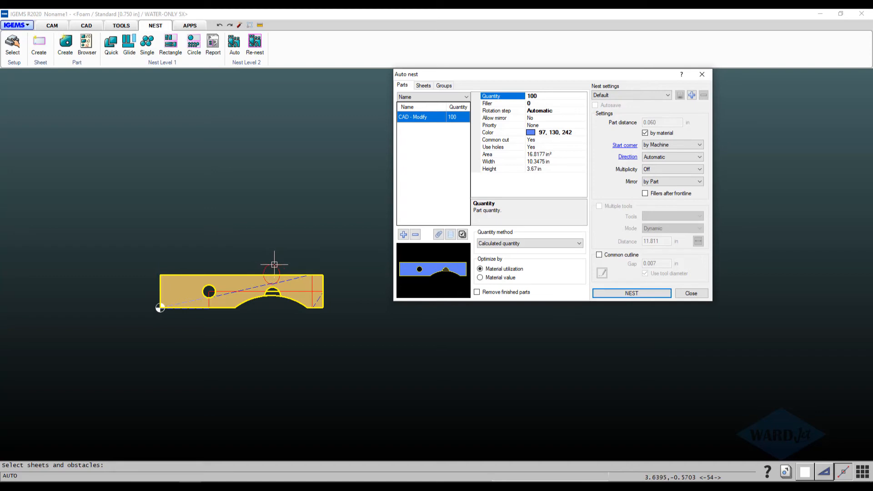
{"action": "left_click", "coordinate": [645, 133]}
{"action": "double_click", "coordinate": [656, 122]}
{"action": "type", "text": ".125"}
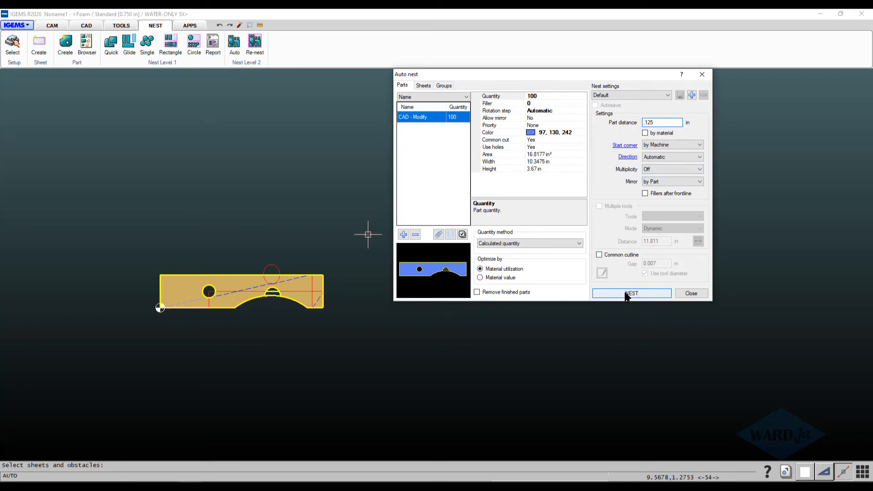
Run the automatic nest, accept its layout, and inspect the spacing between the nested parts
{"action": "left_click", "coordinate": [629, 293]}
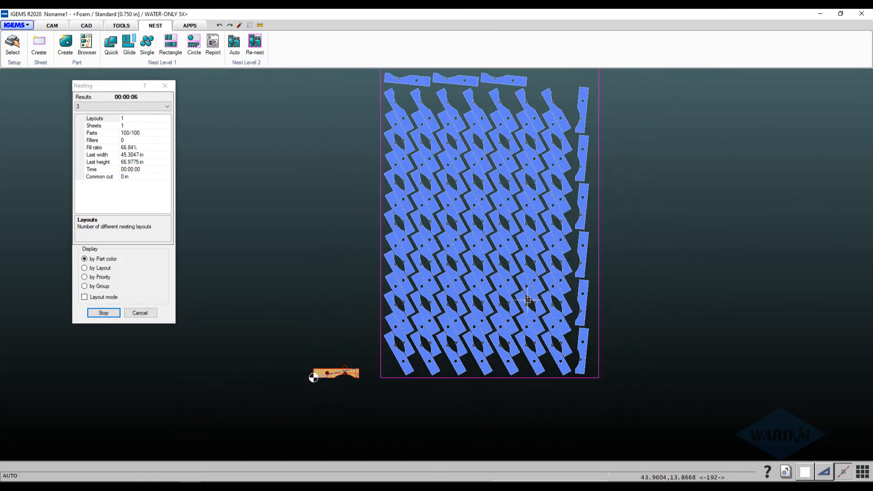
{"action": "left_click", "coordinate": [104, 313]}
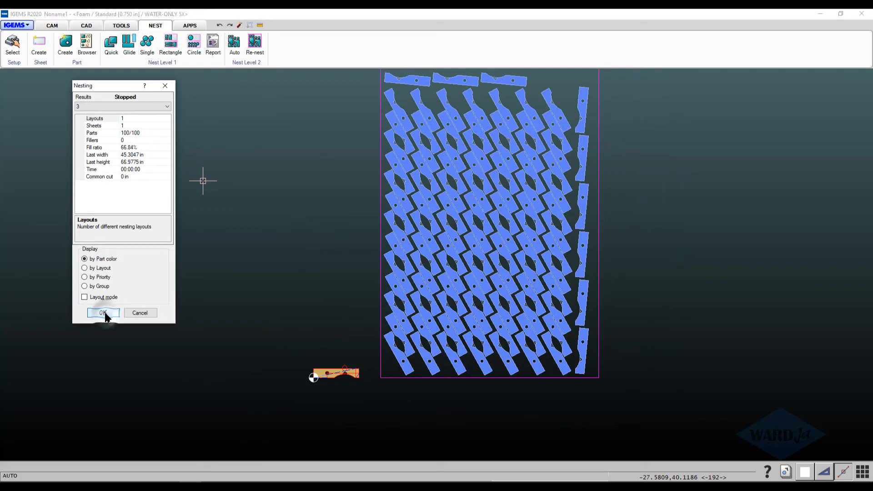
{"action": "left_click", "coordinate": [104, 313]}
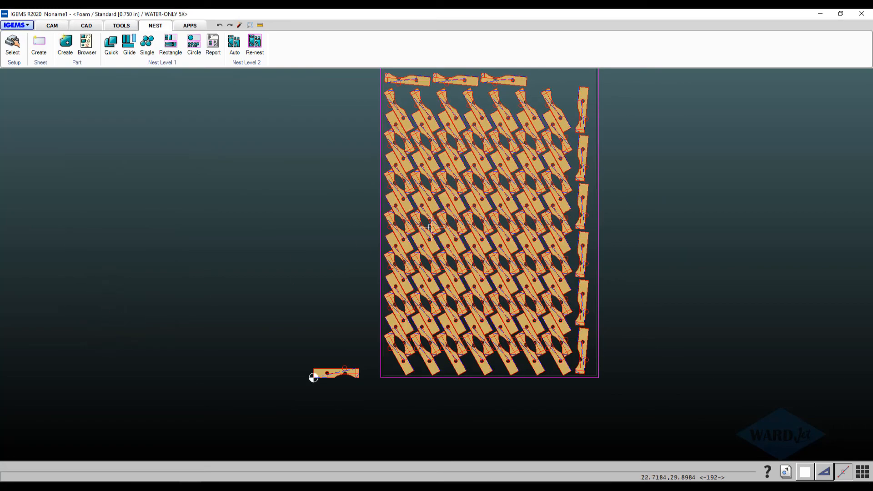
{"action": "scroll", "coordinate": [437, 221], "scroll_direction": "up", "scroll_amount": 5}
{"action": "scroll", "coordinate": [437, 221], "scroll_direction": "up", "scroll_amount": 4}
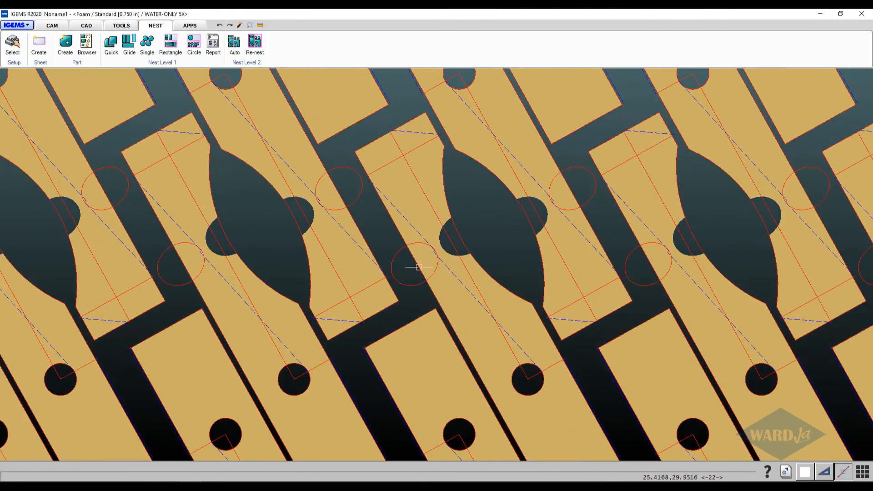
{"action": "scroll", "coordinate": [418, 292], "scroll_direction": "down", "scroll_amount": 5}
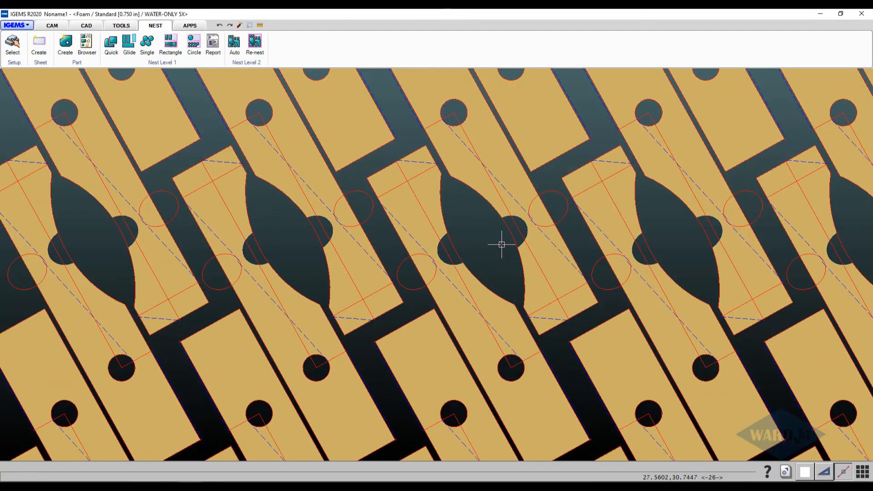
{"action": "scroll", "coordinate": [547, 238], "scroll_direction": "down", "scroll_amount": 2}
{"action": "scroll", "coordinate": [547, 238], "scroll_direction": "down", "scroll_amount": 4}
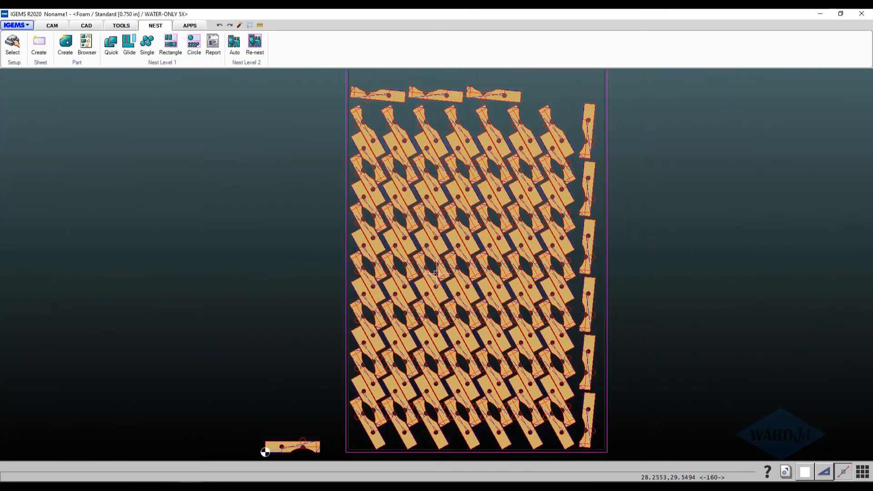
Create a cut order for all the nested parts on the sheet, keeping the Closest sorting
{"action": "scroll", "coordinate": [178, 339], "scroll_direction": "down", "scroll_amount": 2}
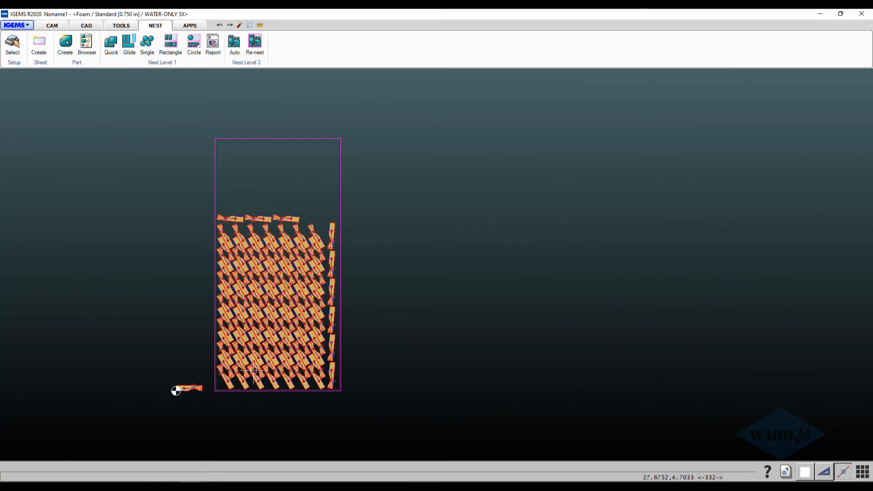
{"action": "left_click", "coordinate": [90, 25]}
{"action": "left_click", "coordinate": [52, 25]}
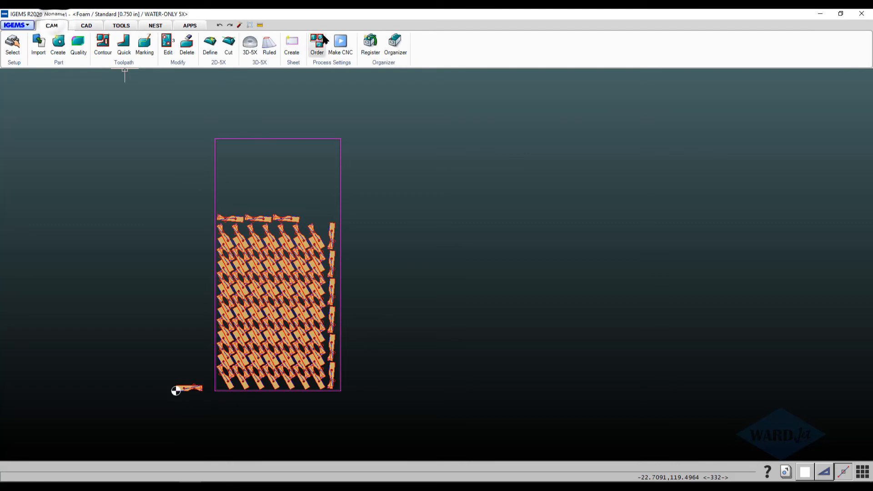
{"action": "left_click", "coordinate": [317, 43]}
{"action": "left_click", "coordinate": [212, 130]}
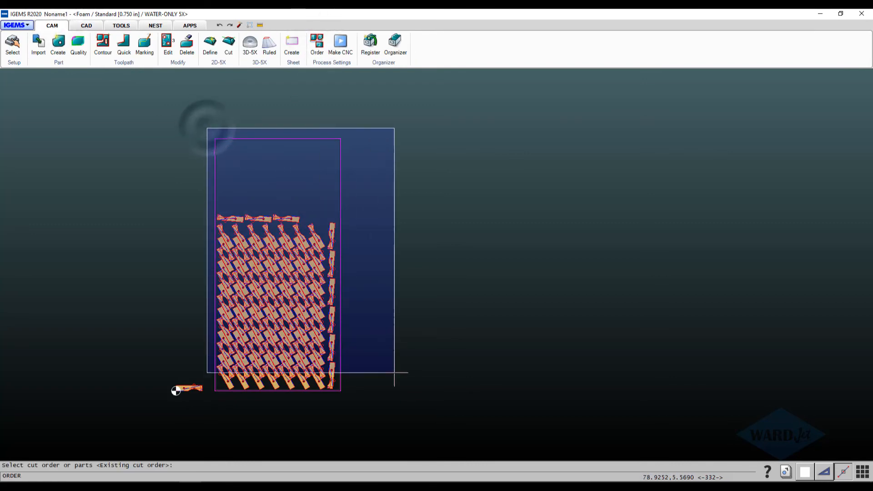
{"action": "left_click", "coordinate": [408, 416]}
{"action": "right_click", "coordinate": [404, 415]}
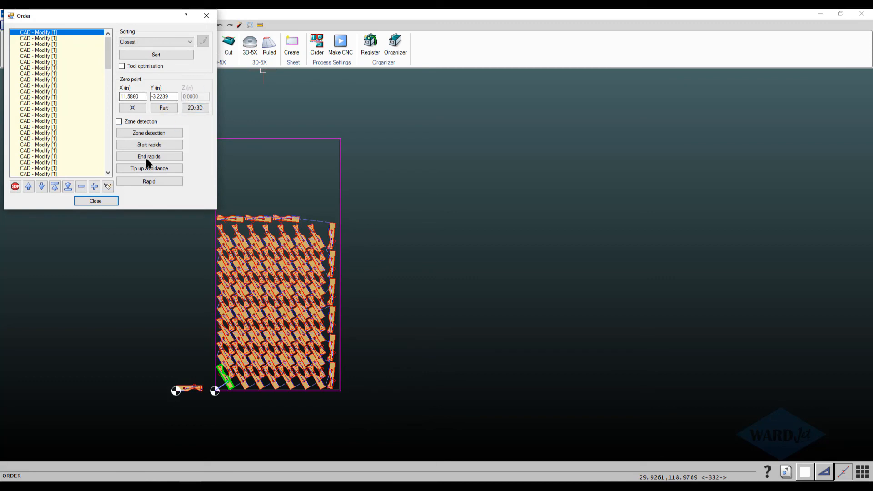
{"action": "left_click", "coordinate": [96, 201]}
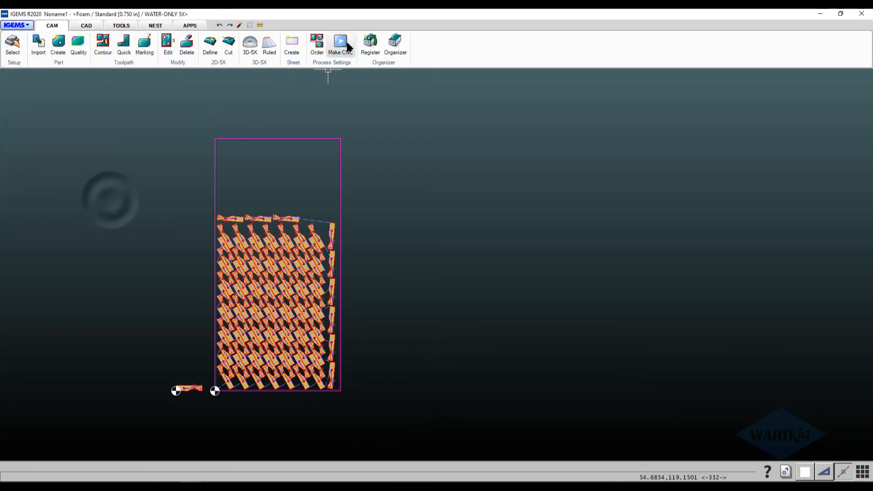
Process the nested cut order as a 3D simulation with the G92 work offset
{"action": "left_click", "coordinate": [223, 390]}
{"action": "left_click", "coordinate": [449, 182]}
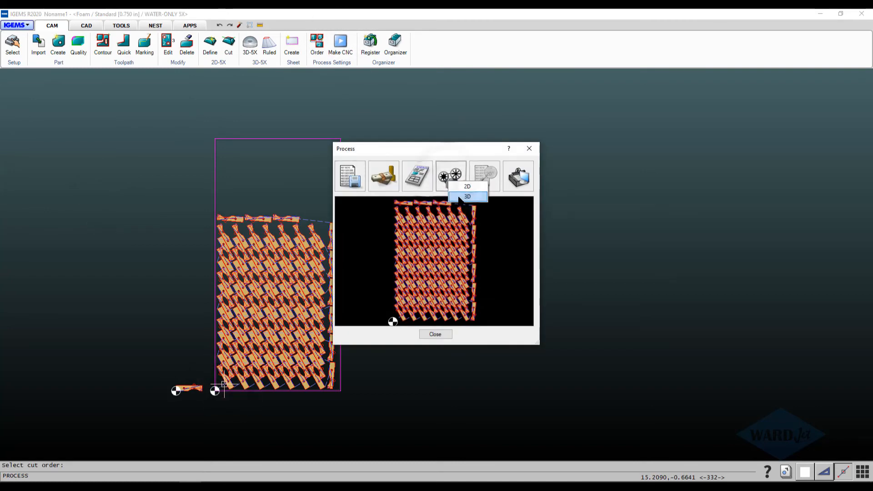
{"action": "left_click", "coordinate": [461, 197]}
{"action": "left_click", "coordinate": [420, 260]}
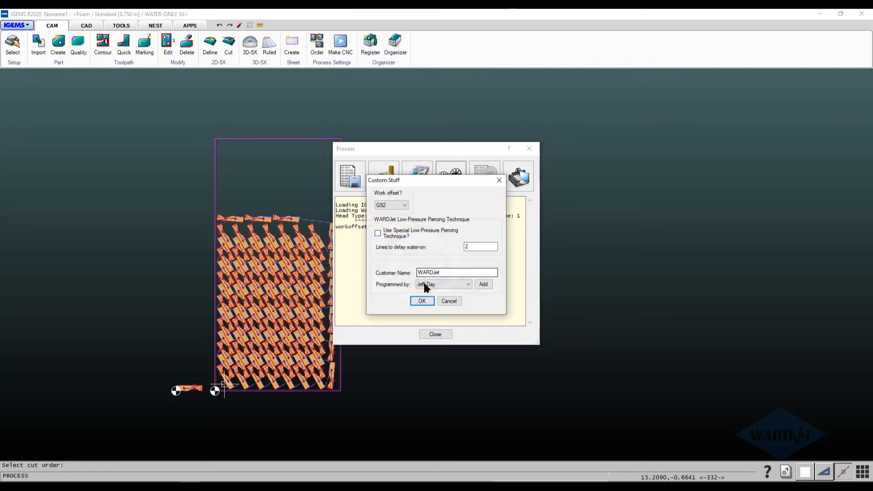
{"action": "left_click", "coordinate": [422, 299]}
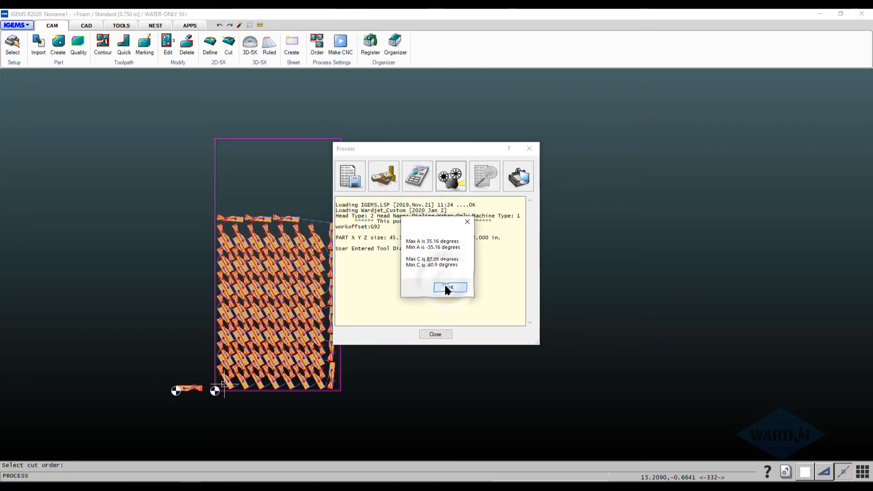
{"action": "left_click", "coordinate": [449, 287]}
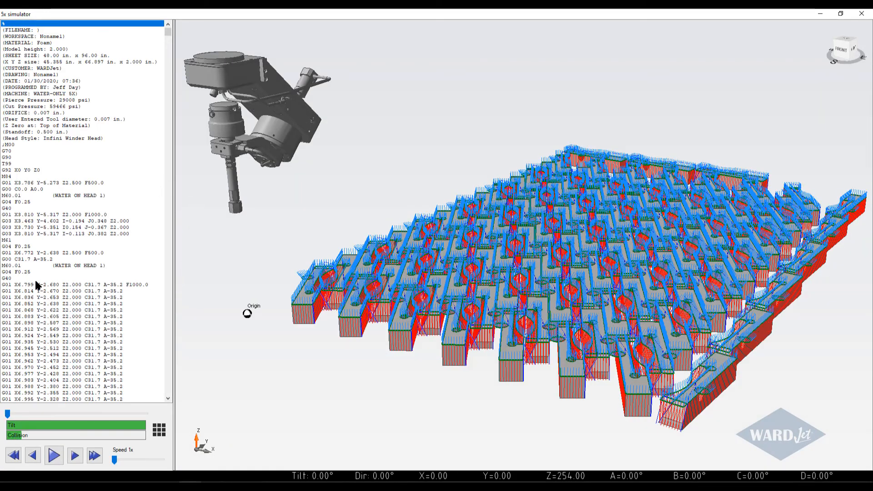
Examine the program lines from the G92 zero to the first cut, and close the simulator and the Process dialog
{"action": "left_click", "coordinate": [28, 167]}
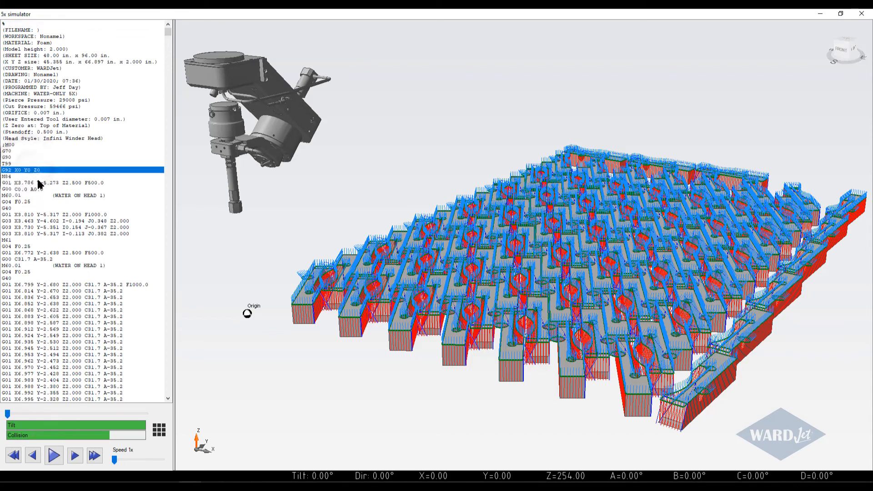
{"action": "left_click", "coordinate": [37, 182]}
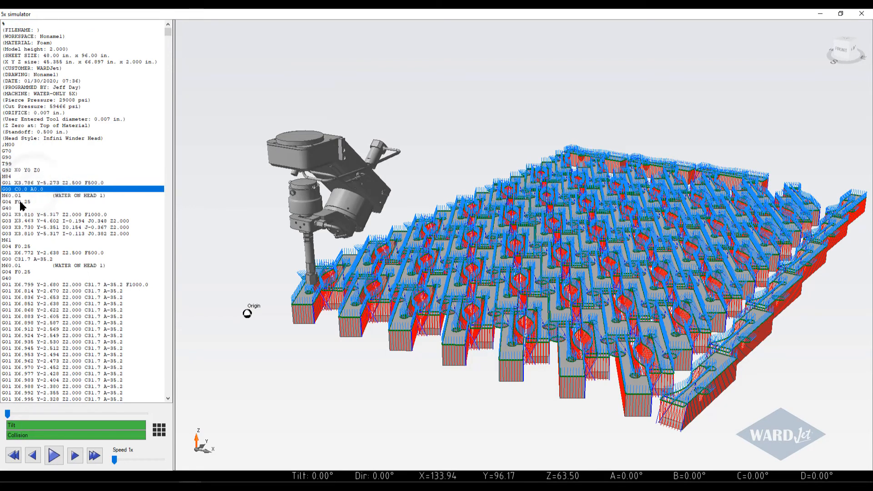
{"action": "left_click", "coordinate": [26, 202]}
{"action": "left_click", "coordinate": [26, 215]}
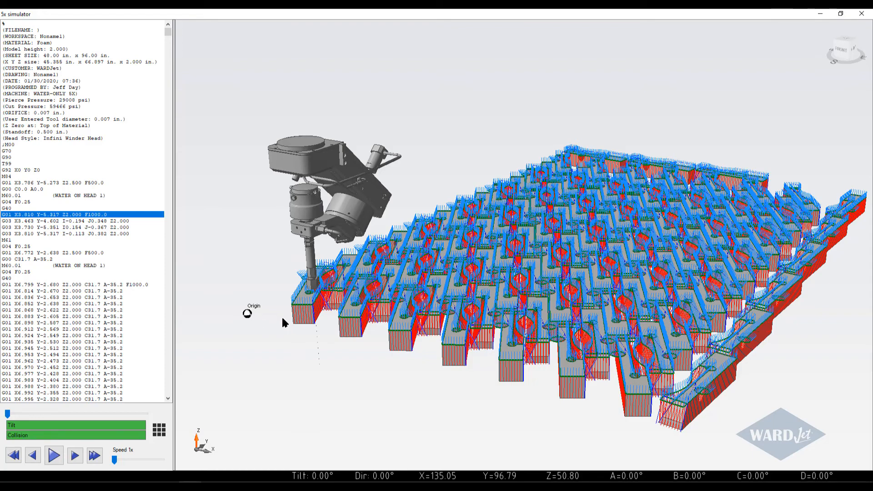
{"action": "left_click", "coordinate": [861, 14]}
{"action": "left_click", "coordinate": [435, 334]}
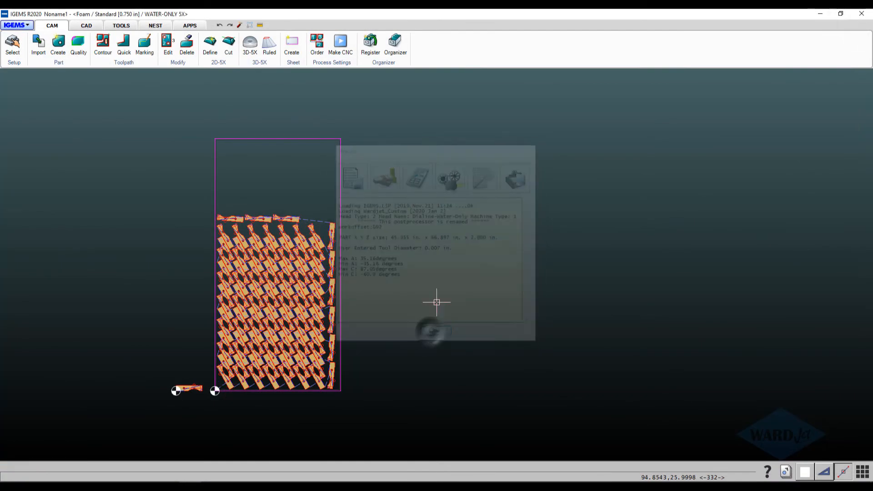
Reopen the nested cut order and set its zero point by part in 3D, on the first part's corner at Z 2.0000
{"action": "left_click", "coordinate": [313, 42]}
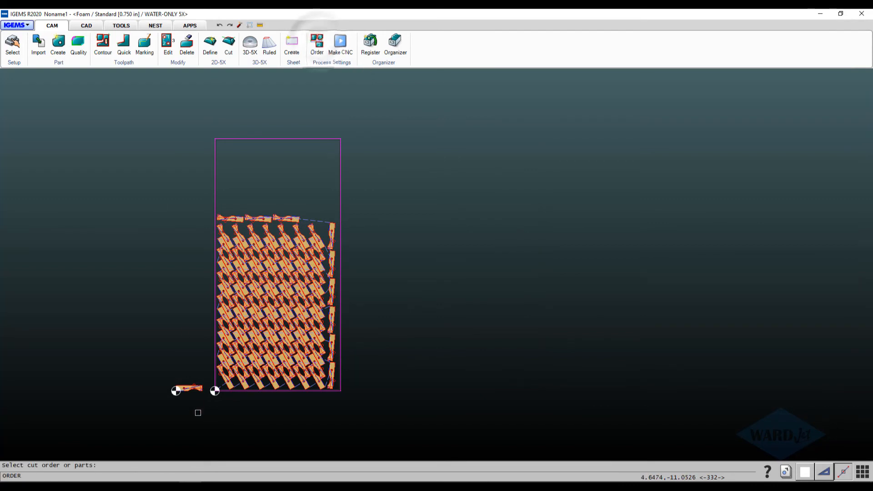
{"action": "left_click", "coordinate": [221, 387]}
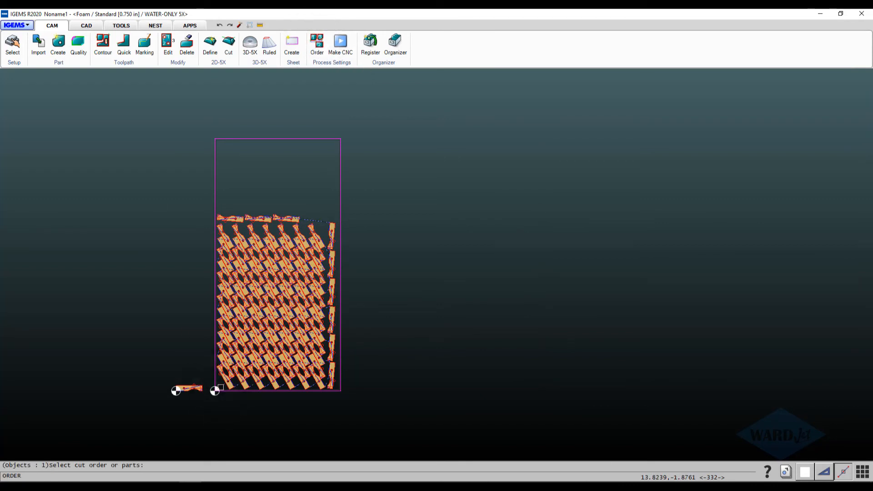
{"action": "right_click", "coordinate": [221, 388]}
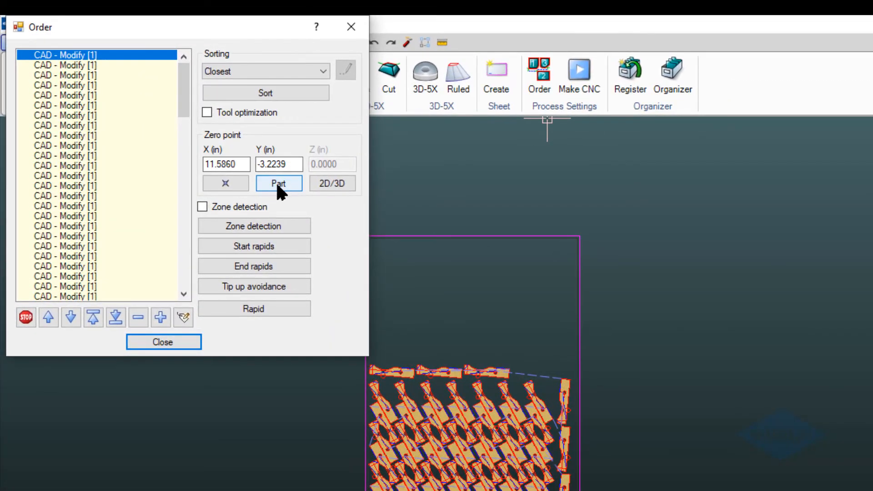
{"action": "left_click", "coordinate": [276, 183]}
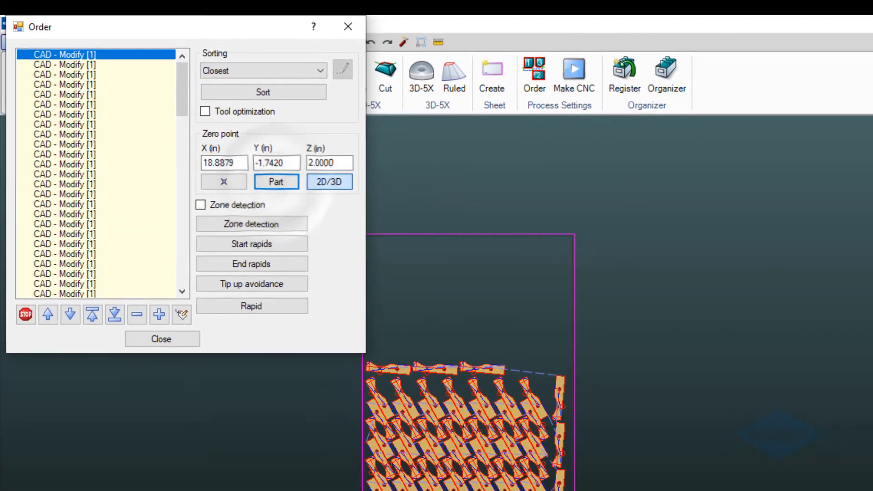
{"action": "scroll", "coordinate": [318, 457], "scroll_direction": "up", "scroll_amount": 4}
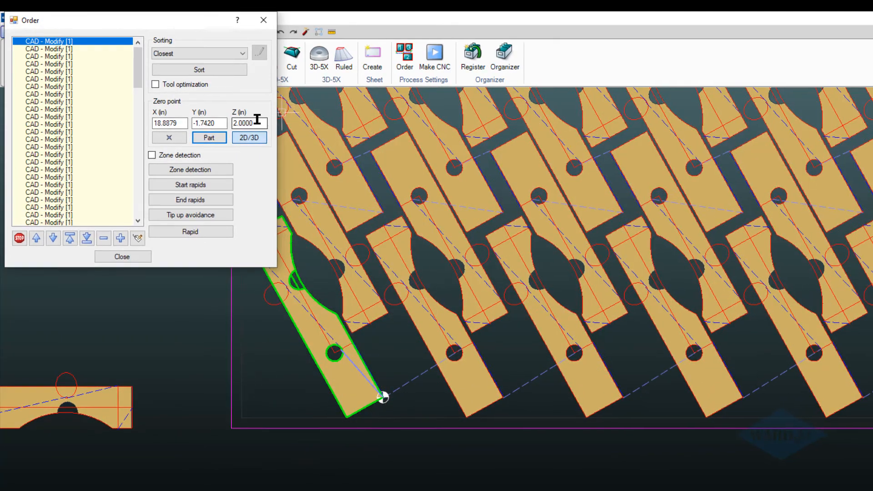
Move the cut order's zero point to the sheet's lower-left corner in 3D with Z 2.0000, and close the order
{"action": "double_click", "coordinate": [251, 123]}
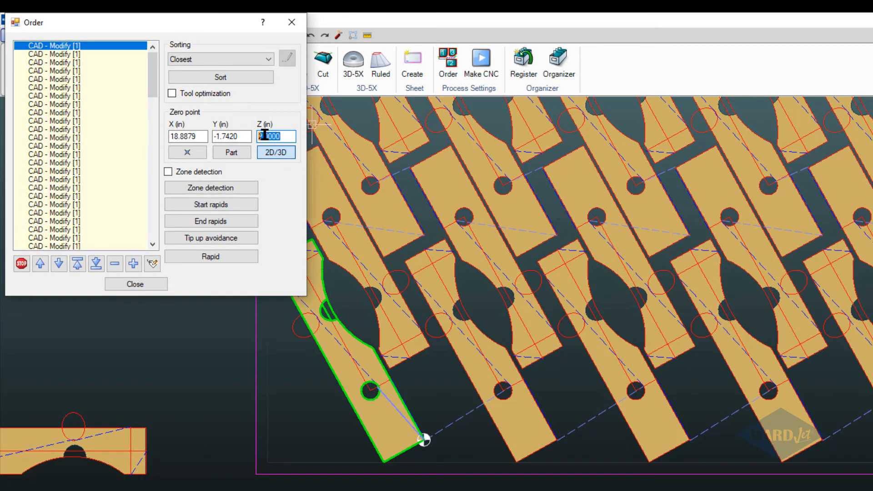
{"action": "left_click", "coordinate": [188, 152]}
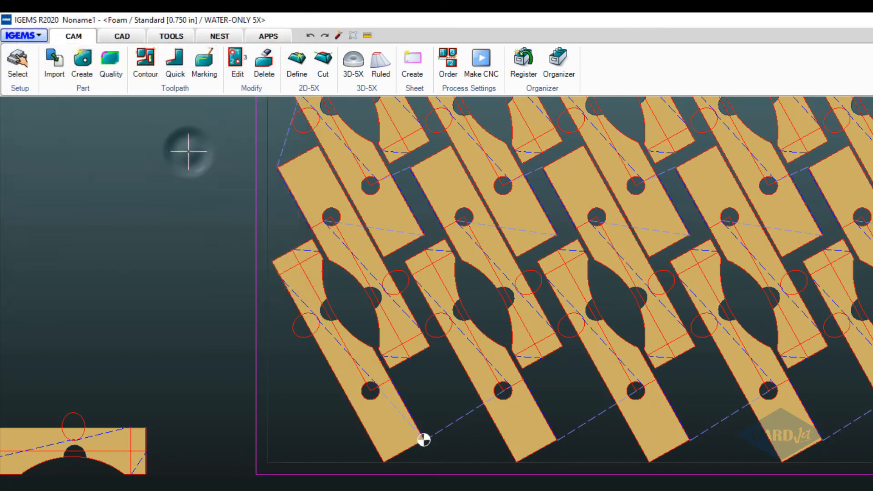
{"action": "left_click", "coordinate": [256, 474]}
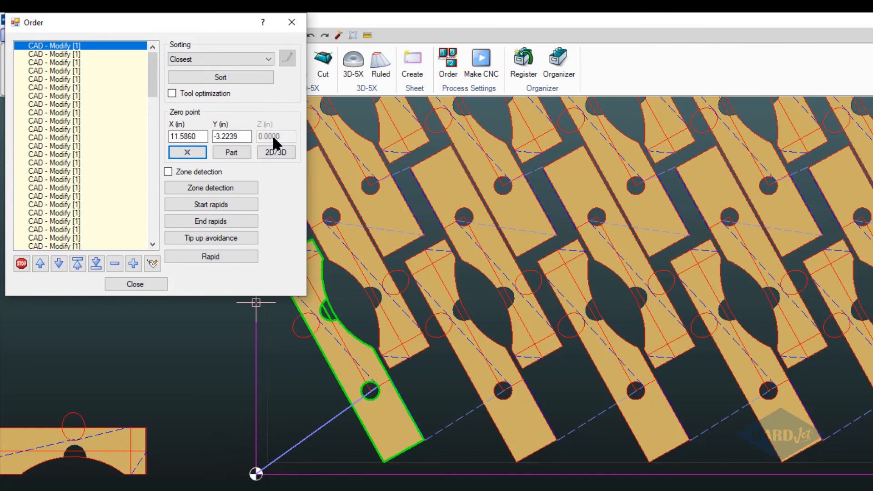
{"action": "left_click", "coordinate": [280, 153]}
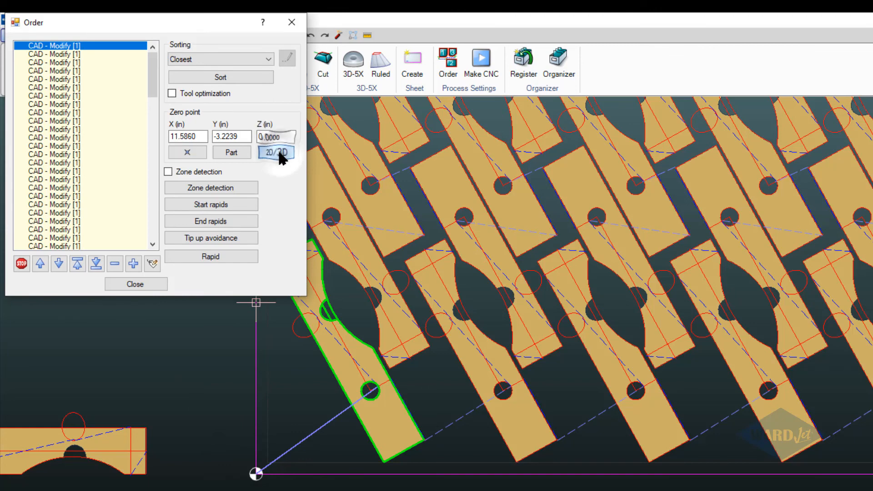
{"action": "type", "text": "2.0000"}
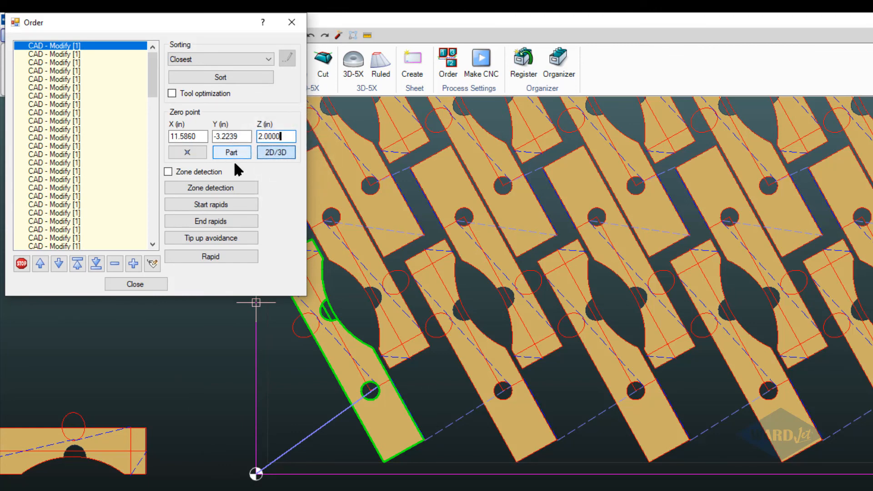
{"action": "left_click", "coordinate": [135, 285]}
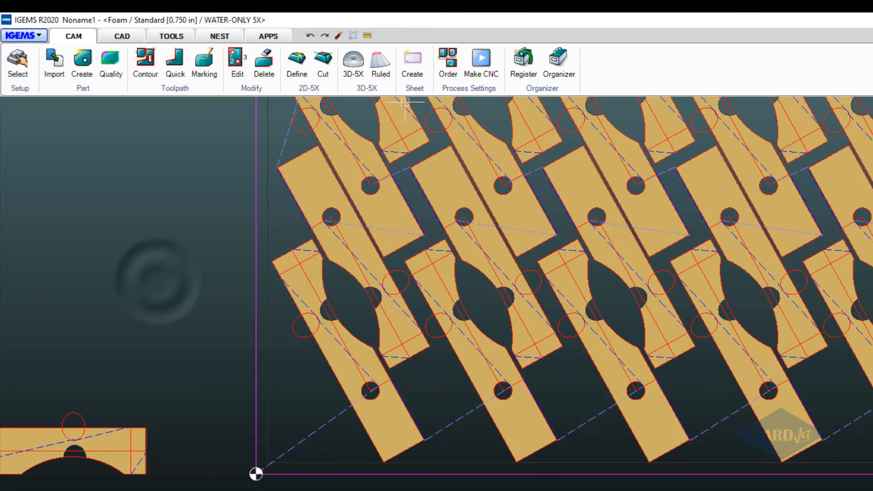
Process the order with the sheet-corner zero as a 3D simulation using the G92 work offset
{"action": "left_click", "coordinate": [481, 57]}
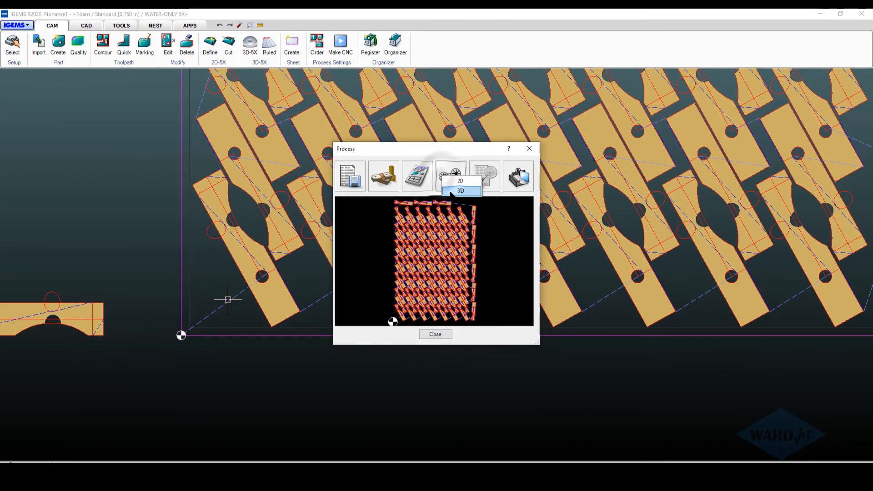
{"action": "left_click", "coordinate": [541, 215]}
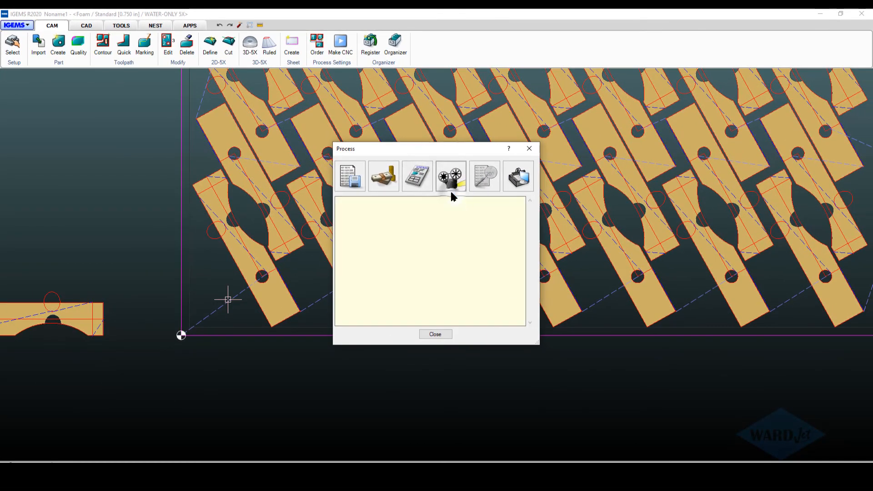
{"action": "left_click", "coordinate": [508, 314]}
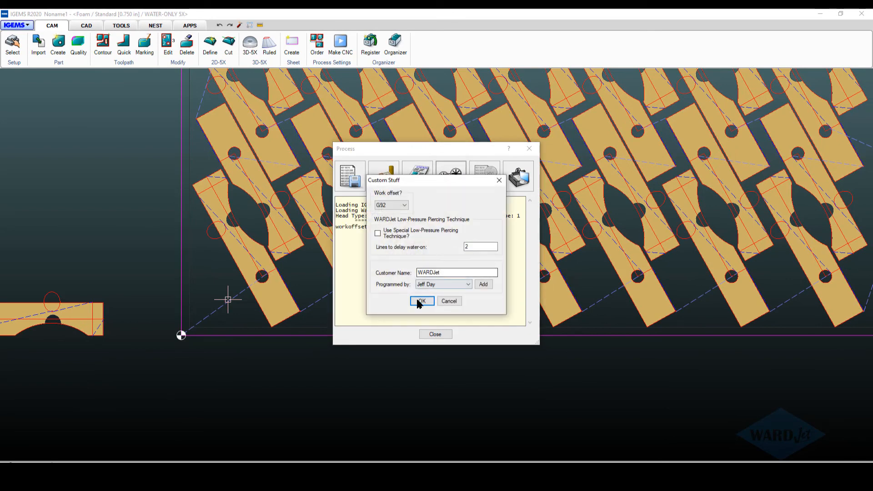
{"action": "left_click", "coordinate": [417, 300]}
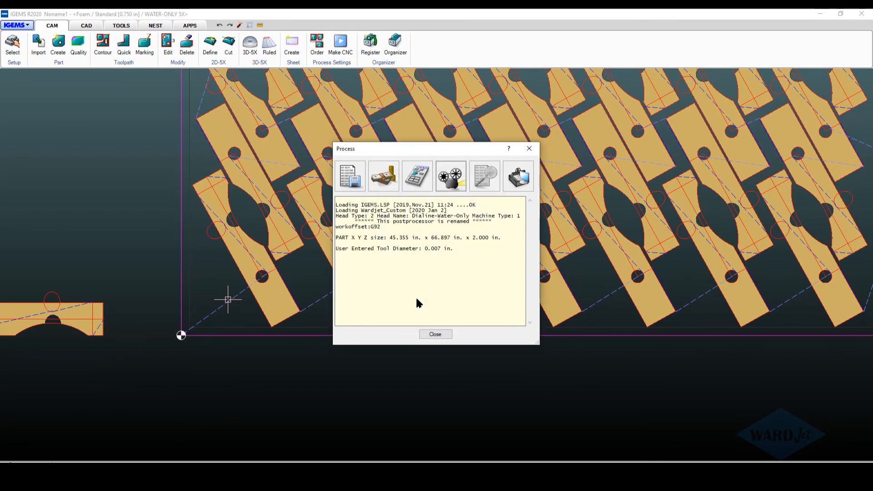
{"action": "left_click", "coordinate": [442, 289]}
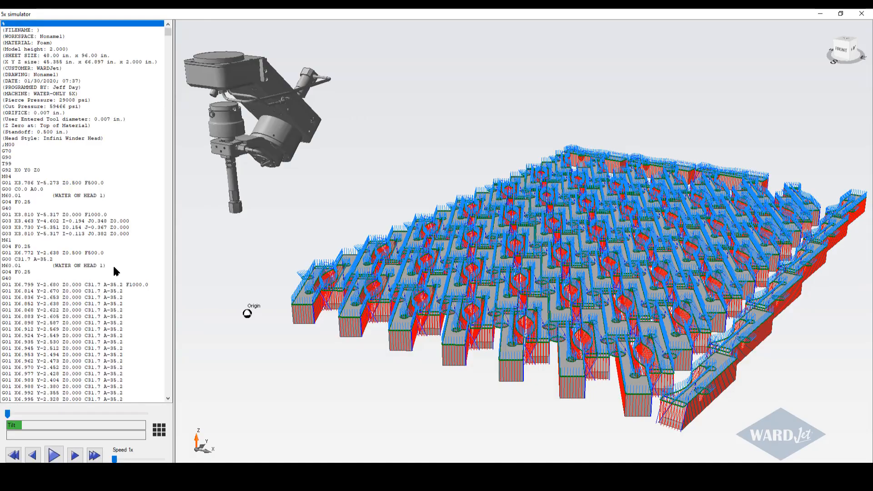
Examine the head position at the first program lines up to the first cut, and close the simulator and the Process dialog
{"action": "left_click", "coordinate": [26, 183]}
{"action": "left_click", "coordinate": [19, 189]}
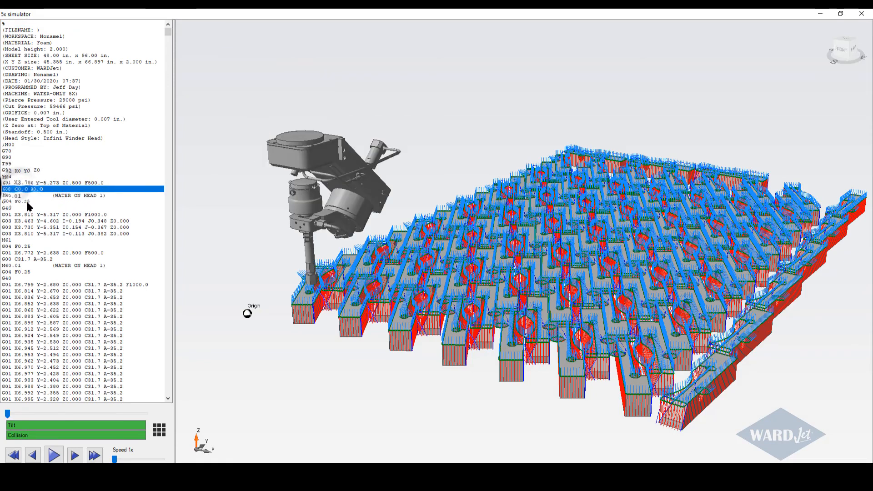
{"action": "left_click", "coordinate": [25, 203]}
{"action": "left_click", "coordinate": [23, 215]}
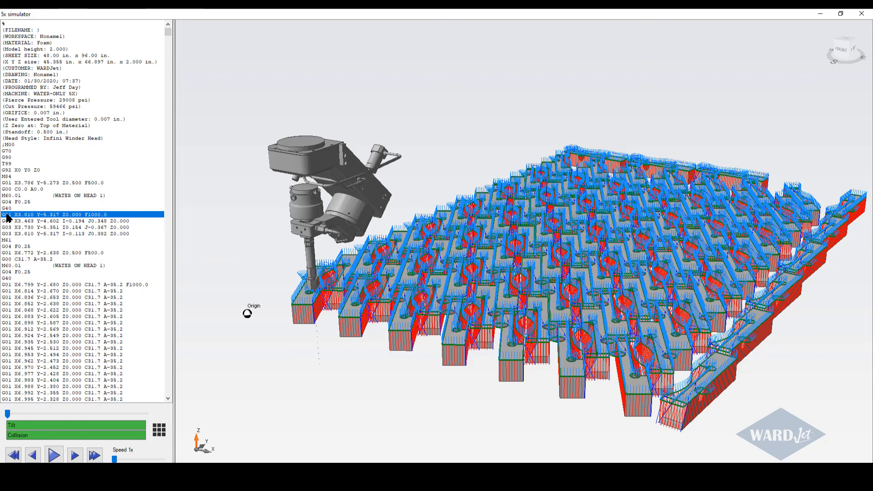
{"action": "left_click", "coordinate": [861, 13]}
{"action": "left_click", "coordinate": [436, 334]}
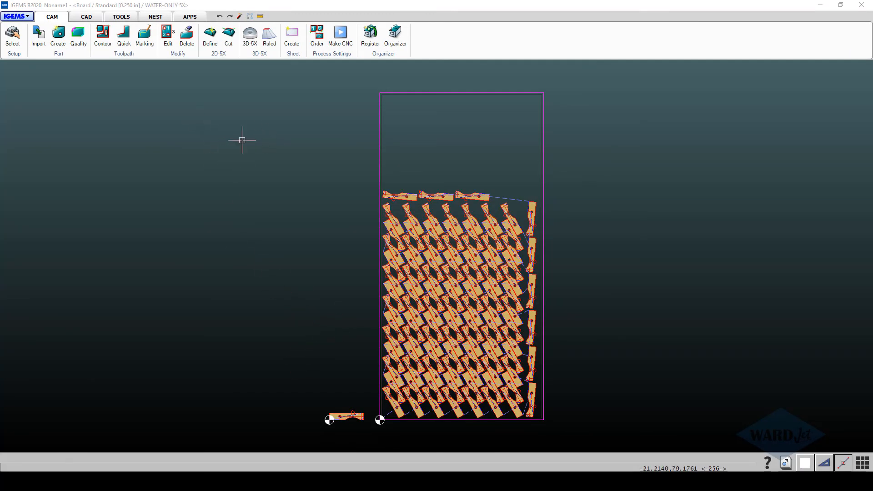
Choose Foam as the material for the WATER-ONLY 5X machine and open the material setup
{"action": "left_click", "coordinate": [13, 35]}
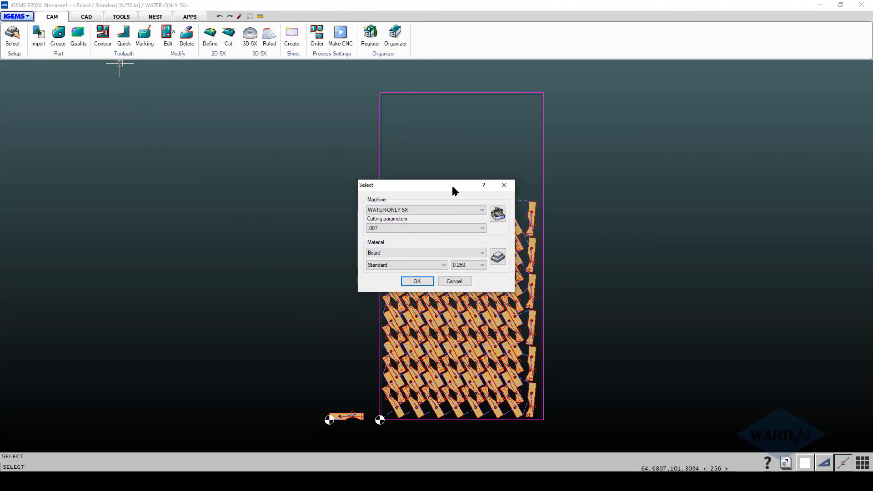
{"action": "left_click", "coordinate": [388, 253]}
{"action": "left_click", "coordinate": [388, 269]}
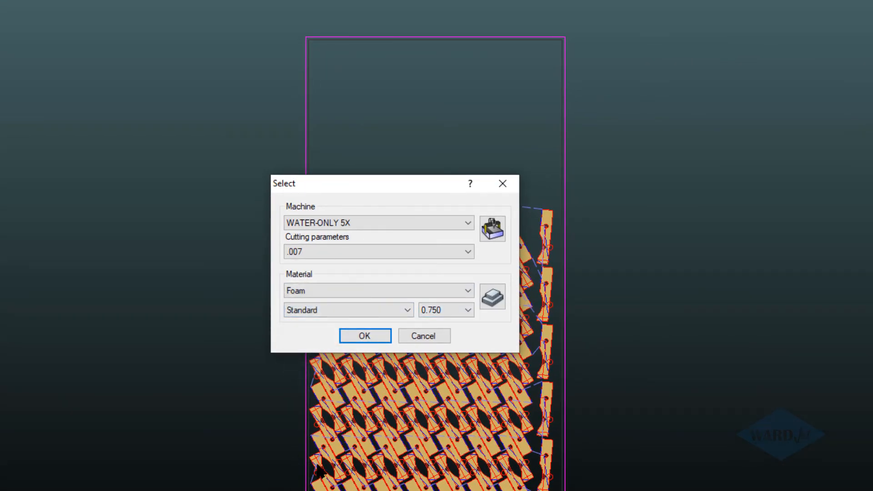
{"action": "left_click", "coordinate": [468, 311]}
{"action": "left_click", "coordinate": [461, 322]}
{"action": "left_click", "coordinate": [492, 297]}
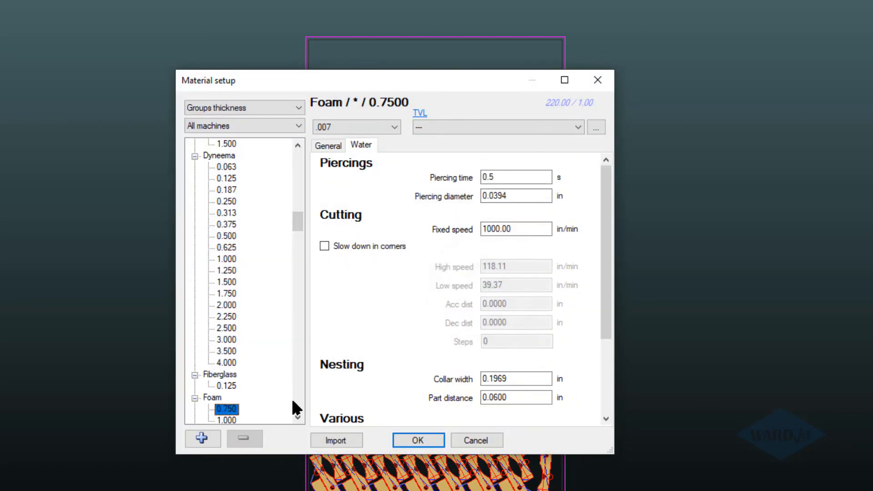
Add a 2.000 in thickness to Foam based on its 1.000 entry, and apply it as the current material thickness
{"action": "scroll", "coordinate": [296, 410], "scroll_direction": "down", "scroll_amount": 3}
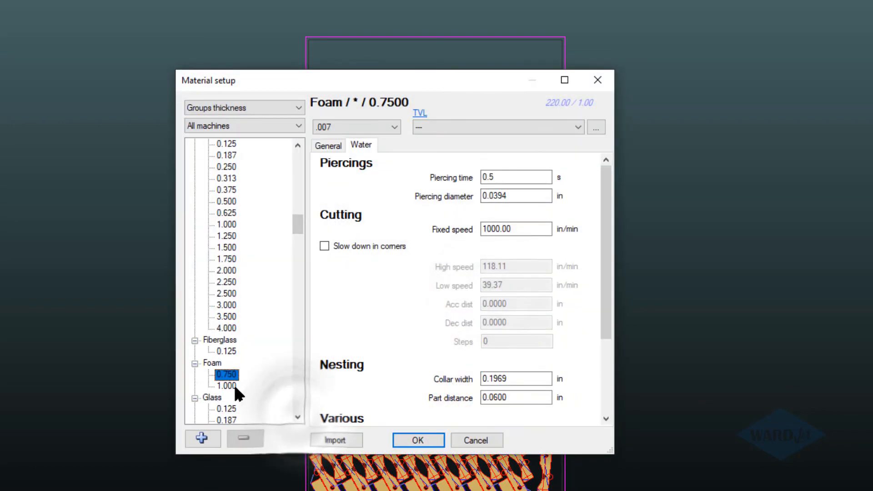
{"action": "left_click", "coordinate": [230, 386]}
{"action": "left_click", "coordinate": [200, 437]}
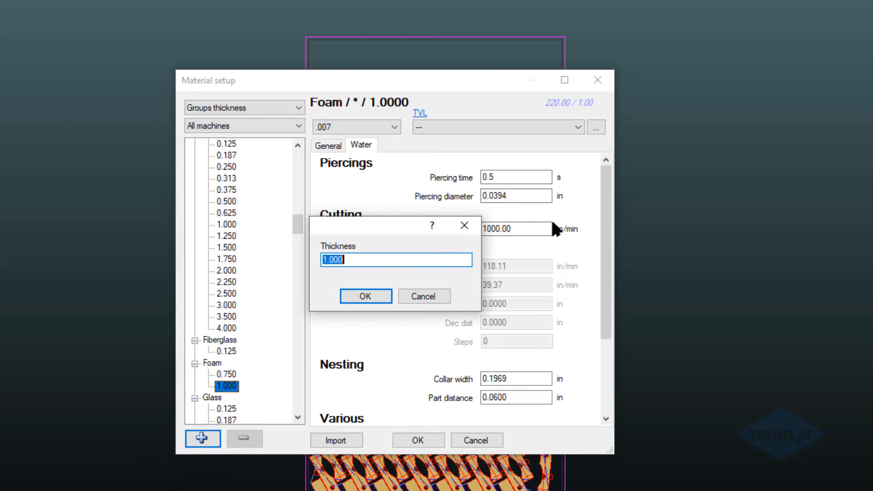
{"action": "type", "text": "2"}
{"action": "left_click", "coordinate": [363, 296]}
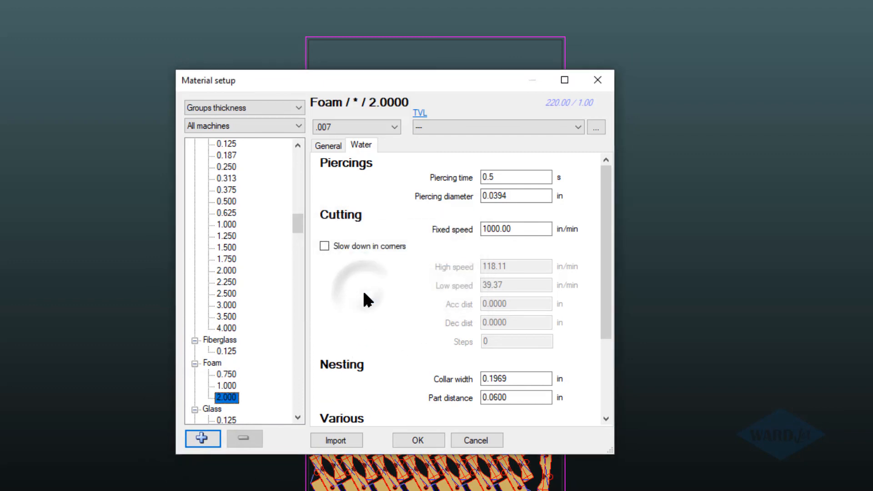
{"action": "left_click", "coordinate": [501, 178]}
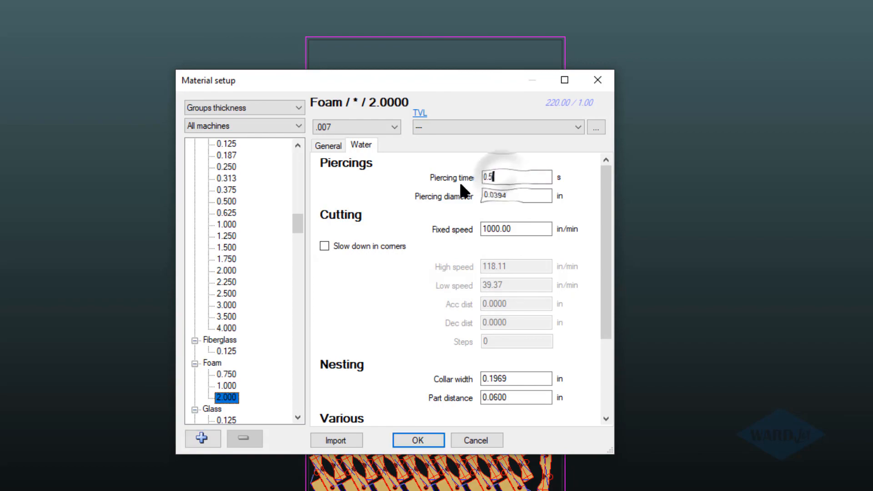
{"action": "left_click", "coordinate": [407, 440]}
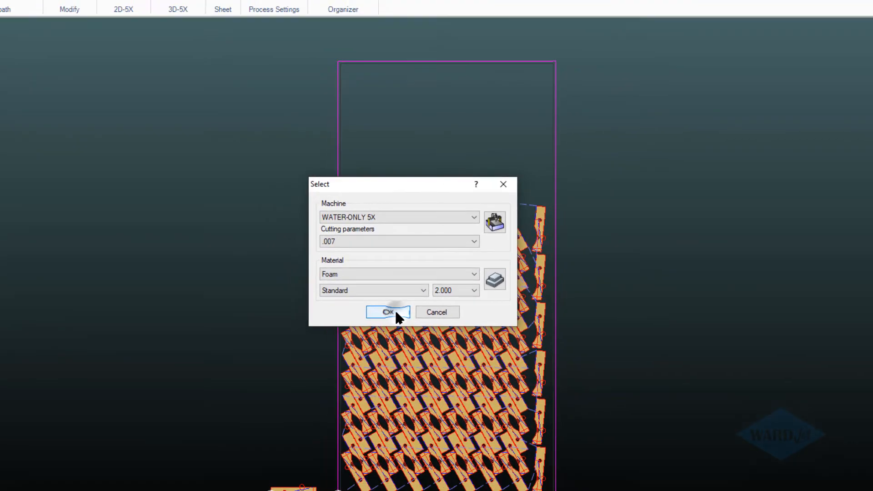
{"action": "left_click", "coordinate": [394, 312]}
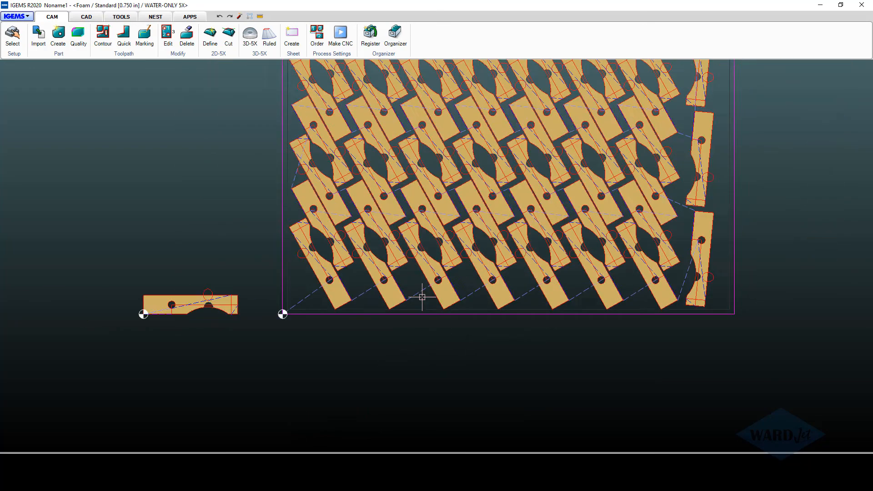
{"action": "scroll", "coordinate": [415, 288], "scroll_direction": "down", "scroll_amount": 3}
{"action": "middle_click_drag", "start_coordinate": [415, 289], "coordinate": [341, 341]}
{"action": "scroll", "coordinate": [338, 332], "scroll_direction": "down", "scroll_amount": 2}
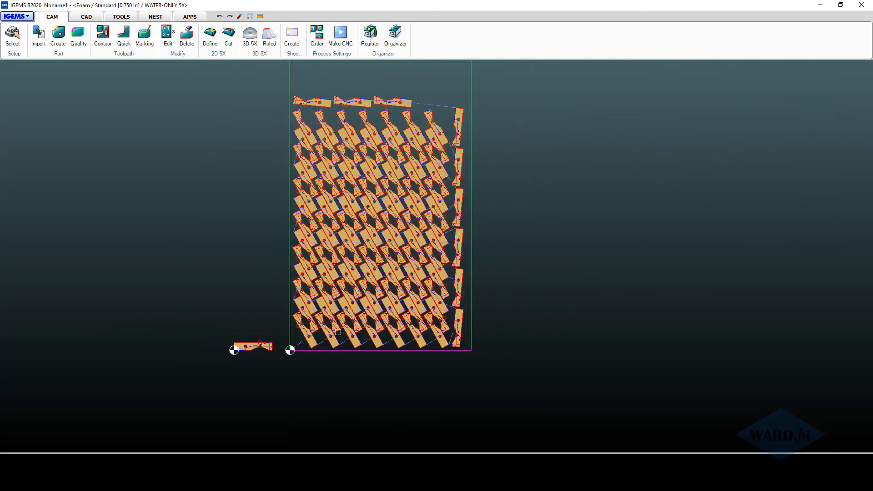